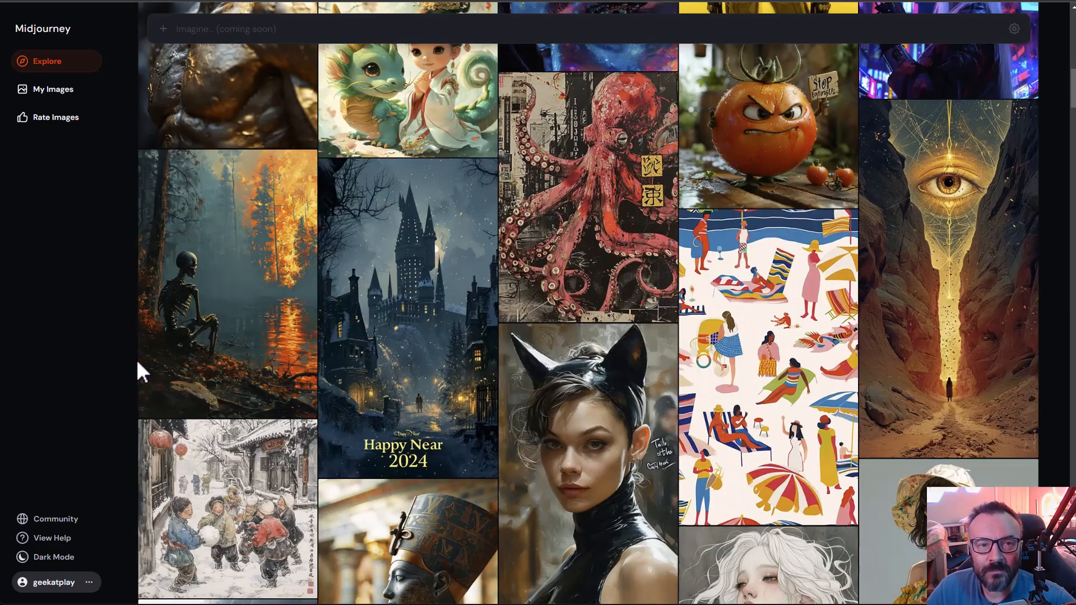
# Browse the community images in the Midjourney Explore gallery
pyautogui.scroll(-2, 138, 364)
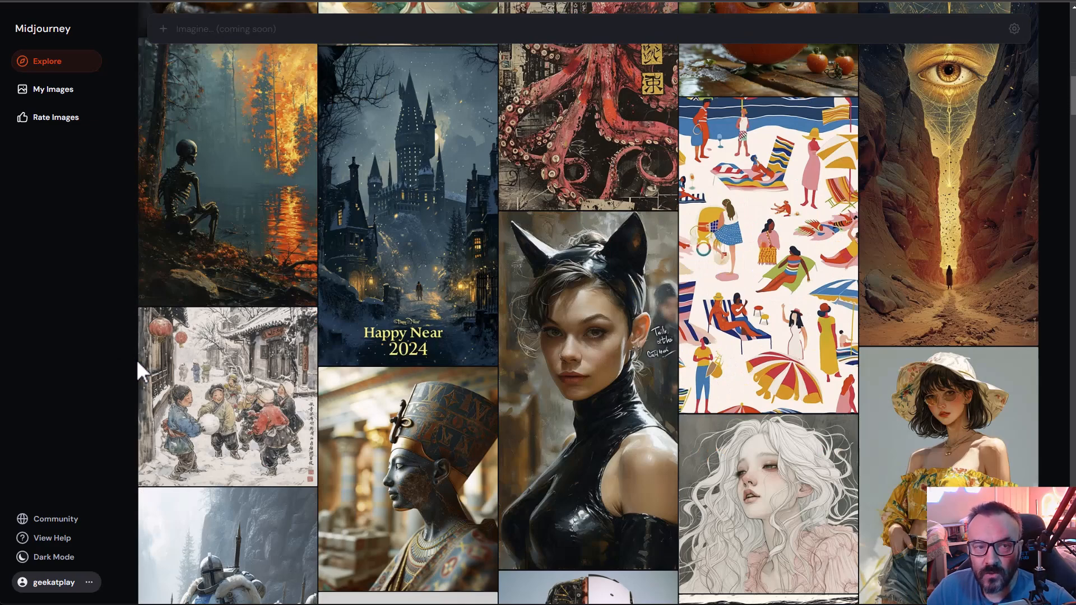
pyautogui.scroll(-2, 140, 371)
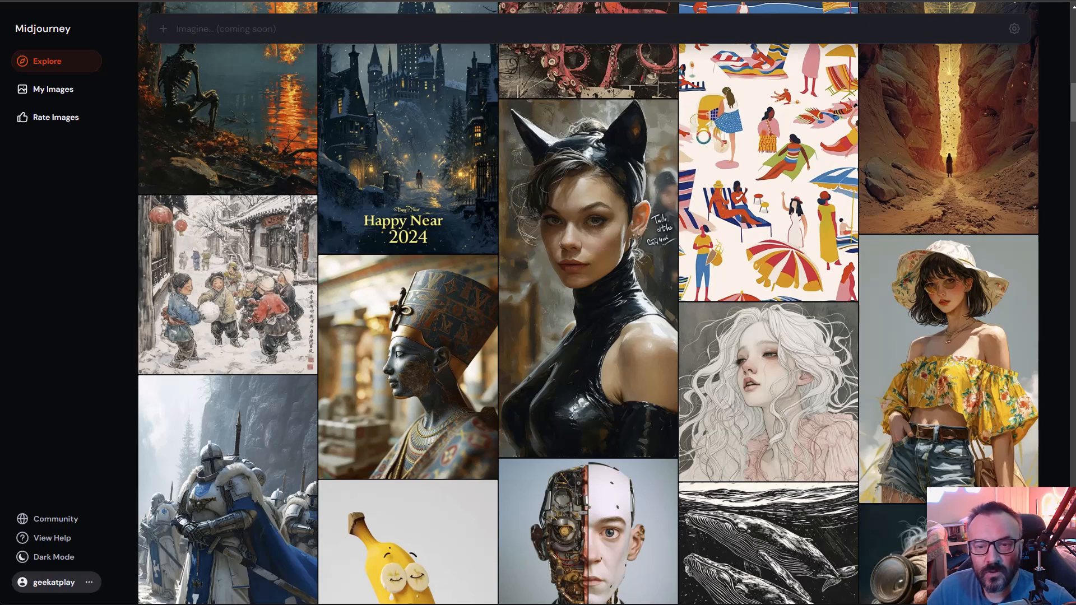
# Switch to the Midjourney Bot chat in Discord and view the lower grid of Rococo portraits enlarged, closing it again
pyautogui.click(150, 1)
pyautogui.scroll(2, 365, 206)
pyautogui.scroll(-2, 348, 252)
pyautogui.click(270, 429)
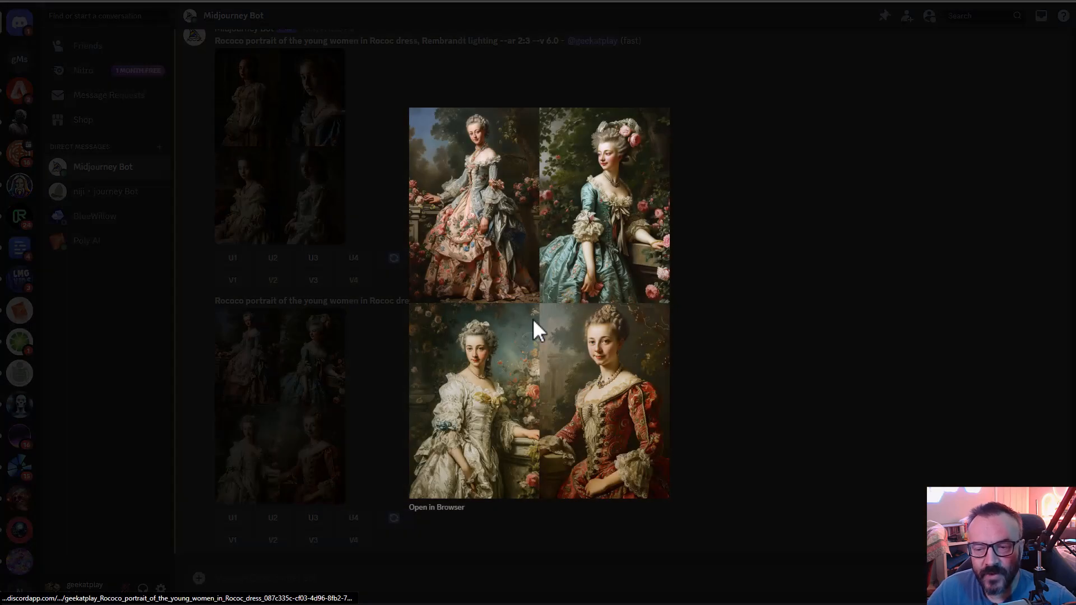
pyautogui.click(731, 293)
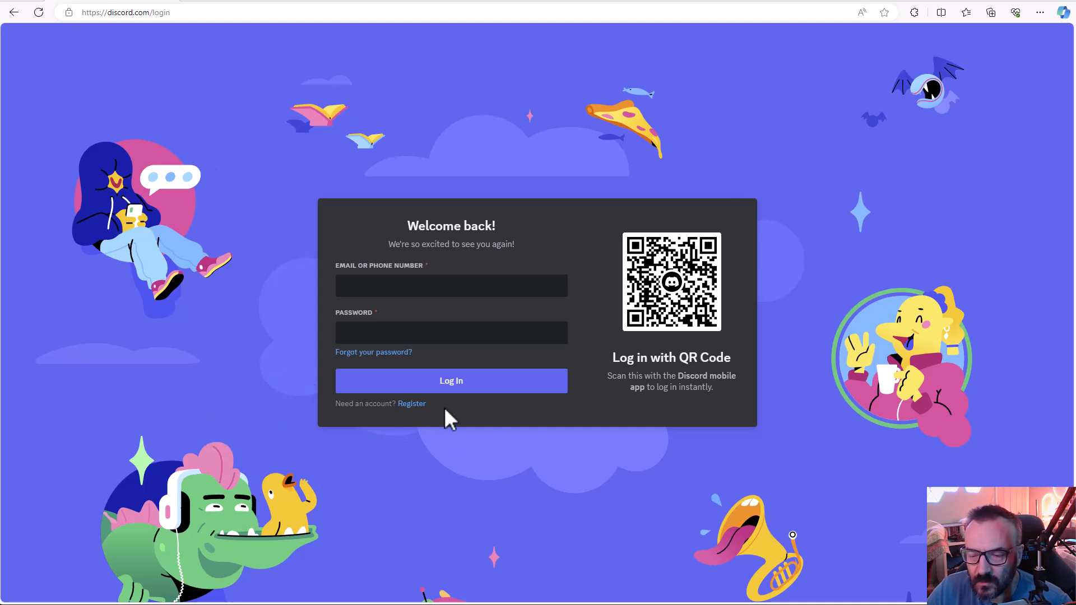
# Register a new Discord account with e-mail, display name, username, password and date of birth, and submit the form
pyautogui.click(412, 406)
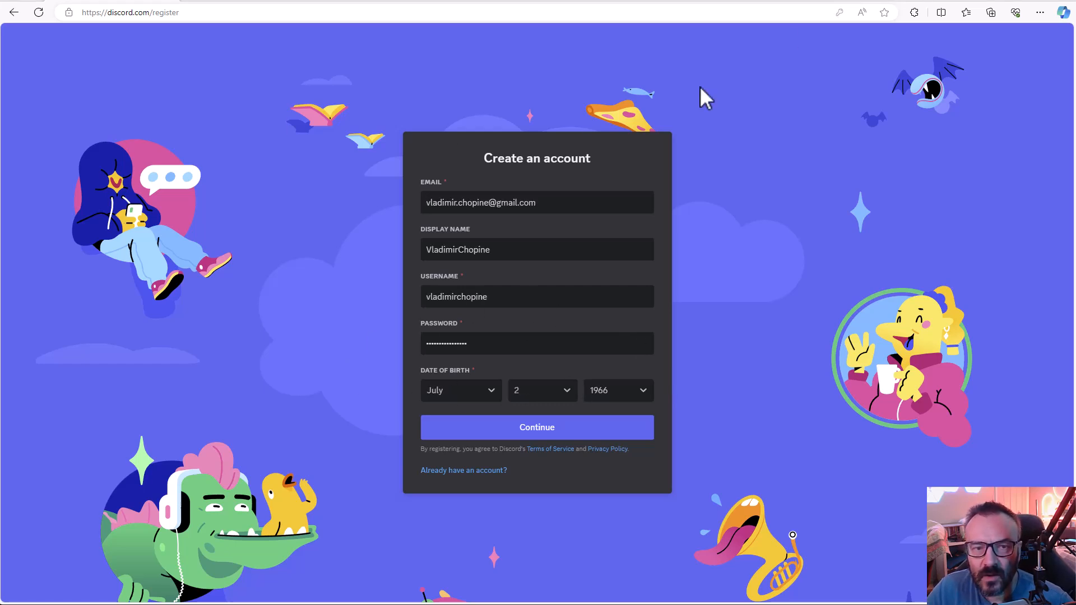
pyautogui.click(504, 439)
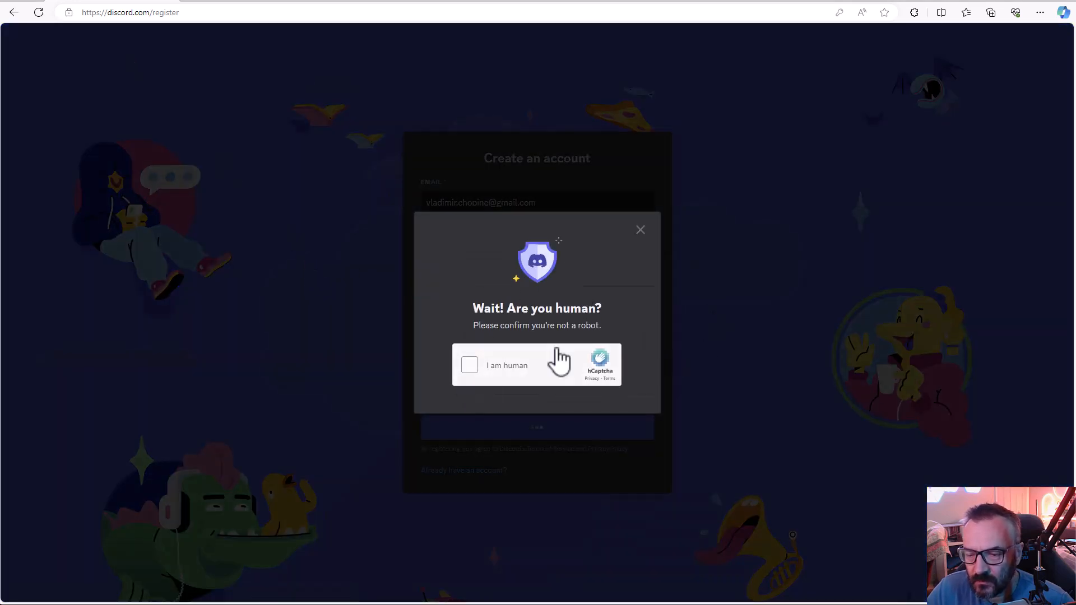
# Complete the human verification by selecting the two frying pan images, and dismiss the offer to create a first Discord server
pyautogui.click(474, 369)
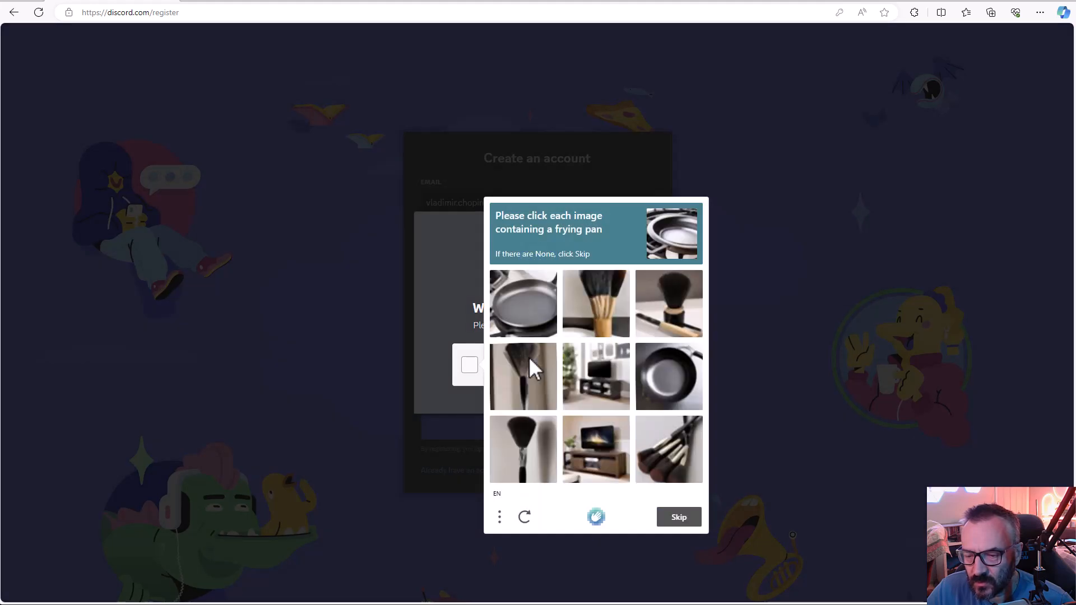
pyautogui.click(518, 312)
pyautogui.click(665, 384)
pyautogui.click(681, 518)
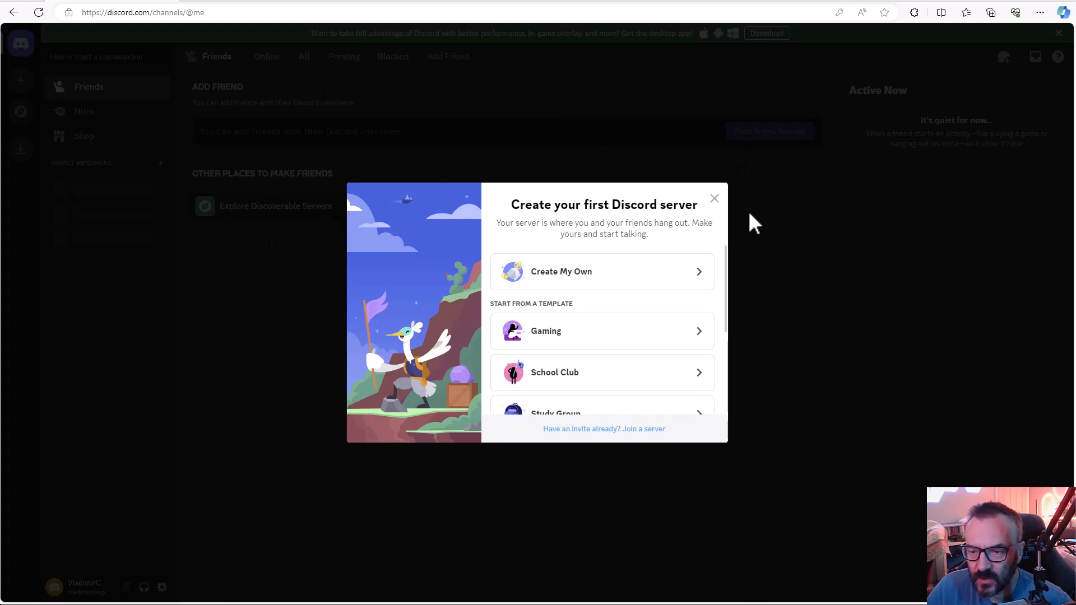
pyautogui.click(715, 200)
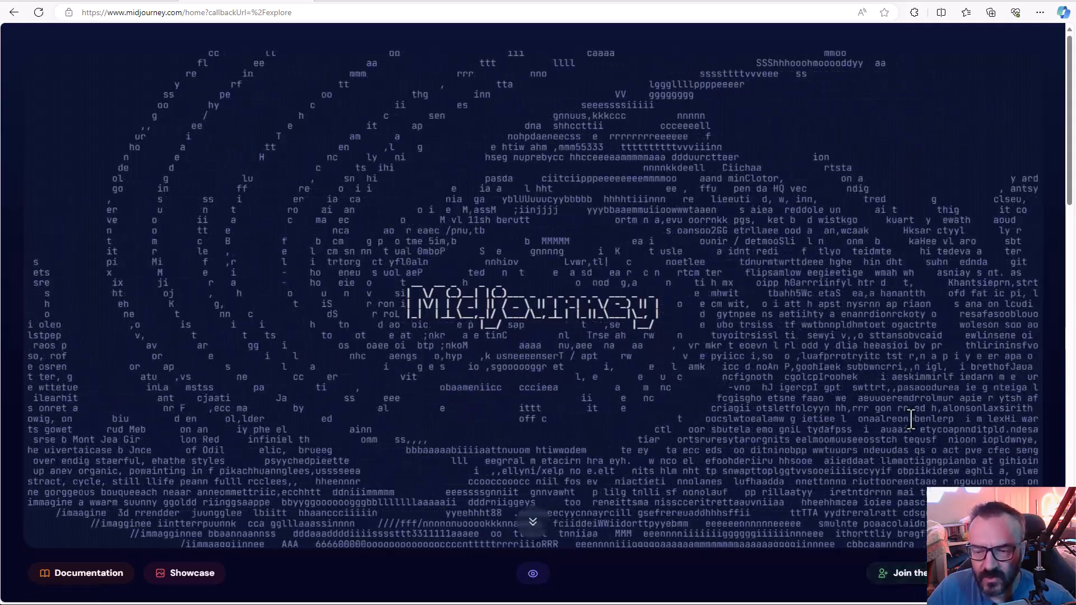
# Join the Midjourney beta from its home page by accepting the Discord server invite and confirming the human check
pyautogui.click(918, 584)
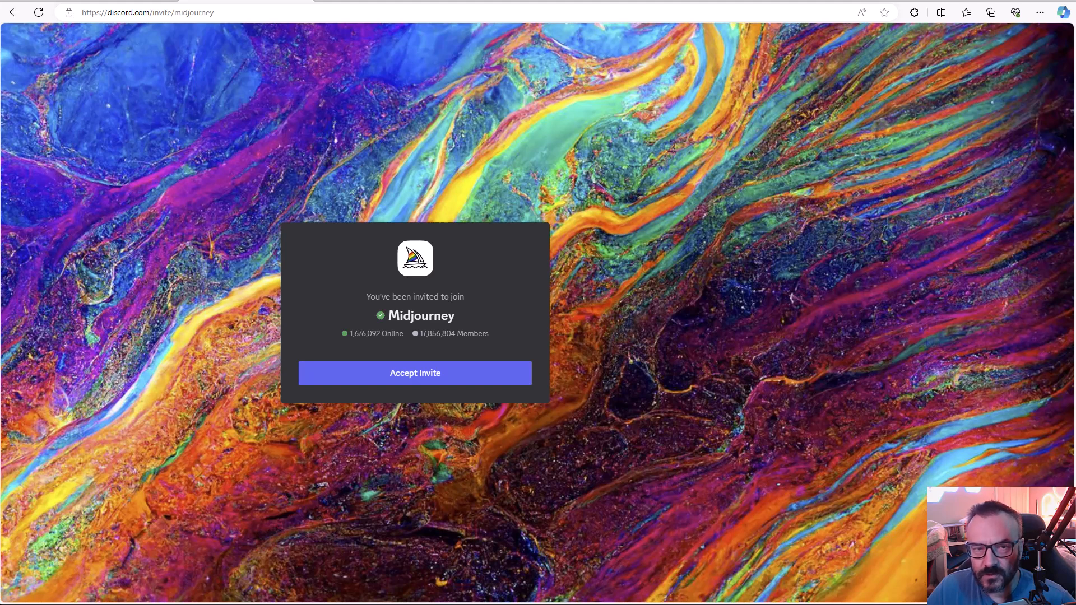
pyautogui.click(471, 372)
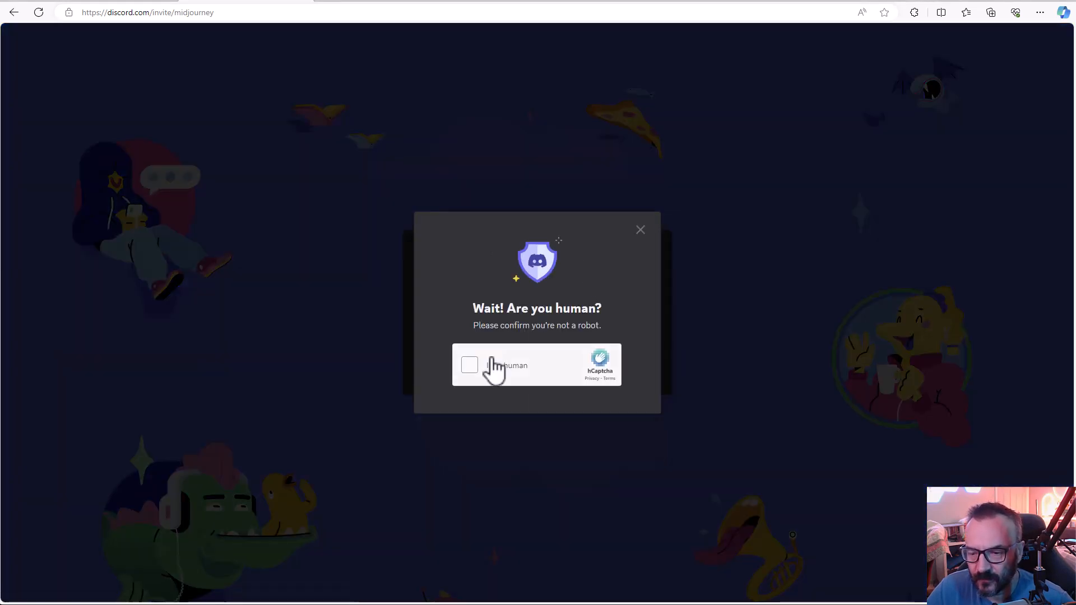
pyautogui.click(471, 365)
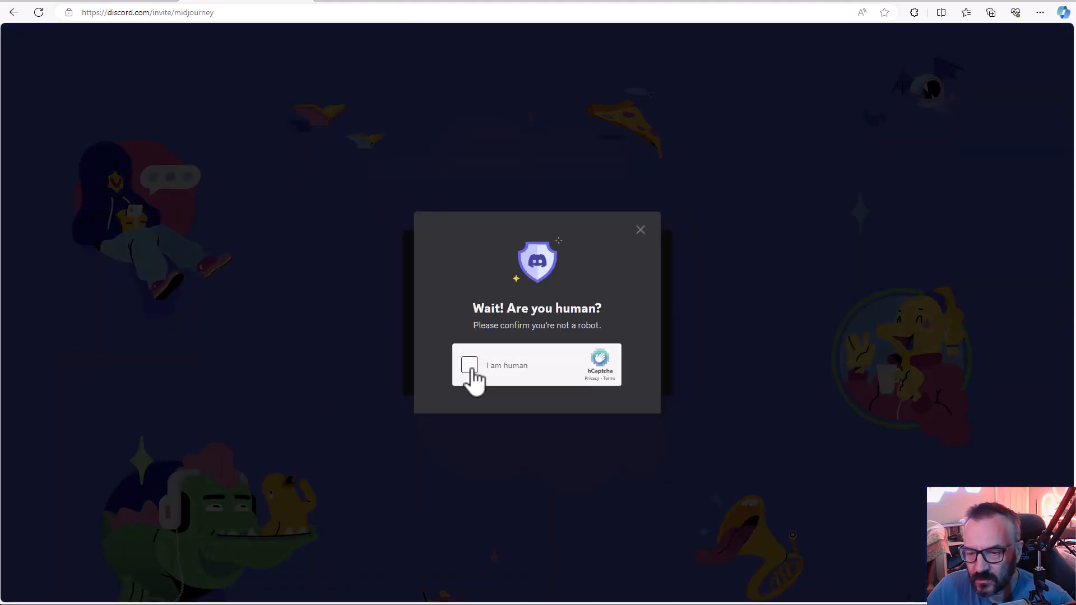
pyautogui.click(470, 367)
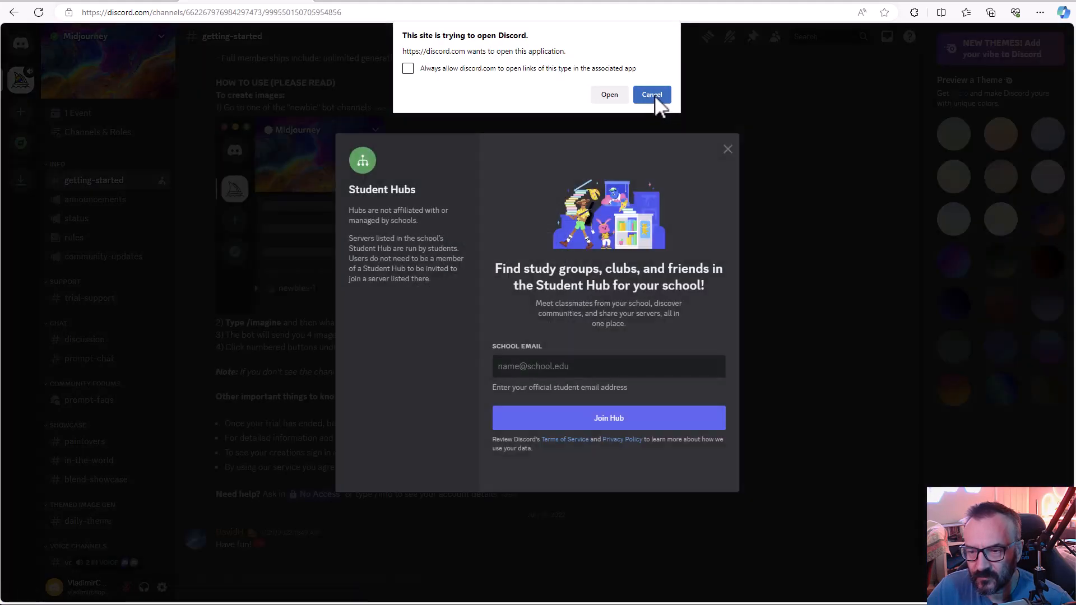
# Decline opening the Discord desktop app, dismiss the Student Hubs dialog, and read the getting-started channel's instructions
pyautogui.click(652, 95)
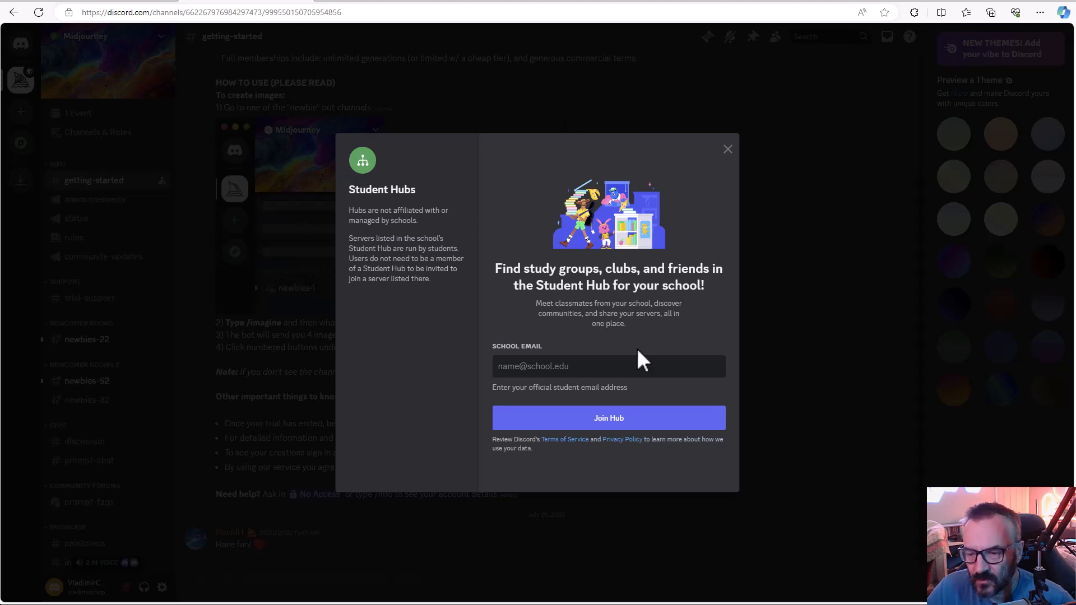
pyautogui.click(728, 150)
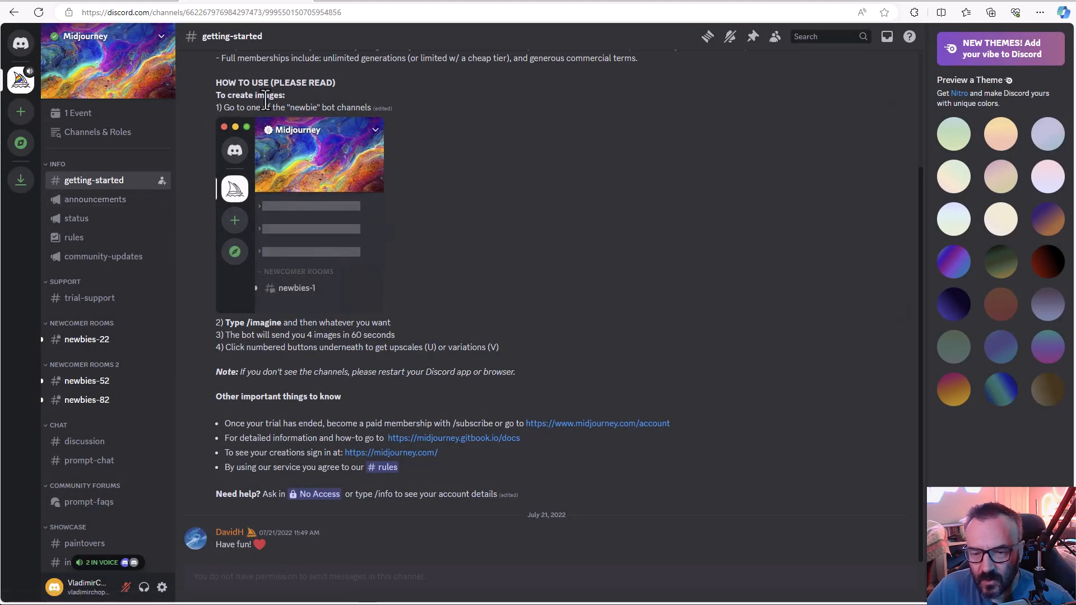
pyautogui.scroll(3, 322, 348)
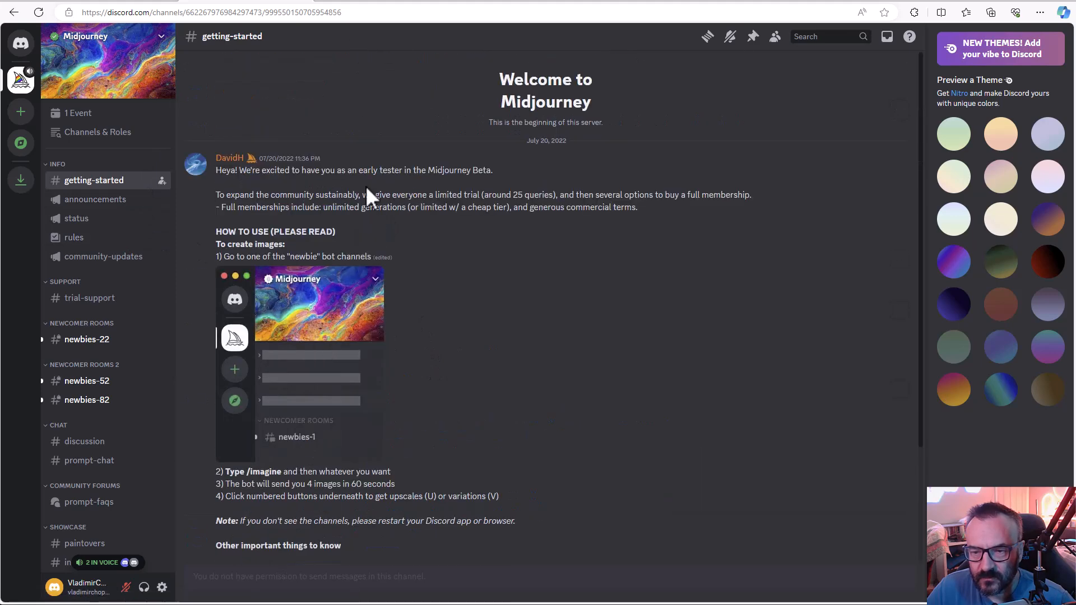
pyautogui.scroll(-3, 422, 305)
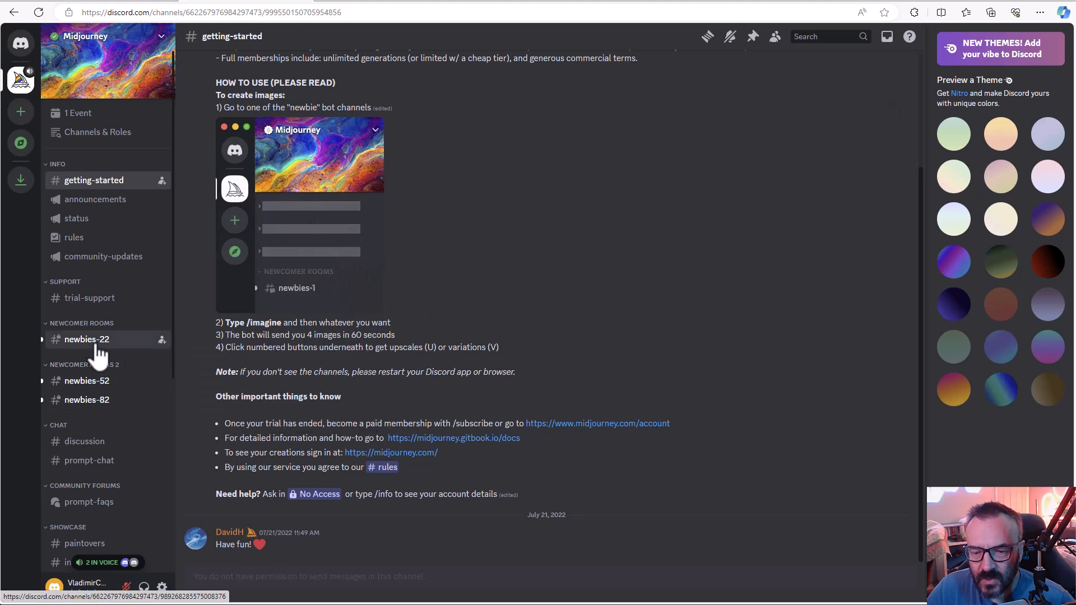
# Open the newbies-22 channel and start an /imagine command in its message field
pyautogui.click(63, 342)
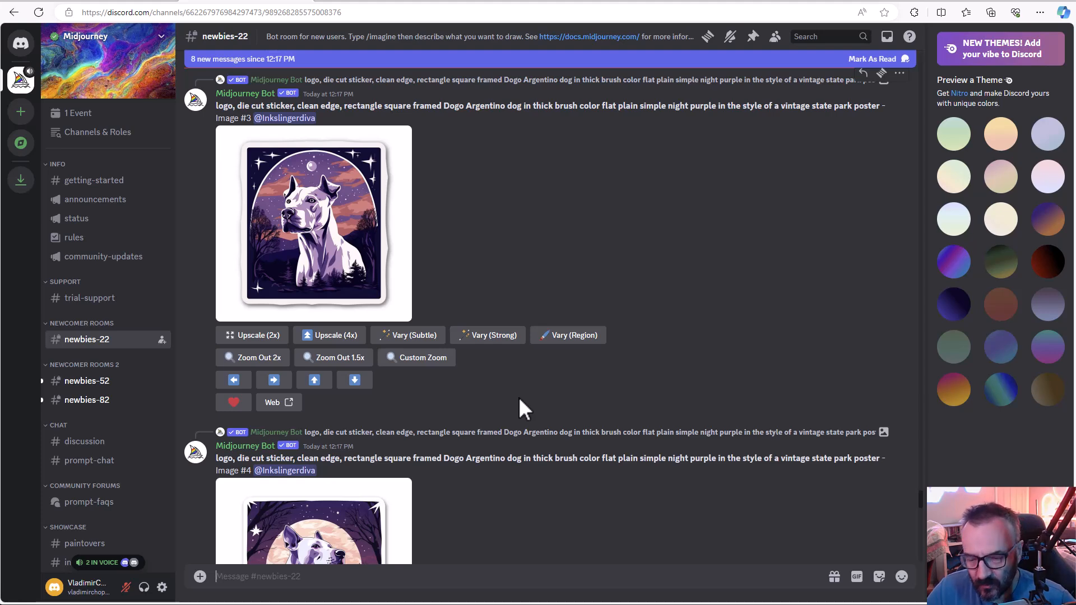
pyautogui.write('/')
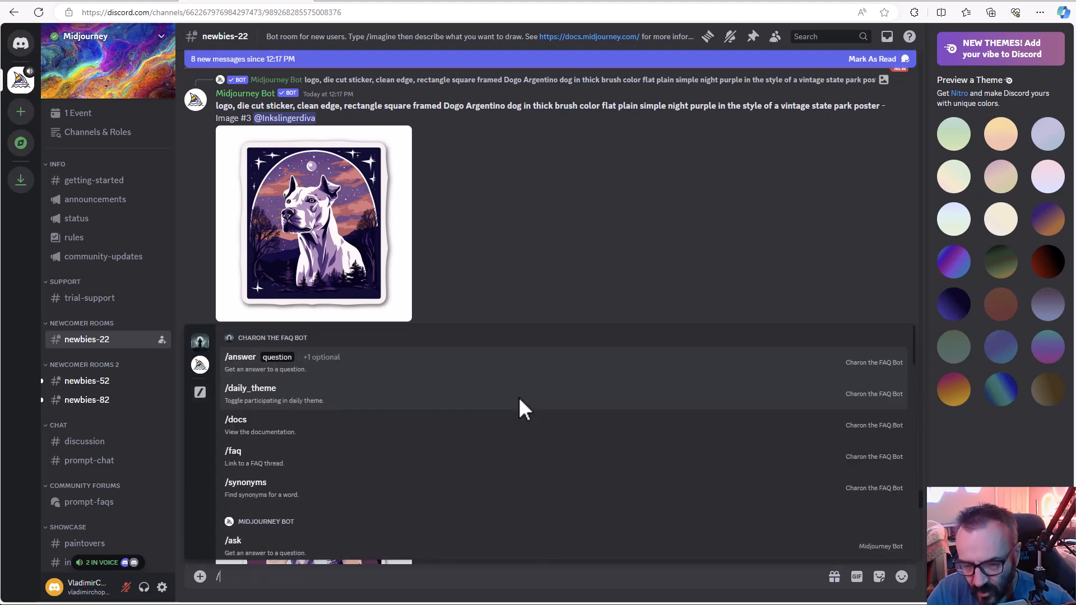
pyautogui.write('imagine')
pyautogui.press('Tab')
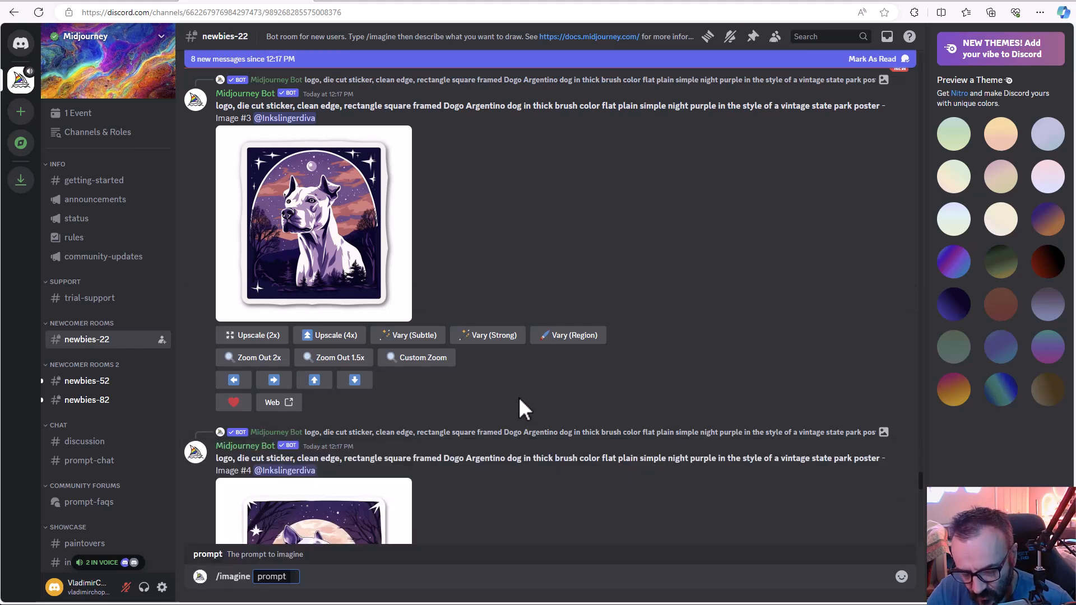
pyautogui.write('Tomato')
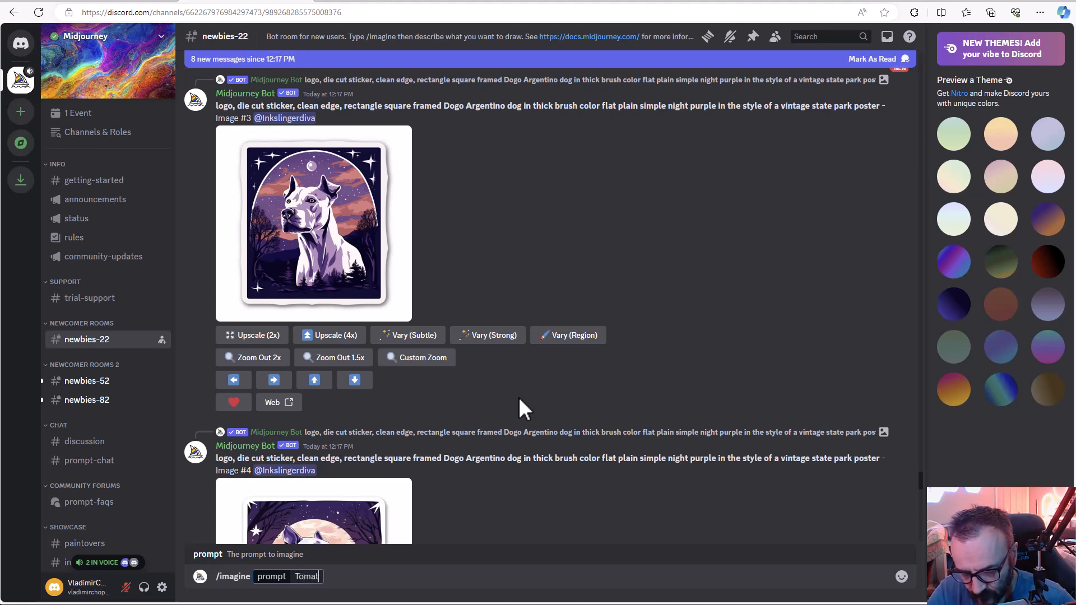
pyautogui.press('BackSpace')
pyautogui.press('BackSpace')
pyautogui.press('BackSpace')
pyautogui.press('BackSpace')
pyautogui.press('BackSpace')
pyautogui.press('BackSpace')
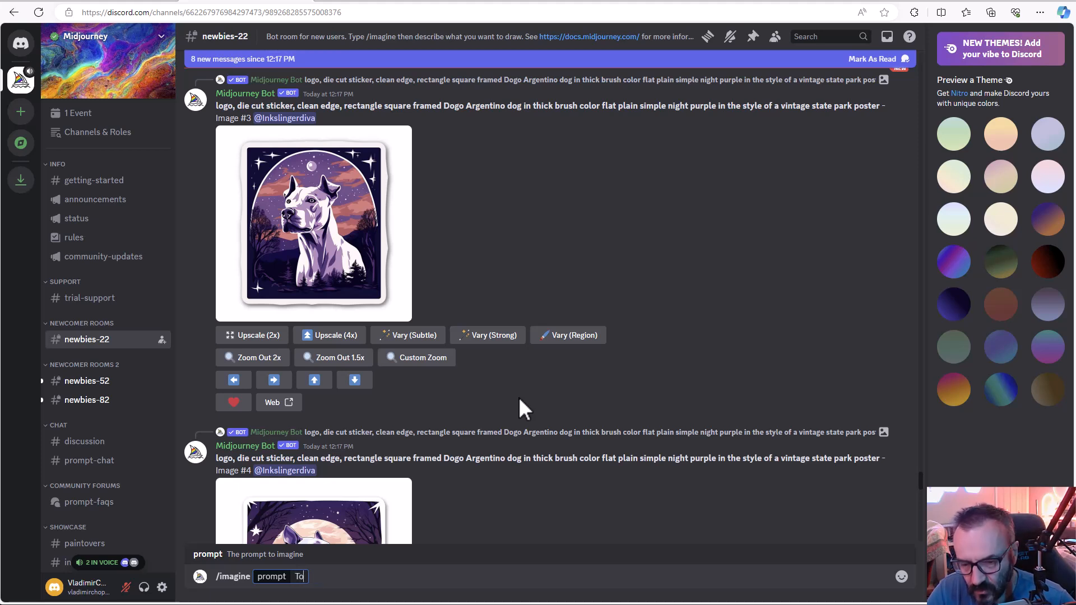
# Send the image prompt 'Angry Tomatato, holding knife and sign "Stay Away"' to the Midjourney Bot
pyautogui.write('Angry To')
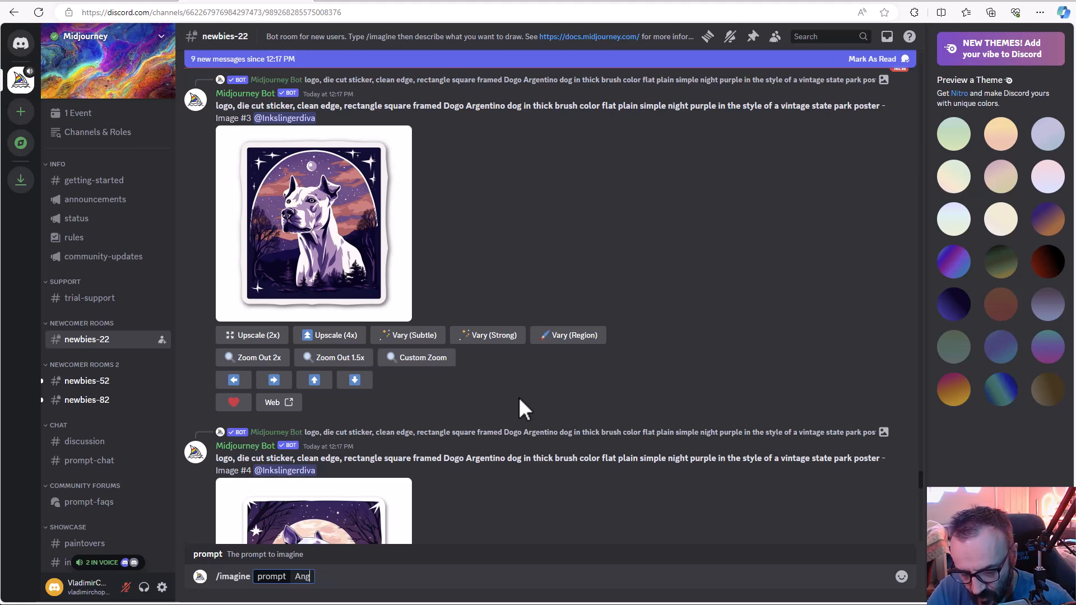
pyautogui.write('tato, ho')
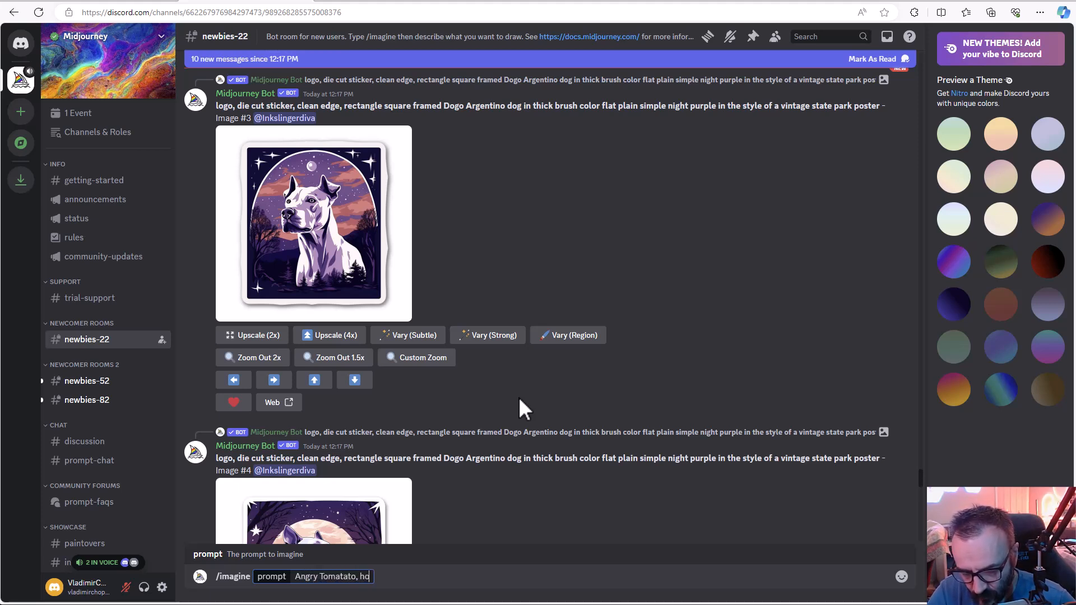
pyautogui.write('lding kno')
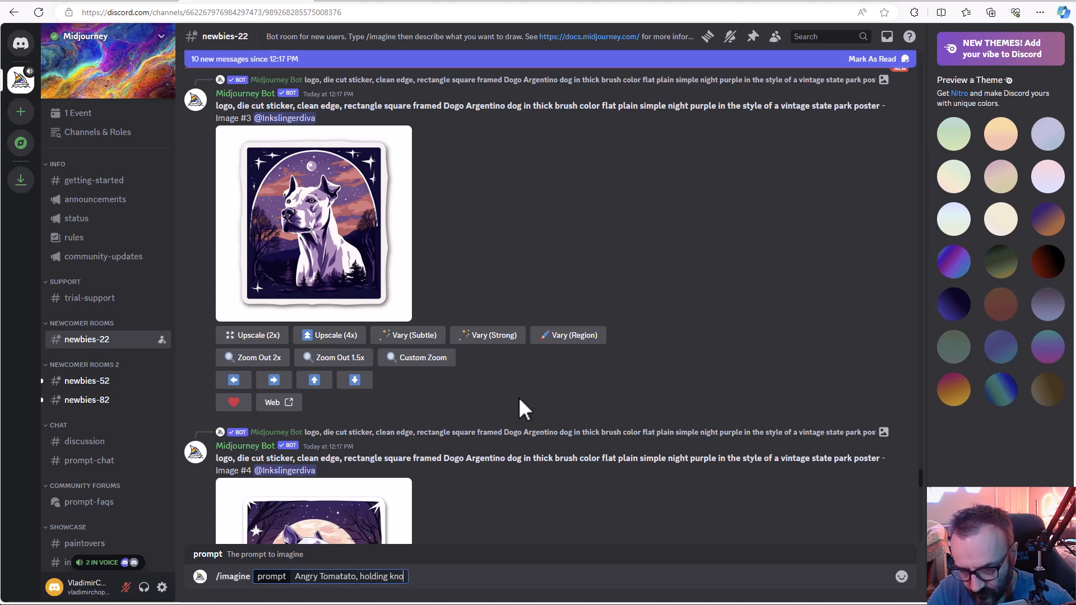
pyautogui.press('BackSpace')
pyautogui.write('ife and sign "')
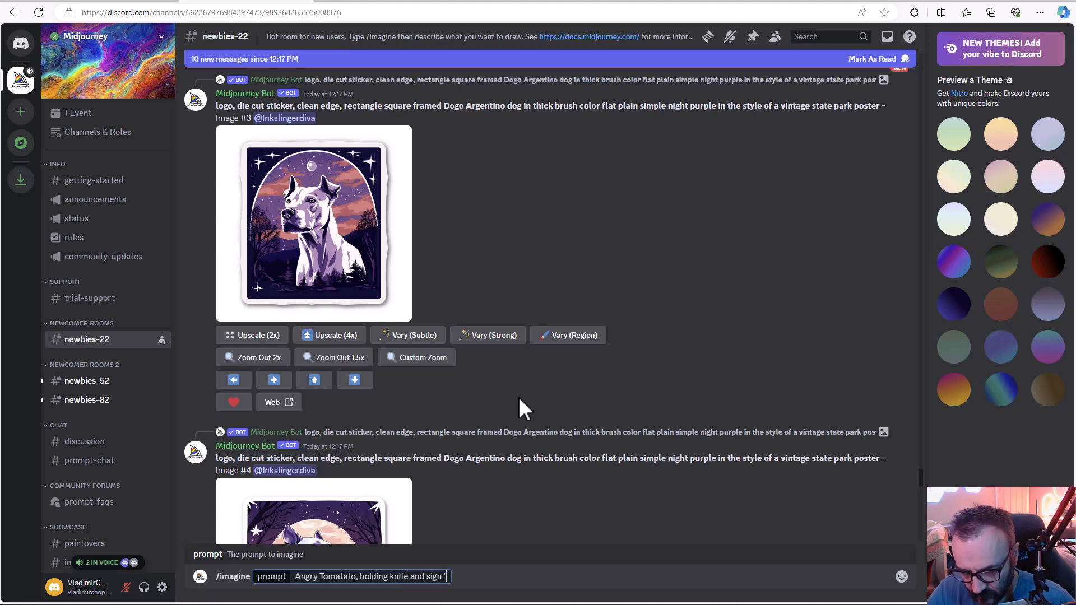
pyautogui.write('Stay Aw')
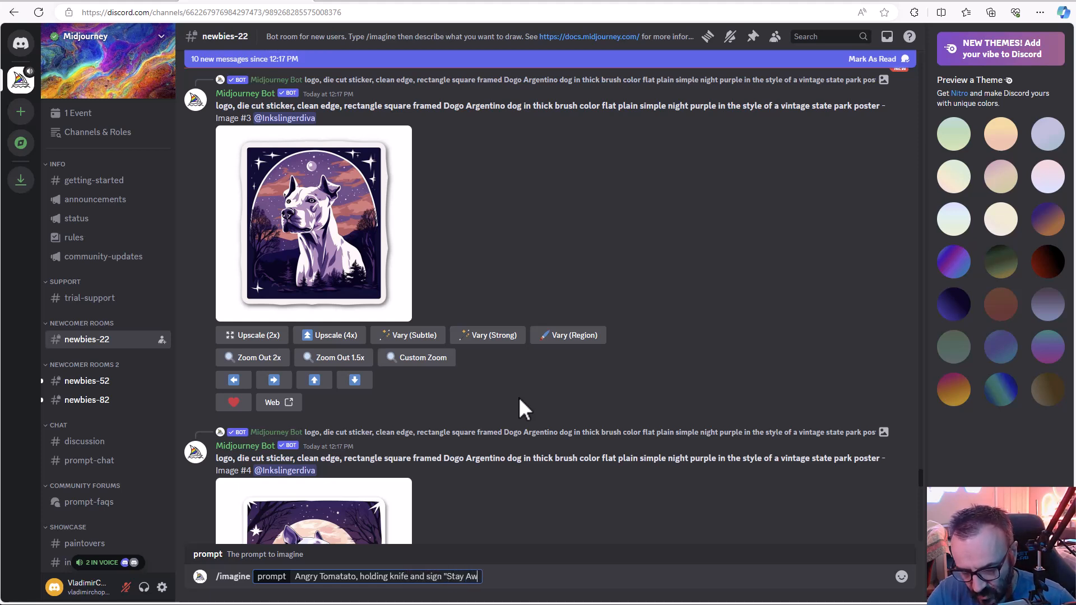
pyautogui.write('ay"')
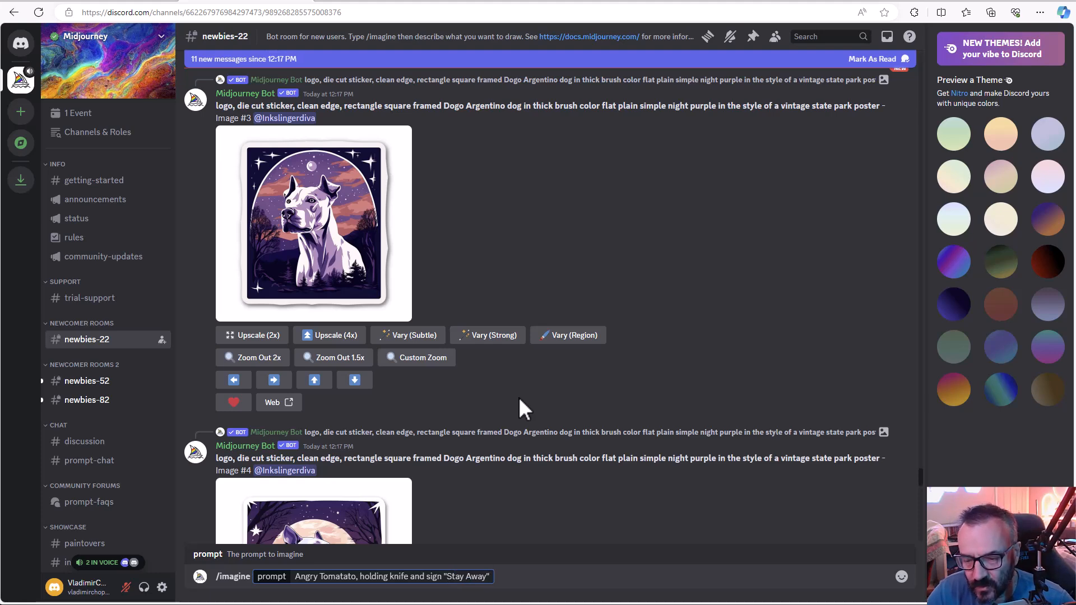
pyautogui.press('Return')
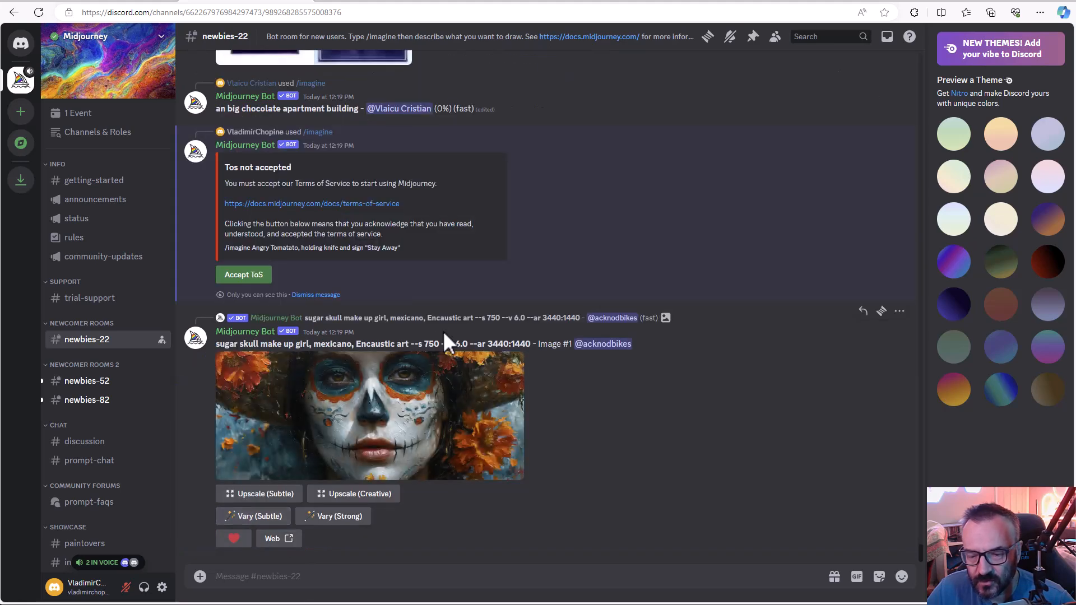
# Accept Midjourney's Terms of Service in the bot's reply and read the welcome directions
pyautogui.click(246, 276)
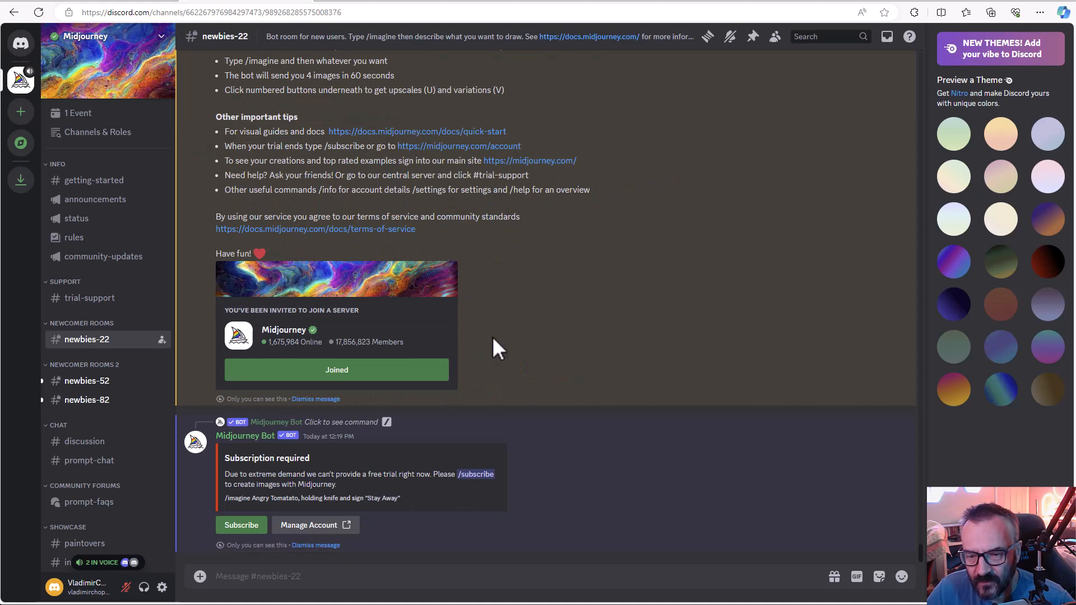
pyautogui.scroll(4, 494, 339)
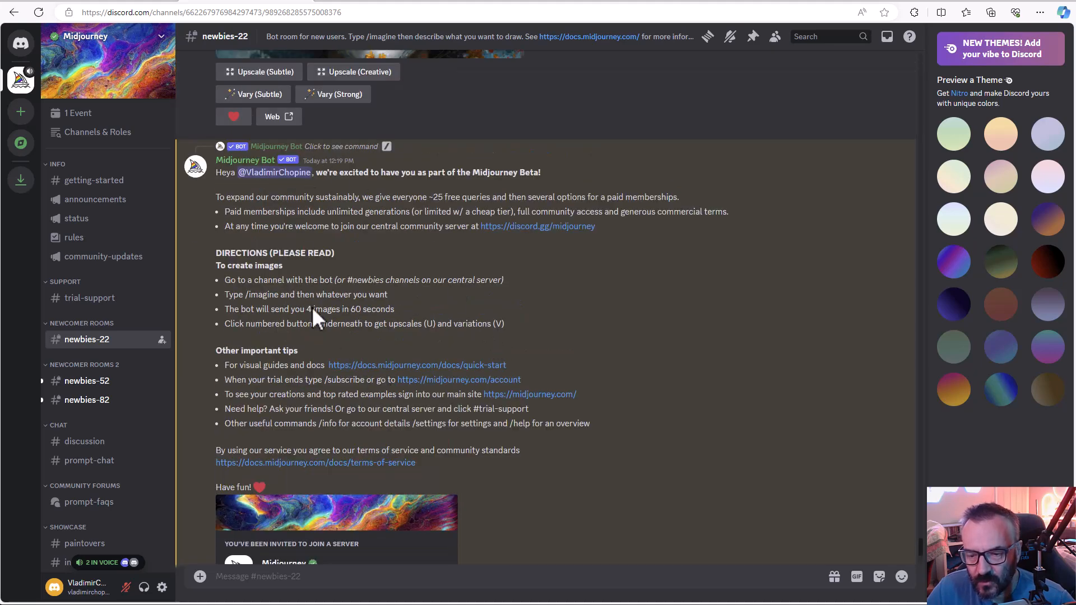
pyautogui.scroll(-4, 309, 337)
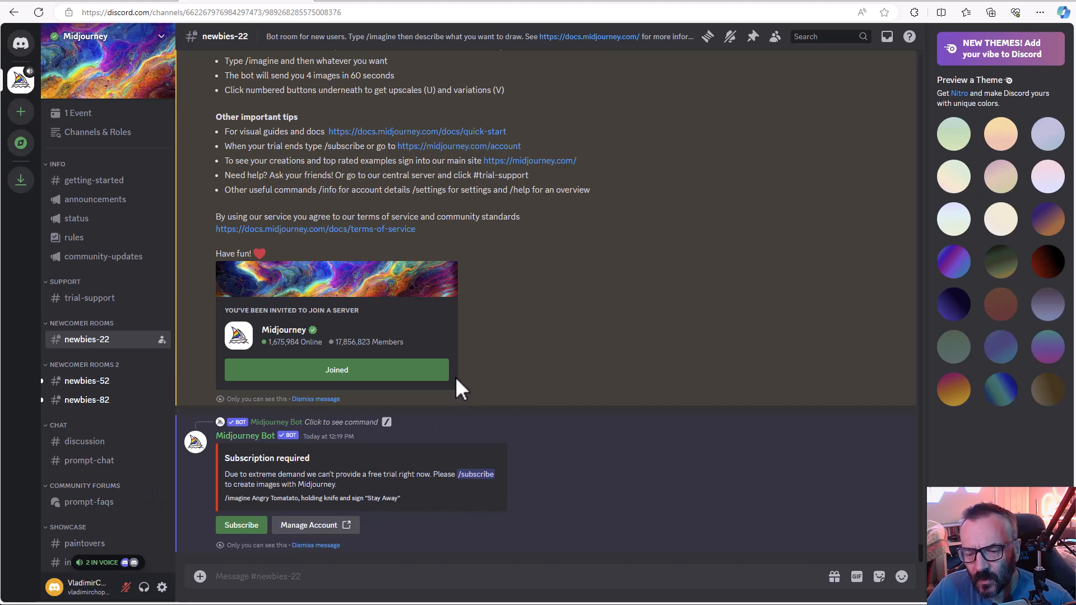
# Open the Midjourney account management site from the bot's subscription notice, allowing the external link midjourney.com/account
pyautogui.scroll(3, 456, 309)
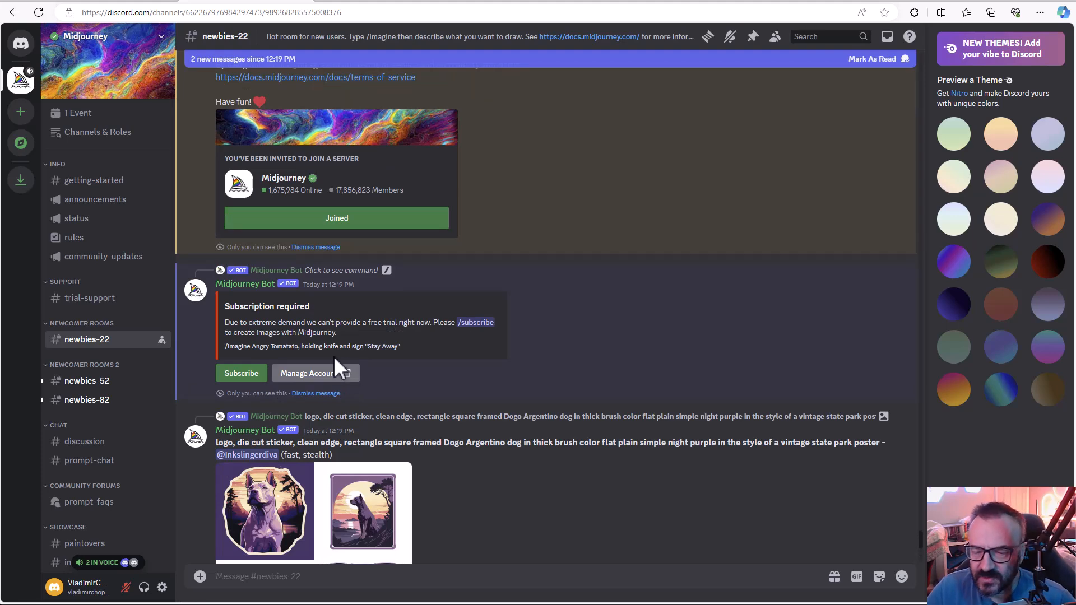
pyautogui.click(287, 375)
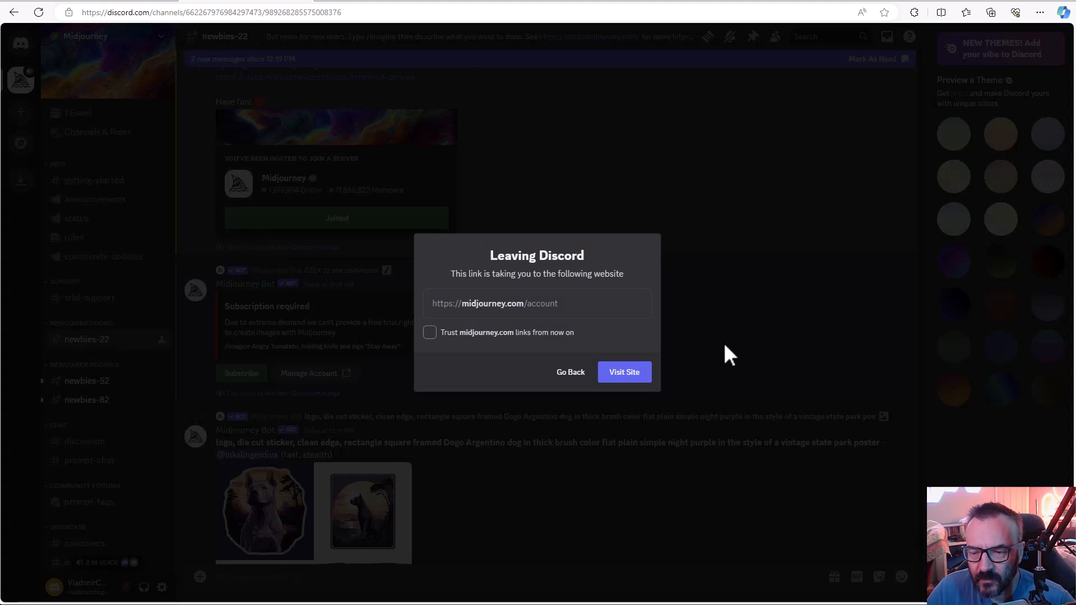
pyautogui.click(625, 374)
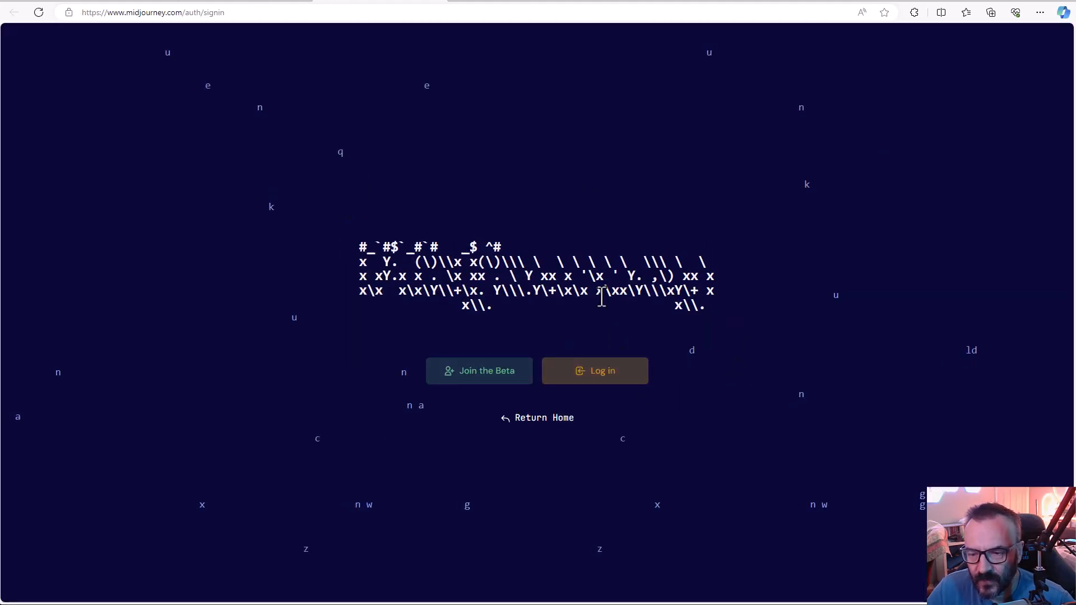
# Log in to the Midjourney site through Discord, authorizing the Midjourney Bot to access the account
pyautogui.click(601, 375)
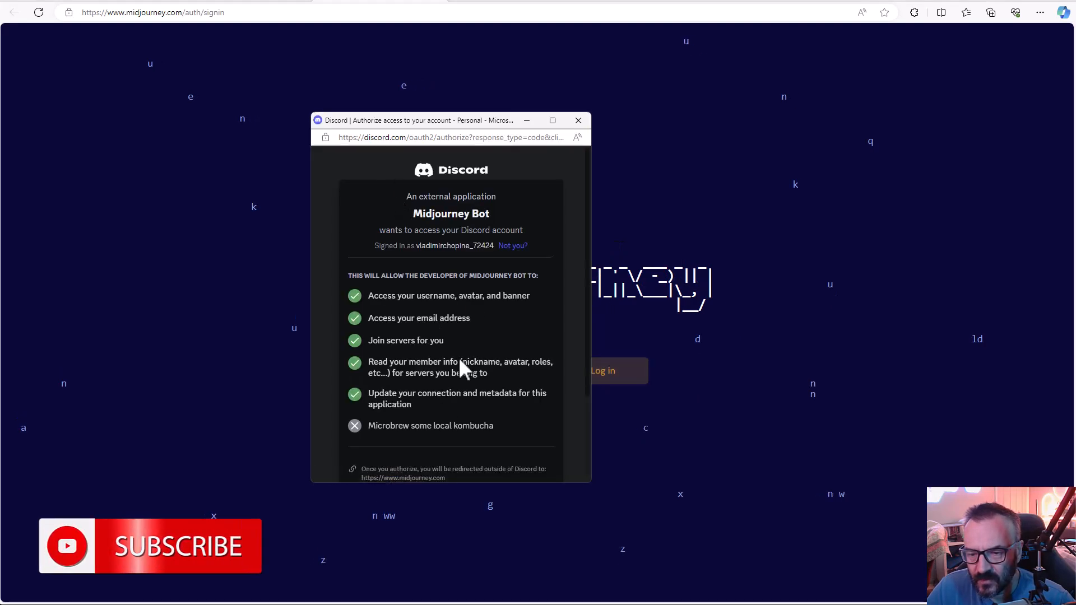
pyautogui.scroll(-3, 472, 286)
pyautogui.click(516, 465)
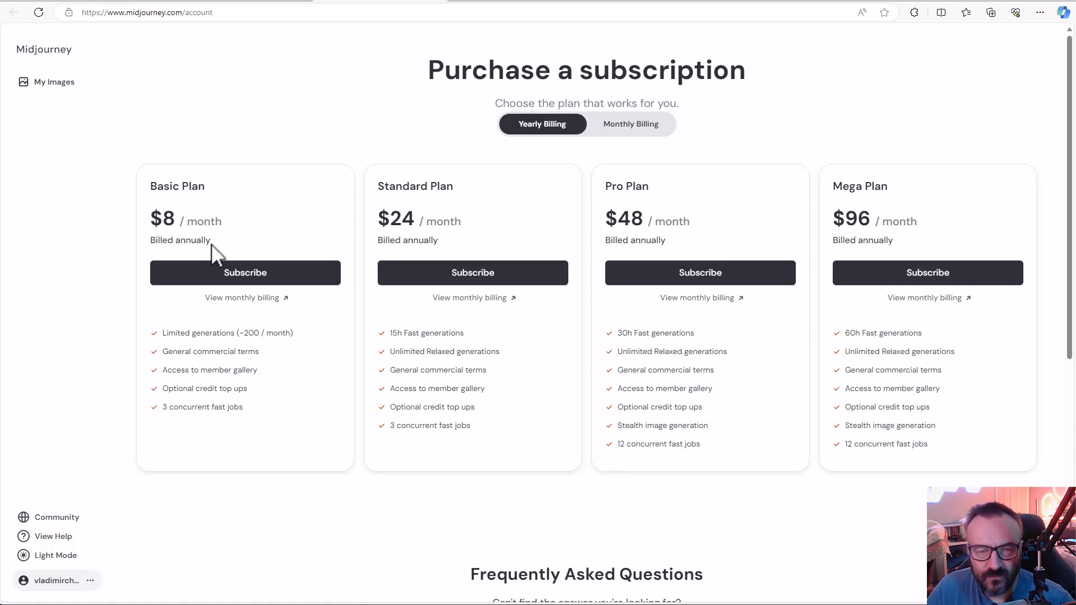
# Review the annual billing note, switch the subscription prices to monthly billing and examine the Basic Plan's features
pyautogui.moveTo(240, 252); pyautogui.dragTo(151, 246)
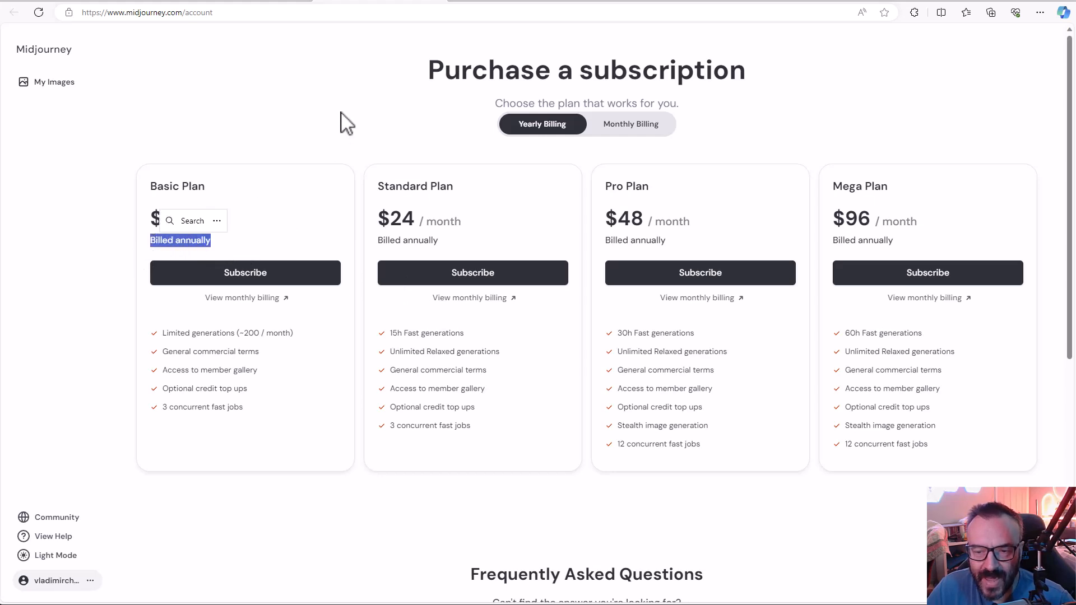
pyautogui.click(440, 128)
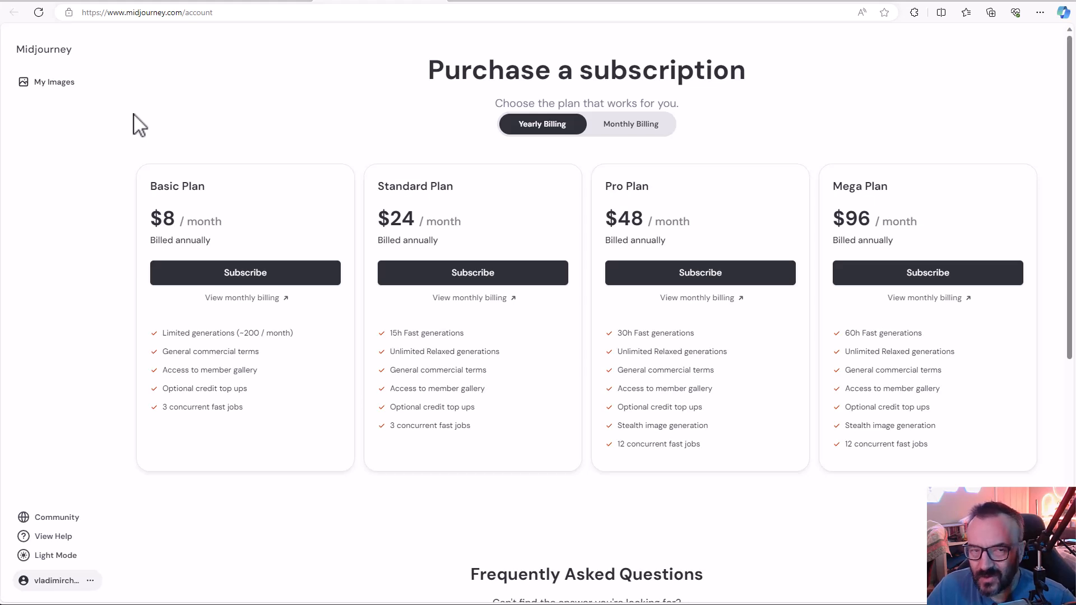
pyautogui.click(645, 138)
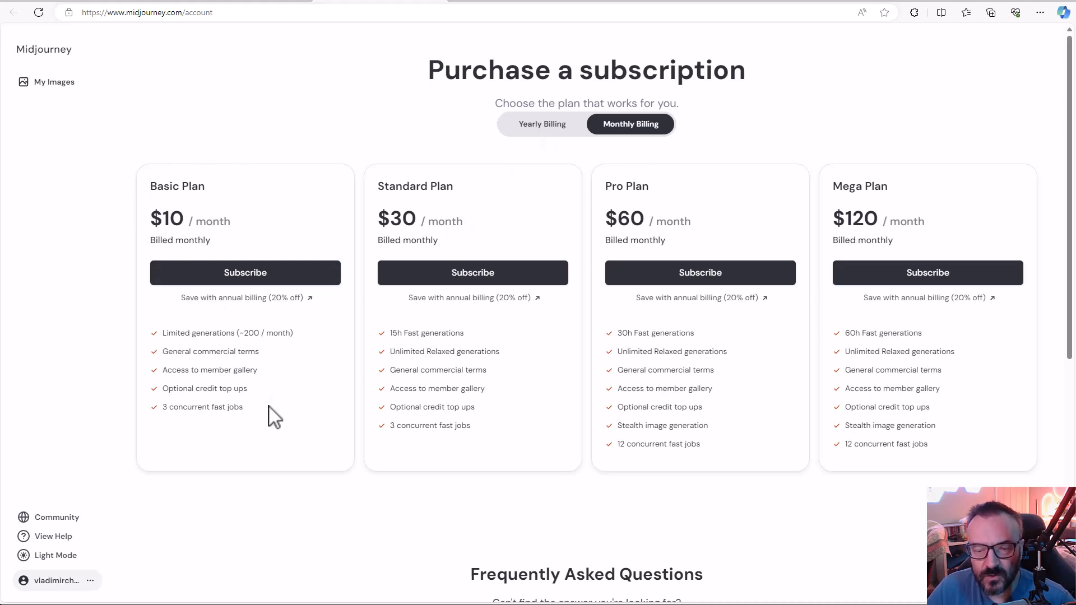
pyautogui.moveTo(268, 406); pyautogui.dragTo(161, 333)
pyautogui.click(242, 335)
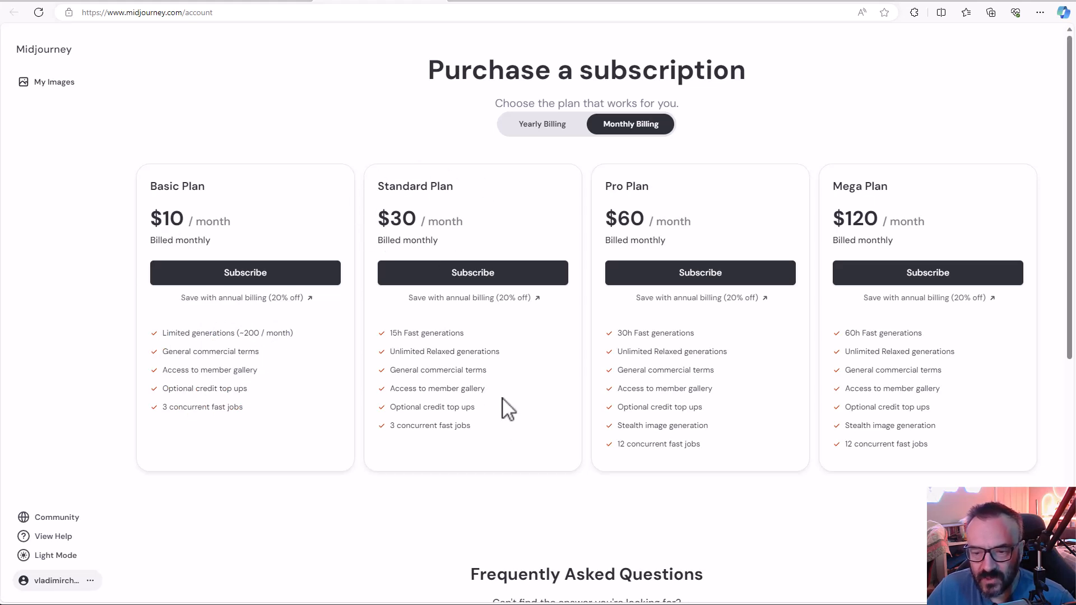
# Examine the Standard Plan's features, including its relaxed and fast generation allowances
pyautogui.moveTo(498, 353); pyautogui.dragTo(381, 354)
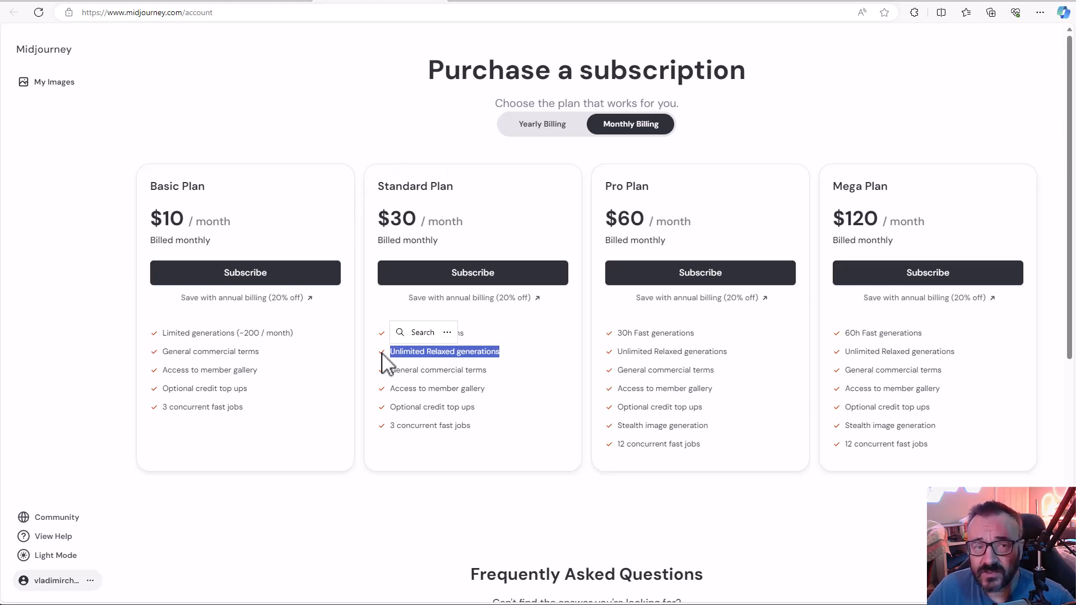
pyautogui.click(452, 387)
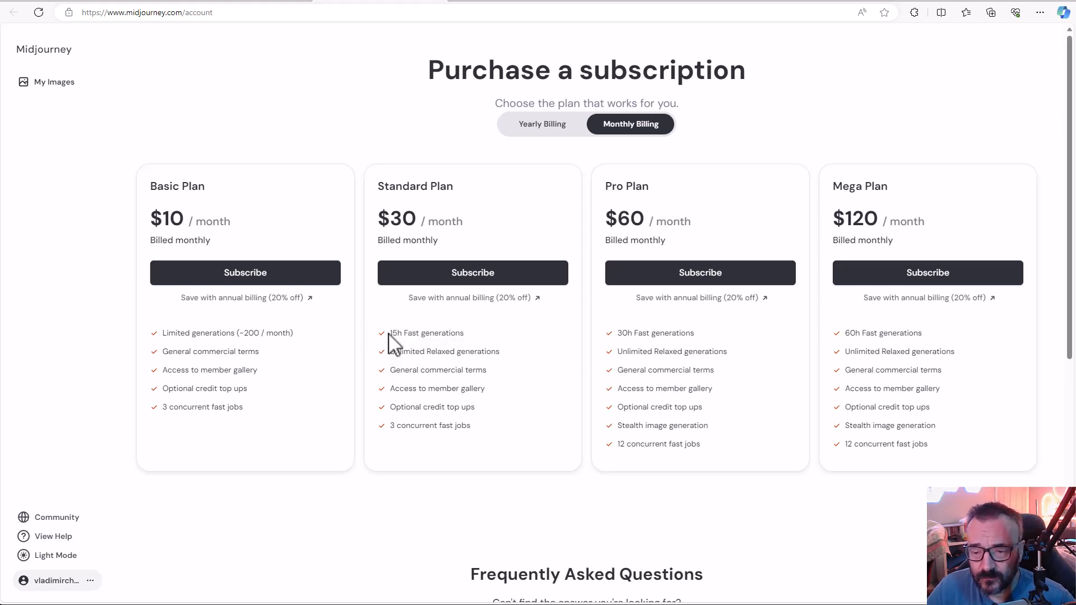
pyautogui.moveTo(389, 341); pyautogui.dragTo(471, 348)
pyautogui.click(461, 382)
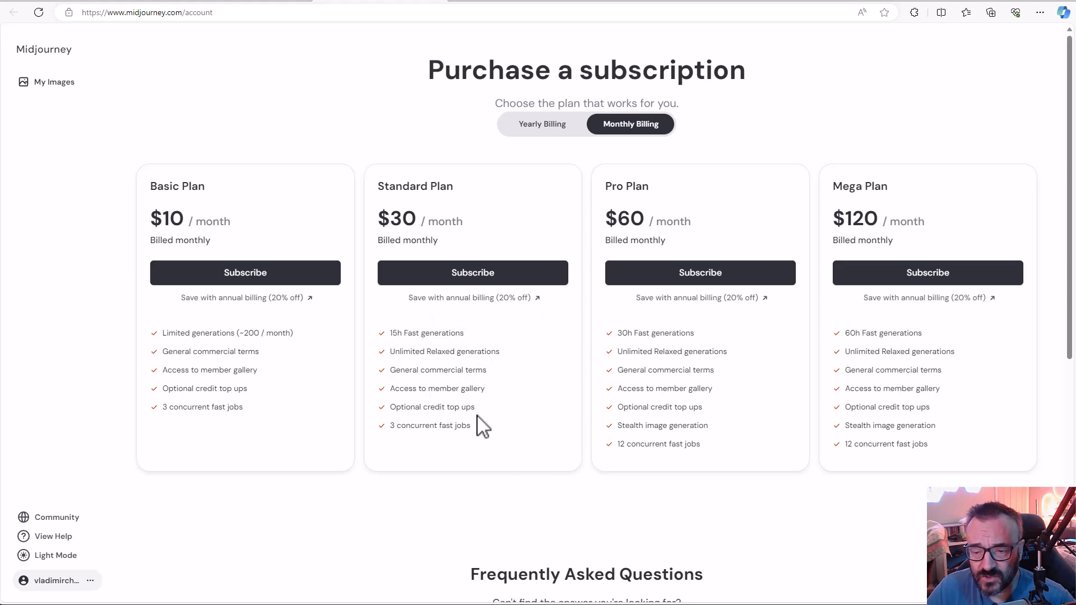
pyautogui.moveTo(478, 424); pyautogui.dragTo(421, 340)
pyautogui.click(420, 341)
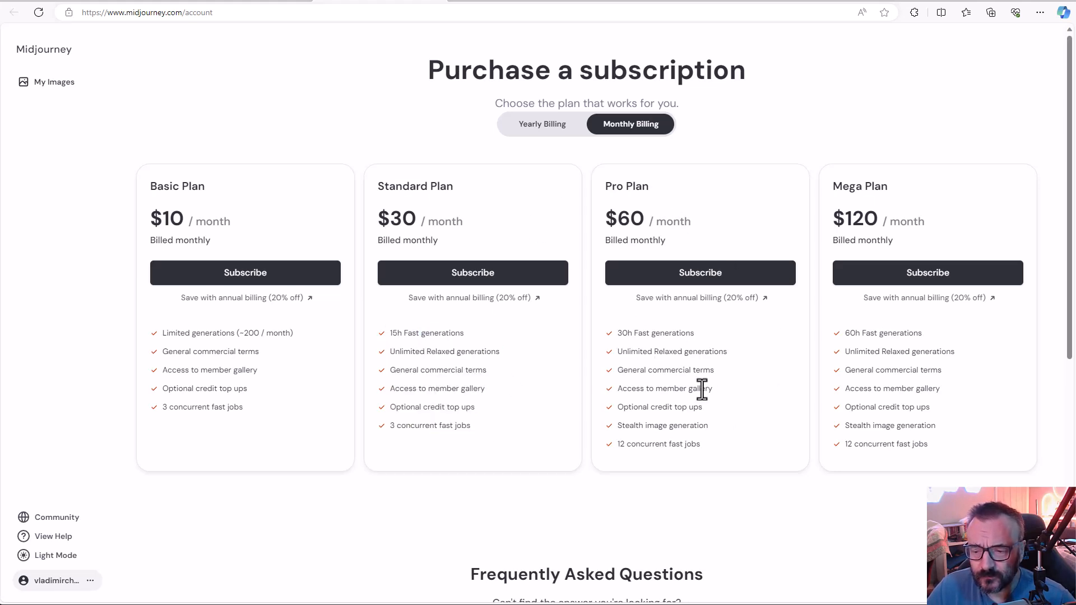
# Examine the Pro Plan's feature list, paying particular attention to stealth image generation
pyautogui.moveTo(712, 454); pyautogui.dragTo(611, 321)
pyautogui.click(674, 357)
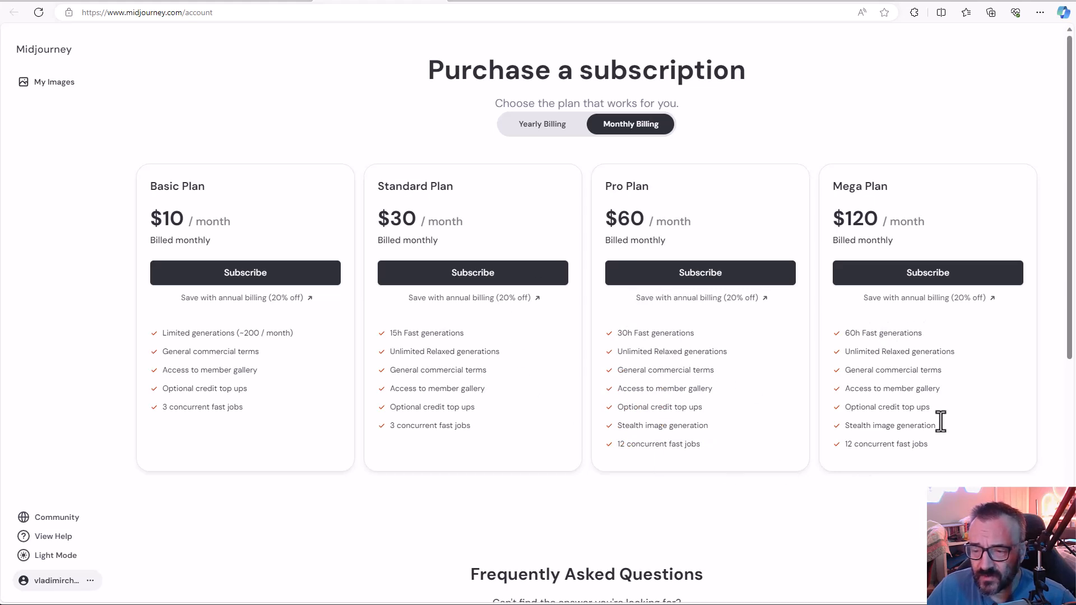
pyautogui.moveTo(705, 425); pyautogui.dragTo(618, 426)
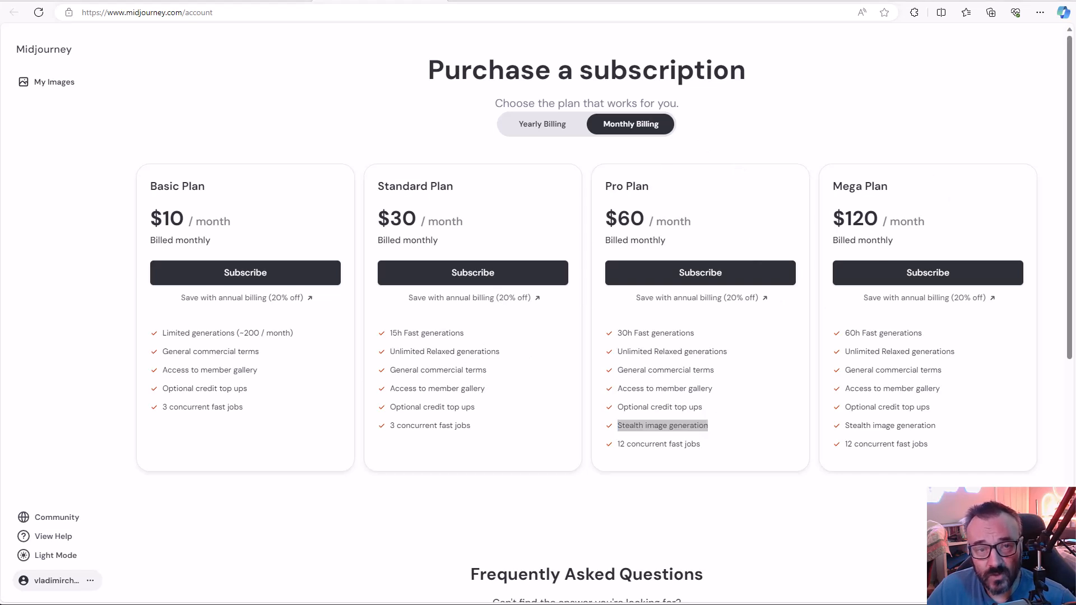
pyautogui.click(735, 420)
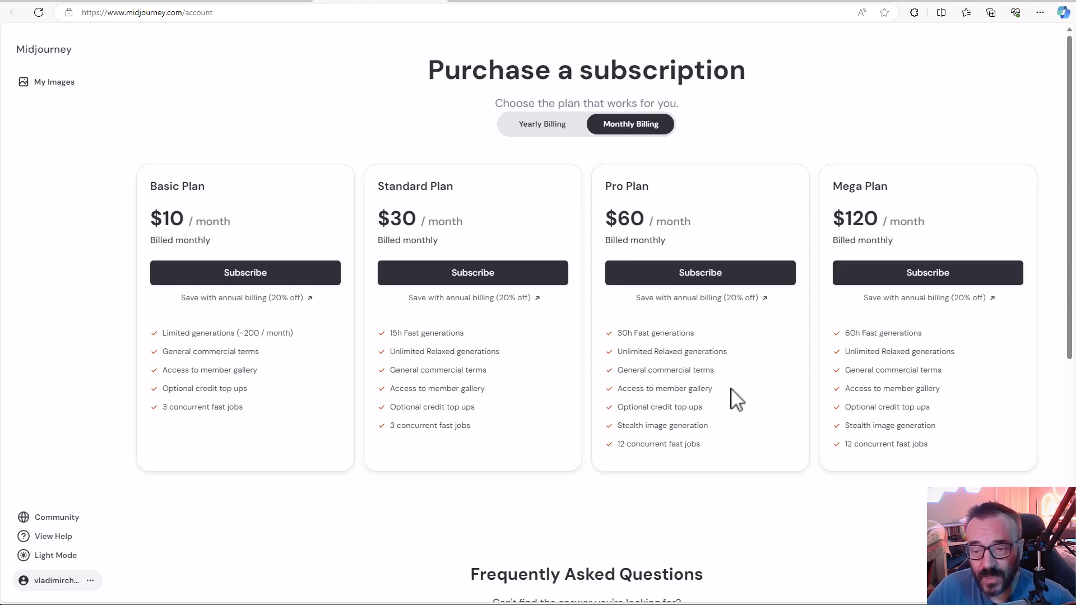
pyautogui.moveTo(739, 454); pyautogui.dragTo(613, 435)
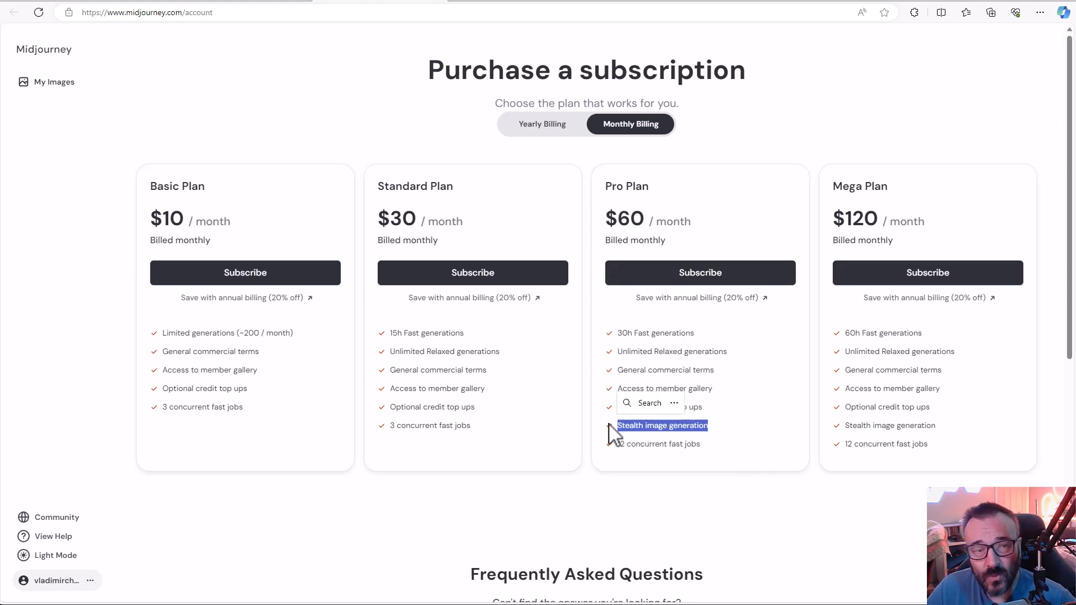
pyautogui.click(709, 415)
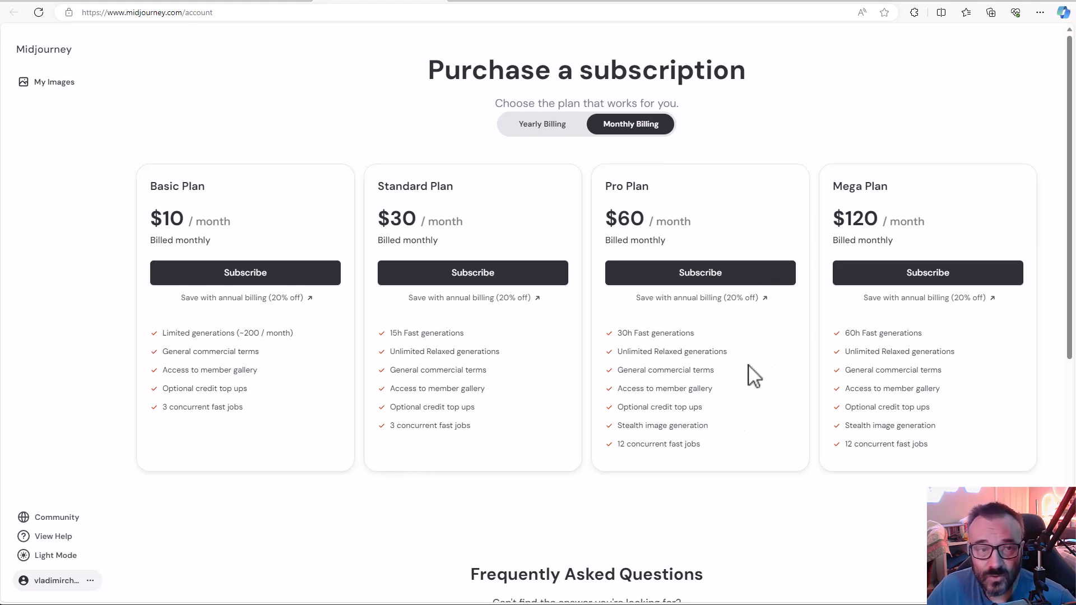
pyautogui.moveTo(740, 459); pyautogui.dragTo(620, 332)
pyautogui.click(738, 395)
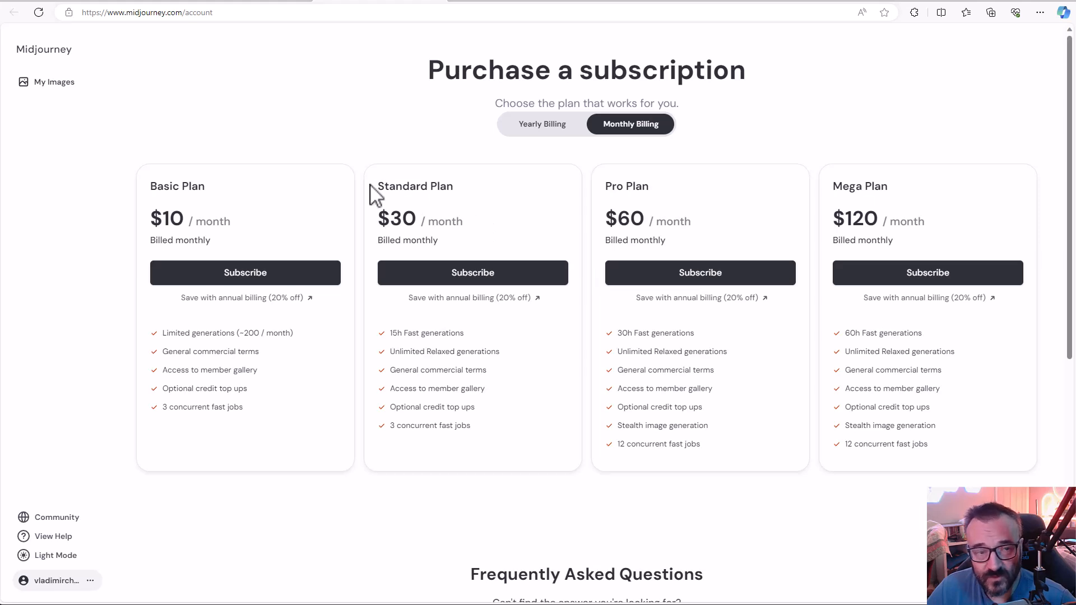
# Highlight the Standard Plan's name and monthly price to compare it with the other plans
pyautogui.moveTo(368, 185); pyautogui.dragTo(474, 219)
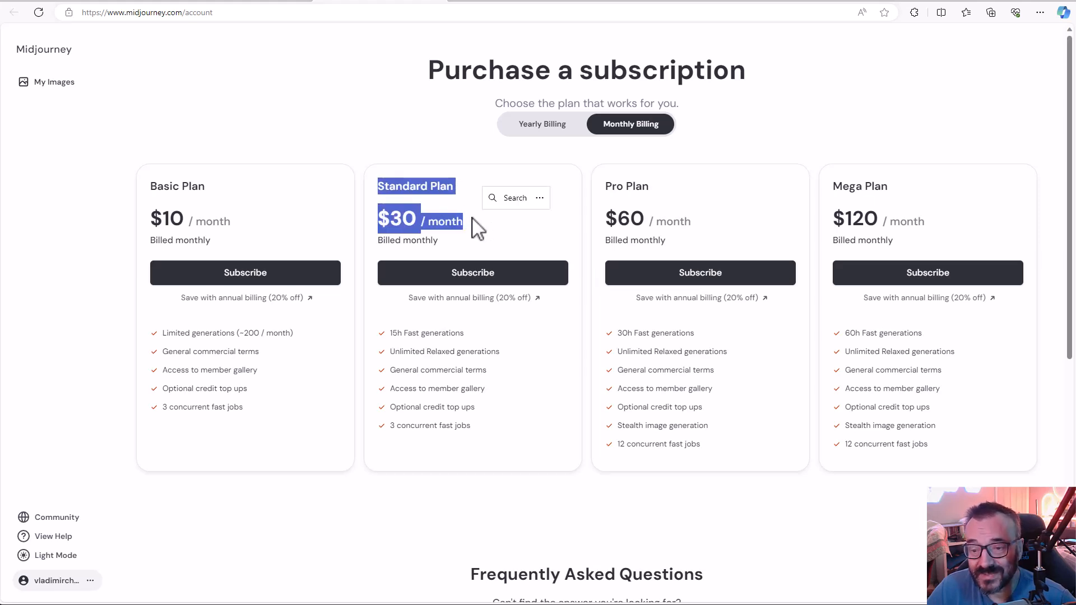
pyautogui.click(383, 119)
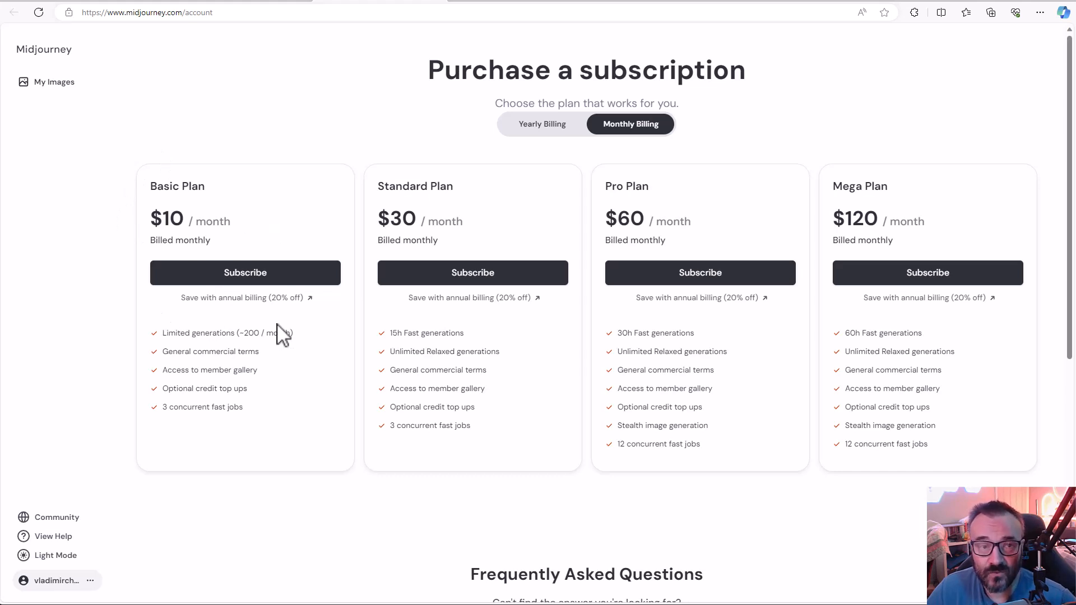
pyautogui.moveTo(453, 187); pyautogui.dragTo(362, 193)
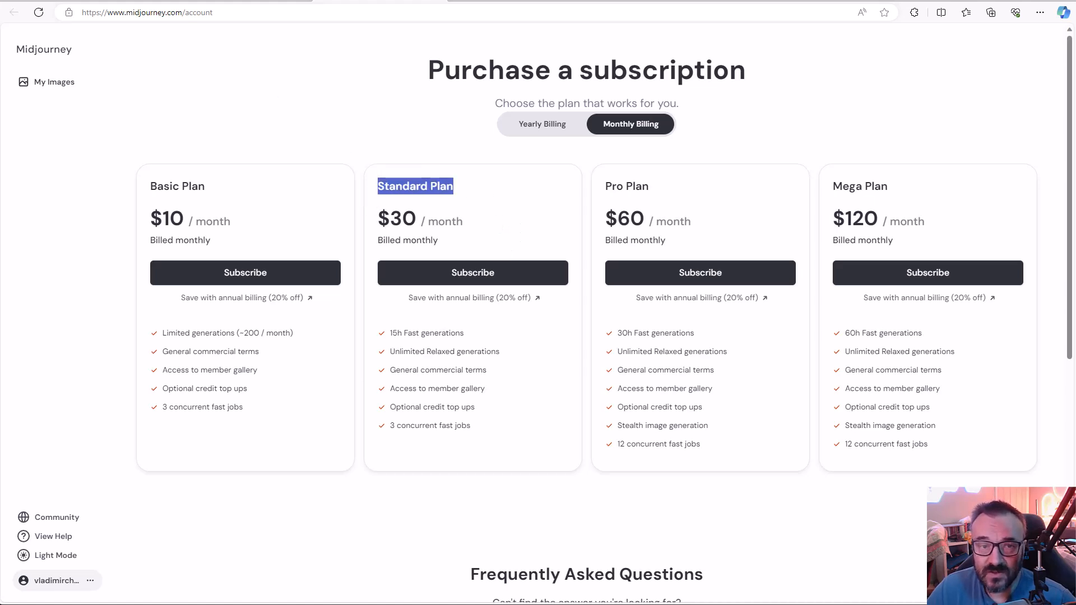
pyautogui.click(480, 169)
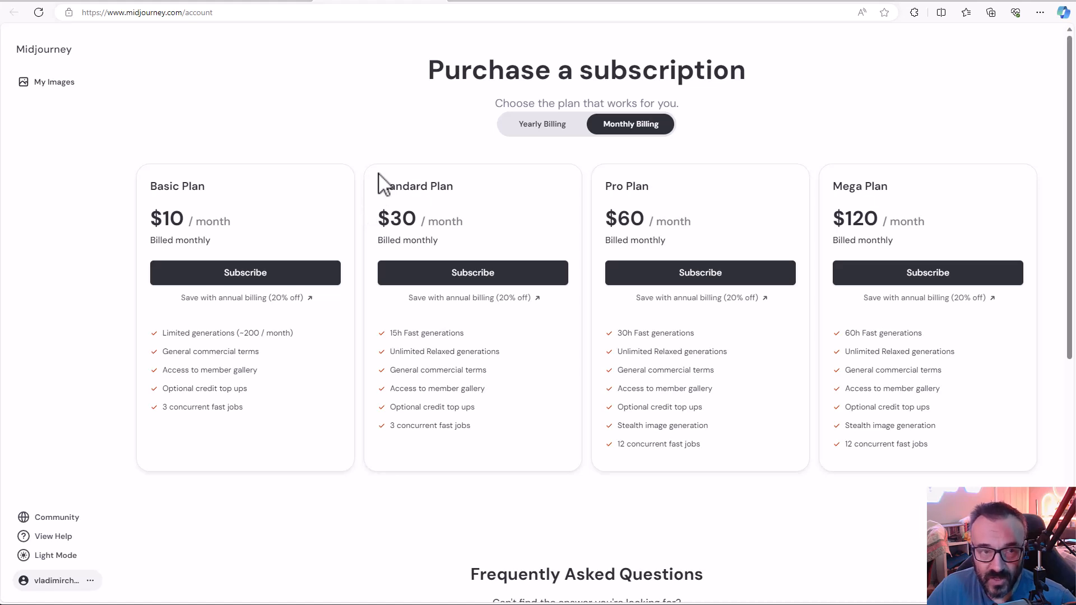
pyautogui.moveTo(507, 188); pyautogui.dragTo(372, 188)
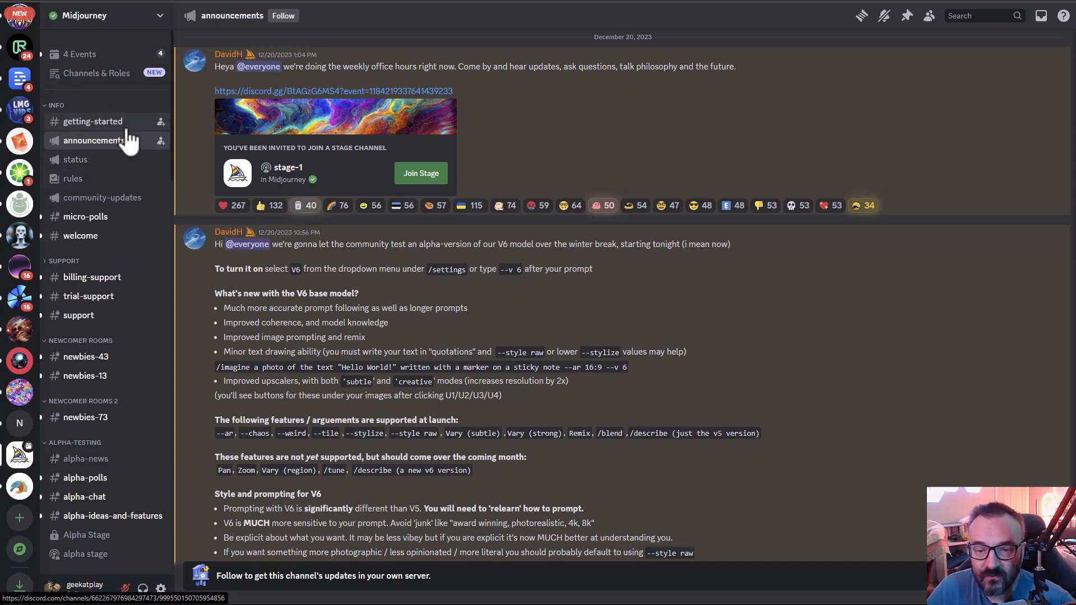
# In the Midjourney Discord server, read the getting-started instructions and the V6 model post in the announcements channel
pyautogui.click(94, 121)
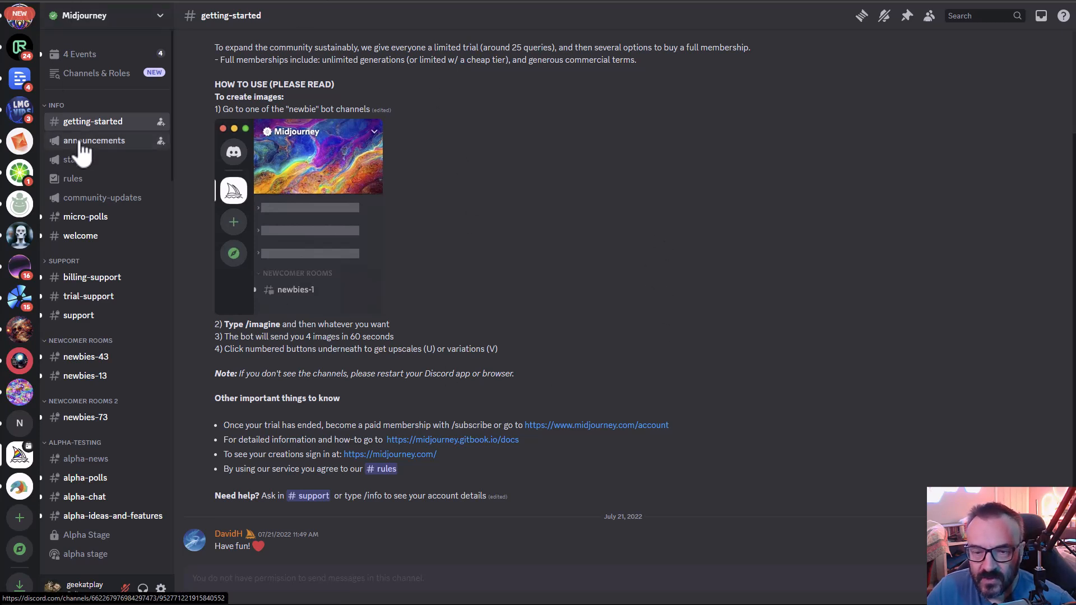
pyautogui.click(113, 141)
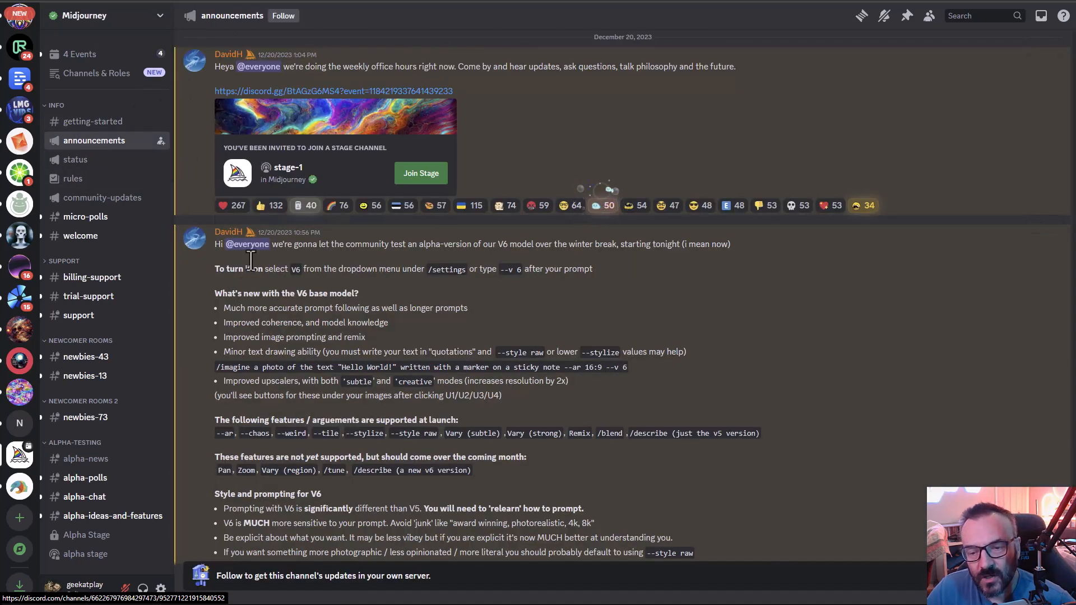
pyautogui.scroll(-2, 395, 314)
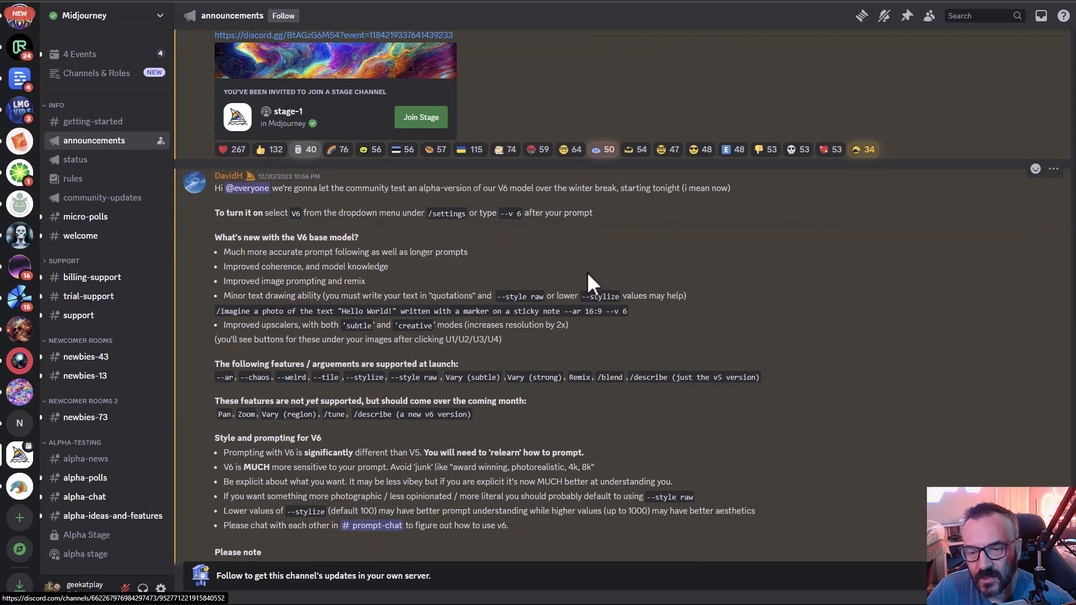
pyautogui.scroll(-3, 484, 247)
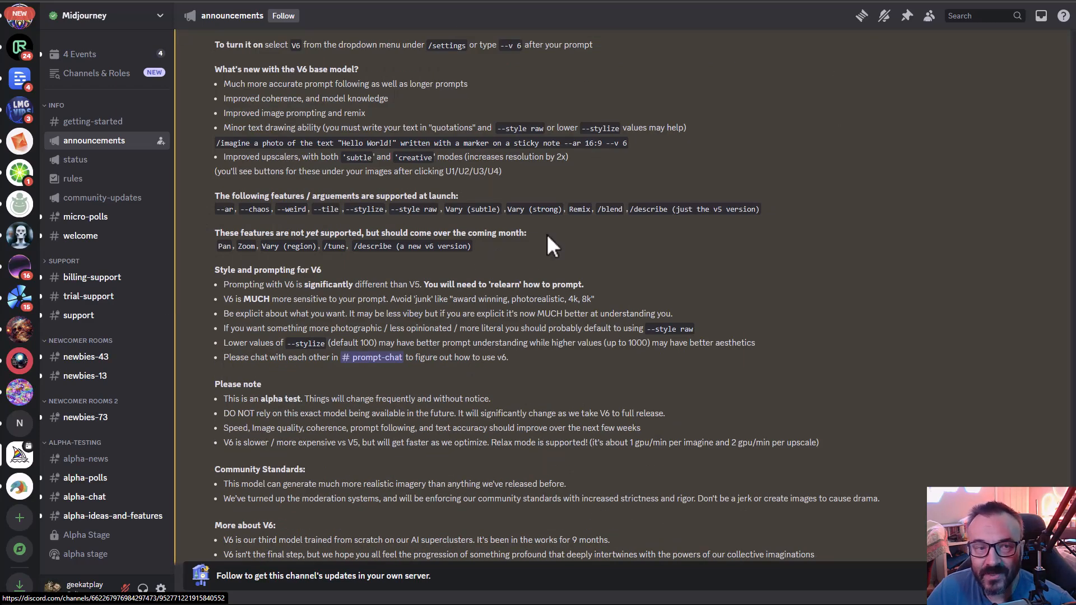
pyautogui.scroll(-5, 547, 233)
pyautogui.scroll(-1, 468, 218)
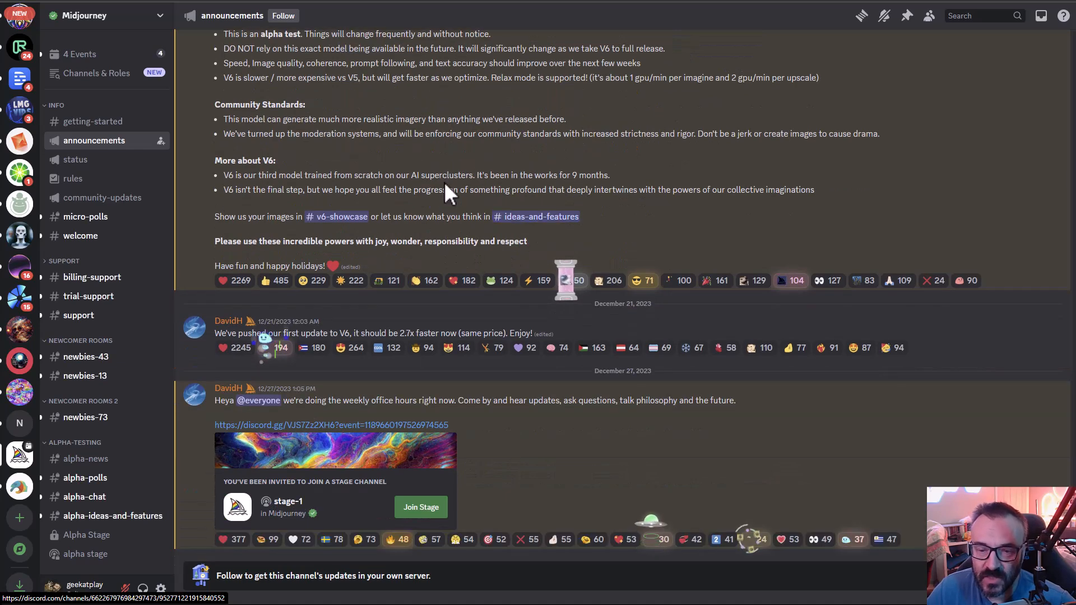
pyautogui.scroll(2, 389, 188)
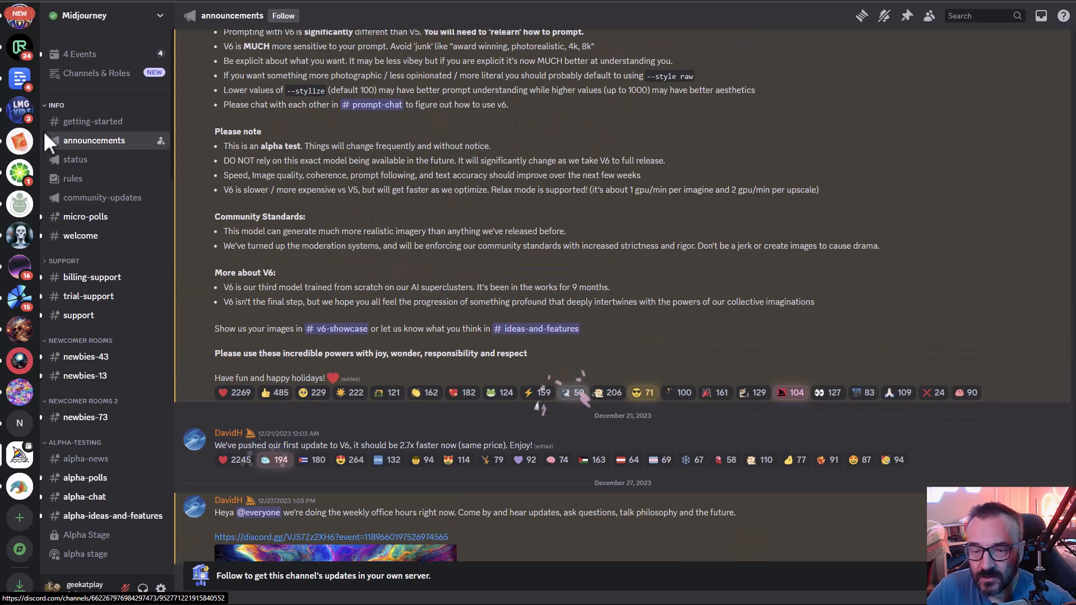
# Look through the Midjourney server's status, rules and support channels, ending in the support channel's message field
pyautogui.click(74, 161)
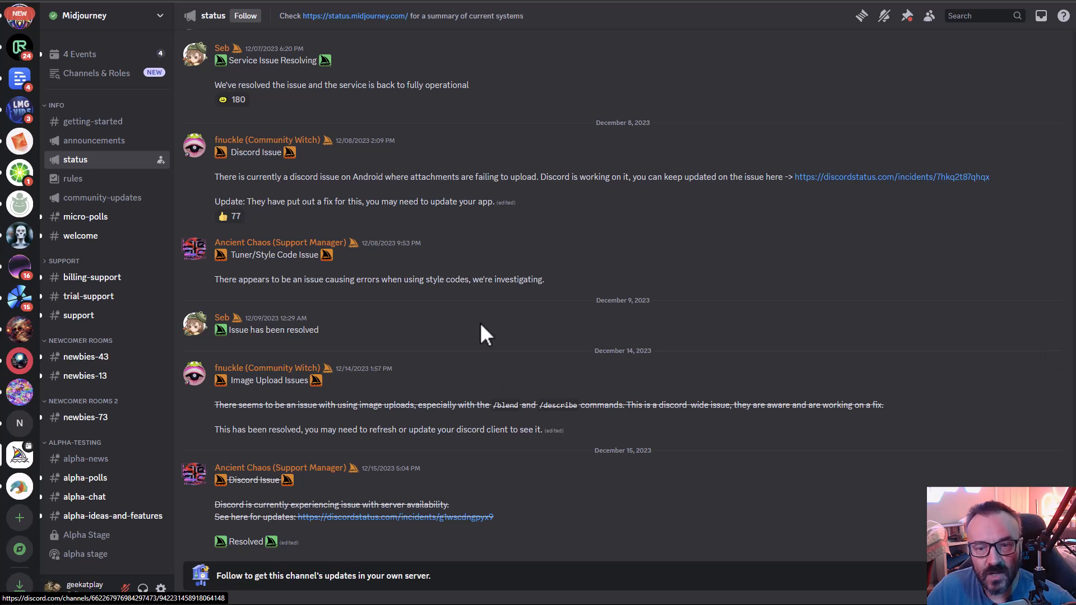
pyautogui.click(79, 180)
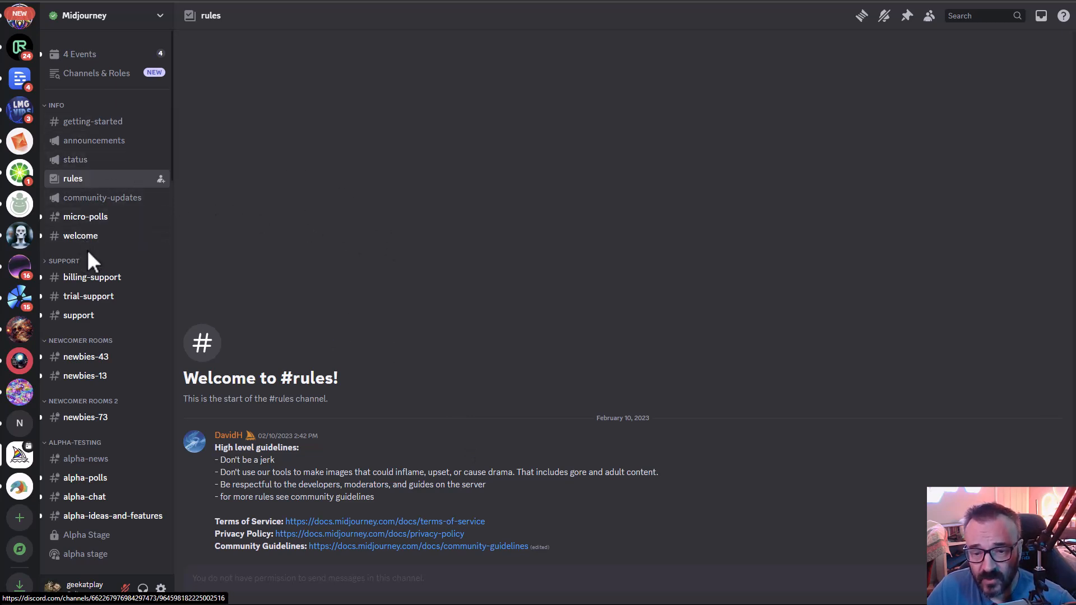
pyautogui.scroll(-2, 92, 259)
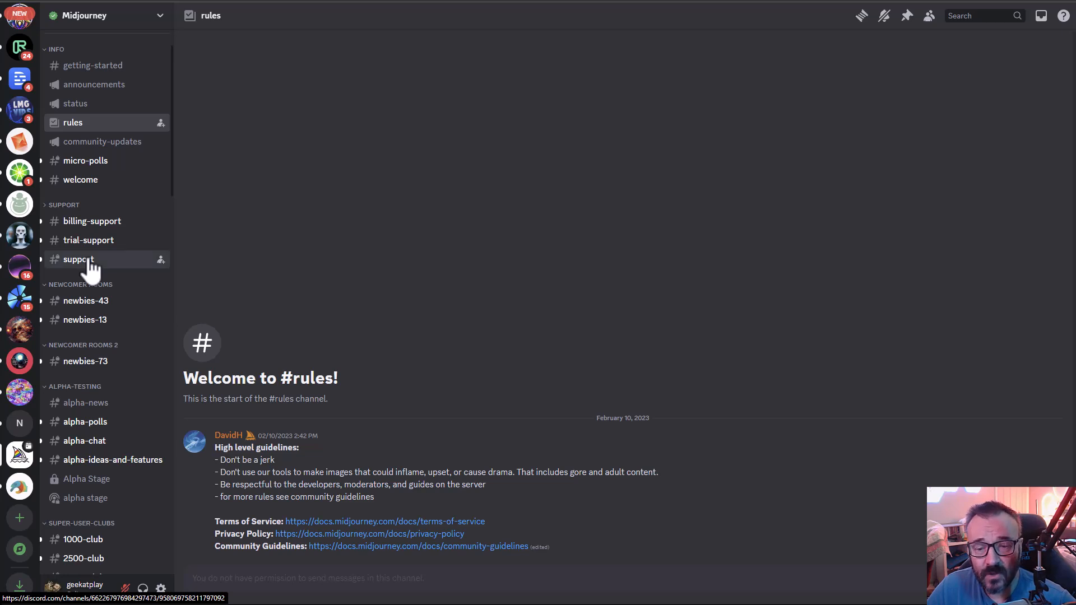
pyautogui.click(89, 262)
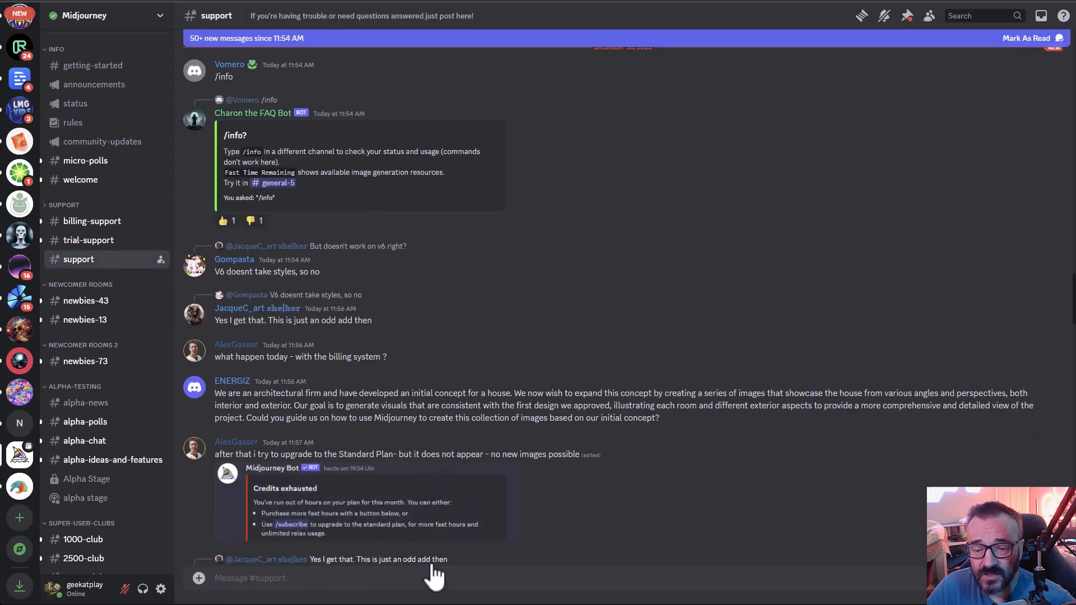
pyautogui.click(434, 578)
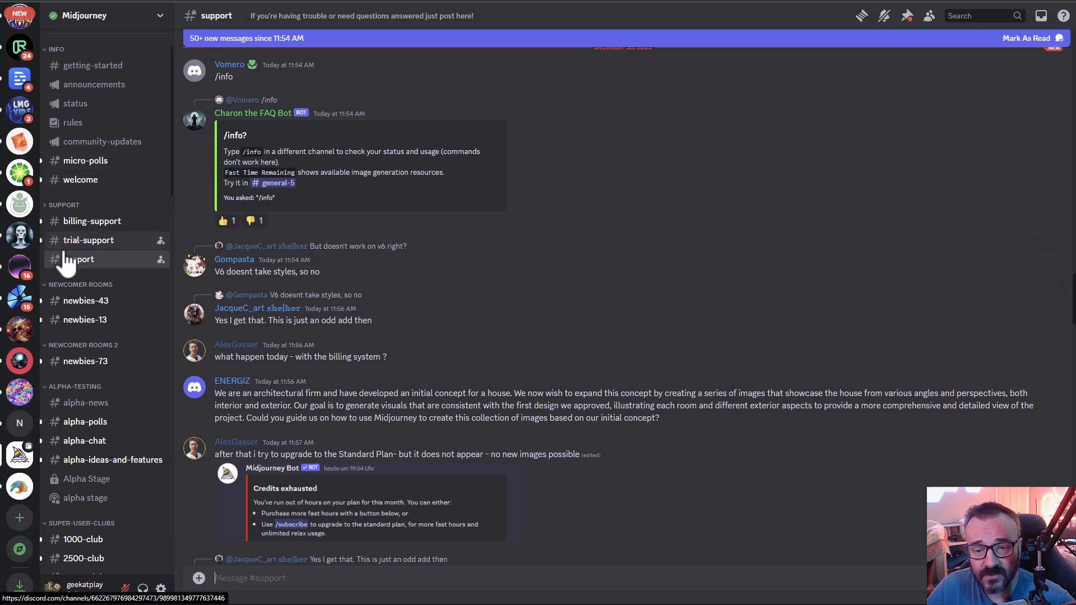
# View the images generated in the newcomer rooms newbies-43 and newbies-13
pyautogui.moveTo(82, 310)
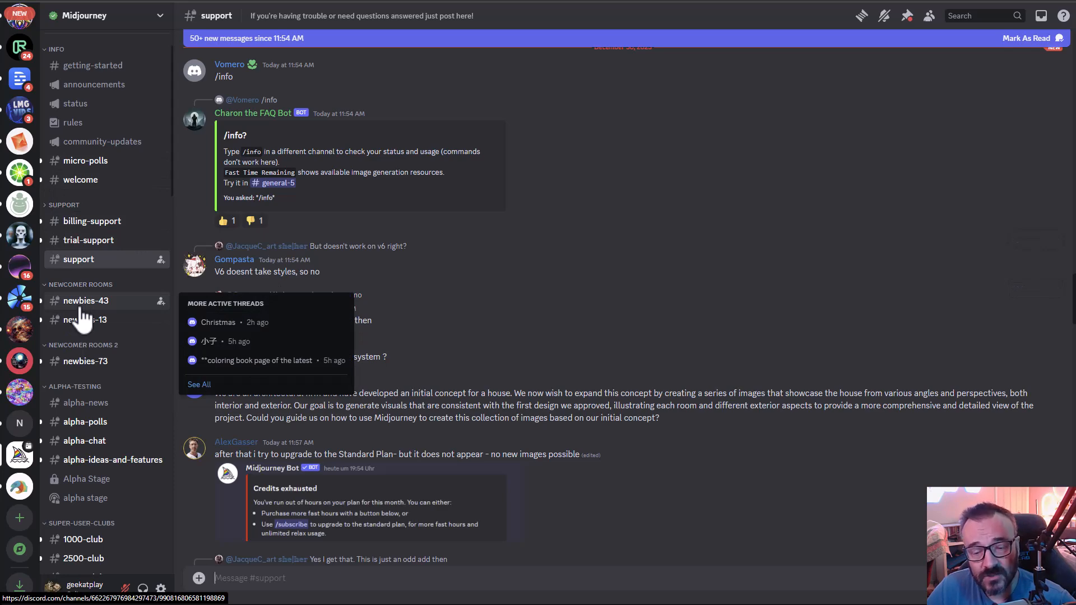
pyautogui.click(83, 306)
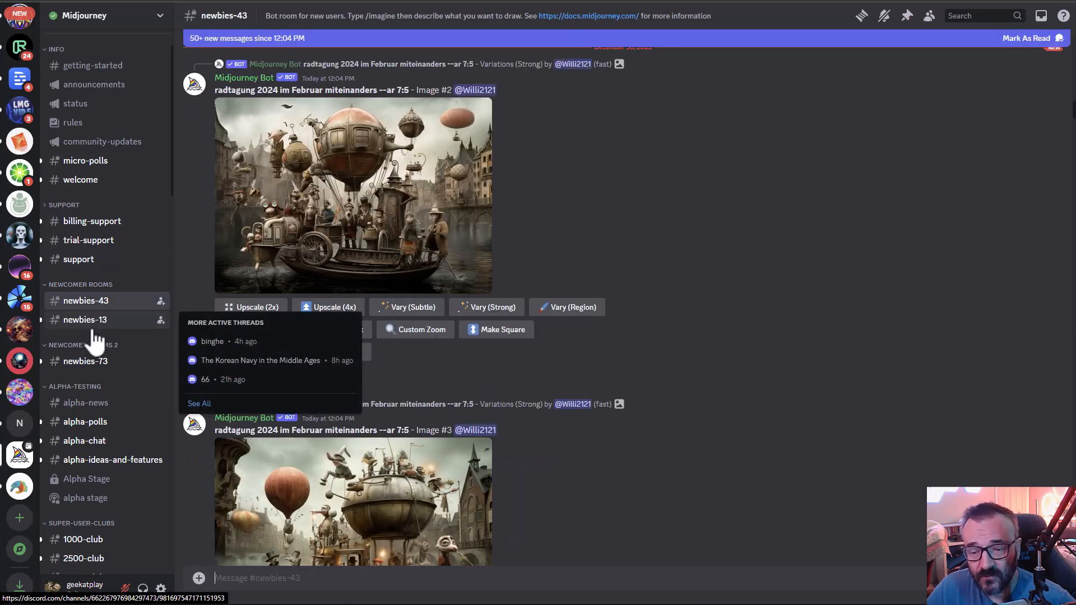
pyautogui.click(90, 322)
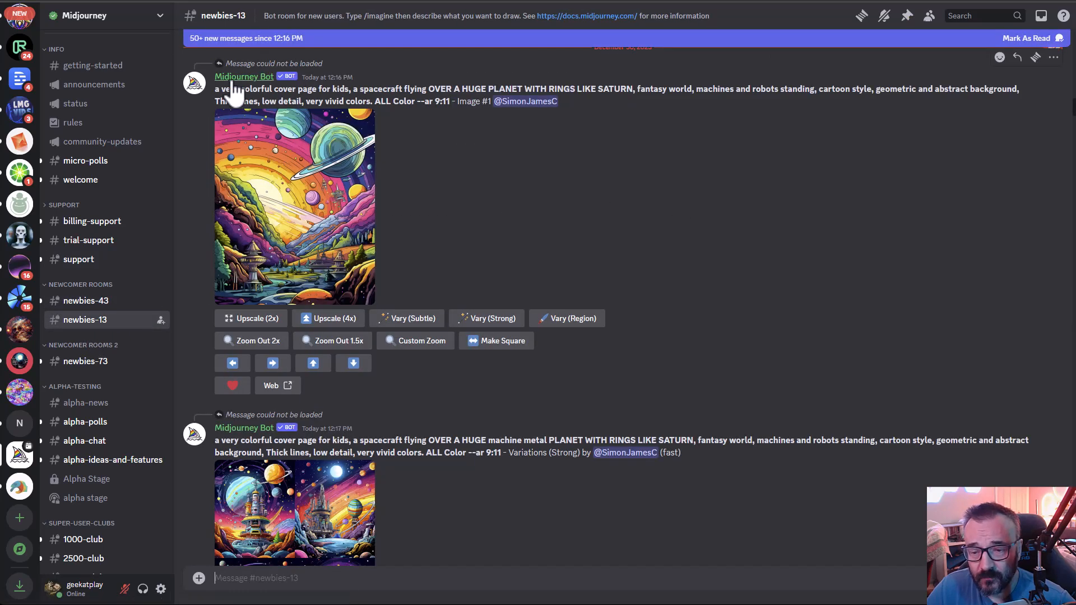
# Highlight the spacecraft cover page prompt in newbies-13 and view the image variations and upscales generated from it
pyautogui.moveTo(215, 89); pyautogui.dragTo(421, 102)
pyautogui.scroll(-4, 268, 207)
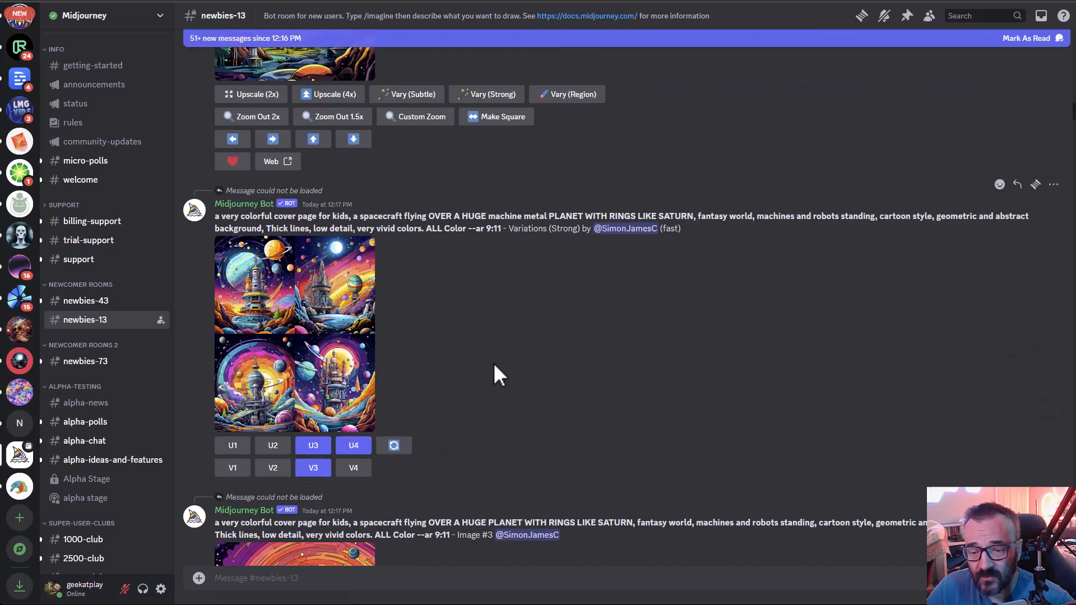
pyautogui.scroll(-4, 493, 362)
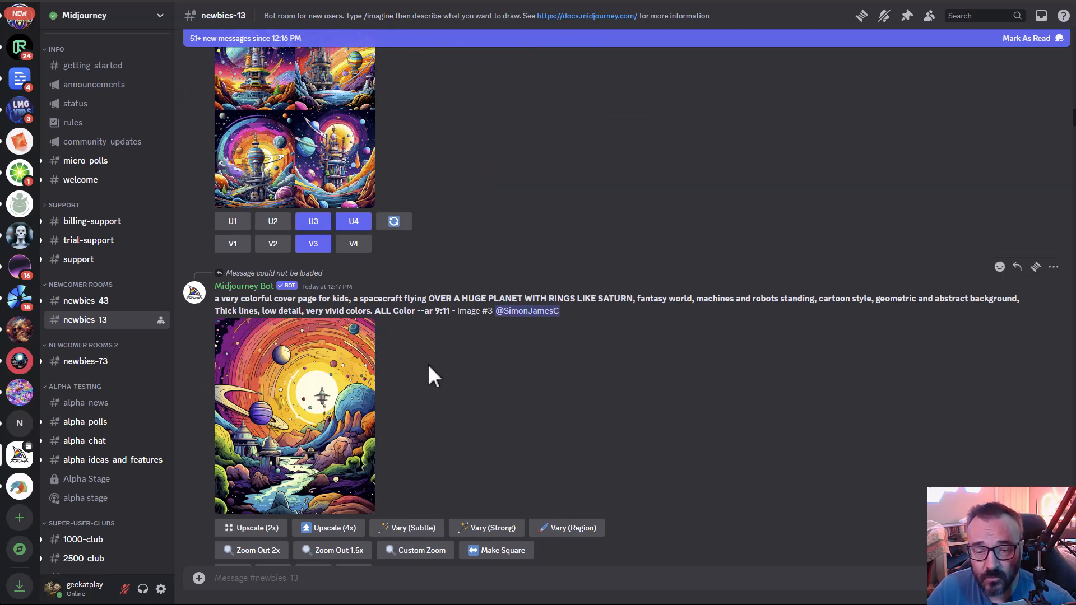
# Look through the server's alpha-testing, super-user, chat, feedback and showcase channels, and open the paintovers channel
pyautogui.scroll(-2, 114, 337)
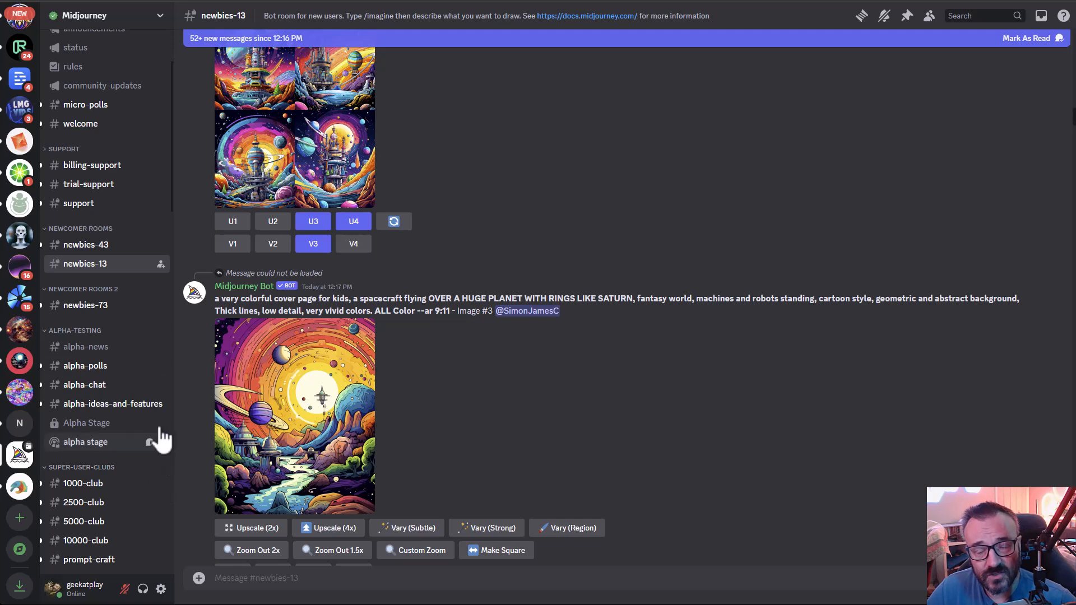
pyautogui.scroll(-4, 165, 462)
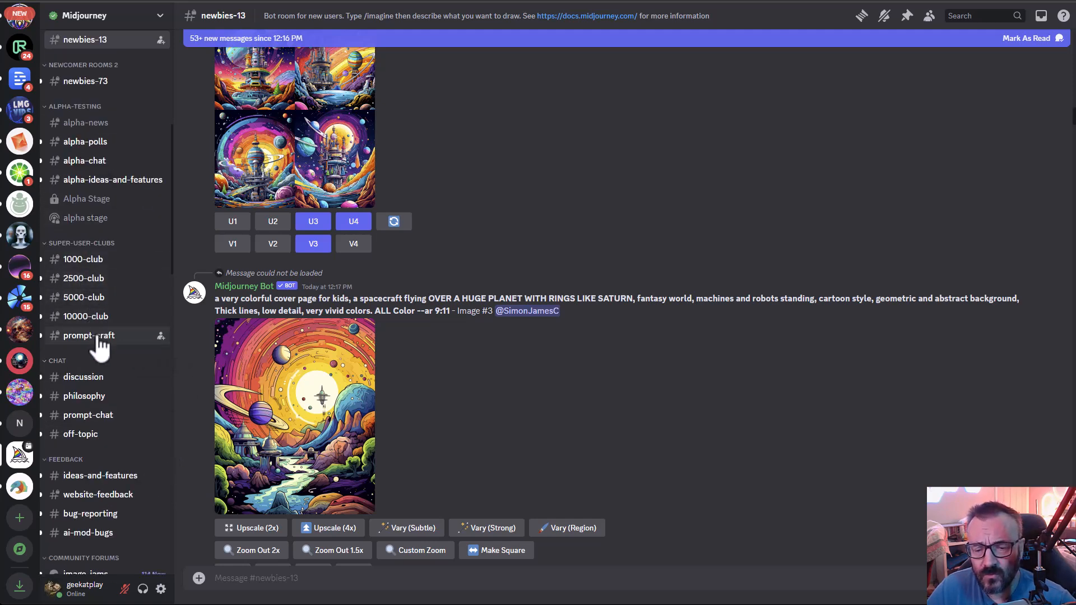
pyautogui.moveTo(98, 340)
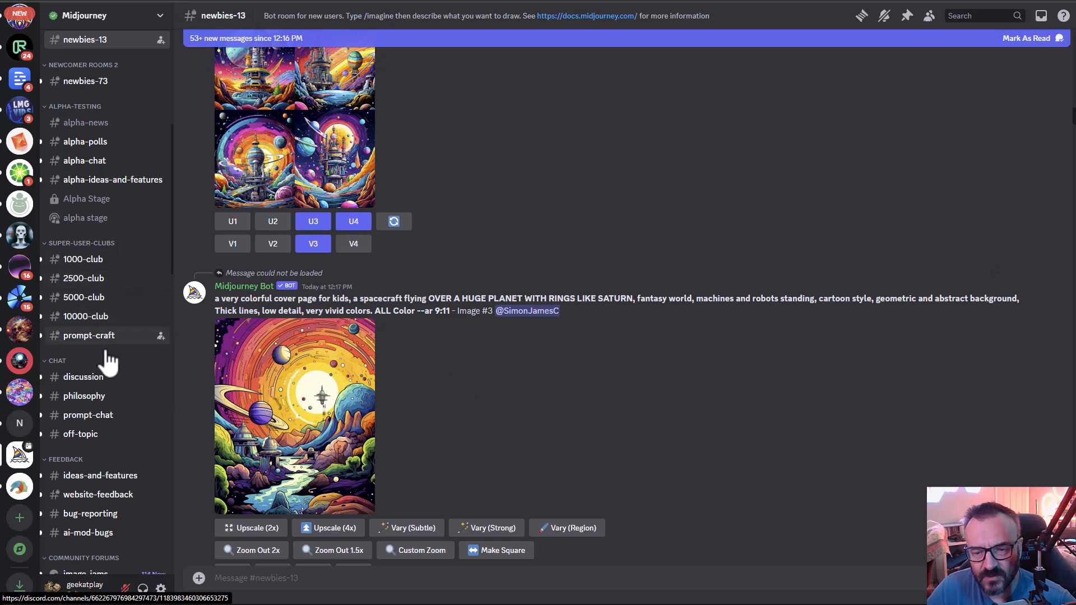
pyautogui.scroll(-2, 115, 385)
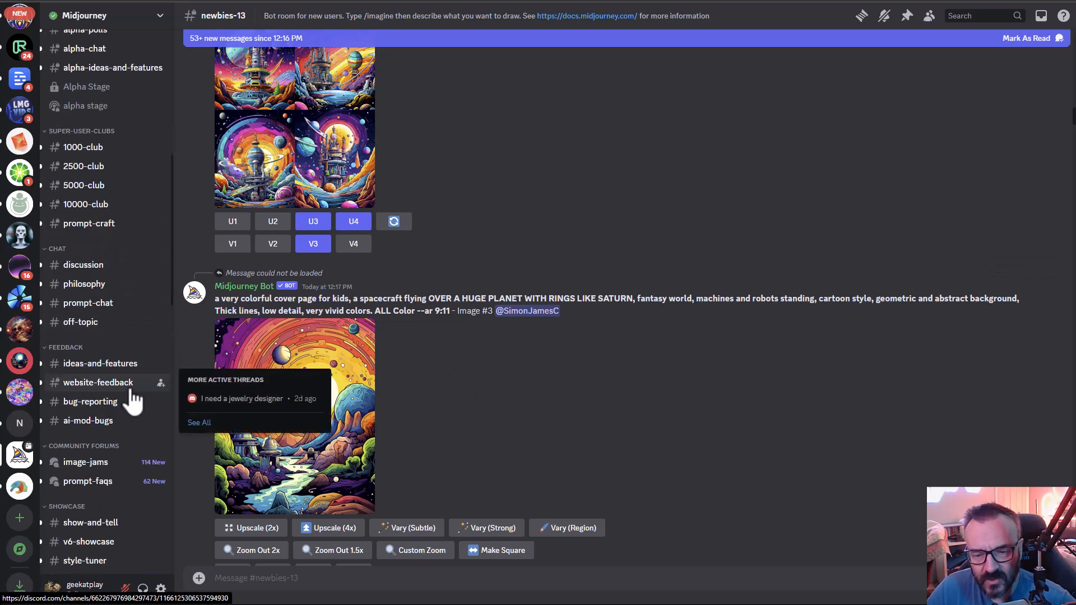
pyautogui.scroll(-2, 96, 331)
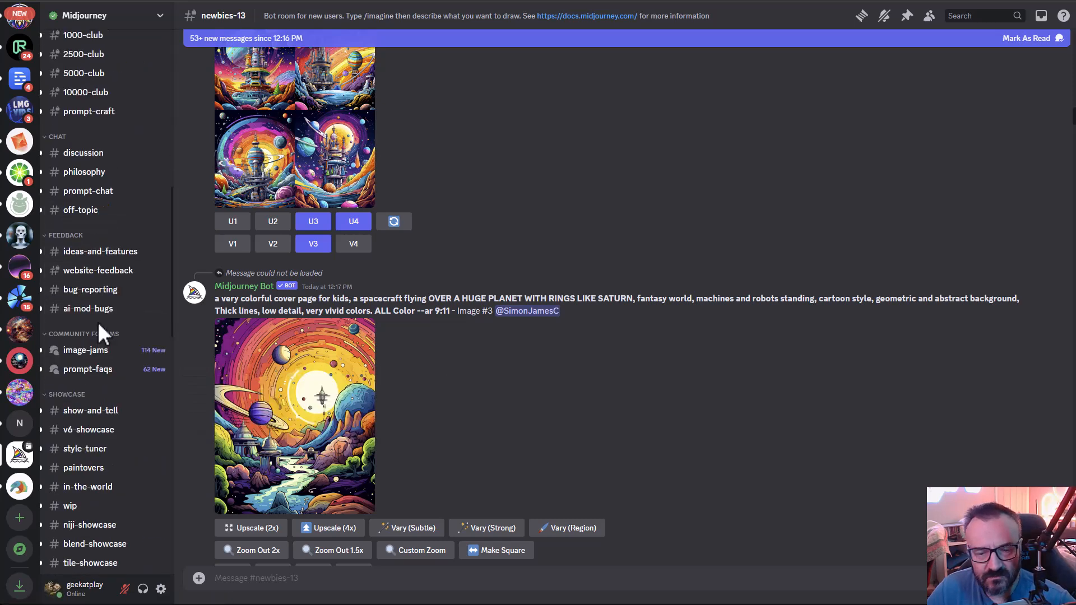
pyautogui.scroll(-3, 98, 328)
pyautogui.scroll(-1, 112, 342)
pyautogui.scroll(-1, 117, 364)
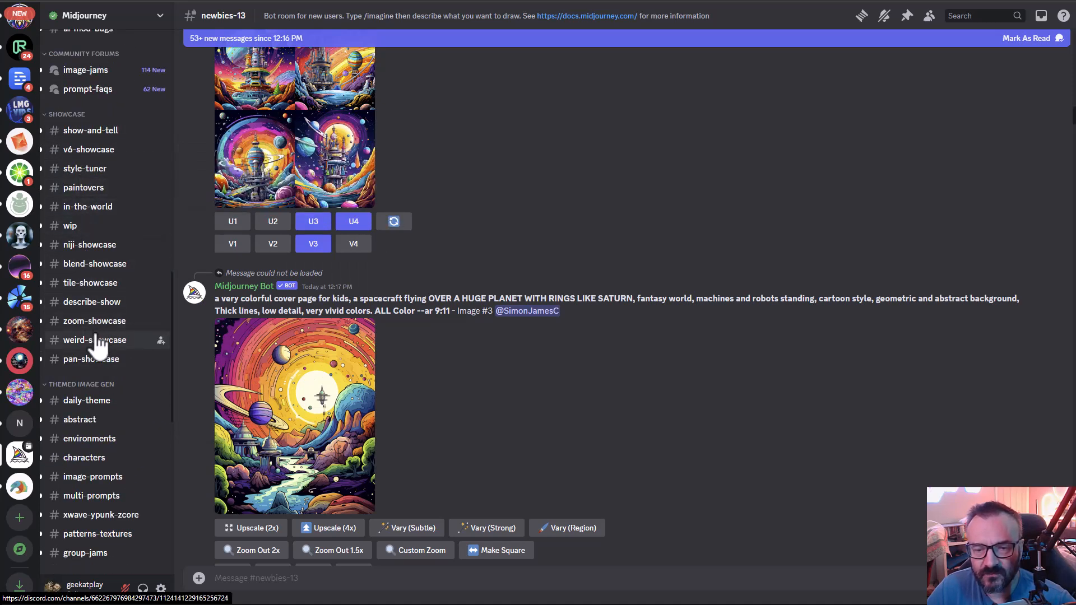
pyautogui.click(85, 188)
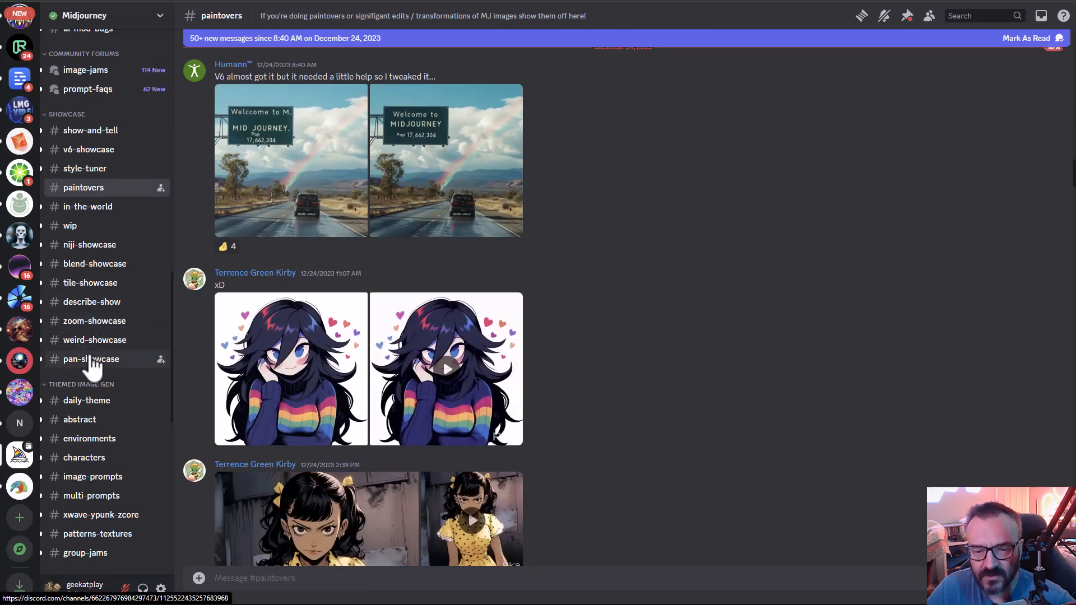
# Look through the channel list's themed image generation, thread, general image generation and voice sections
pyautogui.scroll(-3, 73, 359)
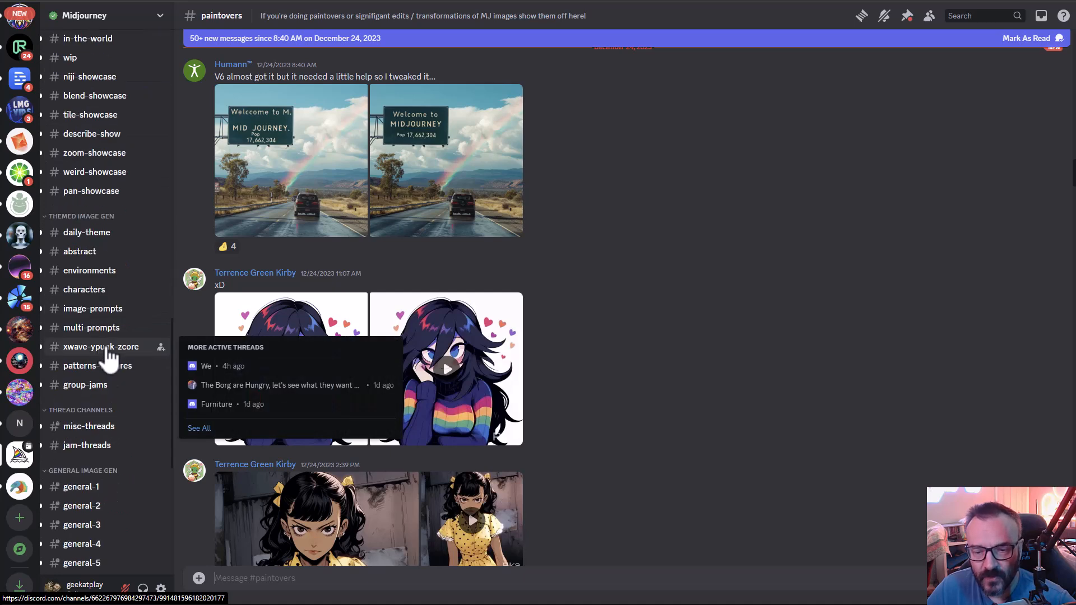
pyautogui.scroll(-2, 106, 350)
pyautogui.scroll(-1, 104, 349)
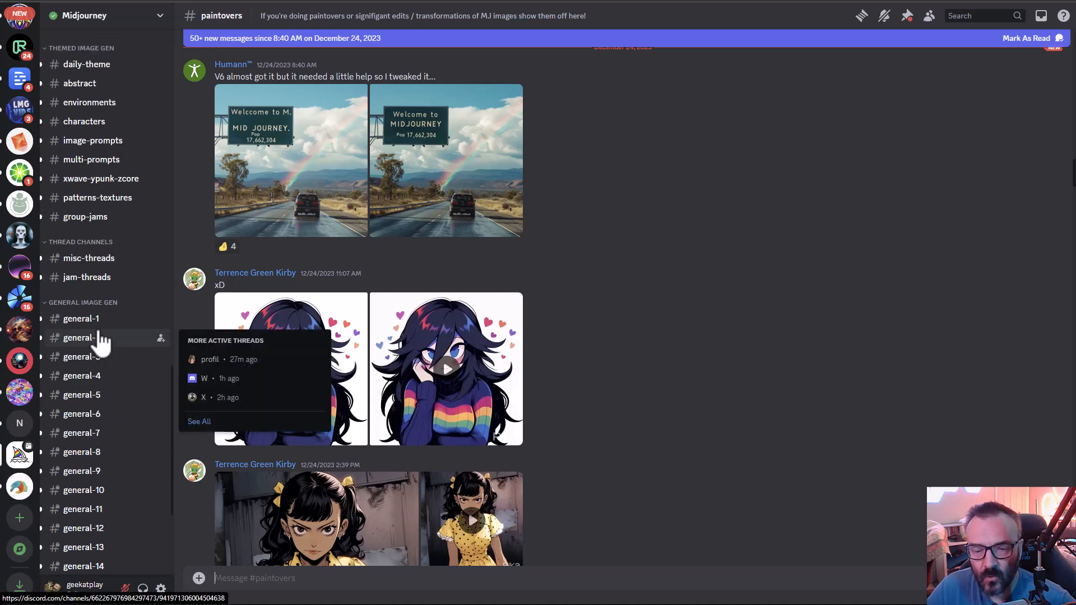
pyautogui.scroll(-1, 73, 303)
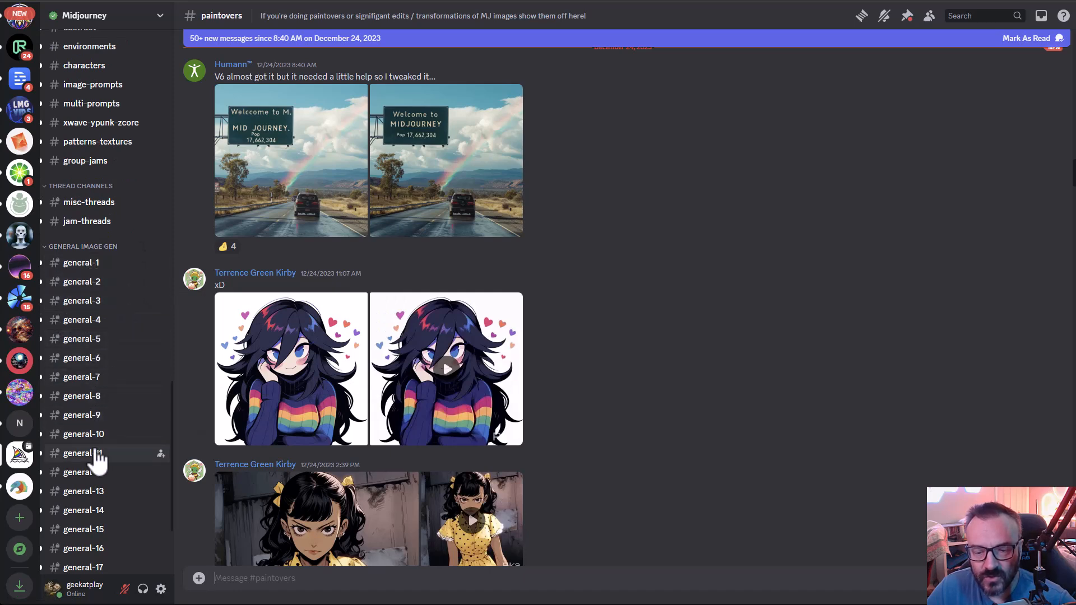
pyautogui.scroll(-2, 84, 457)
pyautogui.scroll(-1, 98, 458)
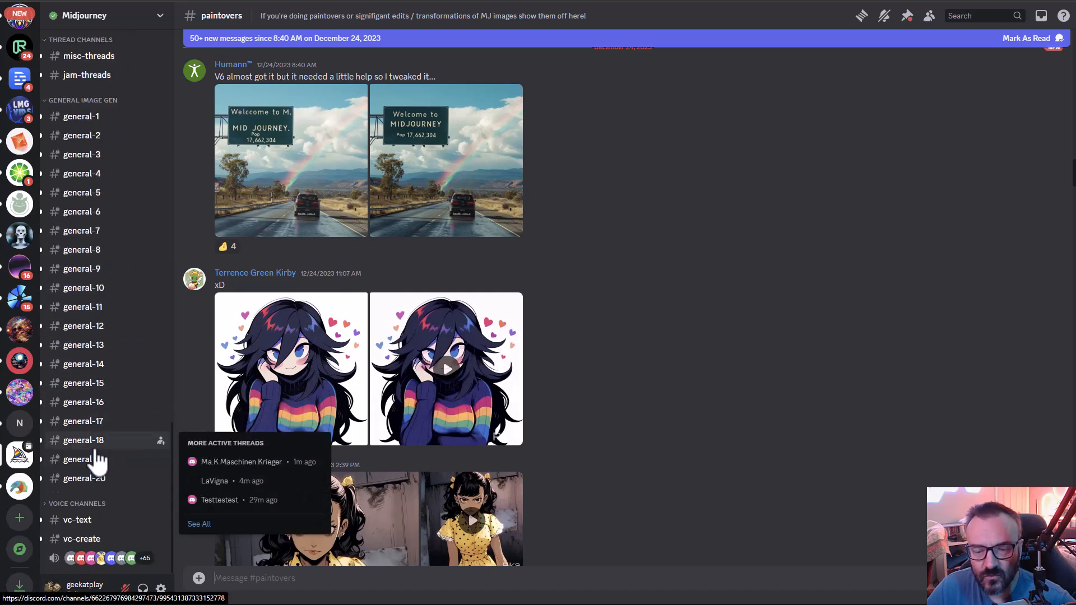
# Open the general-14 channel and view the prompts and images generated there
pyautogui.click(84, 365)
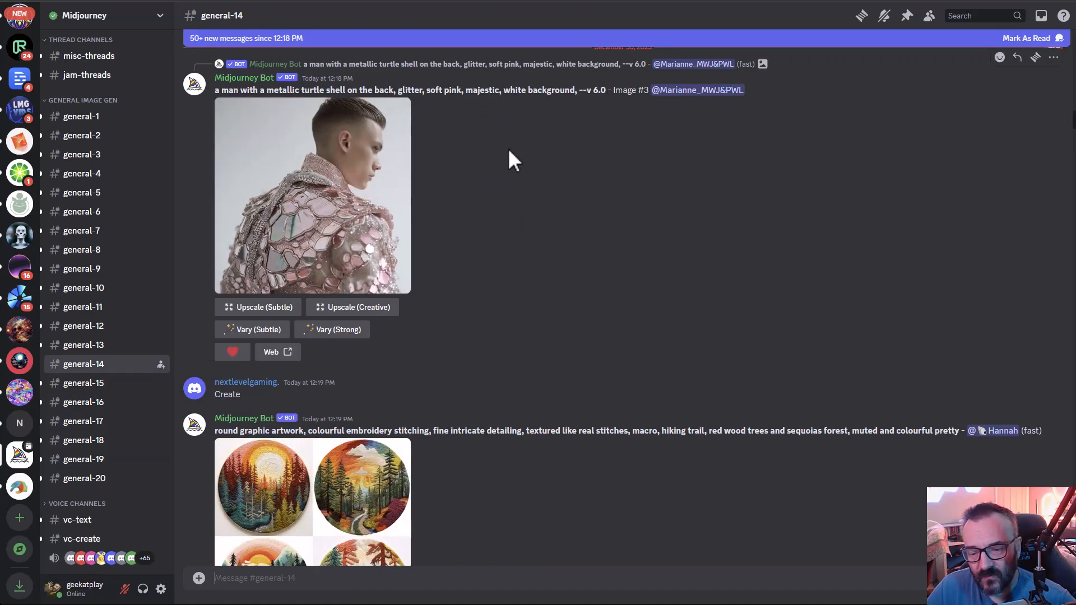
pyautogui.scroll(-20, 530, 344)
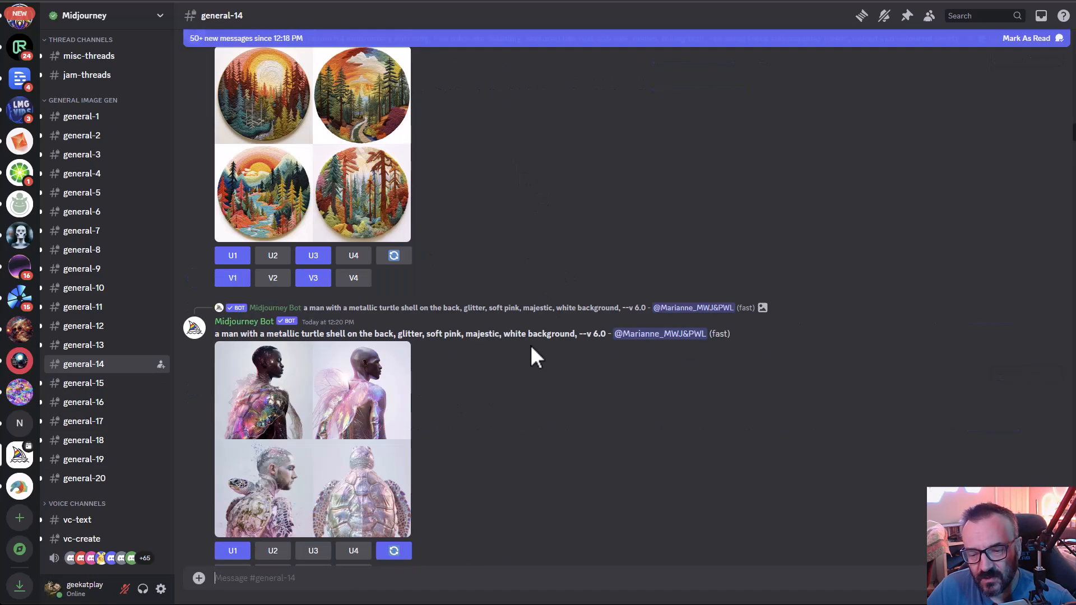
pyautogui.scroll(20, 530, 345)
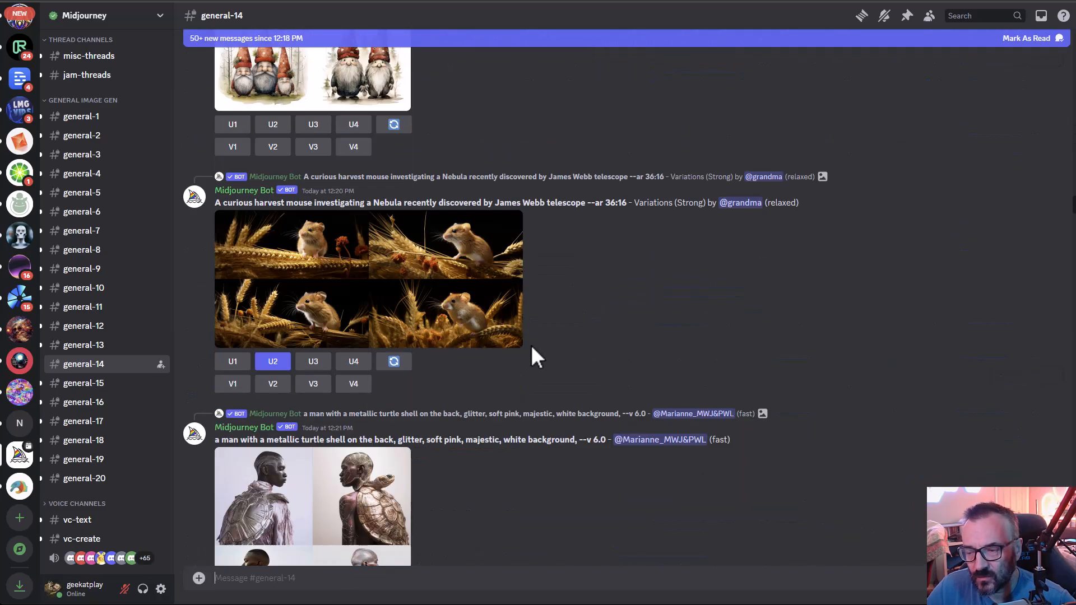
pyautogui.scroll(-15, 531, 344)
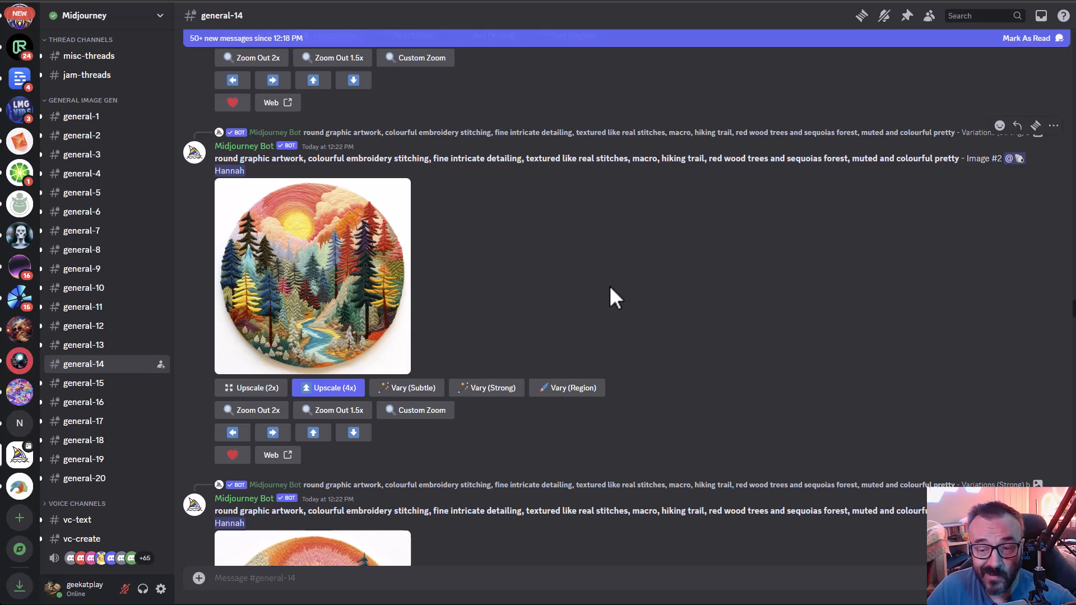
pyautogui.click(253, 147)
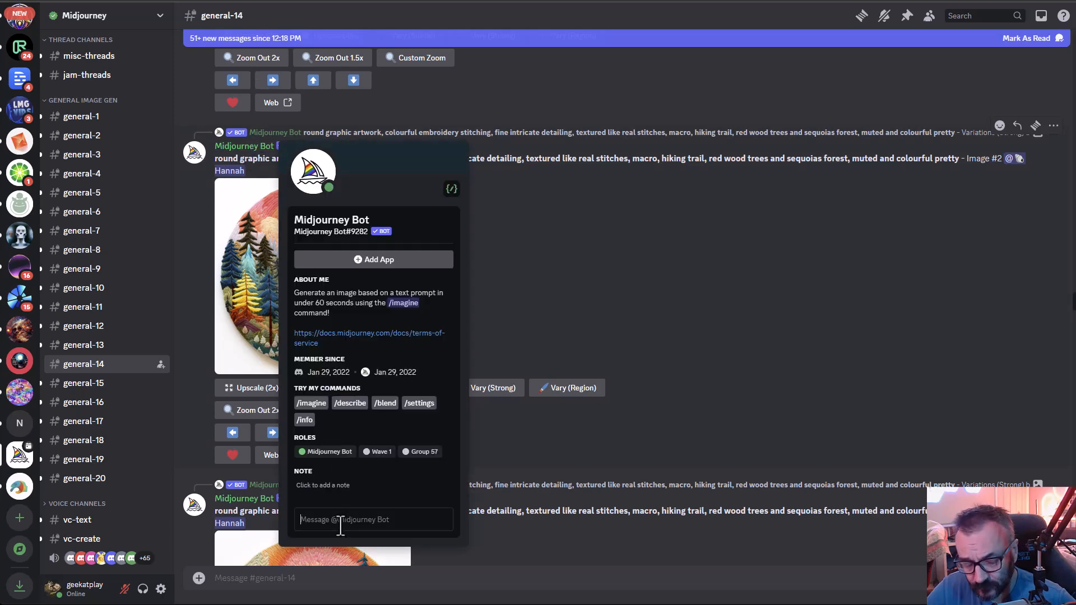
pyautogui.write('start')
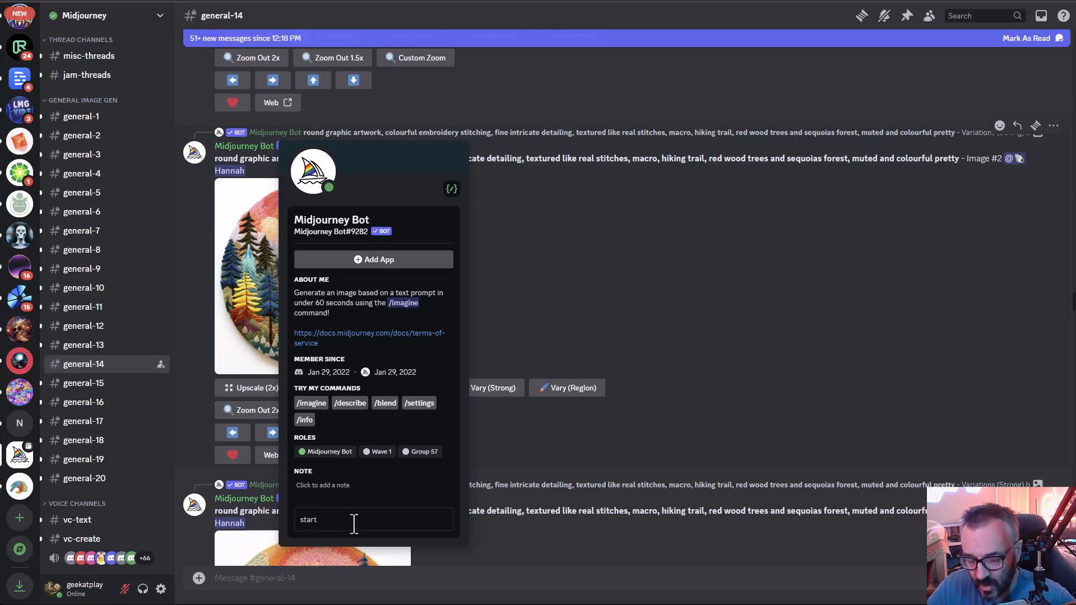
pyautogui.press('Return')
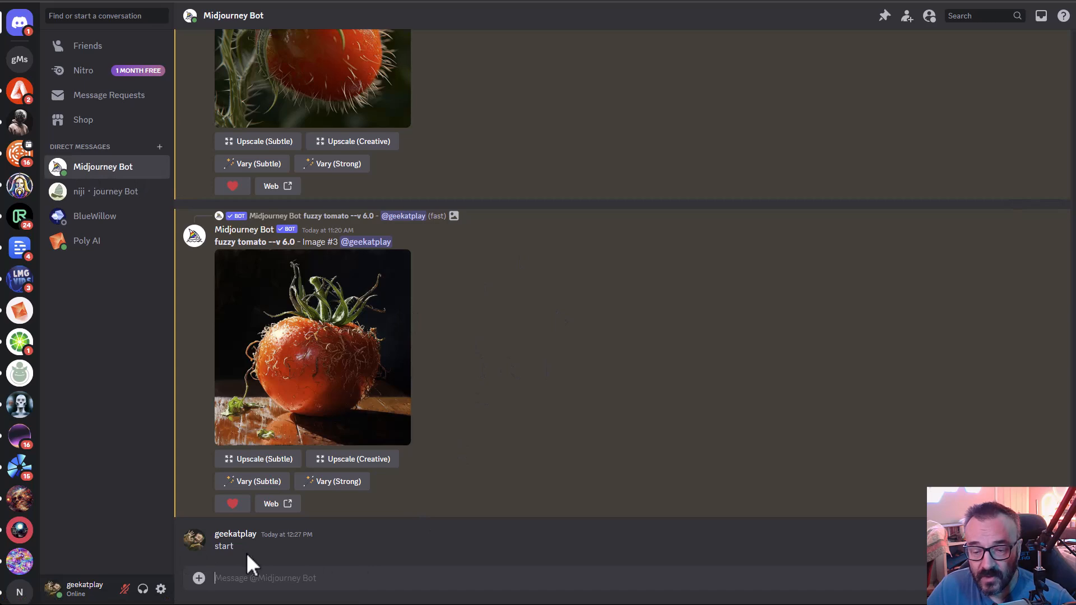
# Review the generated images in the Midjourney Bot direct conversation, ending in its message field
pyautogui.click(526, 360)
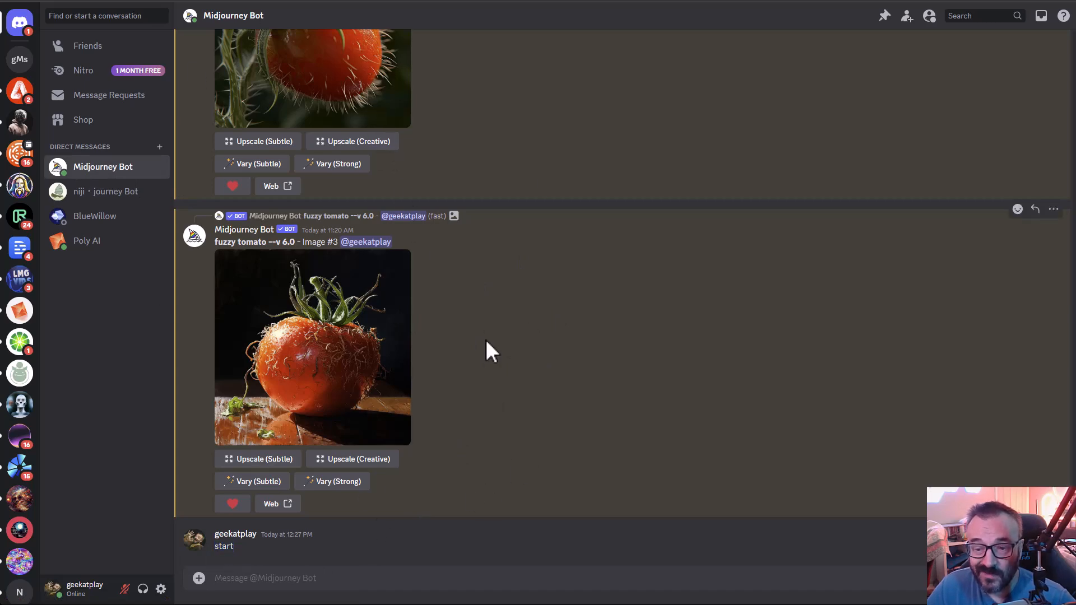
pyautogui.scroll(10, 484, 381)
pyautogui.scroll(-5, 482, 404)
pyautogui.scroll(-6, 483, 408)
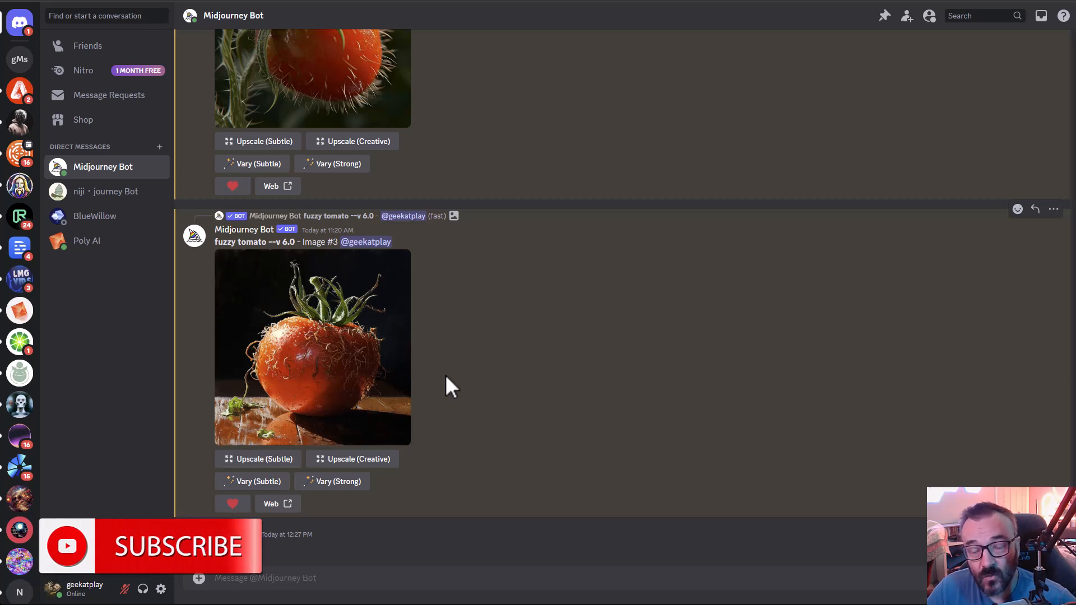
pyautogui.click(436, 579)
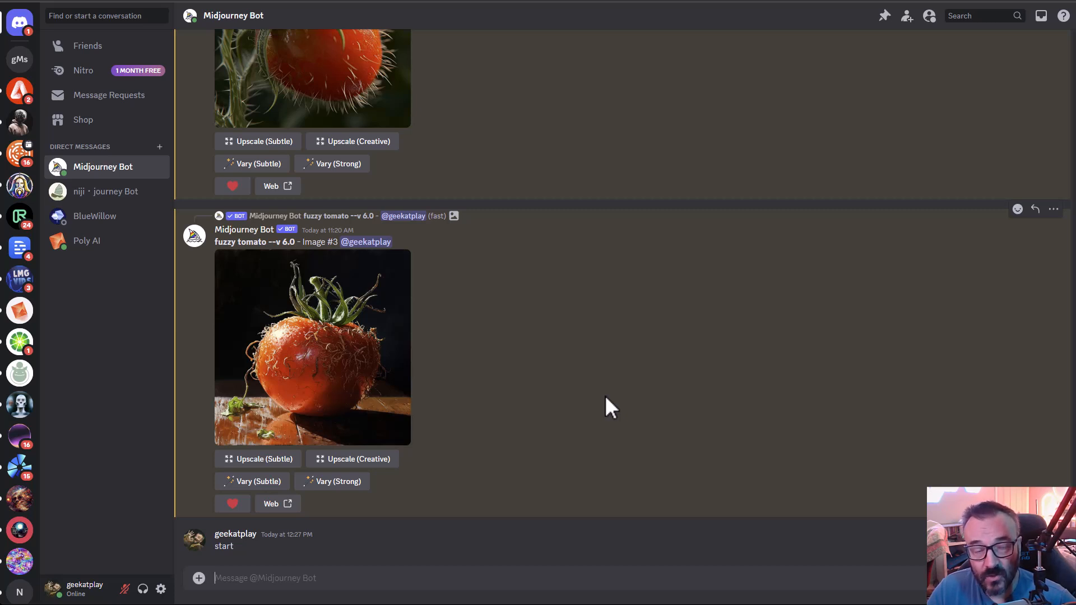
# Switch to the Midjourney website and browse the community images on the Explore page
pyautogui.click(84, 0)
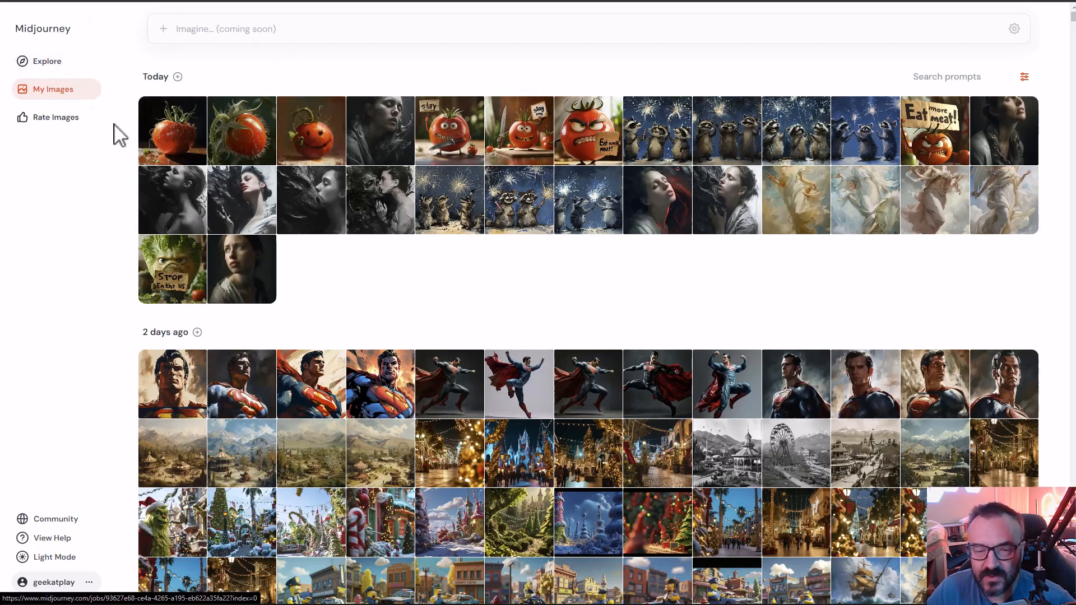
pyautogui.click(34, 63)
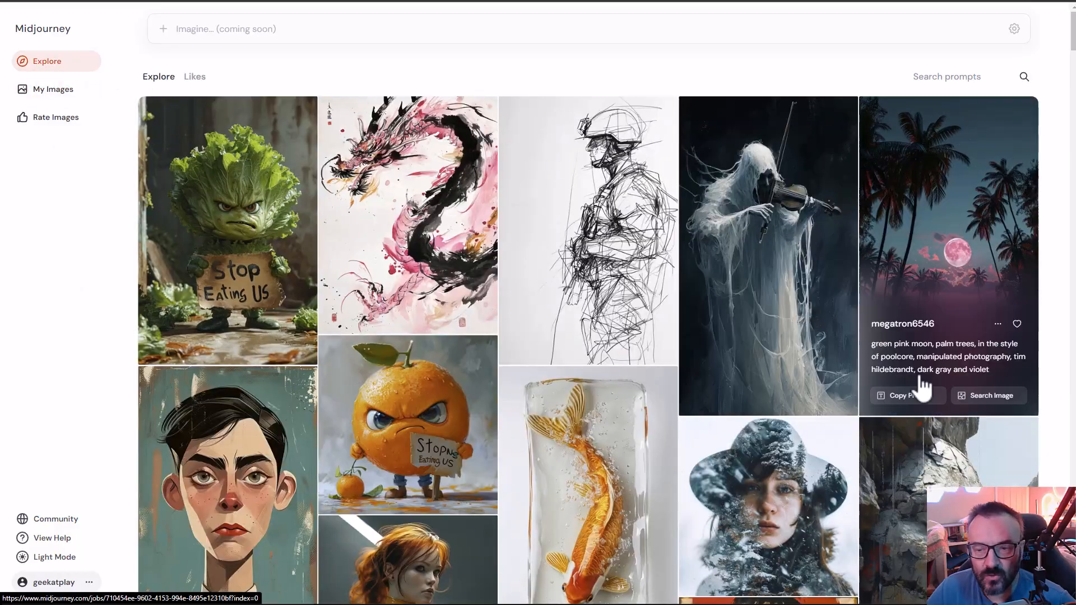
pyautogui.scroll(-15, 722, 404)
pyautogui.scroll(-15, 722, 402)
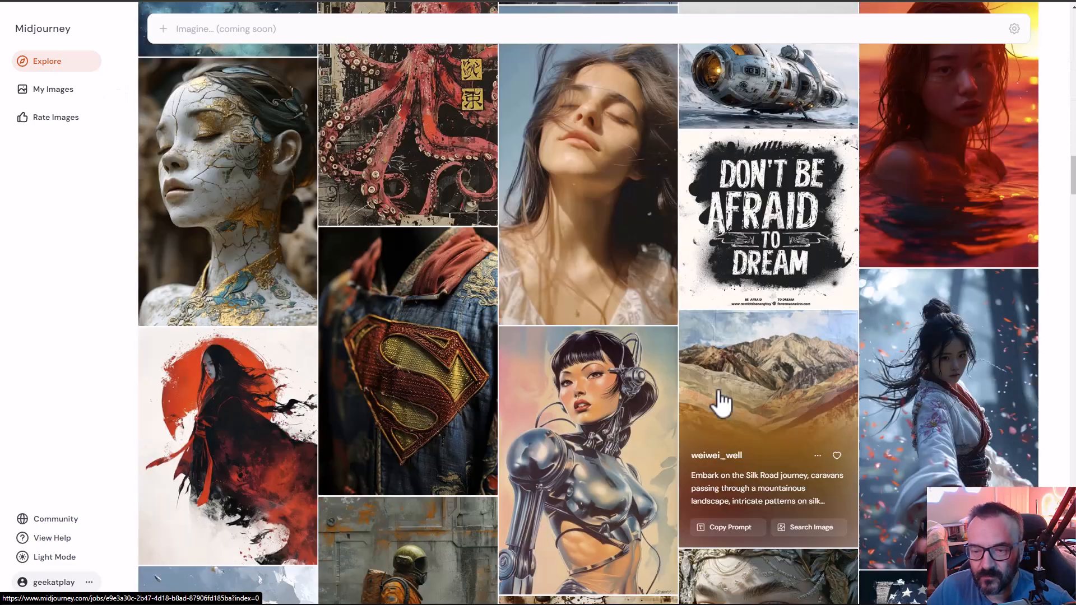
pyautogui.scroll(-7, 722, 403)
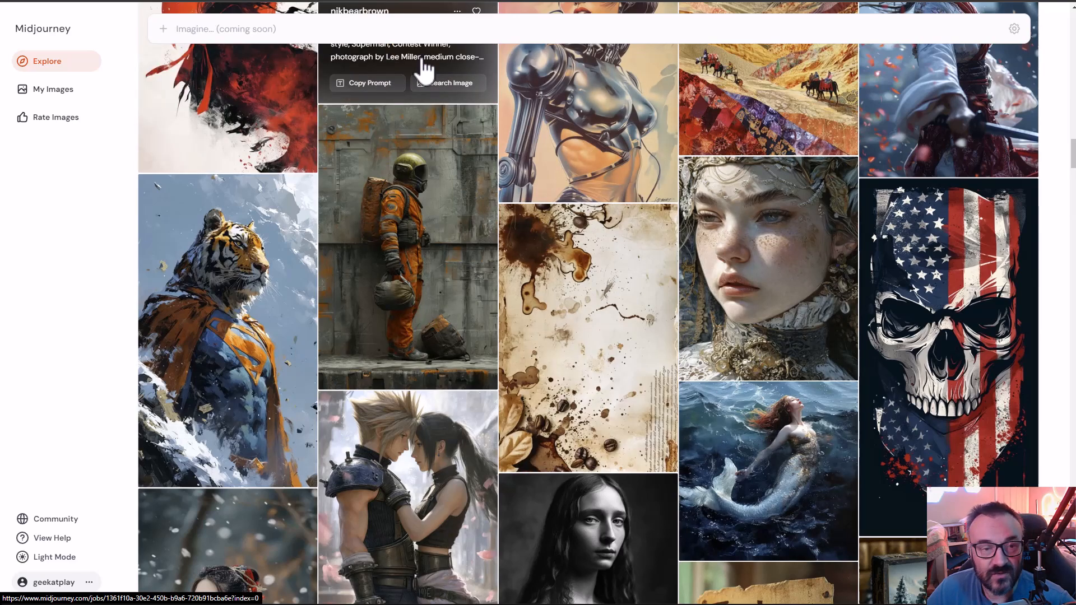
# Browse the personal gallery of generated images on the My Images page, returning to today's images
pyautogui.click(65, 94)
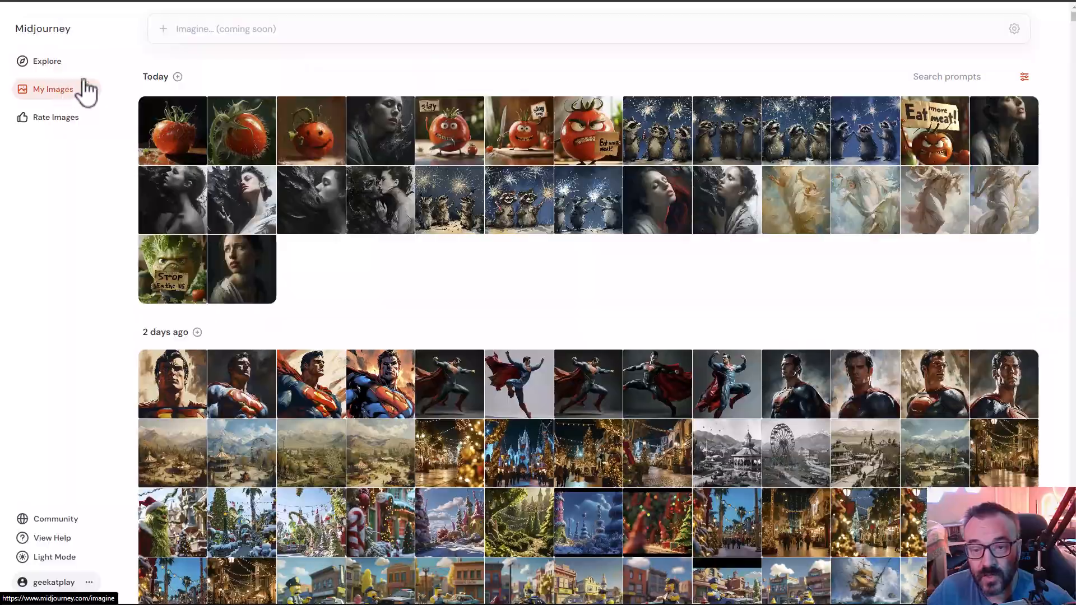
pyautogui.scroll(-20, 617, 297)
pyautogui.scroll(-20, 622, 300)
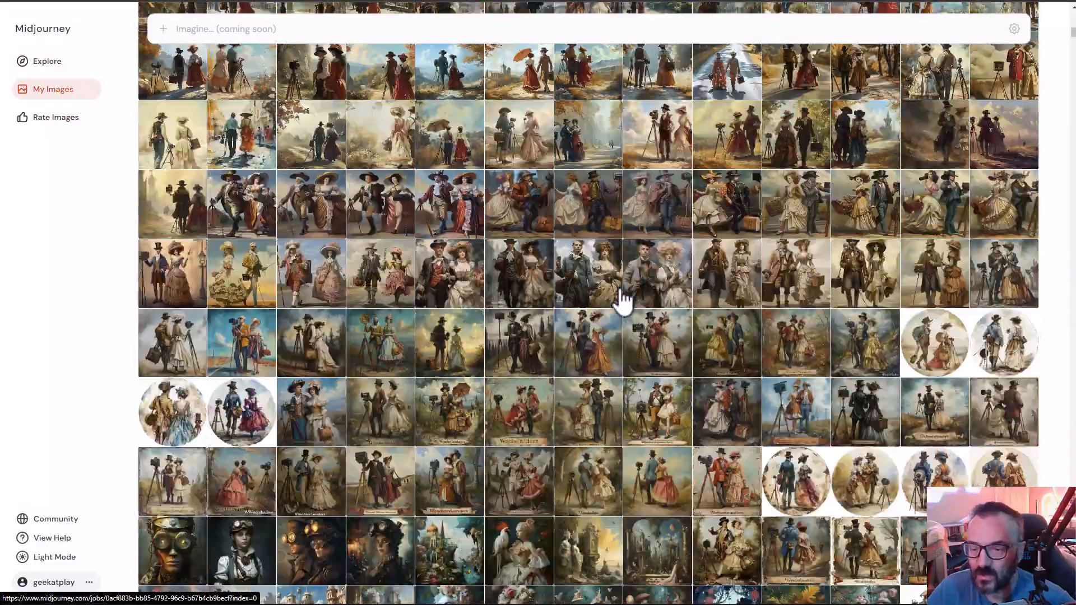
pyautogui.scroll(20, 622, 300)
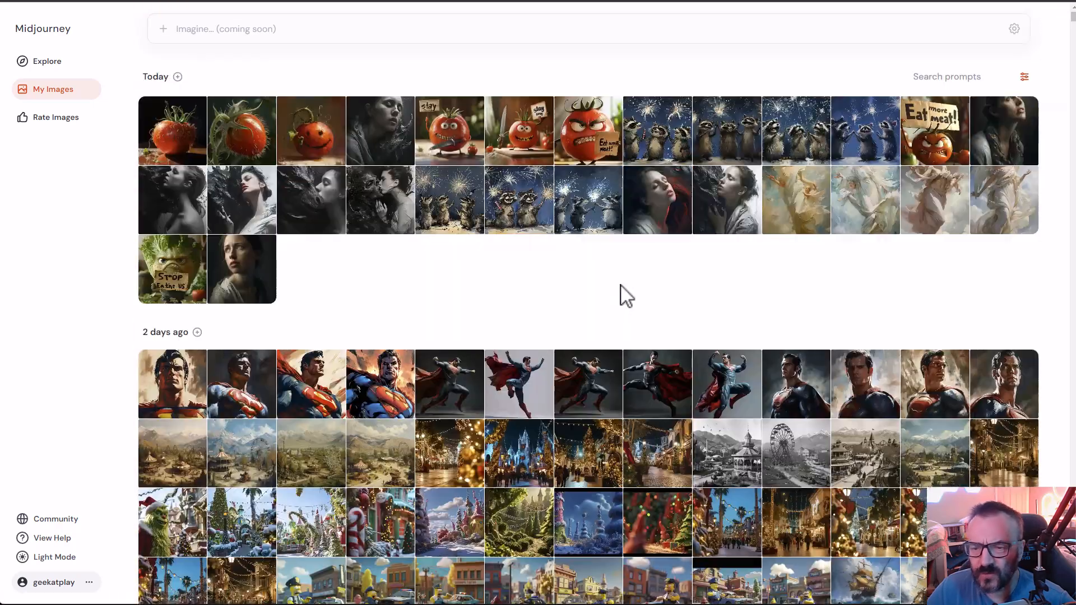
# Include Grids alongside Upscales in the My Images type filter, and switch Grids back off
pyautogui.click(1023, 78)
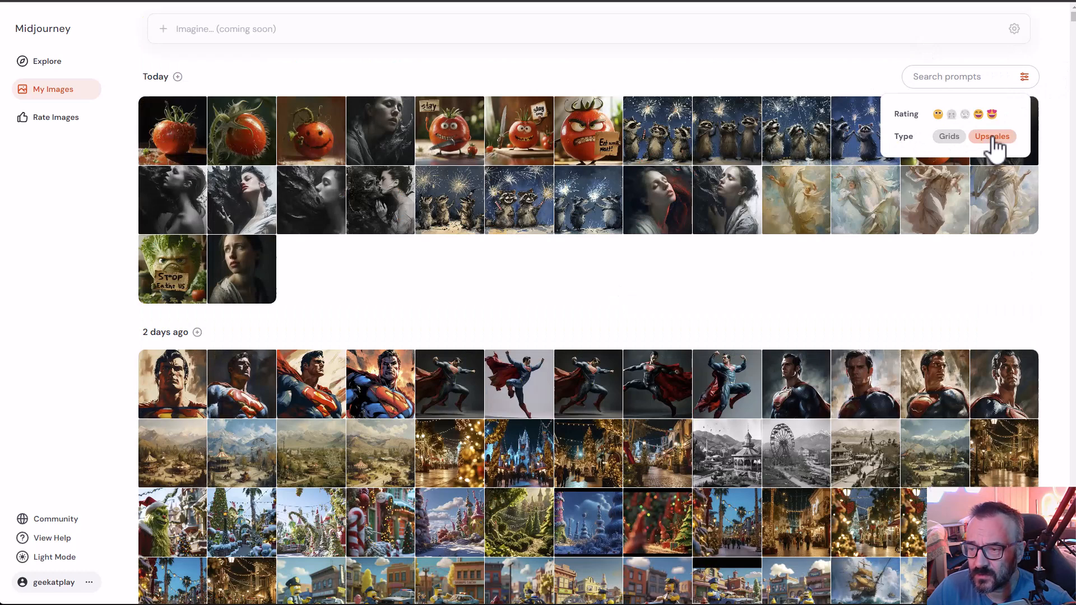
pyautogui.click(943, 139)
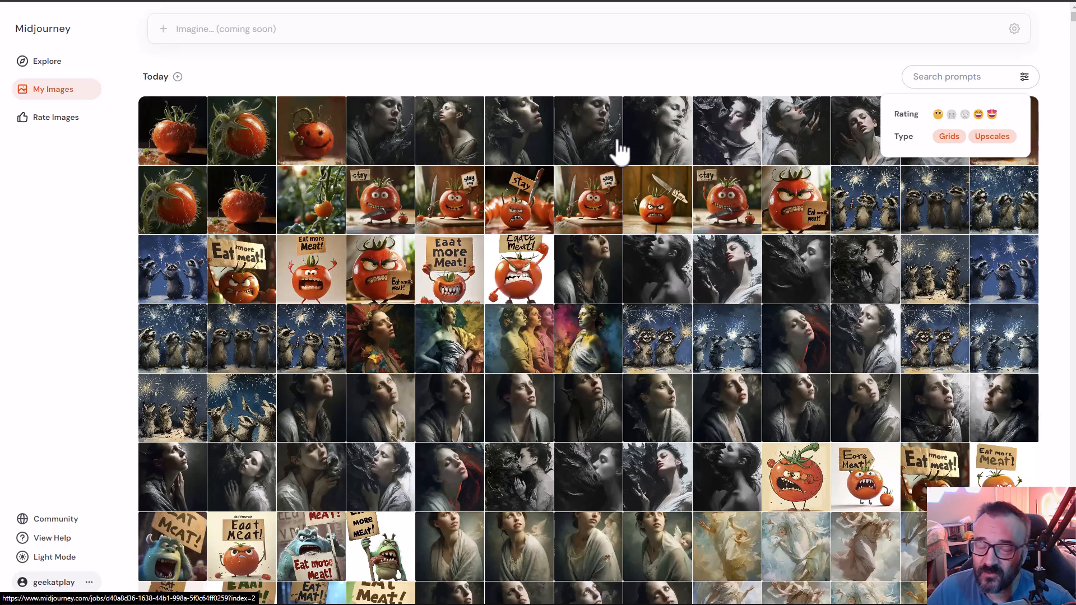
pyautogui.click(947, 137)
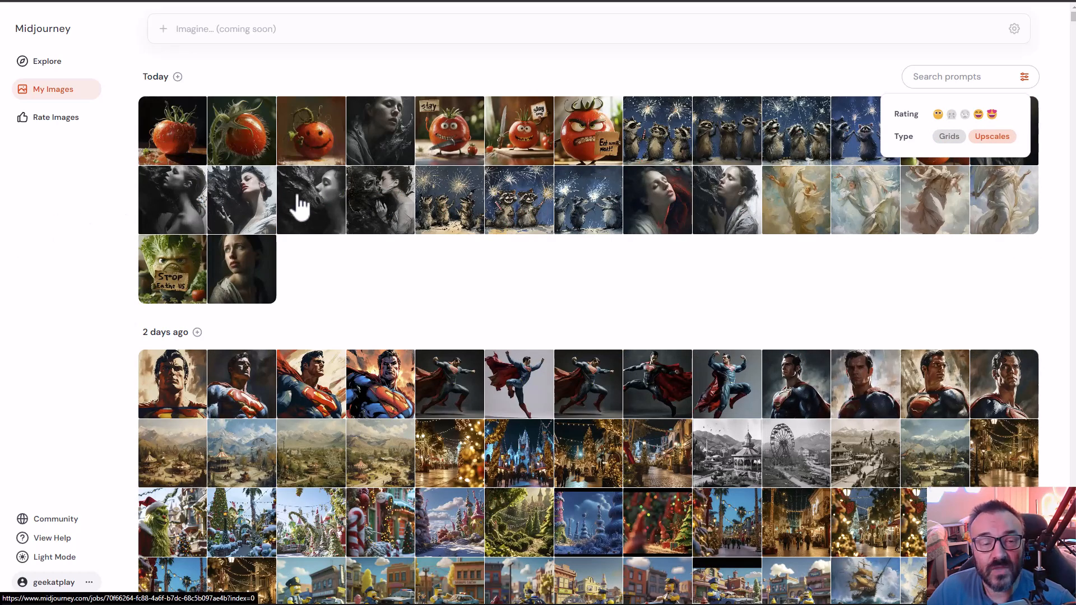
# Search the prompts of the personal images for "space"
pyautogui.click(938, 76)
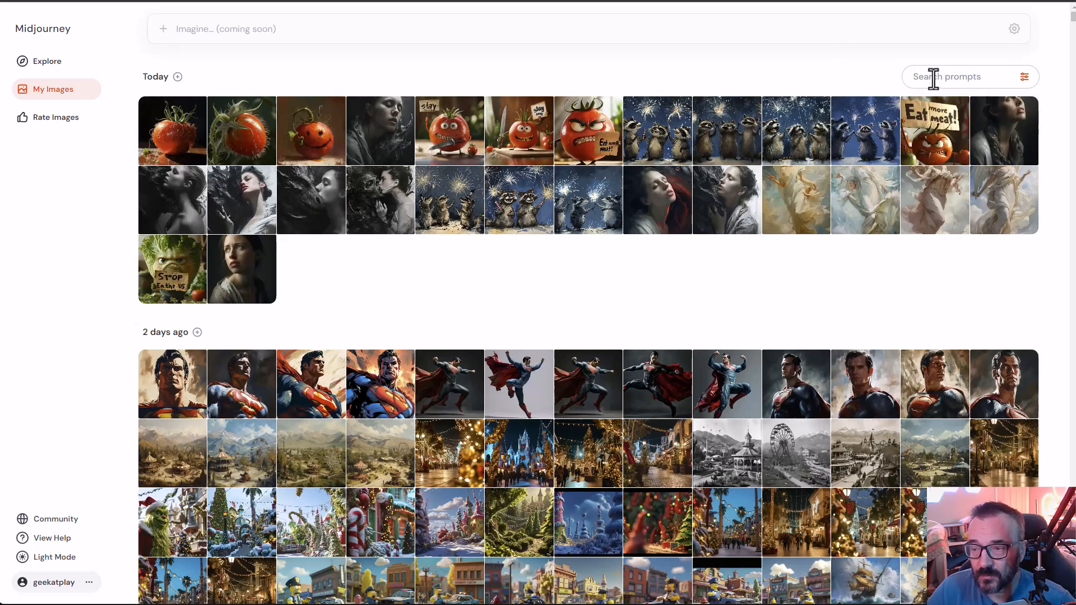
pyautogui.write('space')
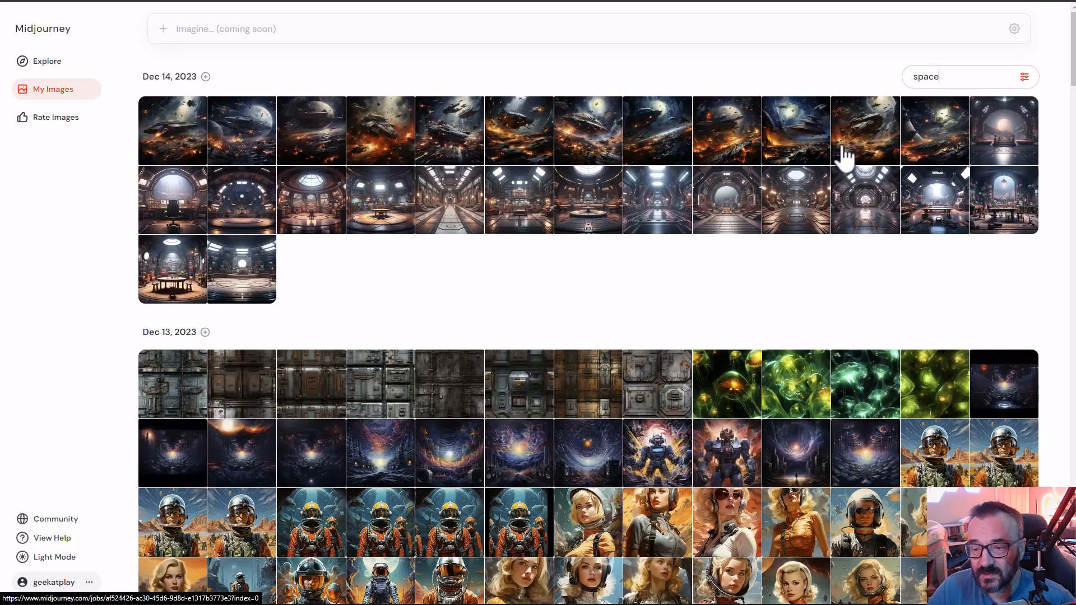
# Open the fourth image of Dec 14, 2023 in the search results and examine its prompt text
pyautogui.scroll(-7, 680, 289)
pyautogui.scroll(7, 680, 288)
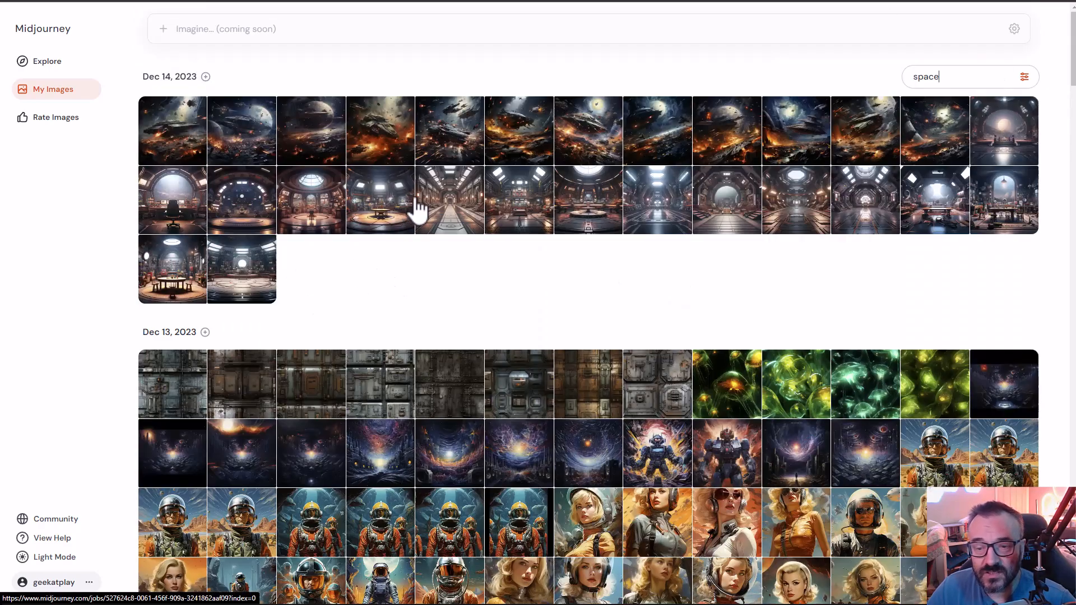
pyautogui.click(378, 125)
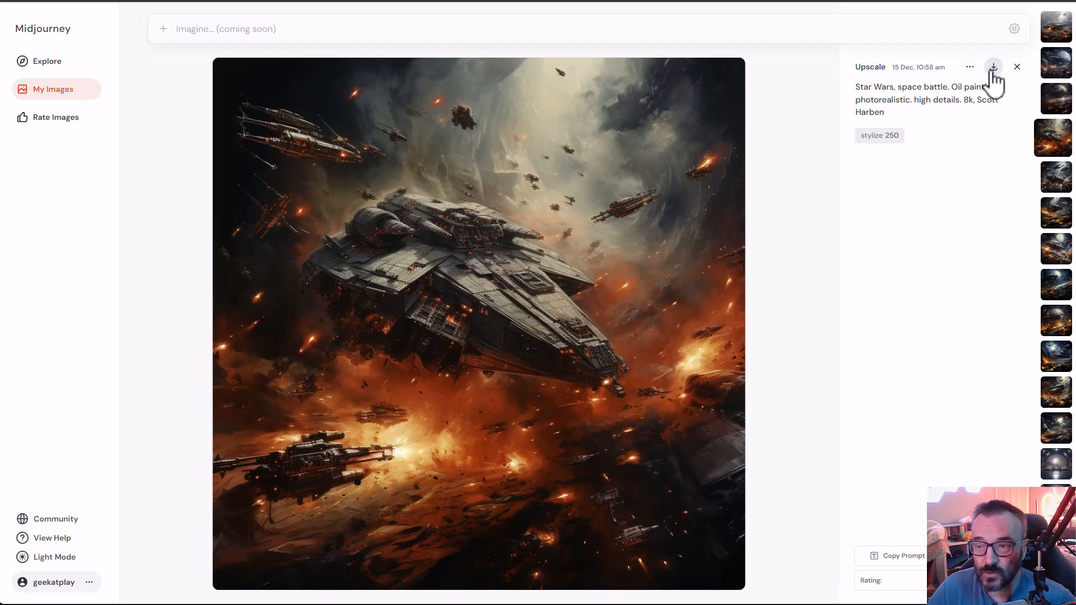
pyautogui.moveTo(897, 115); pyautogui.dragTo(846, 87)
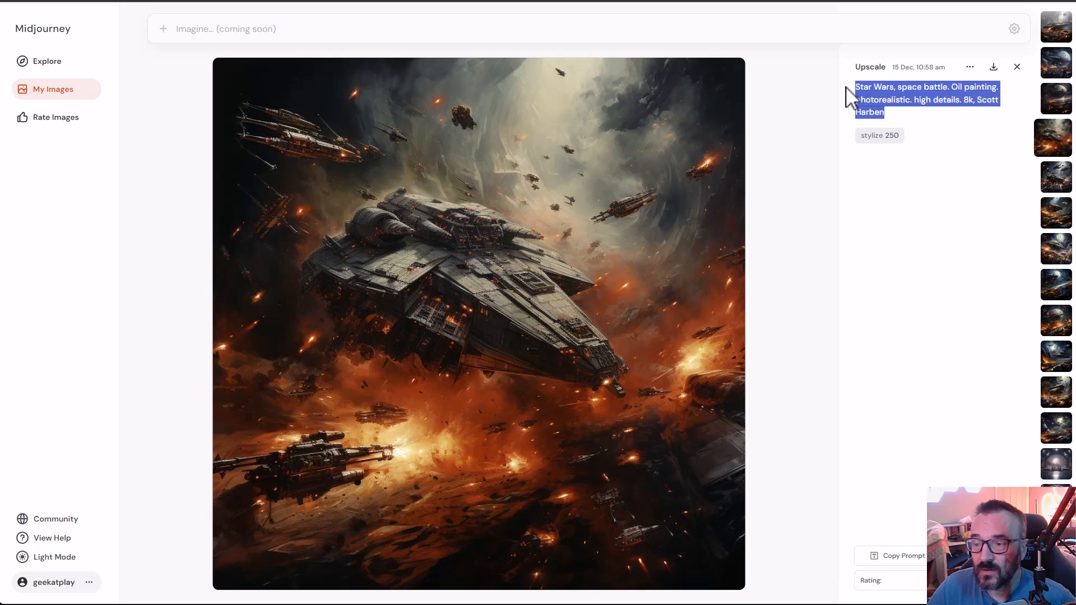
pyautogui.click(905, 92)
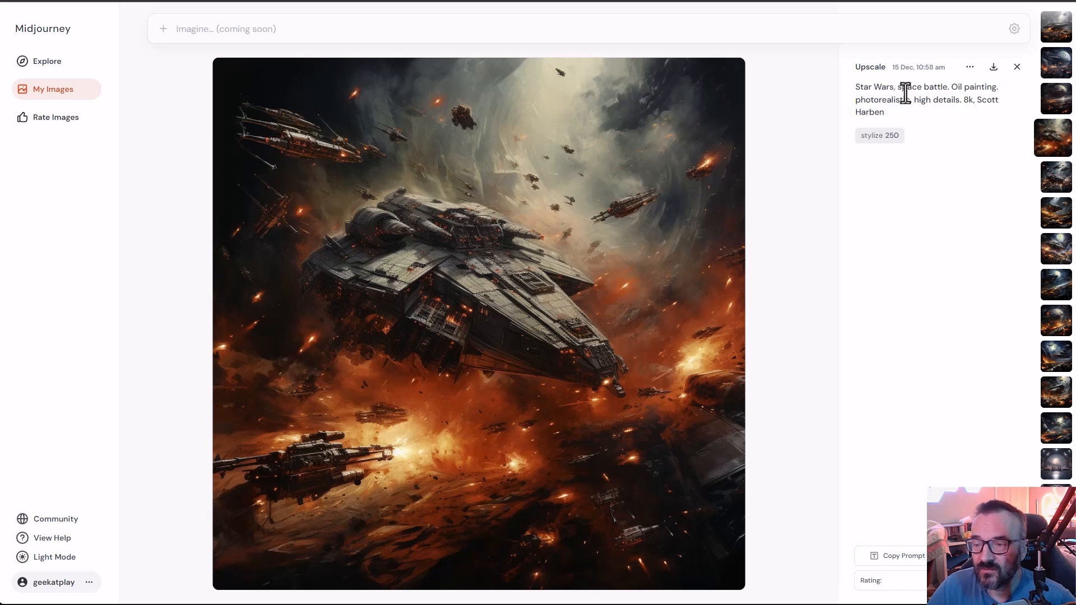
# Look through the opened image's additional options, including Open in Discord, and return to the gallery
pyautogui.click(970, 67)
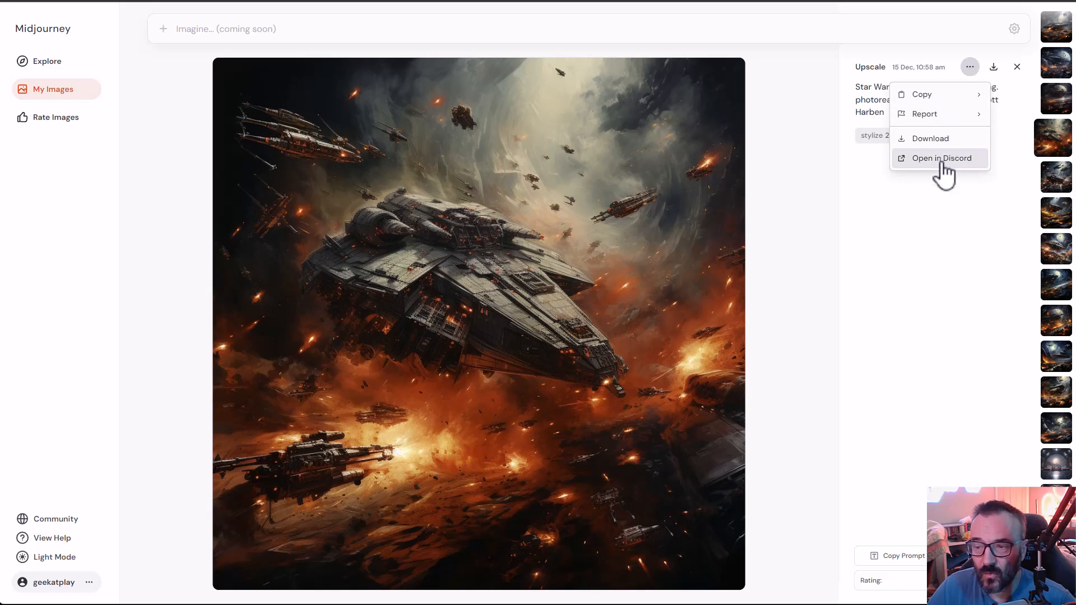
pyautogui.click(926, 289)
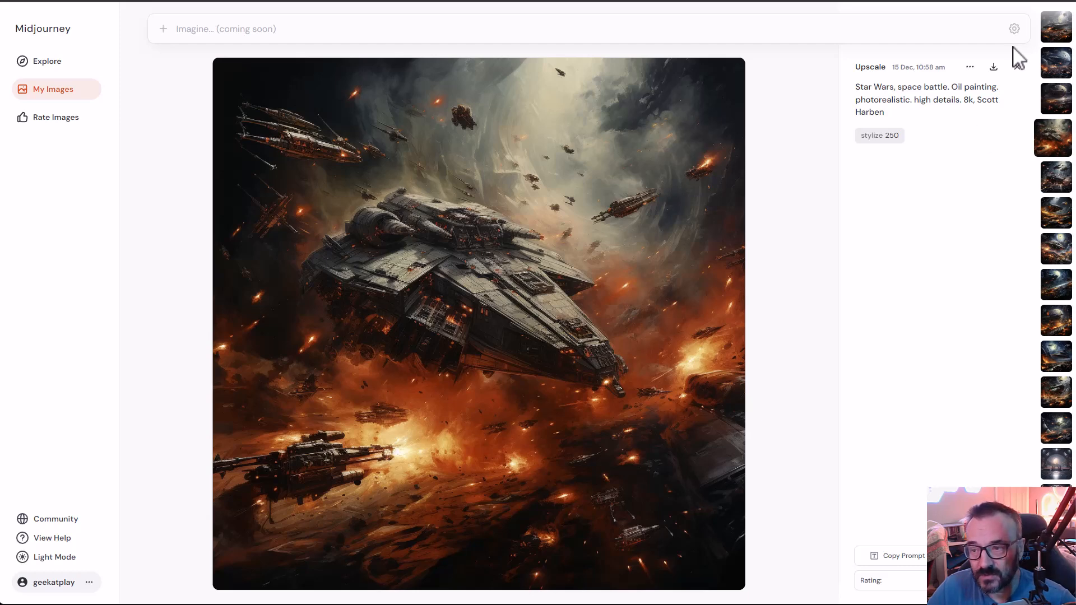
pyautogui.click(1018, 68)
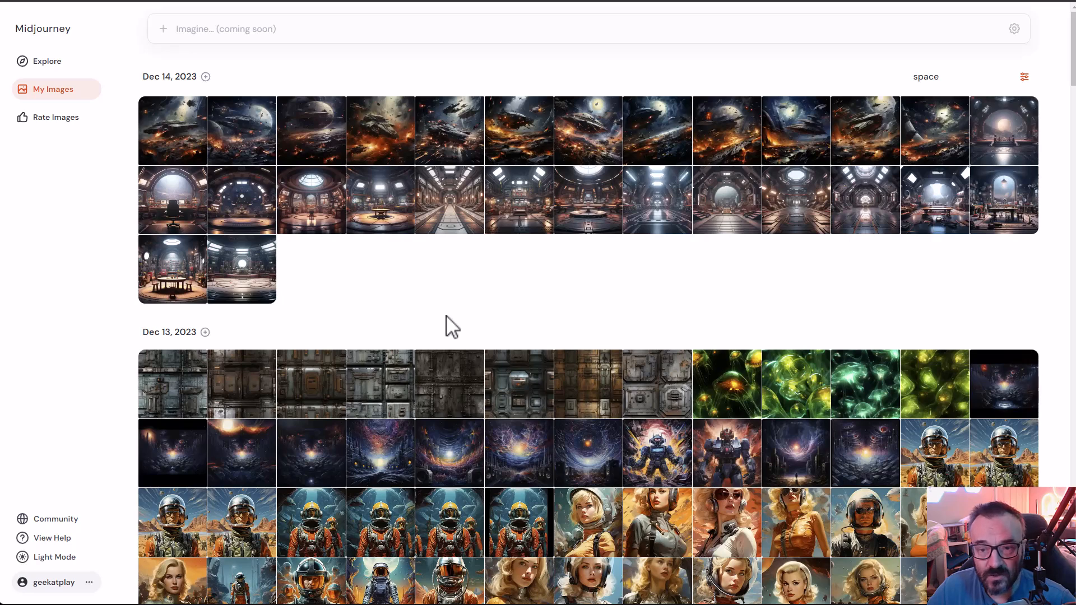
# Select all Dec 14, 2023 images as a batch and clear the selection, twice
pyautogui.click(206, 77)
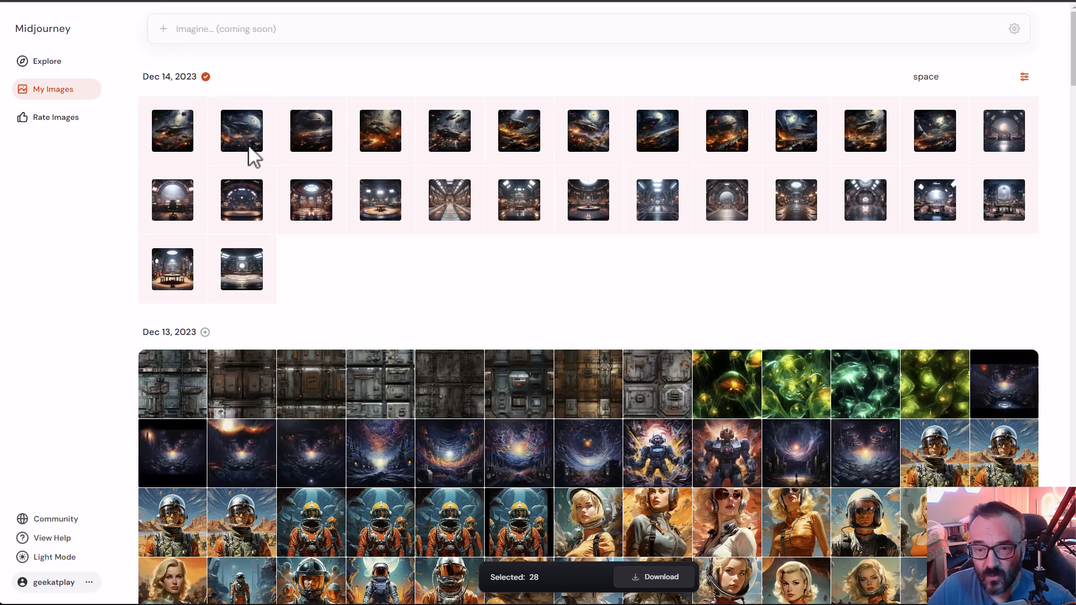
pyautogui.press('Escape')
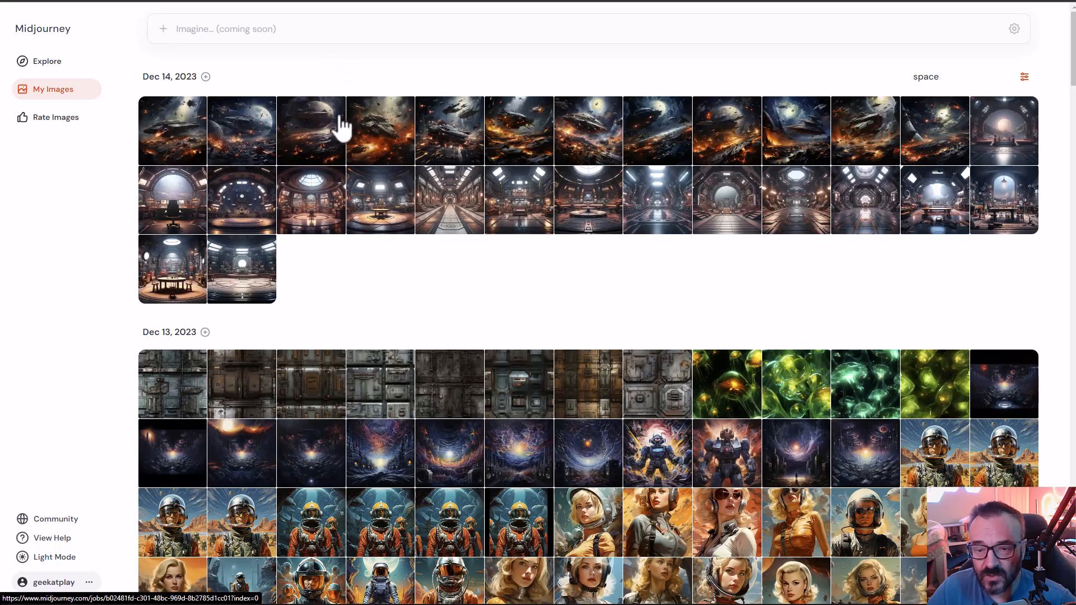
pyautogui.click(206, 77)
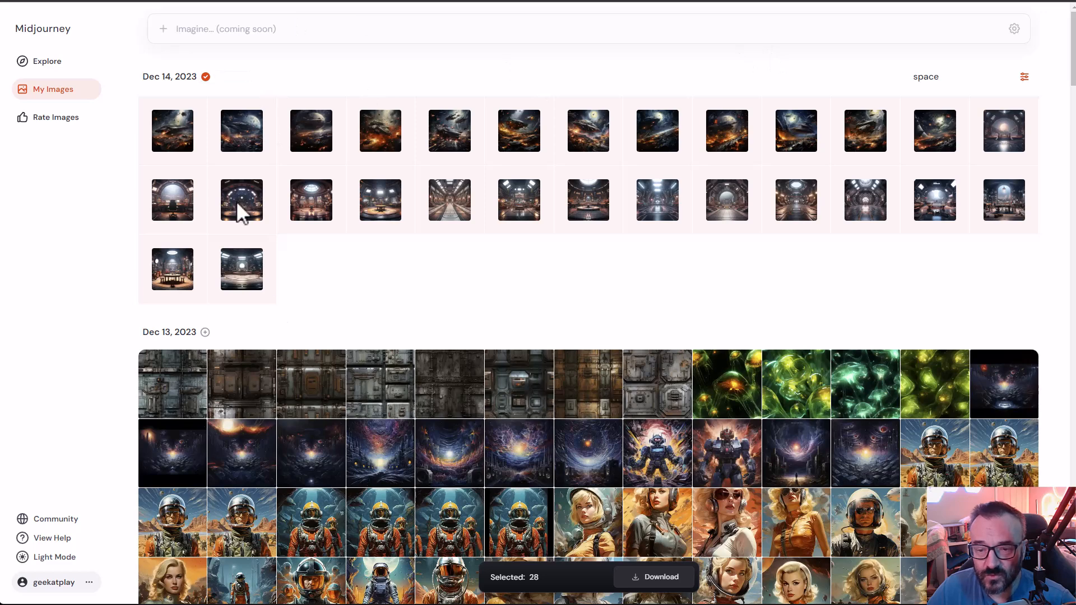
pyautogui.click(205, 77)
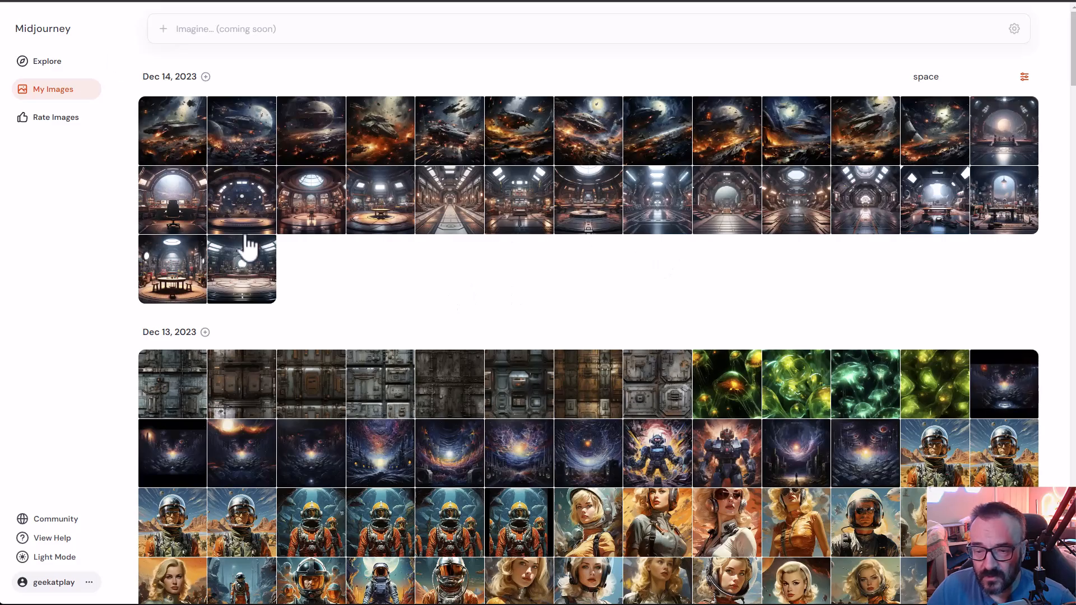
# Remove the prompt search term from My Images and browse the full personal gallery
pyautogui.scroll(-3, 343, 308)
pyautogui.scroll(3, 343, 307)
pyautogui.click(951, 76)
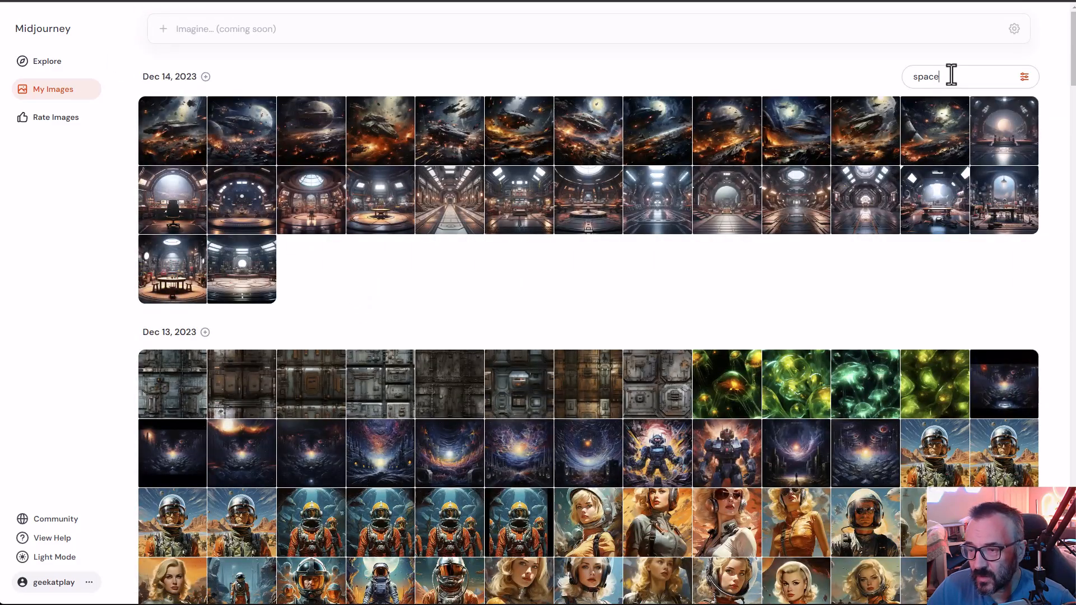
pyautogui.press('BackSpace')
pyautogui.press('BackSpace')
pyautogui.press('BackSpace')
pyautogui.press('BackSpace')
pyautogui.press('BackSpace')
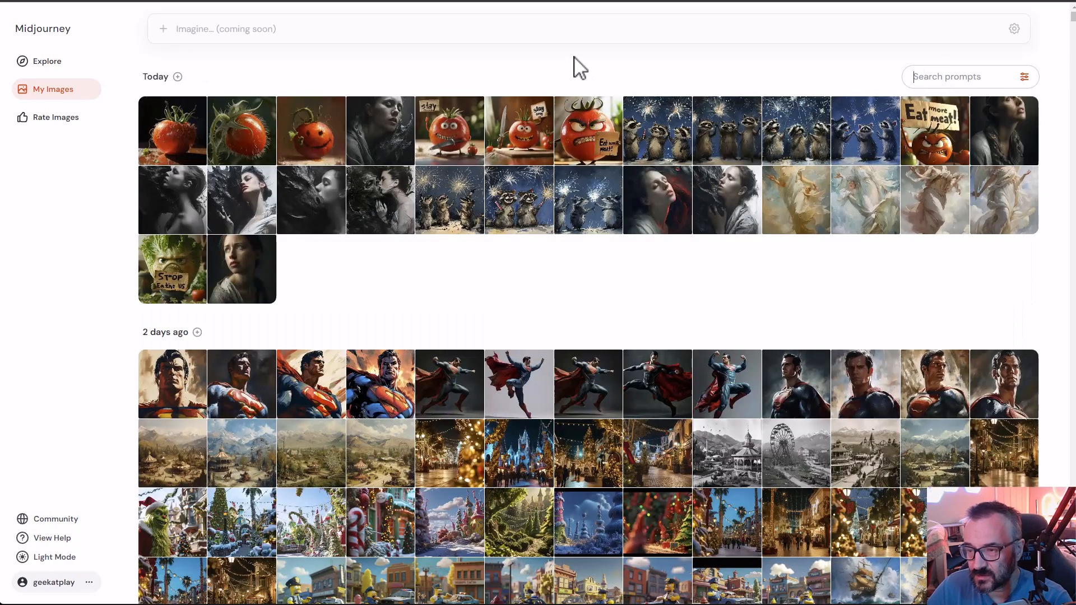
pyautogui.scroll(-4, 440, 254)
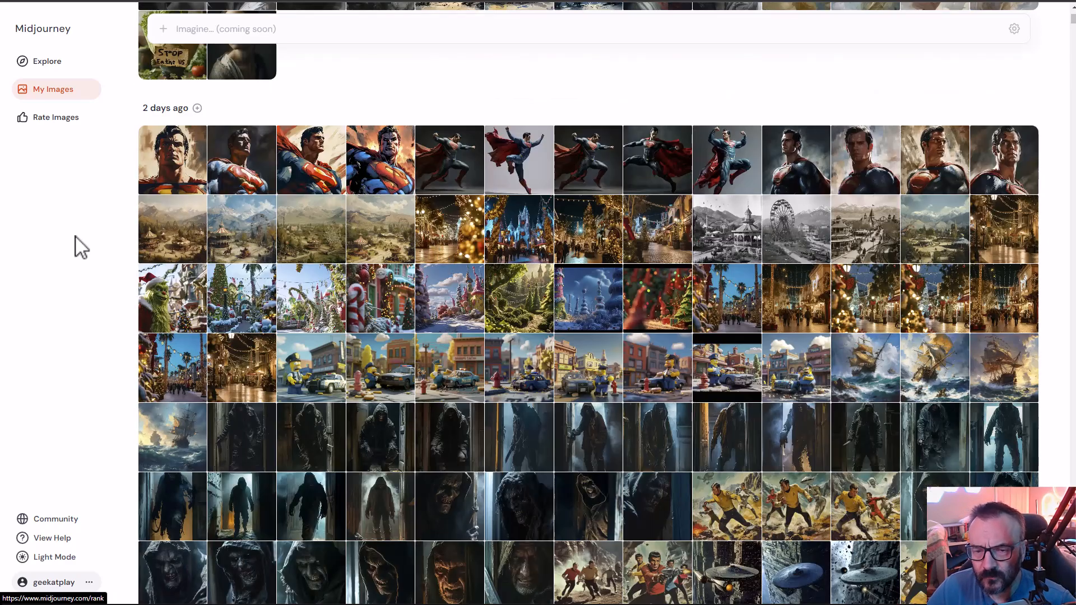
# Open the Rate Images page and check where the Community link leads, closing the page it opens
pyautogui.click(36, 116)
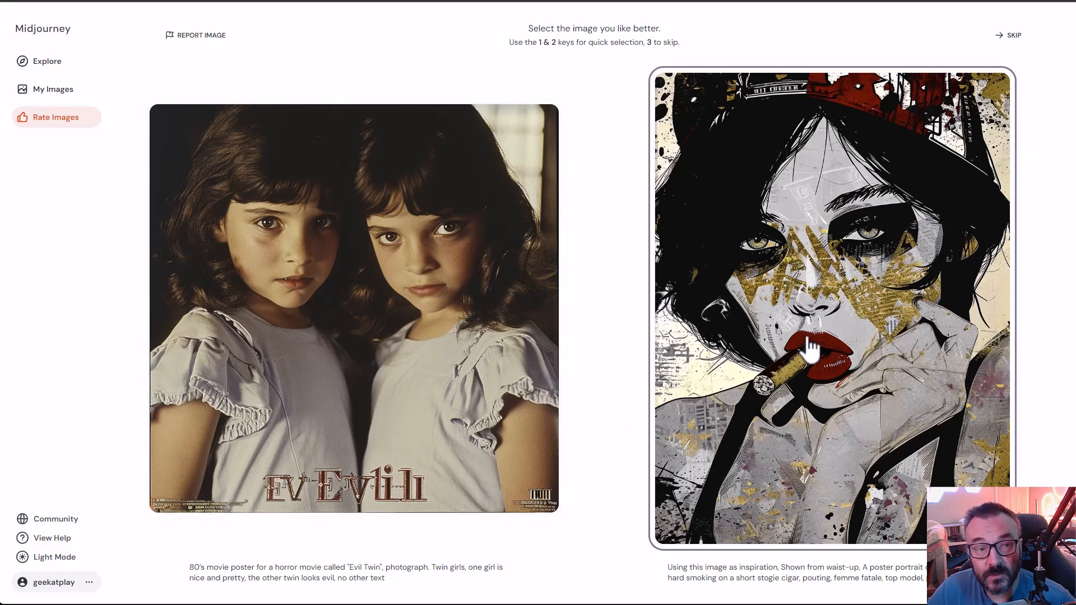
pyautogui.click(75, 521)
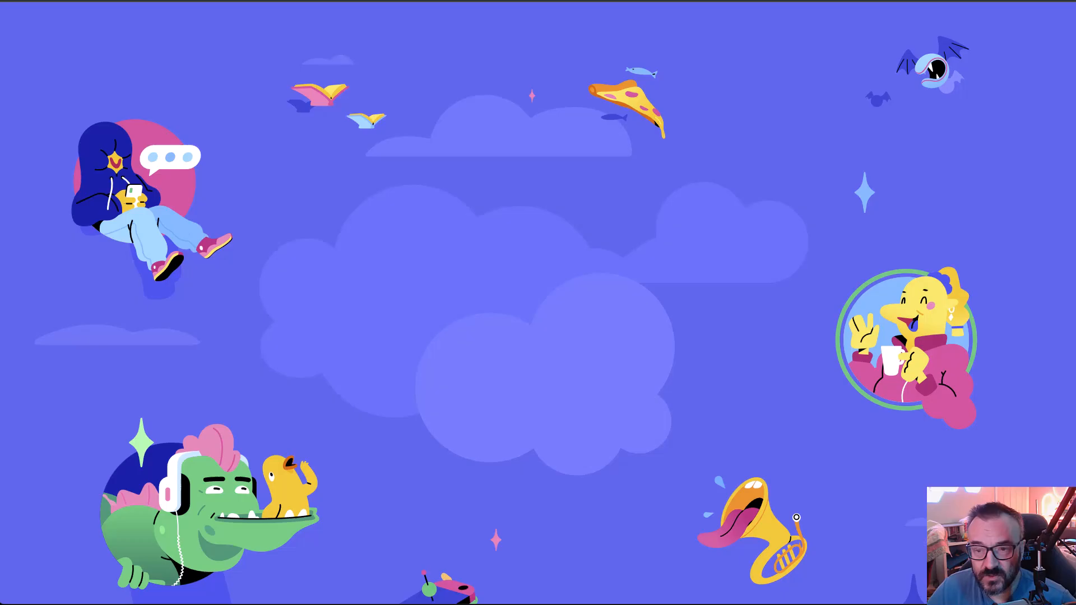
pyautogui.hotkey('ctrl', 'w')
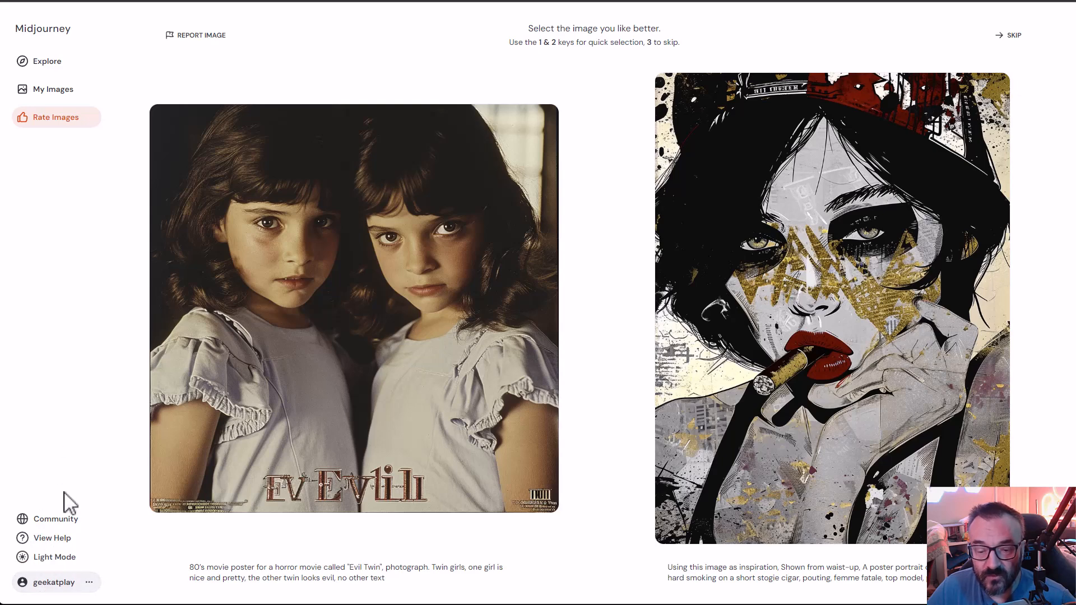
# Switch the website to Dark Mode and review the current plan and available plans under Manage Subscription
pyautogui.click(62, 559)
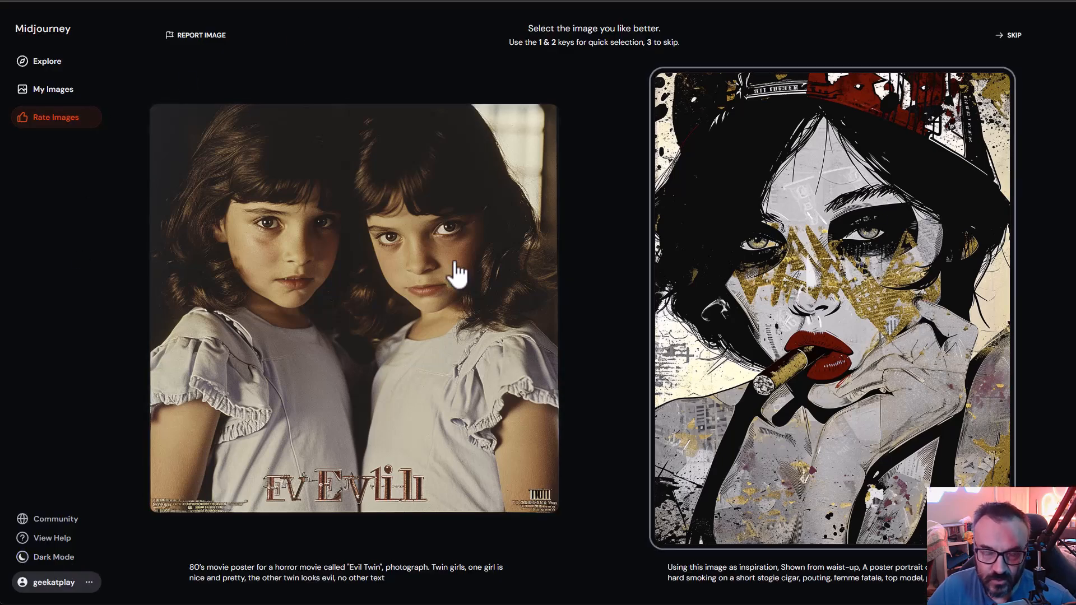
pyautogui.click(88, 584)
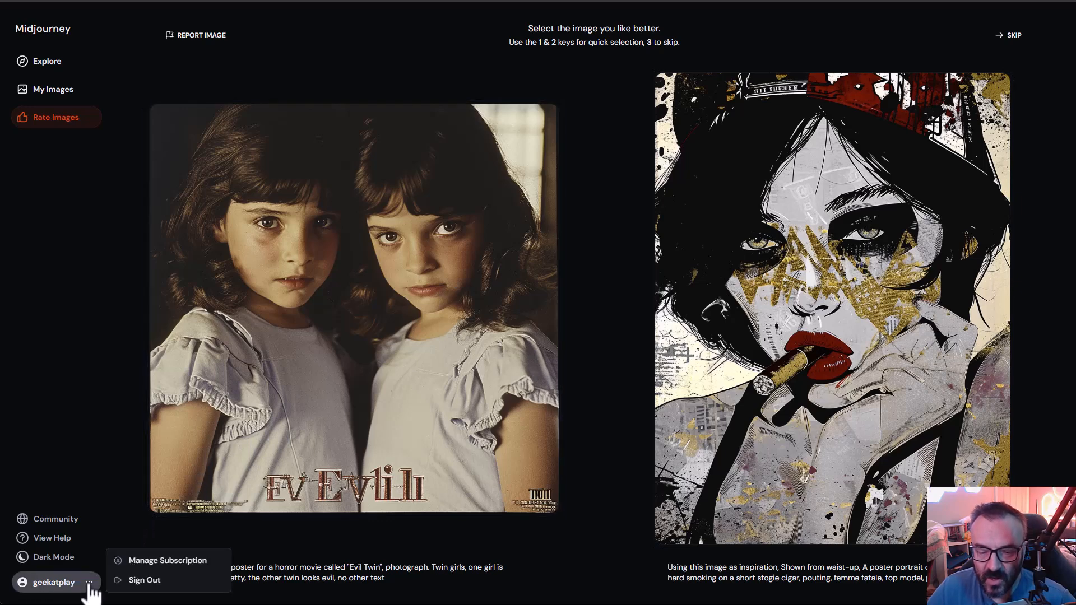
pyautogui.click(175, 562)
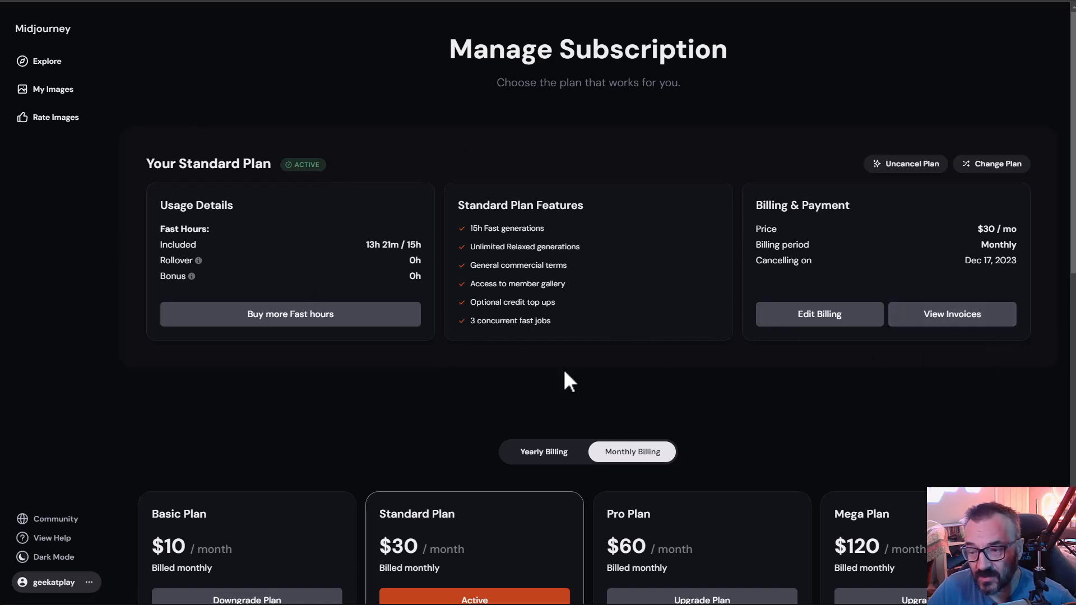
pyautogui.scroll(-4, 464, 370)
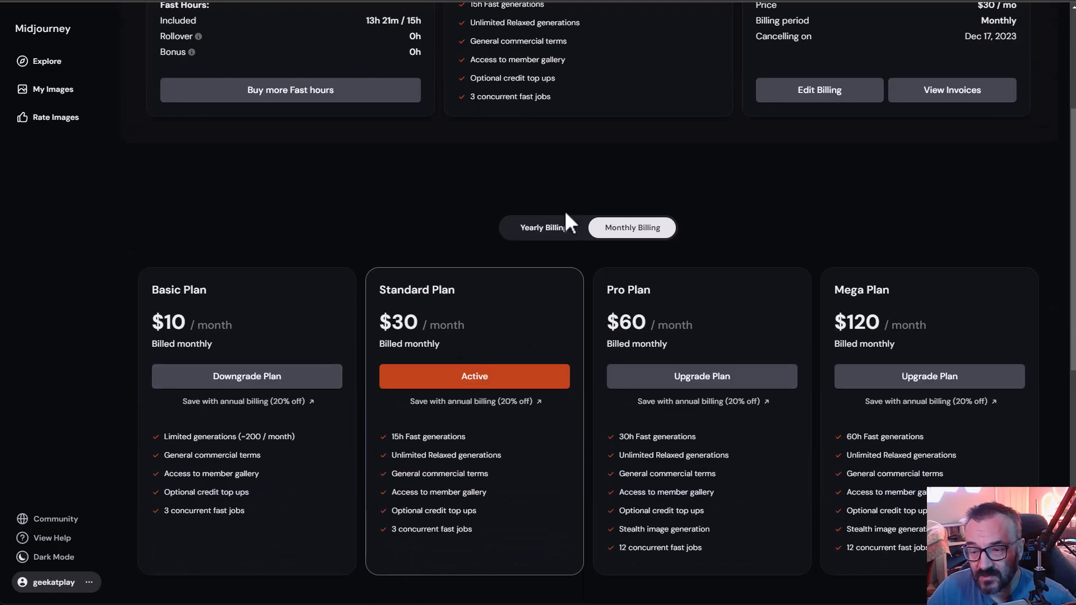
pyautogui.scroll(-9, 480, 371)
pyautogui.scroll(9, 479, 371)
pyautogui.scroll(4, 479, 371)
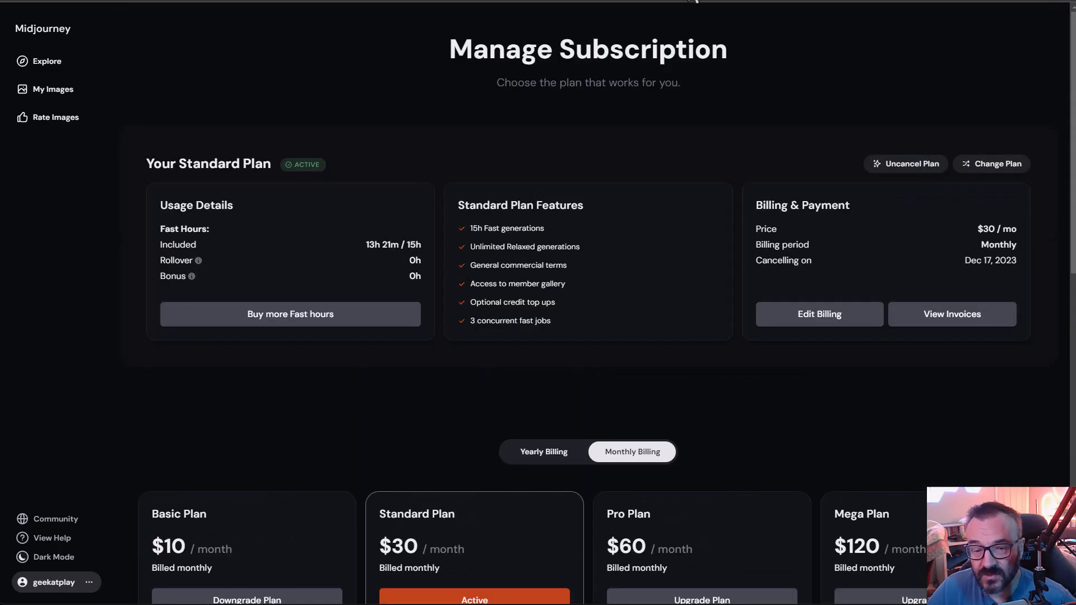
# Open the Midjourney Documentation from the website's help options and go to its Getting Started guide
pyautogui.click(62, 539)
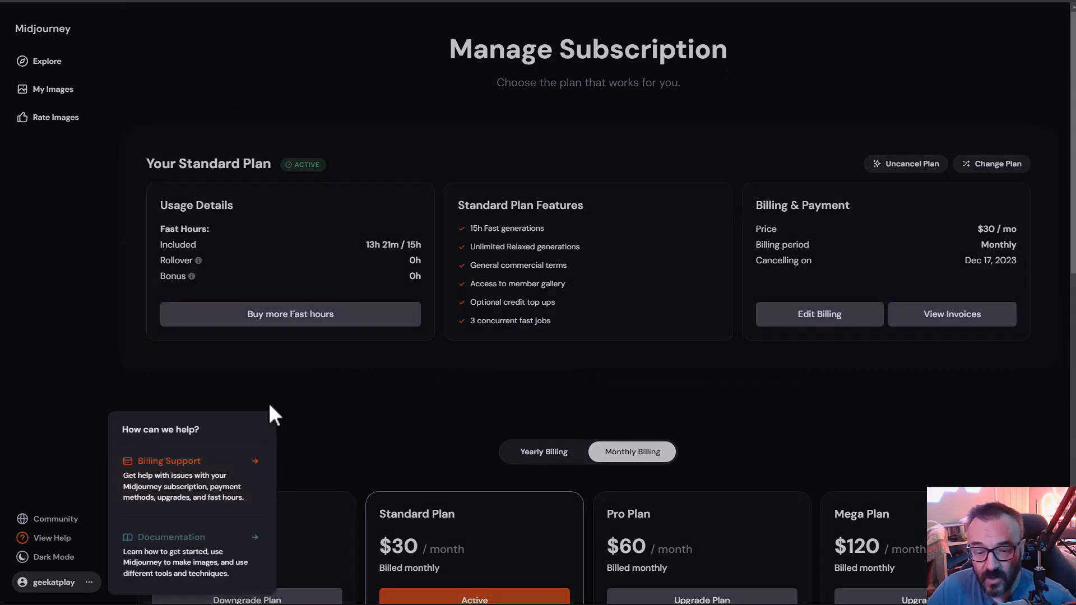
pyautogui.click(101, 386)
pyautogui.click(38, 540)
pyautogui.click(184, 539)
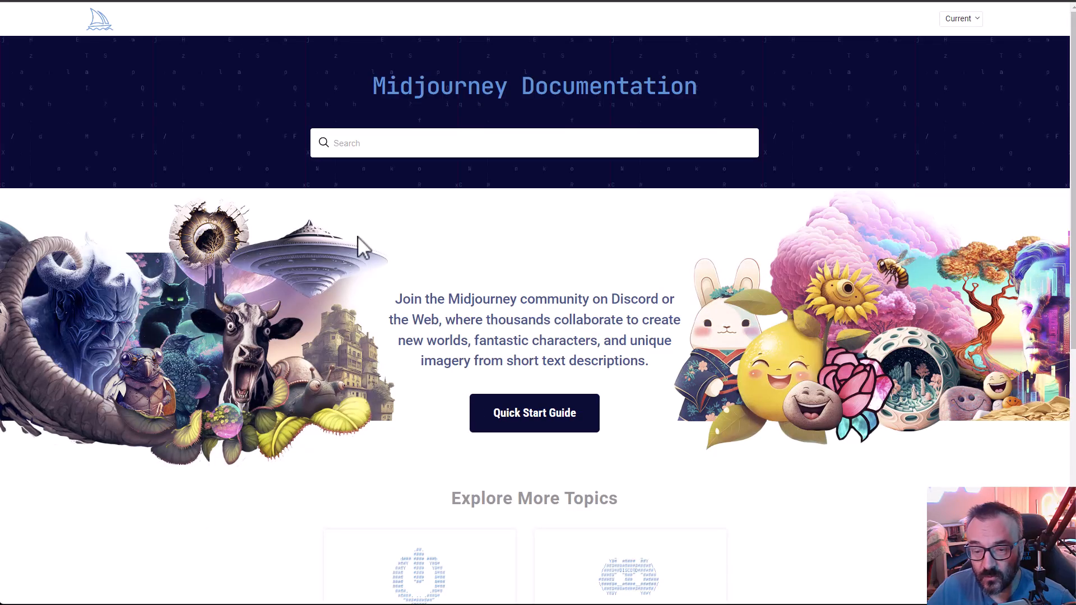
pyautogui.scroll(-7, 560, 288)
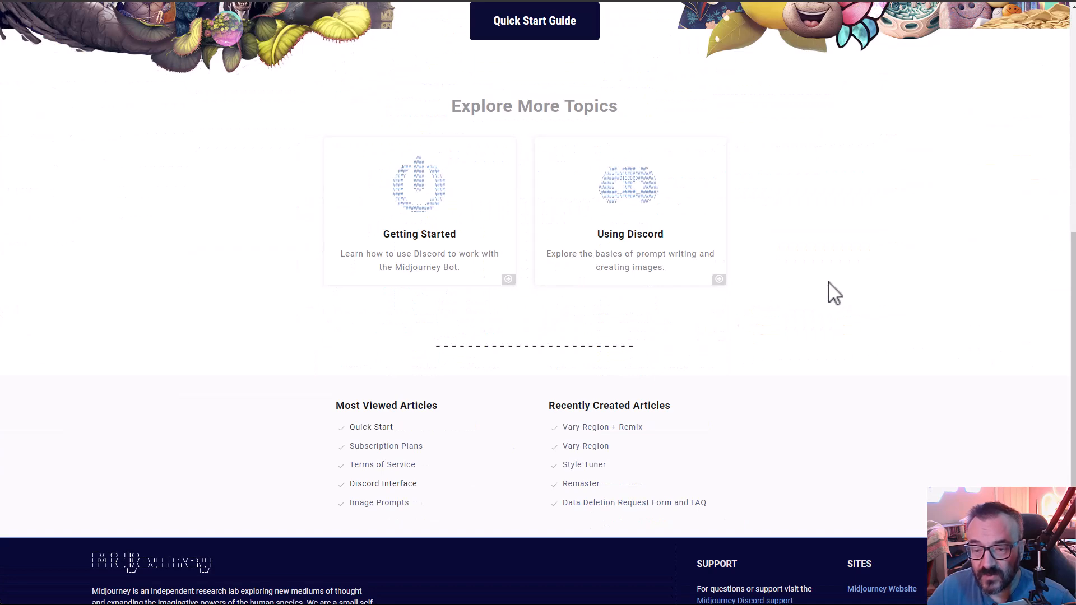
pyautogui.scroll(2, 832, 293)
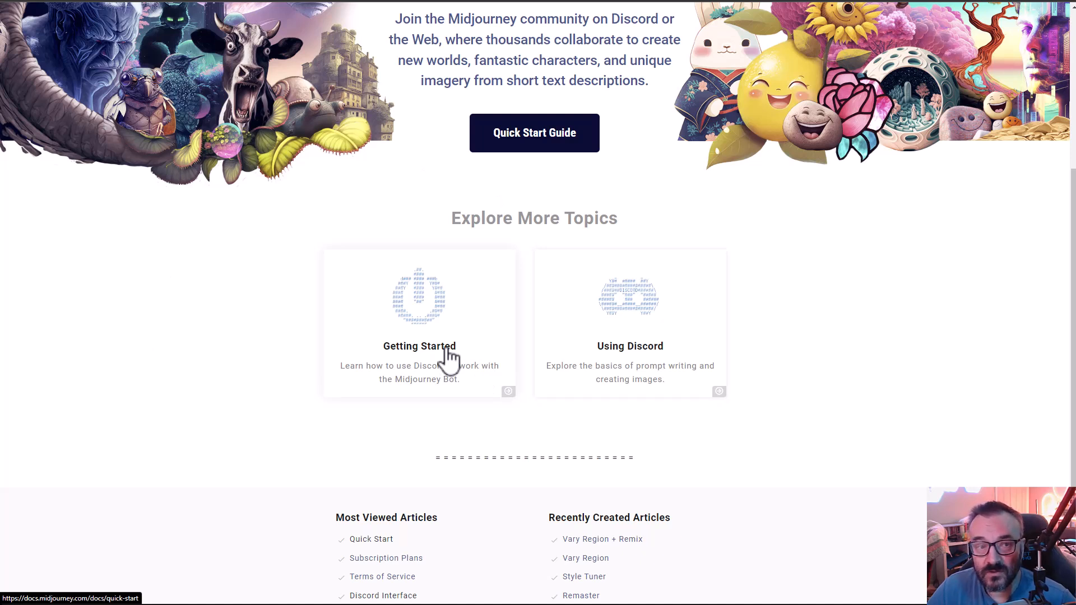
pyautogui.click(438, 332)
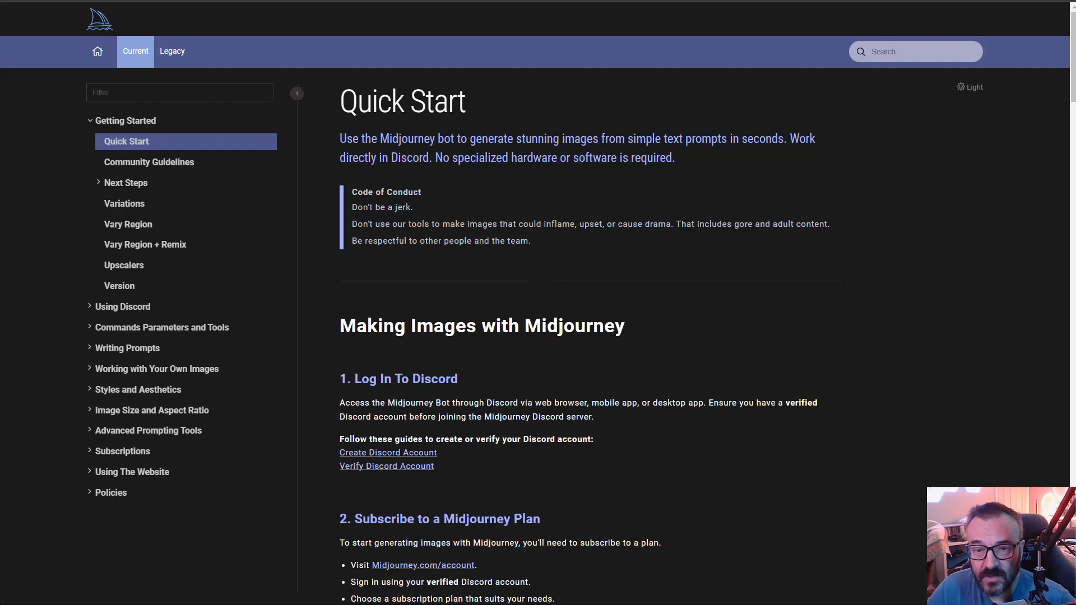
# Switch to the Midjourney Bot conversation in Discord and generate images with /imagine using the prompt "Iceberg crashed into the New York"
pyautogui.click(953, 1)
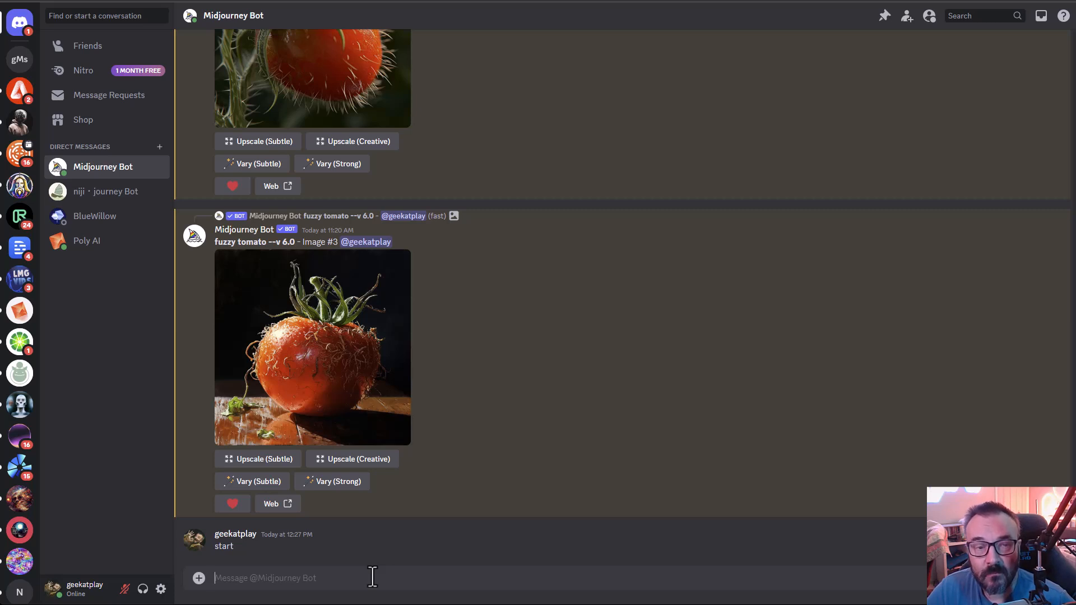
pyautogui.write('/')
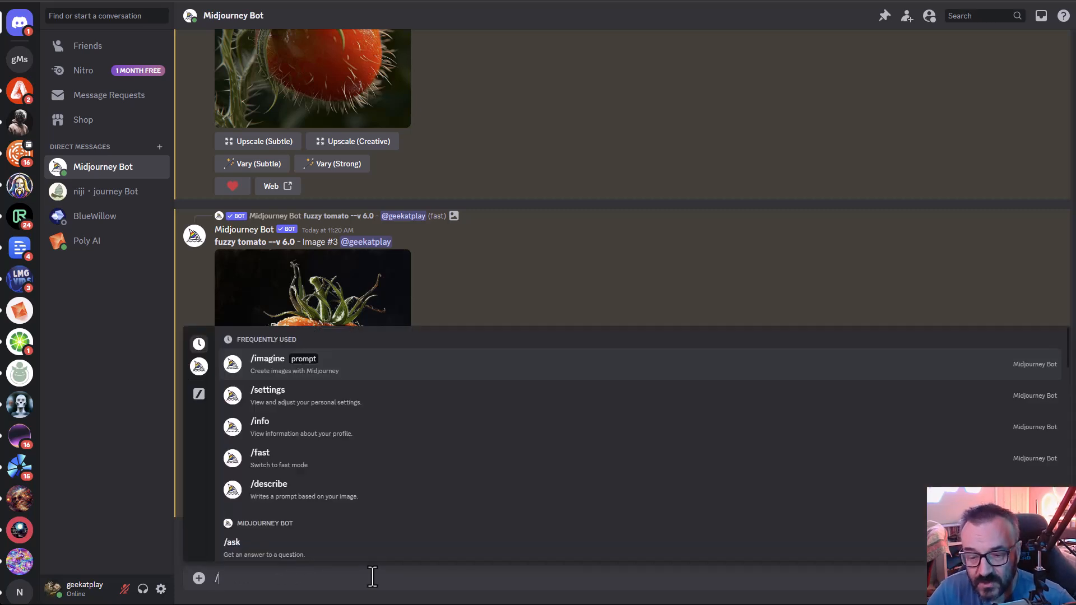
pyautogui.write('im')
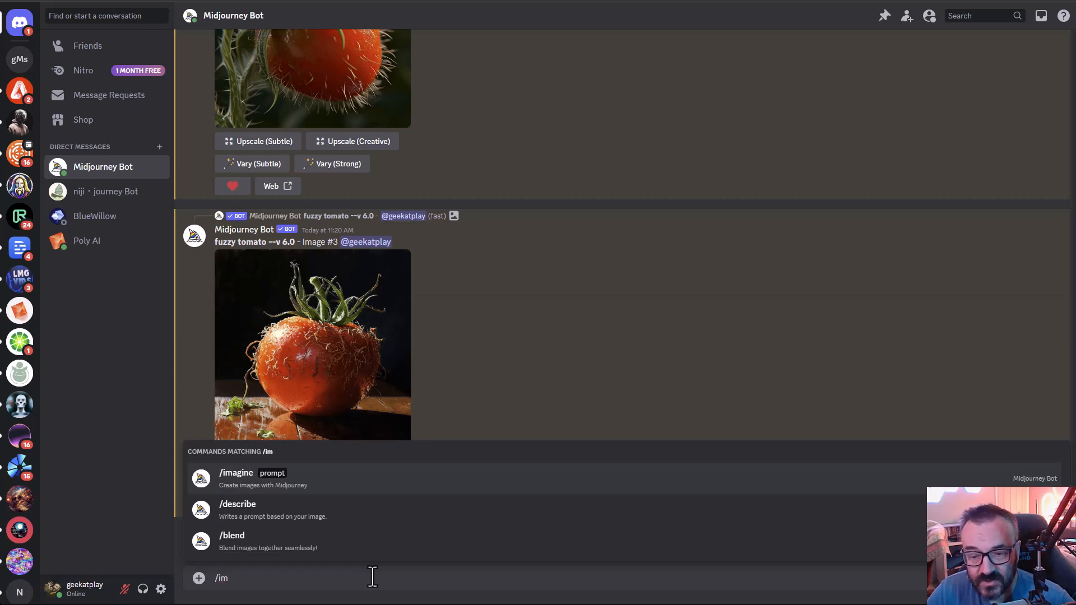
pyautogui.press('Tab')
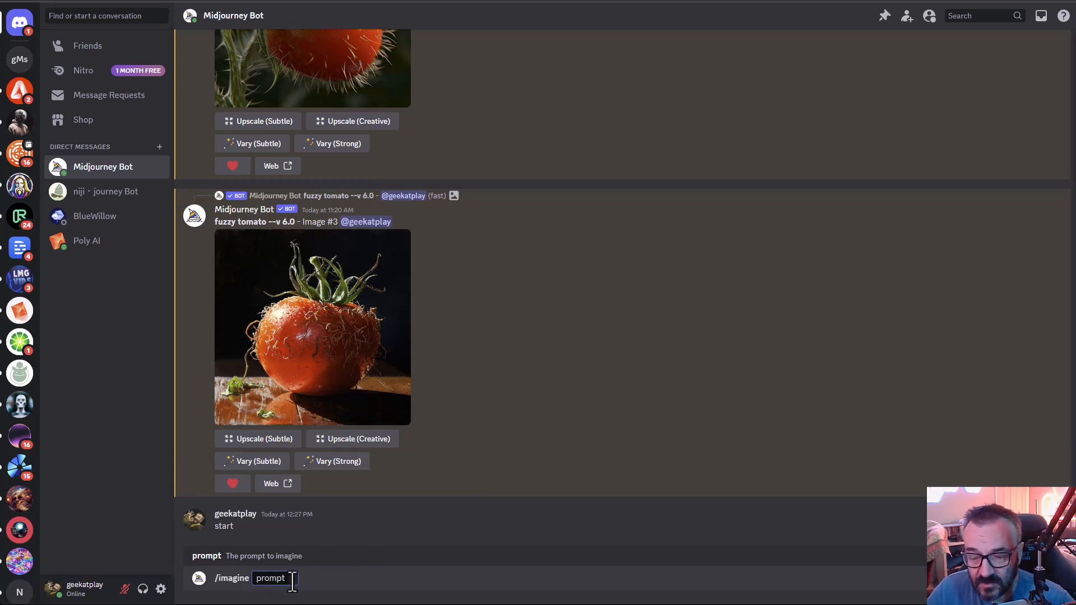
pyautogui.click(315, 580)
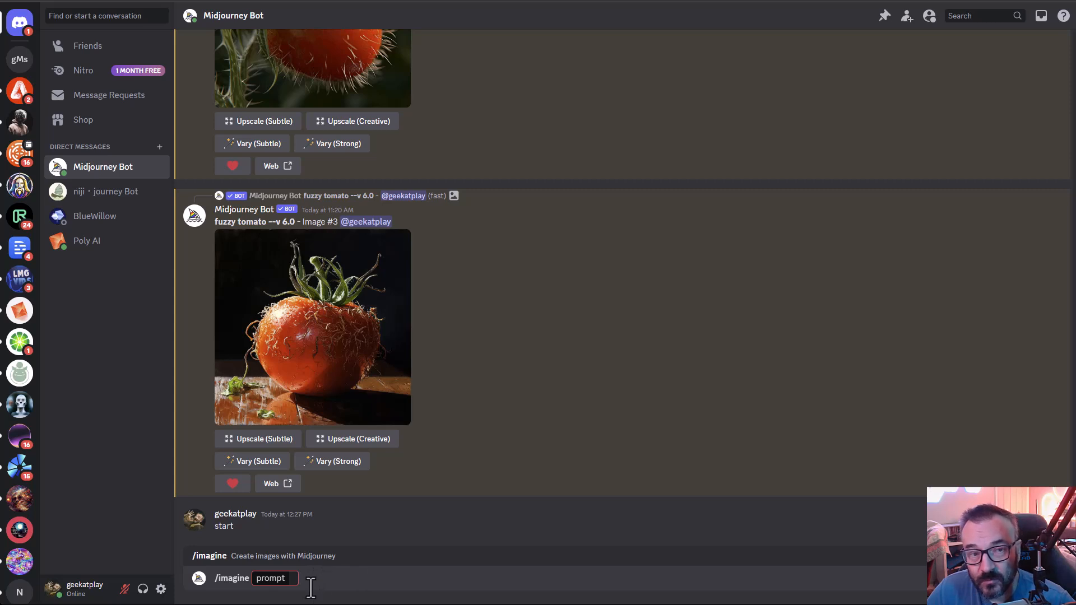
pyautogui.click(294, 580)
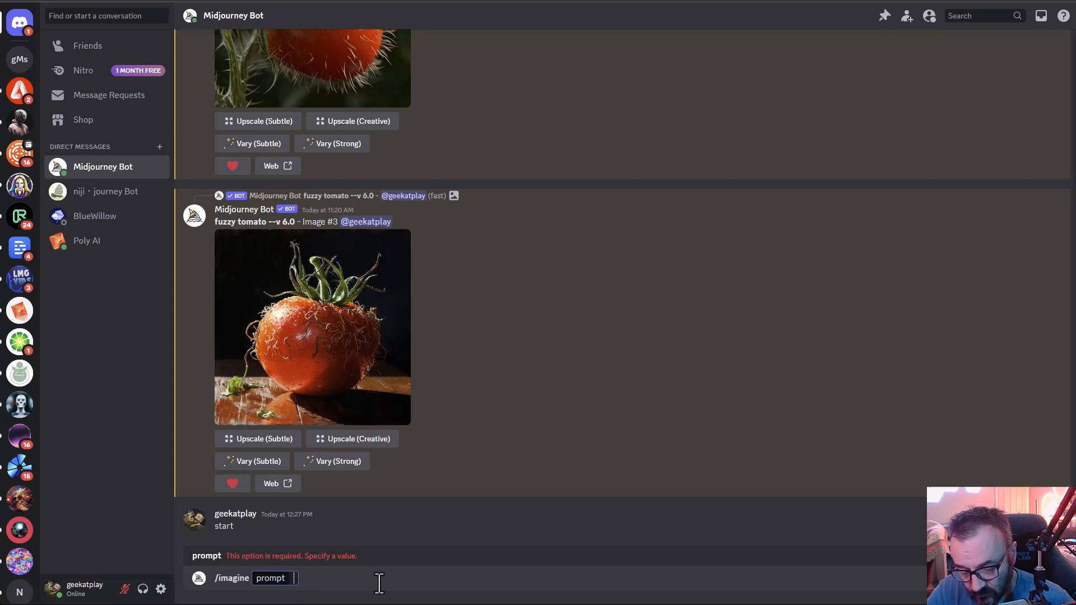
pyautogui.write('Iceber')
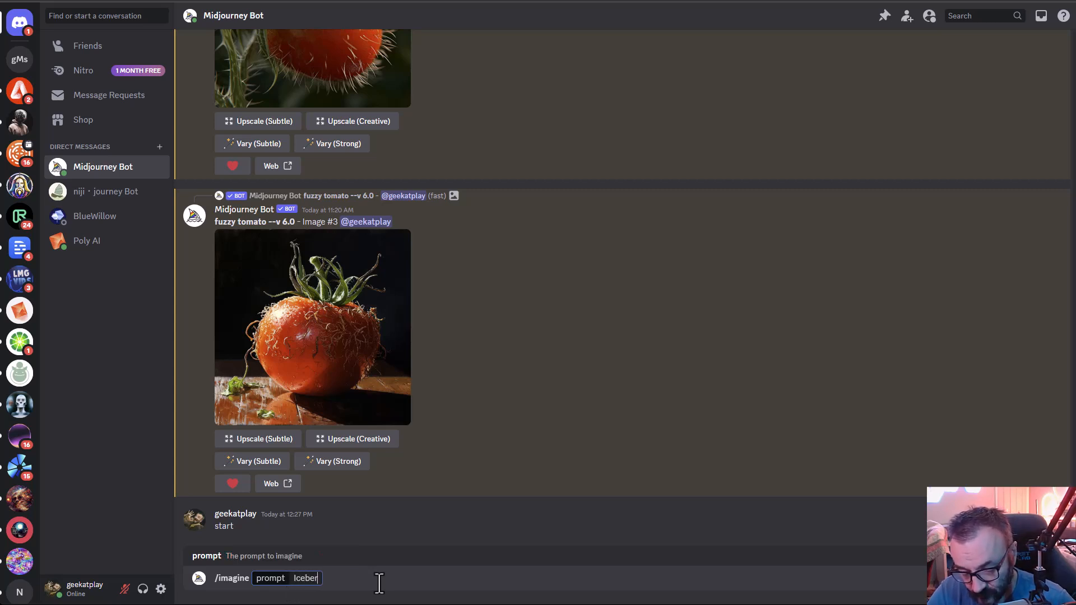
pyautogui.write('g crashed in to the New York')
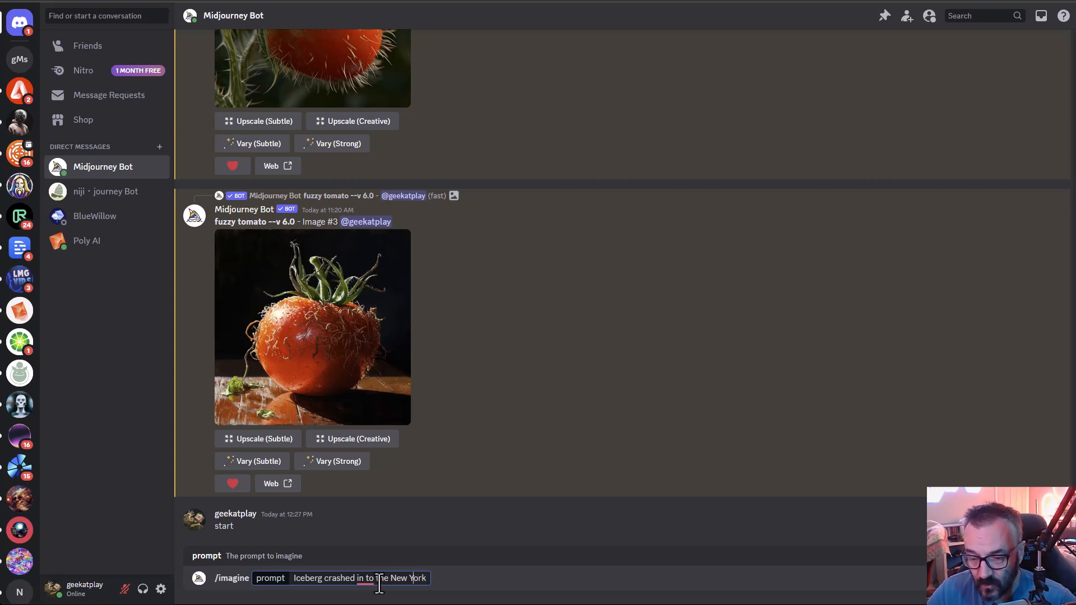
pyautogui.press('BackSpace')
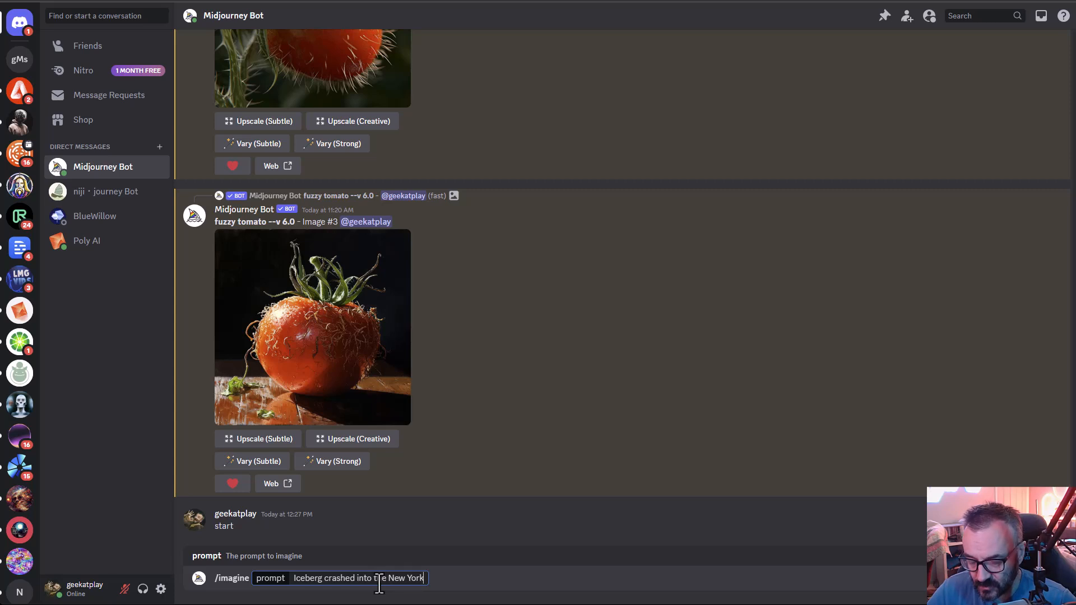
pyautogui.press('Return')
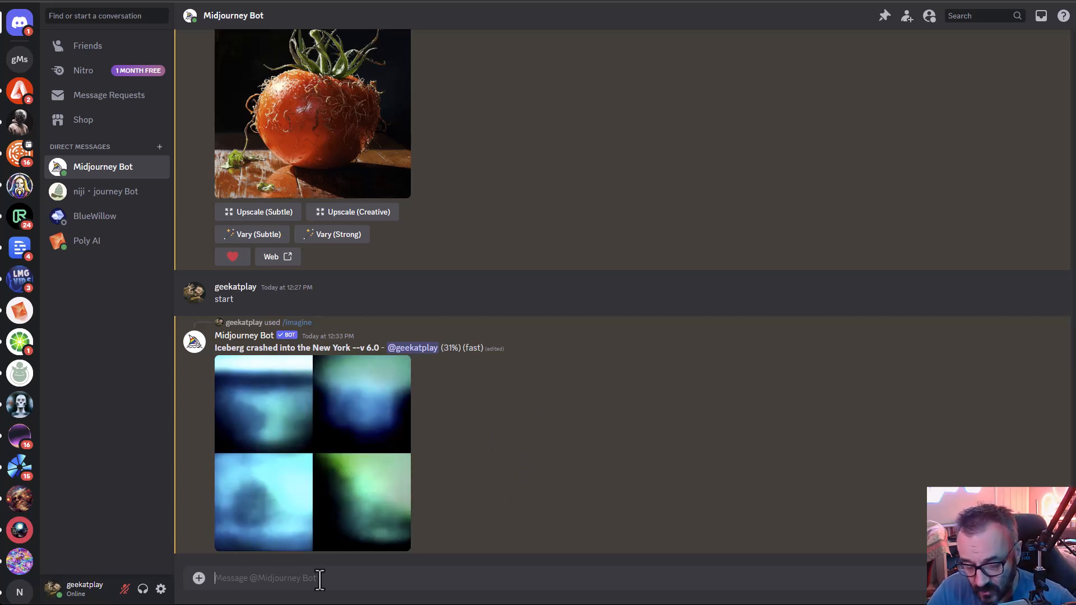
# Request the account's profile information from the bot with the /info command
pyautogui.write('/info')
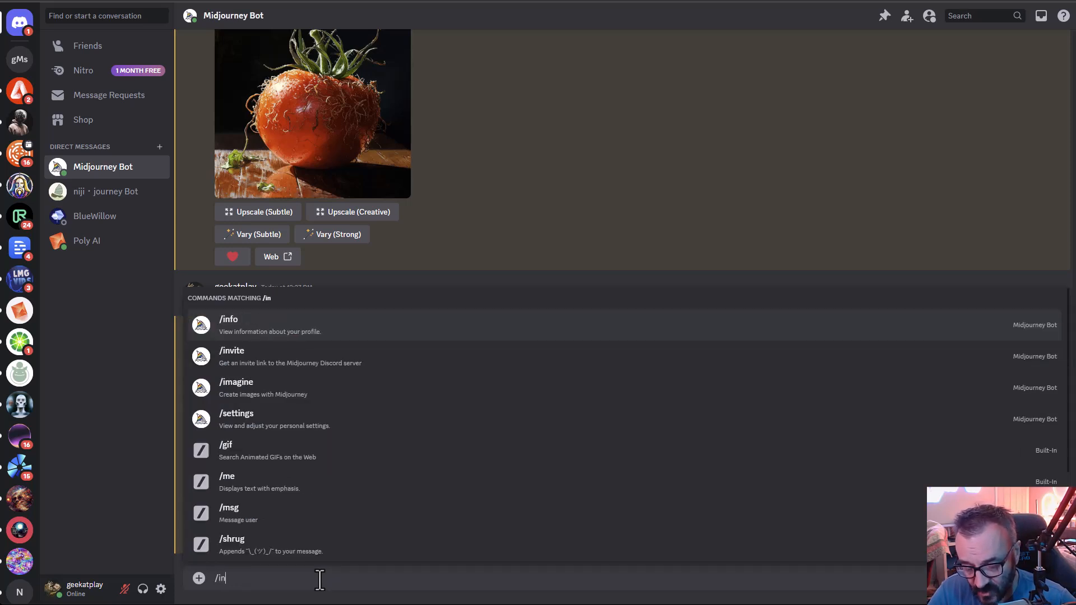
pyautogui.press('Return')
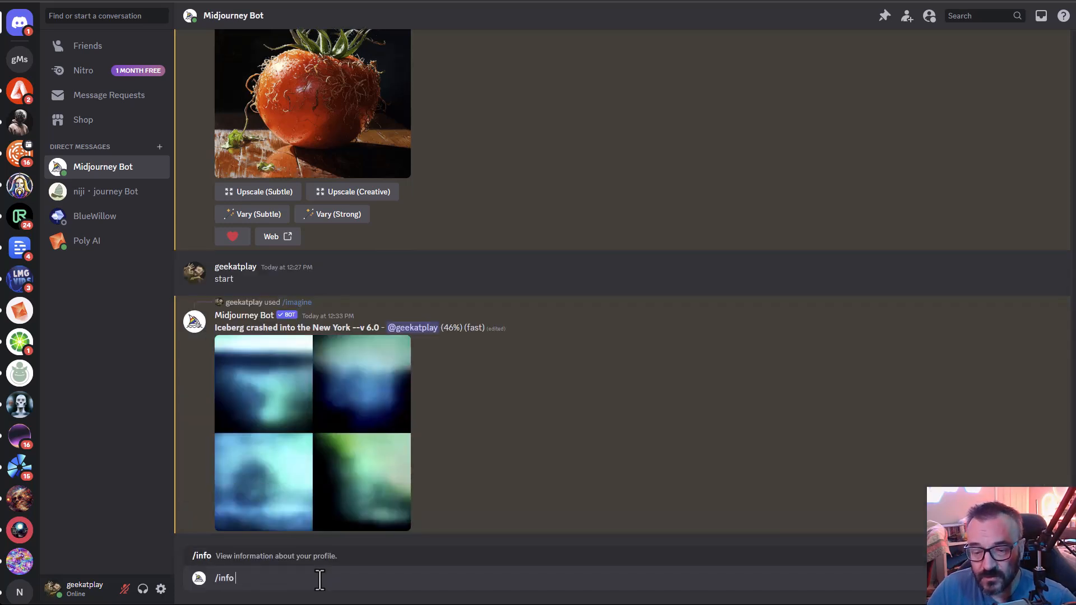
pyautogui.press('Return')
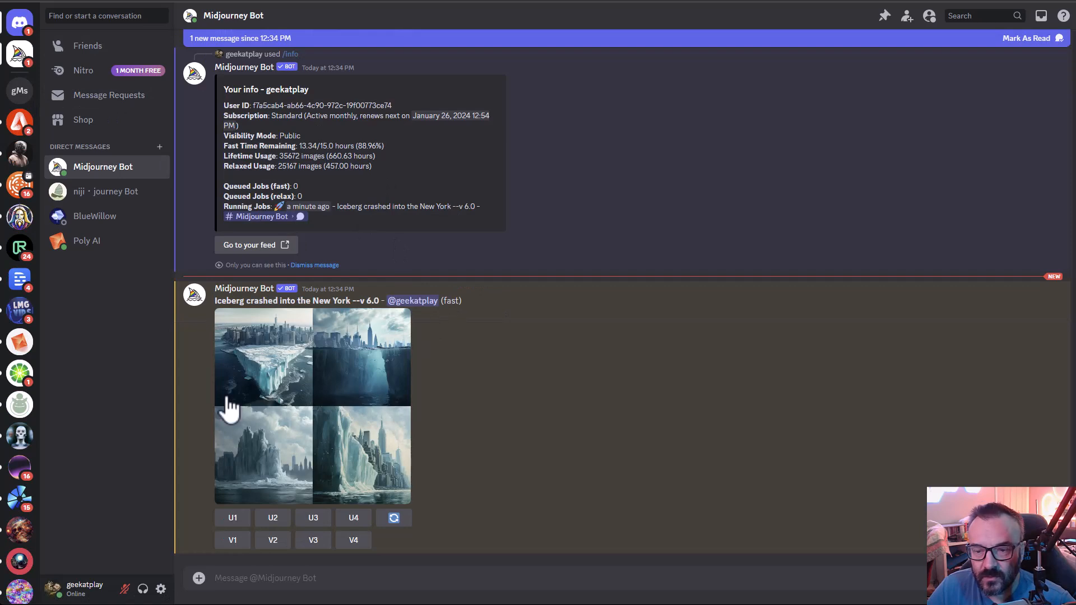
# Examine the profile information for visibility mode, fast time remaining, lifetime and relaxed usage, and queued and running jobs
pyautogui.scroll(3, 489, 361)
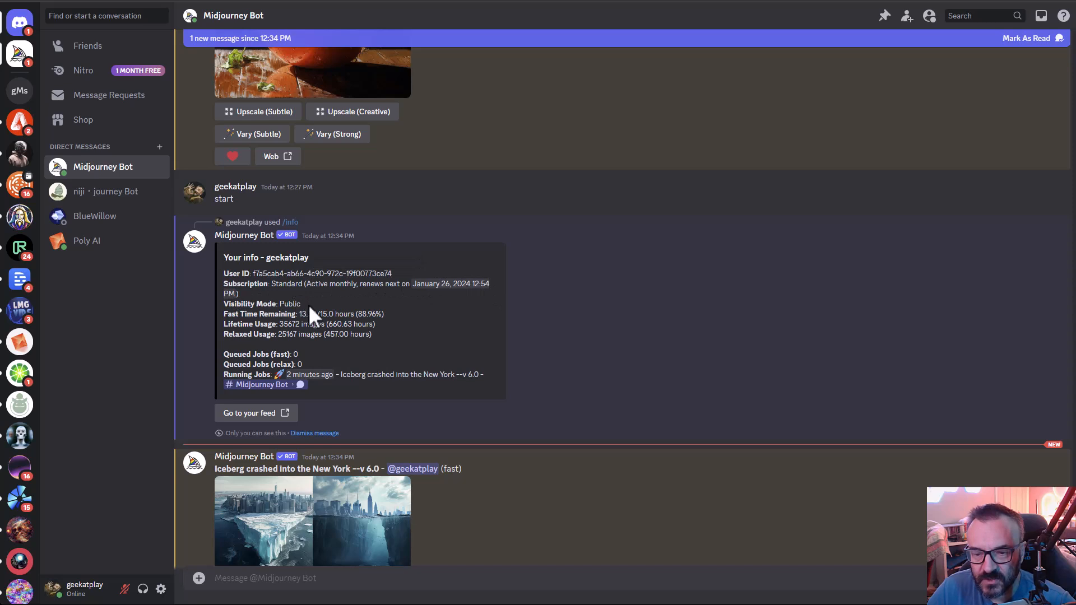
pyautogui.moveTo(301, 304); pyautogui.dragTo(223, 304)
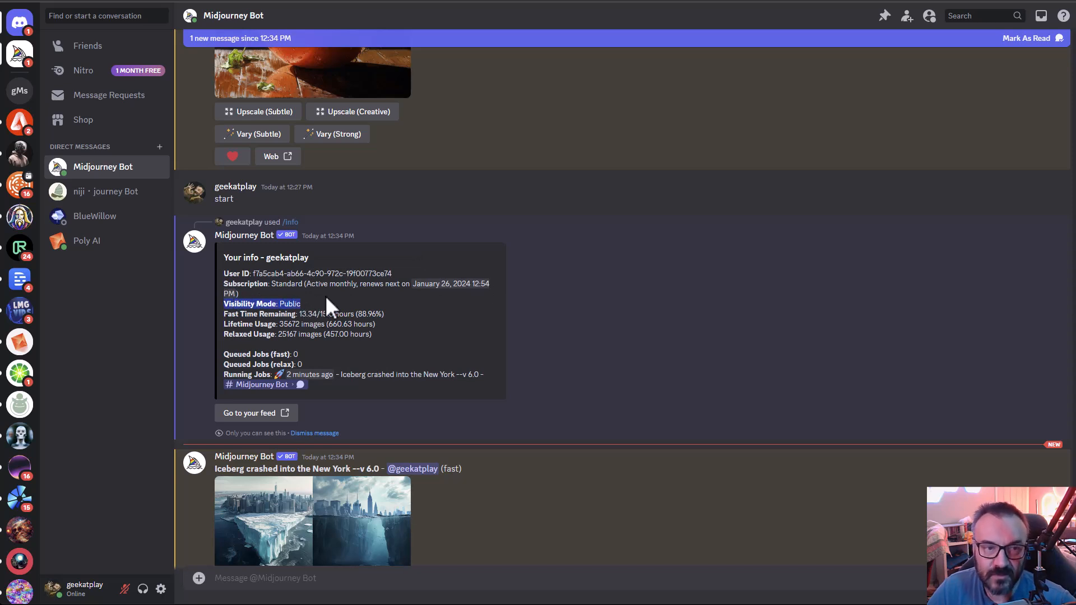
pyautogui.click(419, 322)
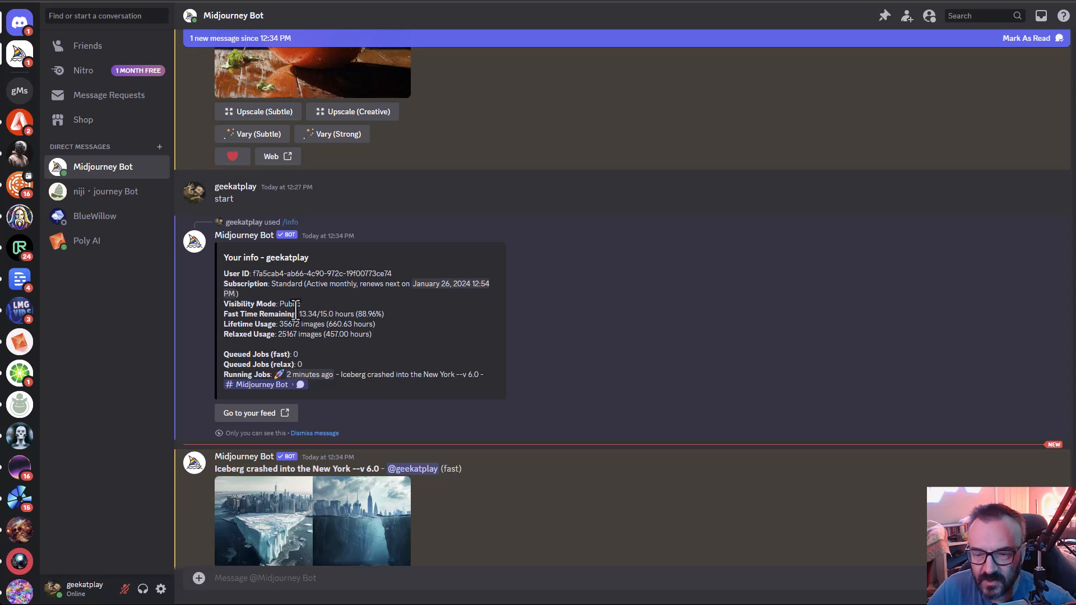
pyautogui.moveTo(299, 312); pyautogui.dragTo(315, 309)
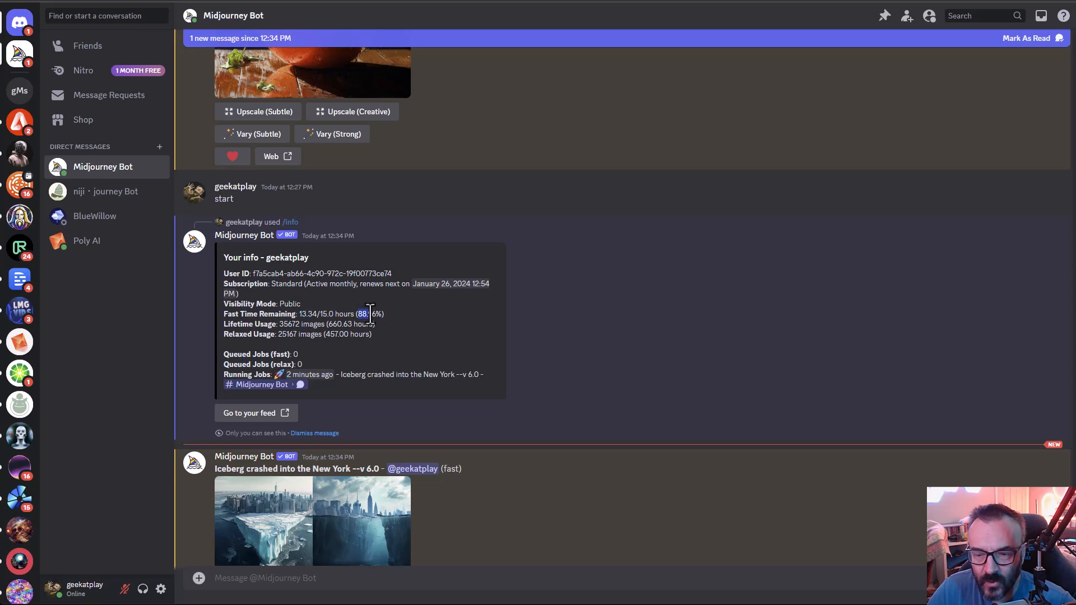
pyautogui.moveTo(320, 313); pyautogui.dragTo(208, 324)
pyautogui.click(387, 337)
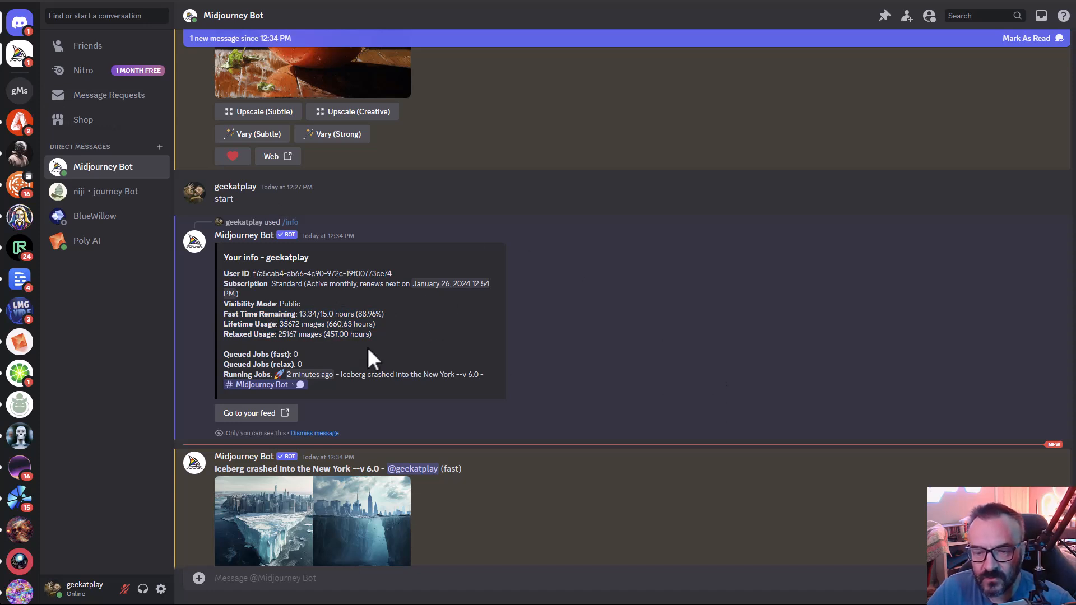
pyautogui.moveTo(276, 334); pyautogui.dragTo(286, 335)
pyautogui.click(287, 335)
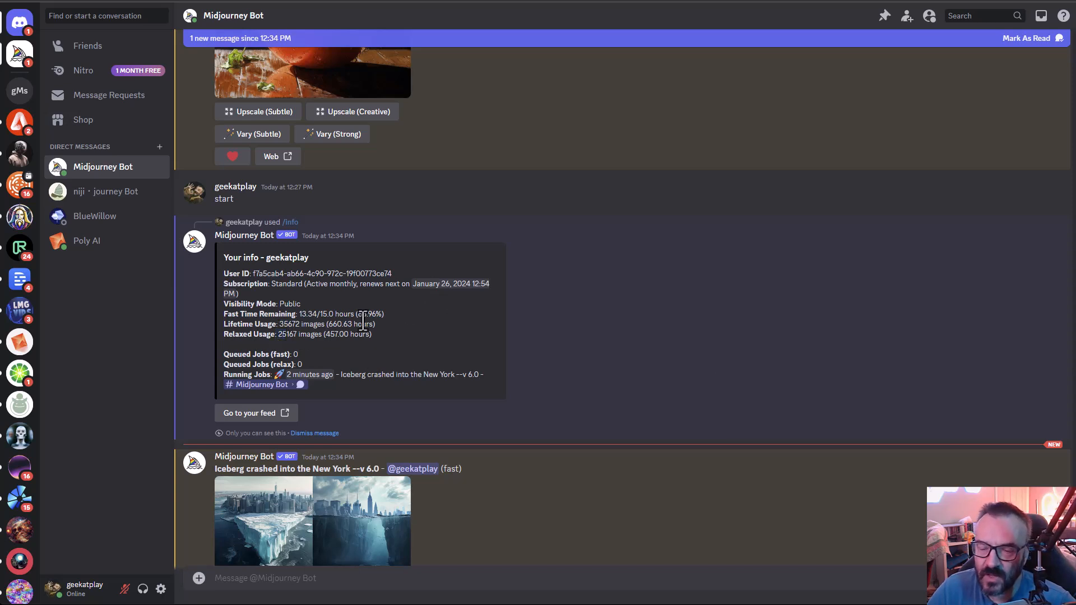
pyautogui.moveTo(317, 359); pyautogui.dragTo(235, 347)
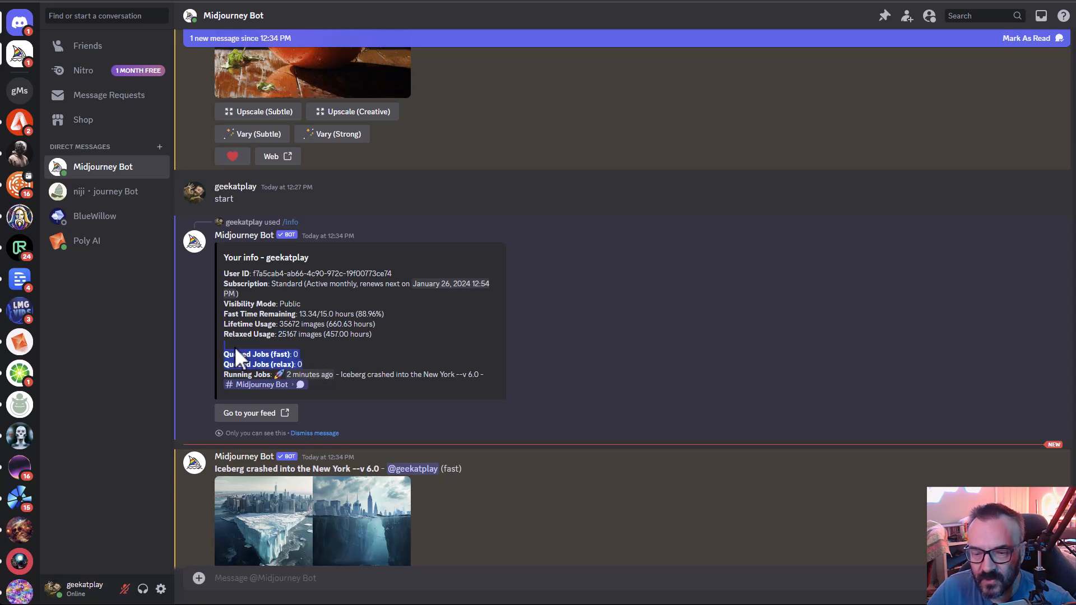
pyautogui.click(317, 356)
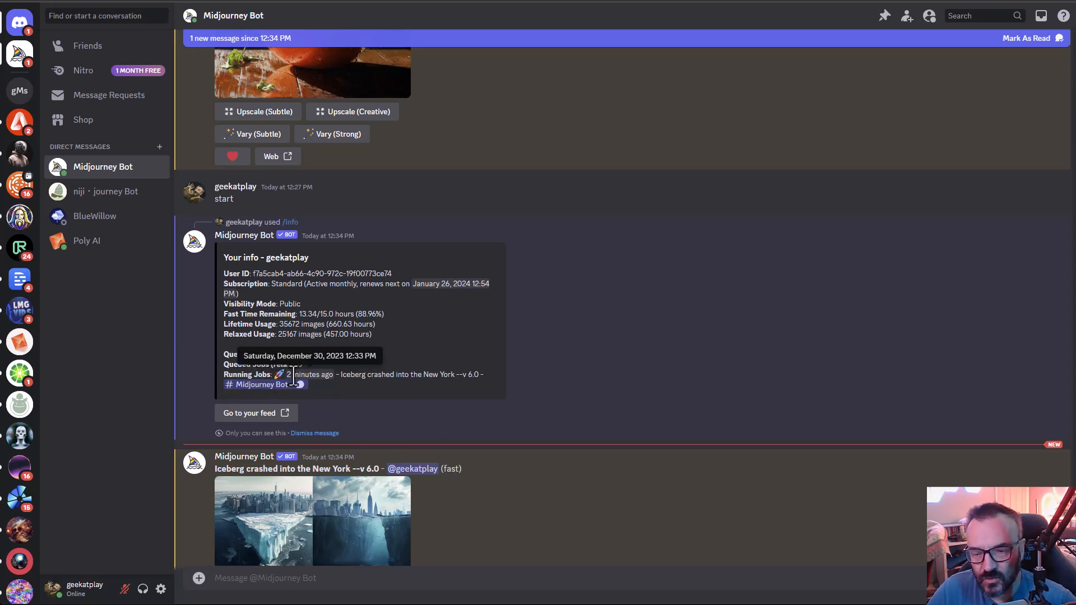
# View the four-image iceberg grid enlarged, close the preview, and upscale the first image
pyautogui.scroll(-1, 452, 464)
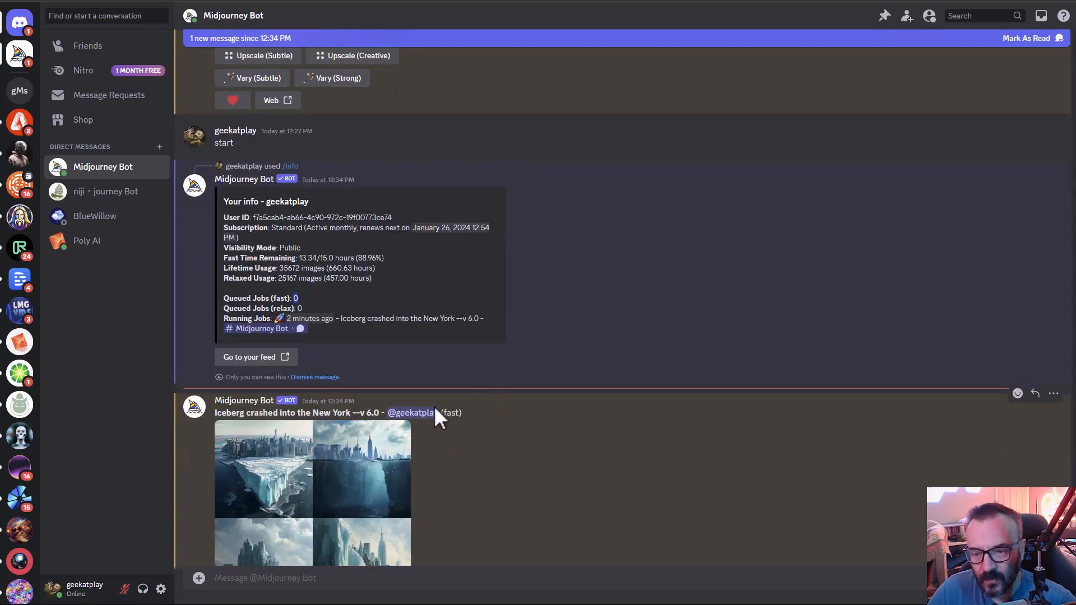
pyautogui.scroll(-2, 434, 406)
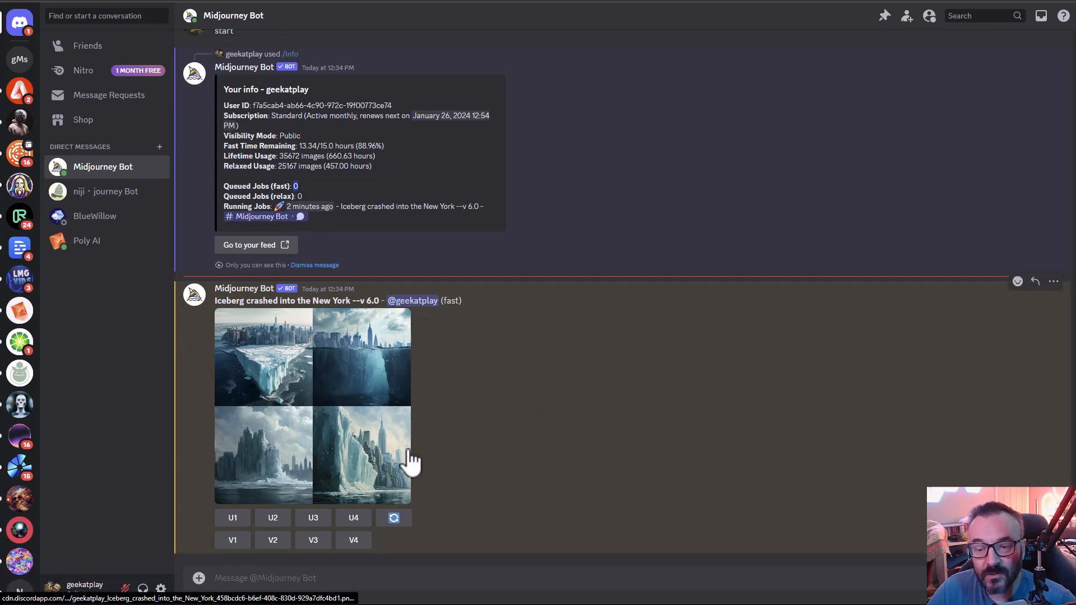
pyautogui.click(353, 383)
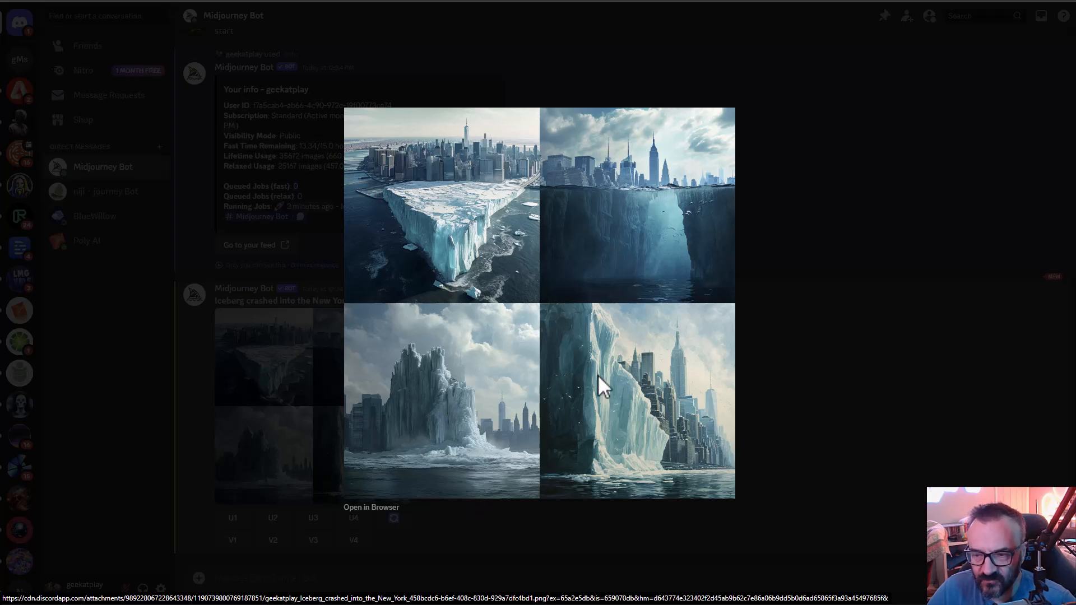
pyautogui.click(808, 370)
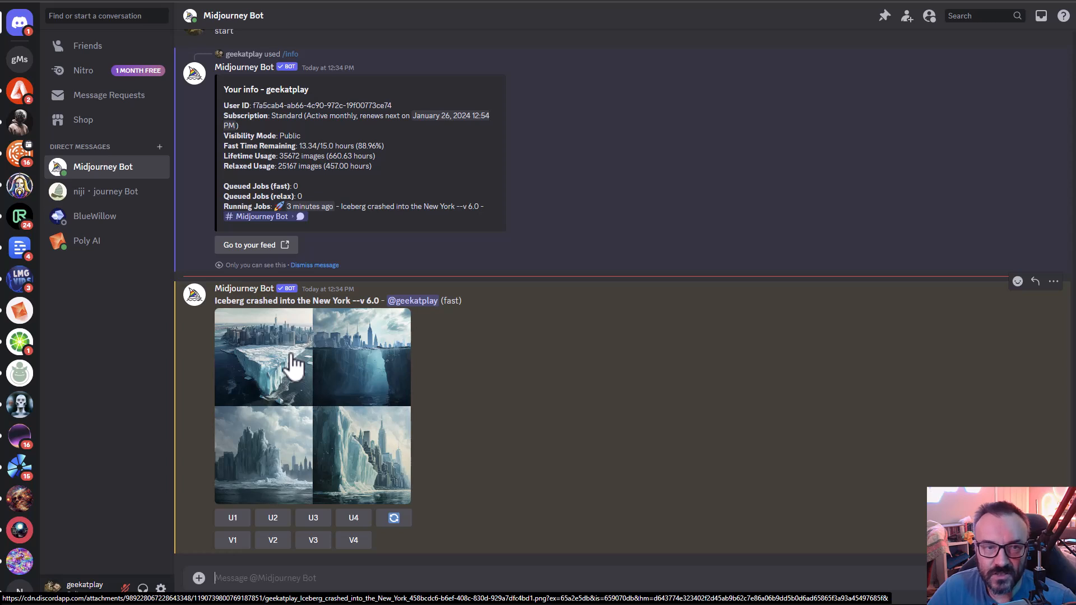
pyautogui.click(233, 524)
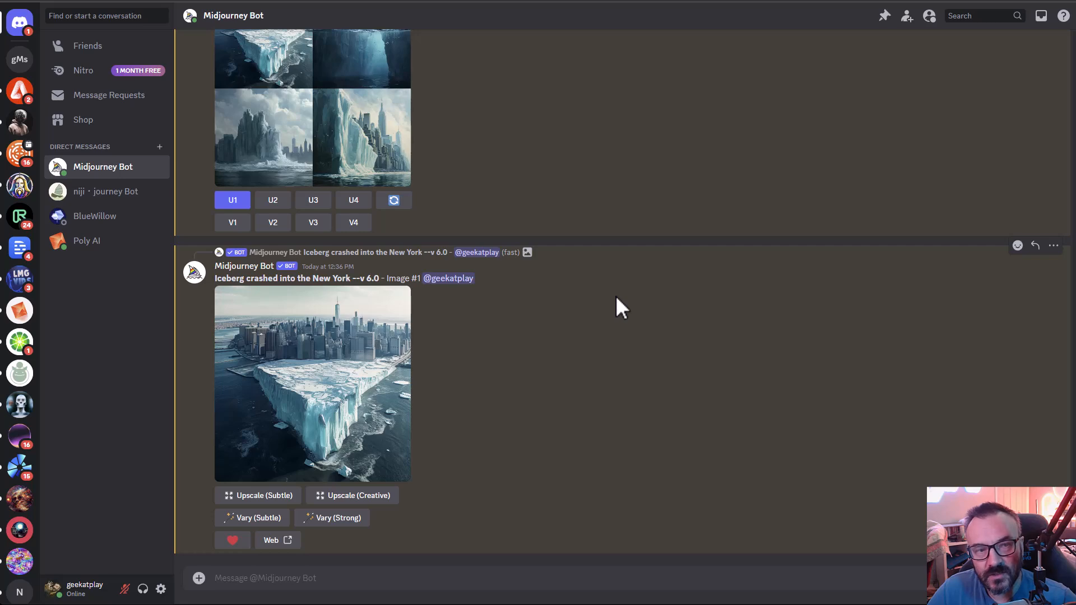
# Enlarge the upscaled iceberg image, view it full size in the browser, and close that page
pyautogui.click(313, 384)
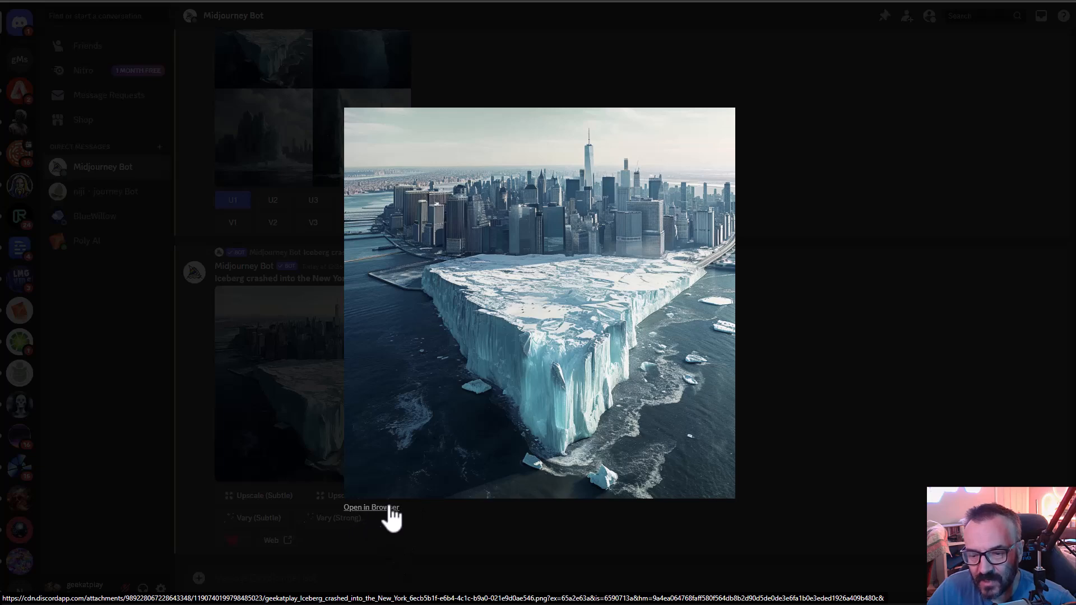
pyautogui.click(379, 513)
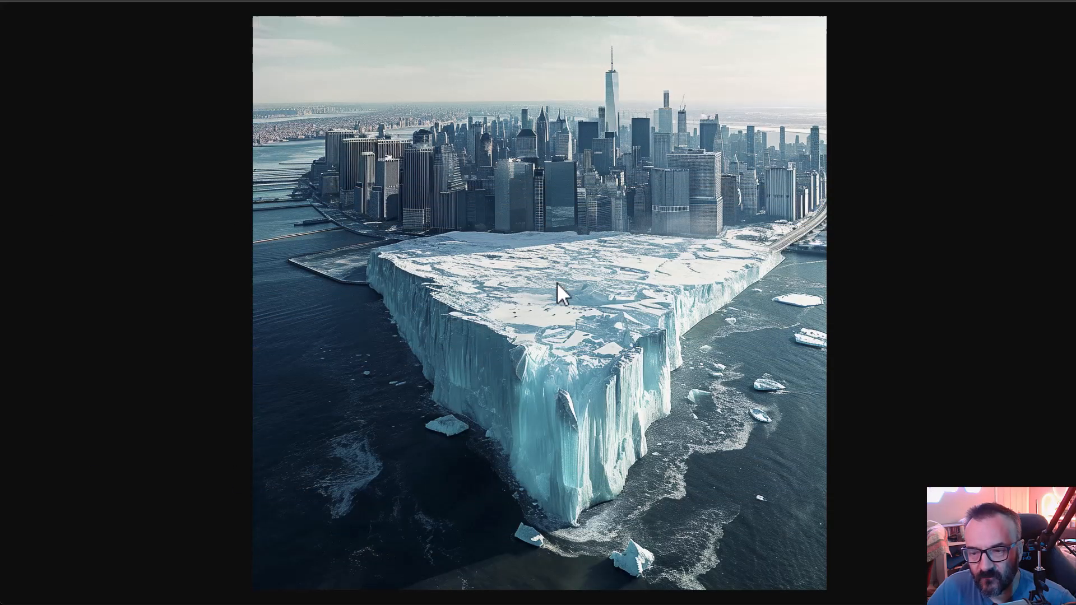
pyautogui.hotkey('ctrl', 'w')
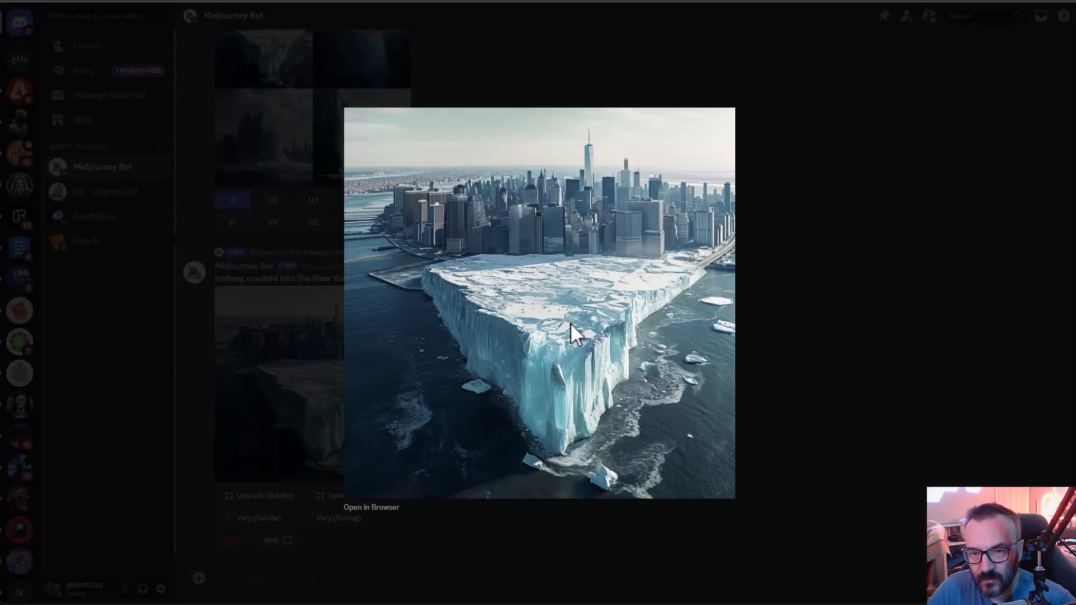
# Copy the image address of the enlarged iceberg picture and close its preview
pyautogui.rightClick(466, 306)
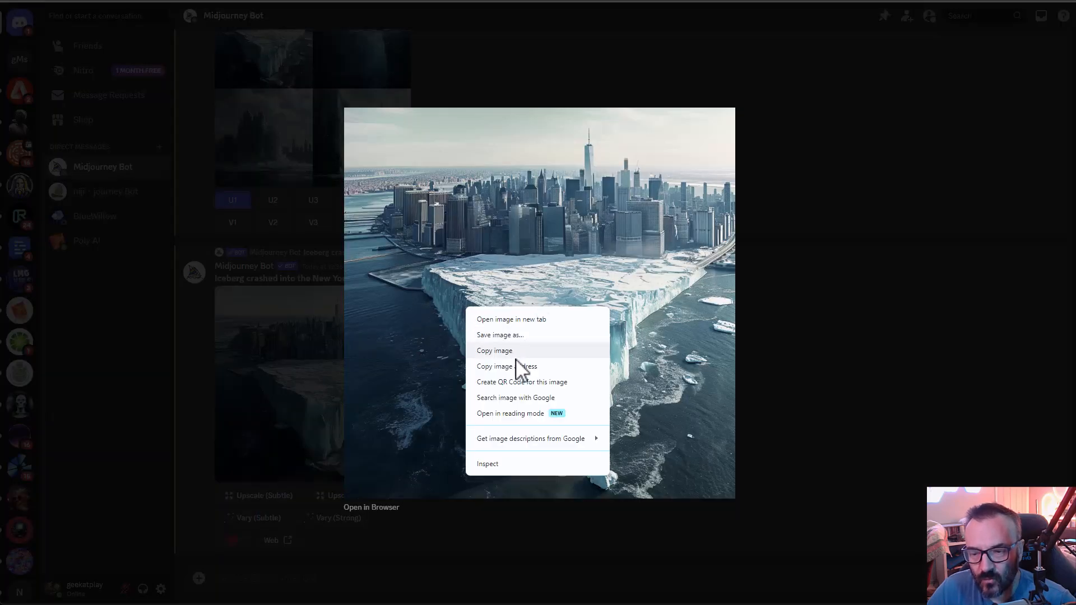
pyautogui.click(535, 368)
pyautogui.click(850, 336)
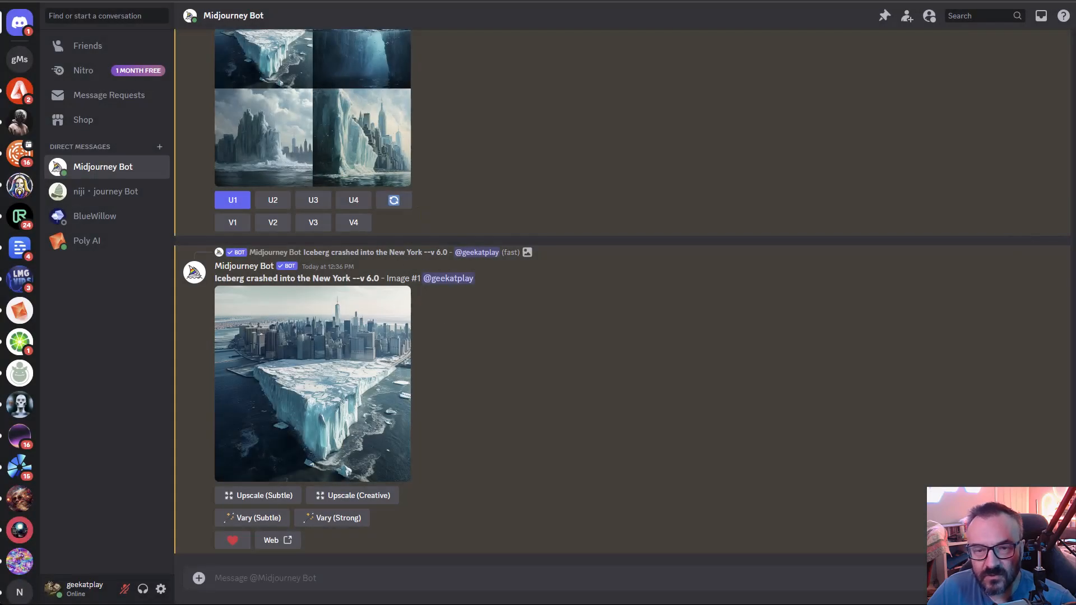
# Reopen the iceberg image full size in the browser, check its available image options, and return to the bot conversation
pyautogui.click(325, 414)
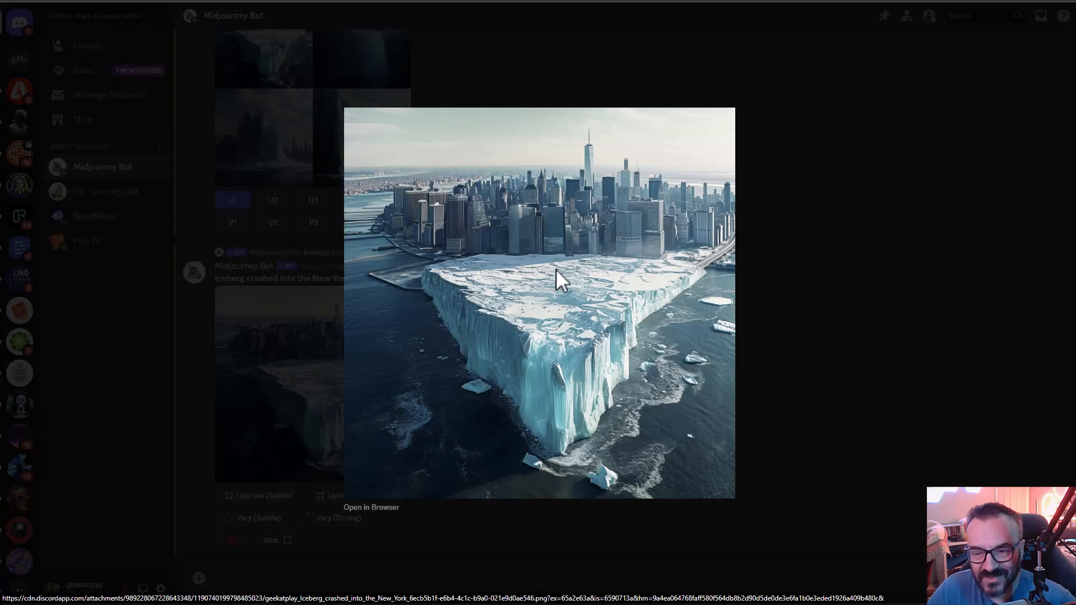
pyautogui.click(371, 508)
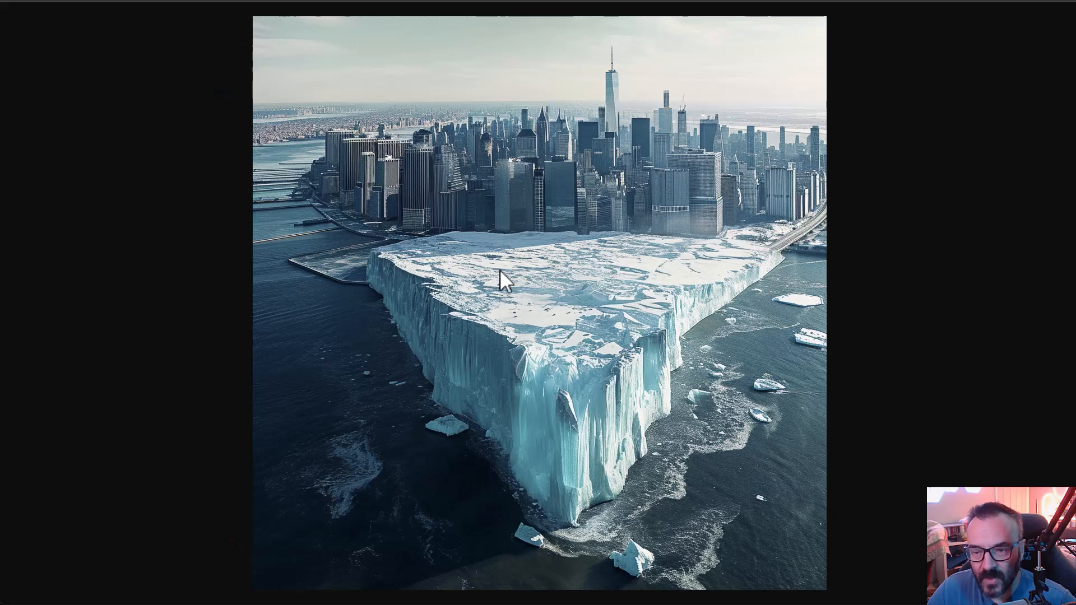
pyautogui.rightClick(500, 270)
pyautogui.click(900, 281)
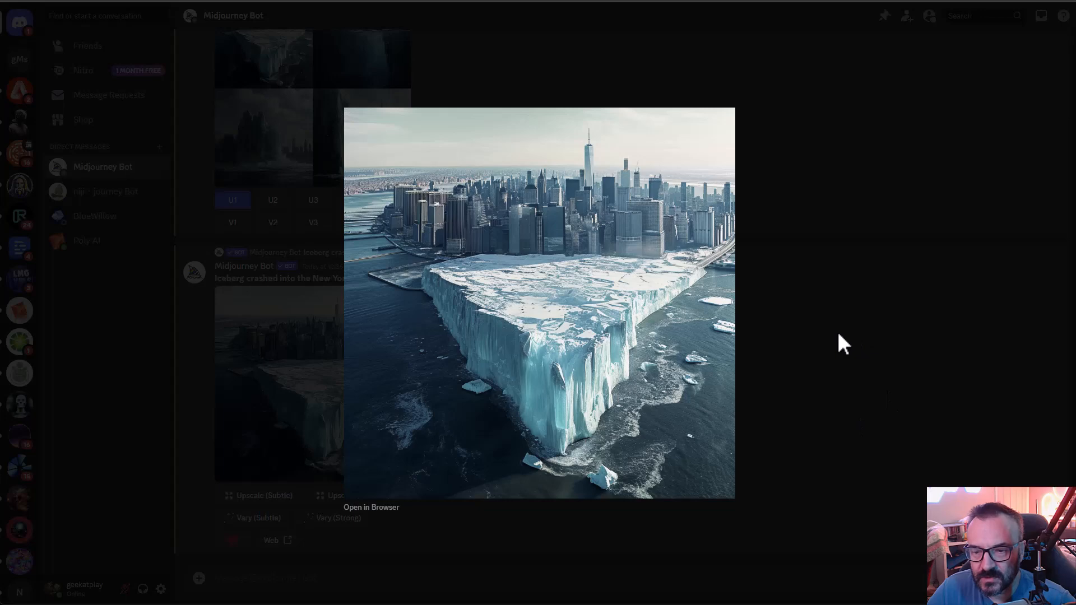
pyautogui.click(844, 345)
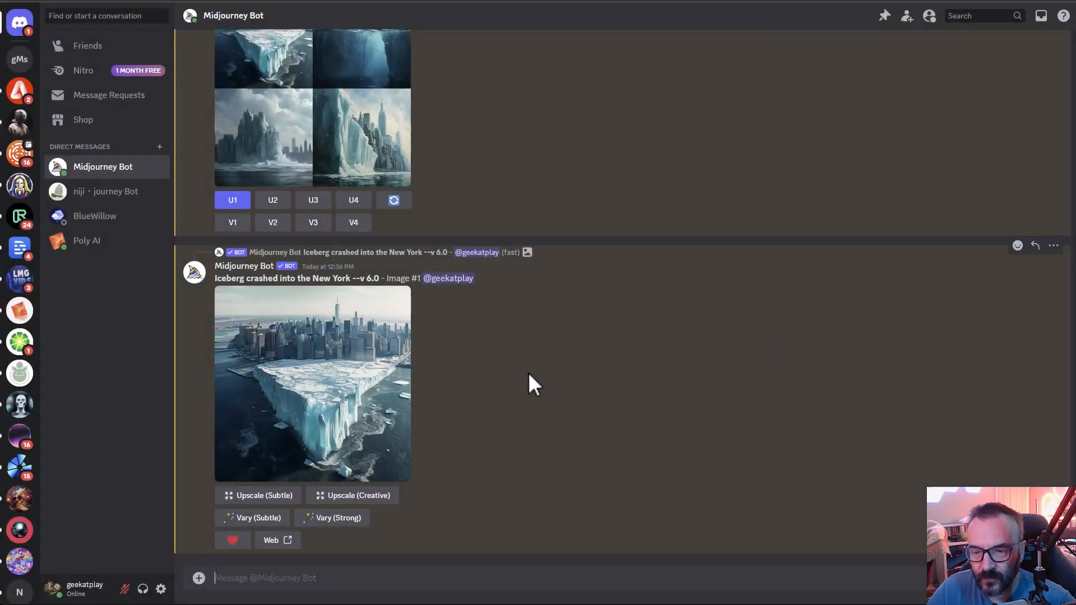
# Create a variation of the first iceberg image with the remix prompt "Iceberg crashed into the New York, retro, 1930's, illustration, oil painting --v 6.0"
pyautogui.scroll(2, 344, 337)
pyautogui.scroll(2, 412, 313)
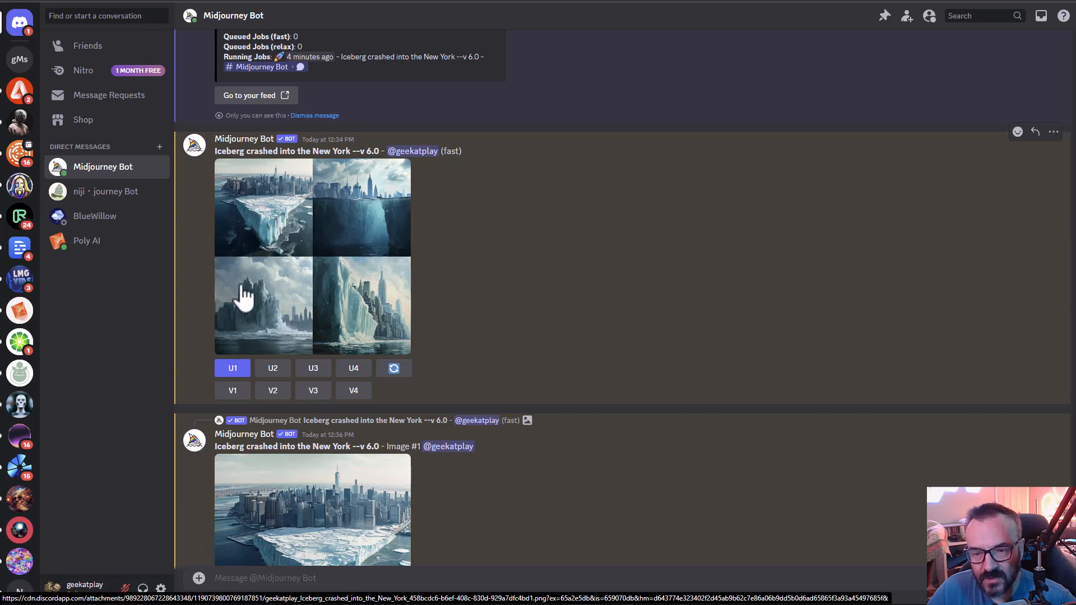
pyautogui.click(240, 394)
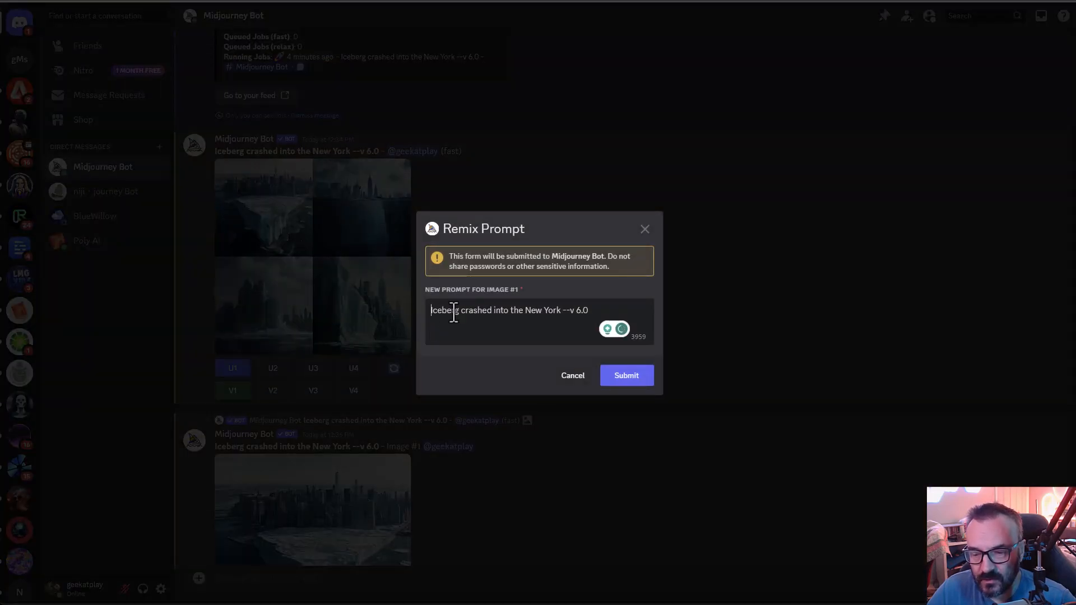
pyautogui.click(561, 311)
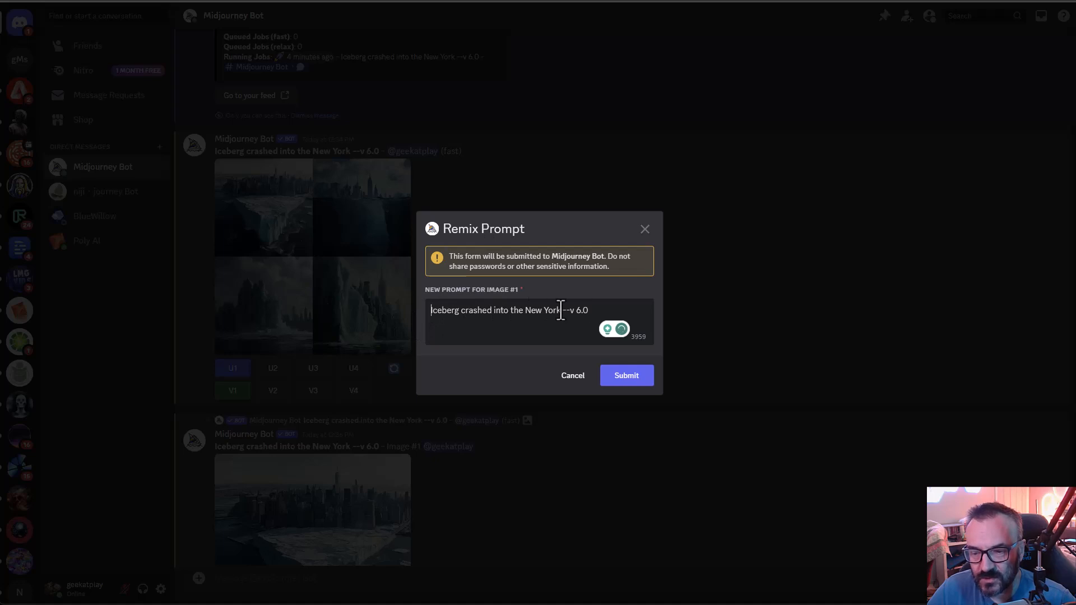
pyautogui.write(', re')
pyautogui.write('tro, ')
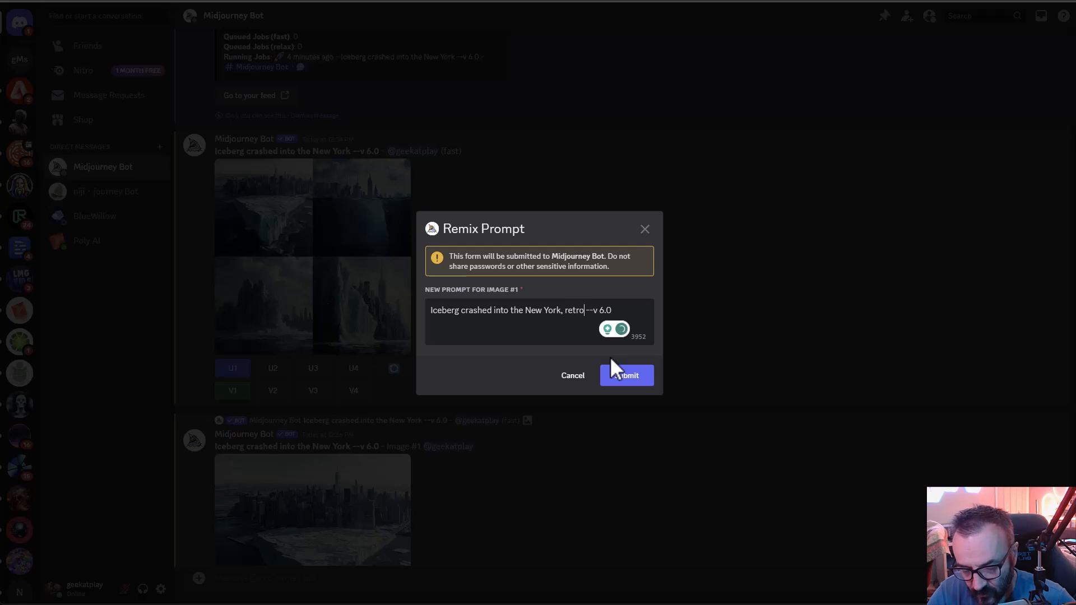
pyautogui.write("1930's, ")
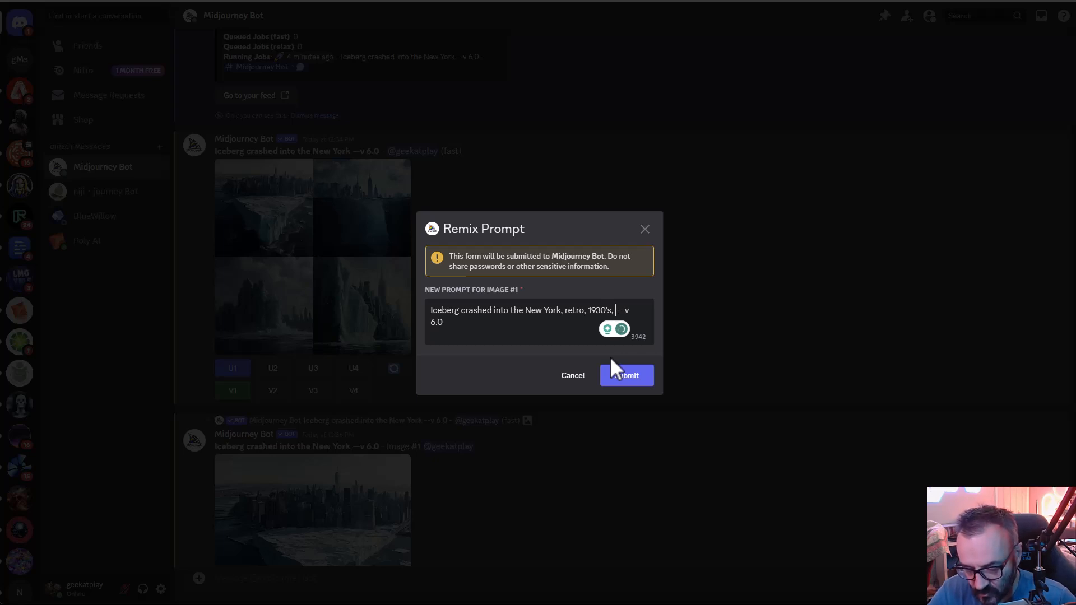
pyautogui.write('illustra')
pyautogui.write('tion, oi')
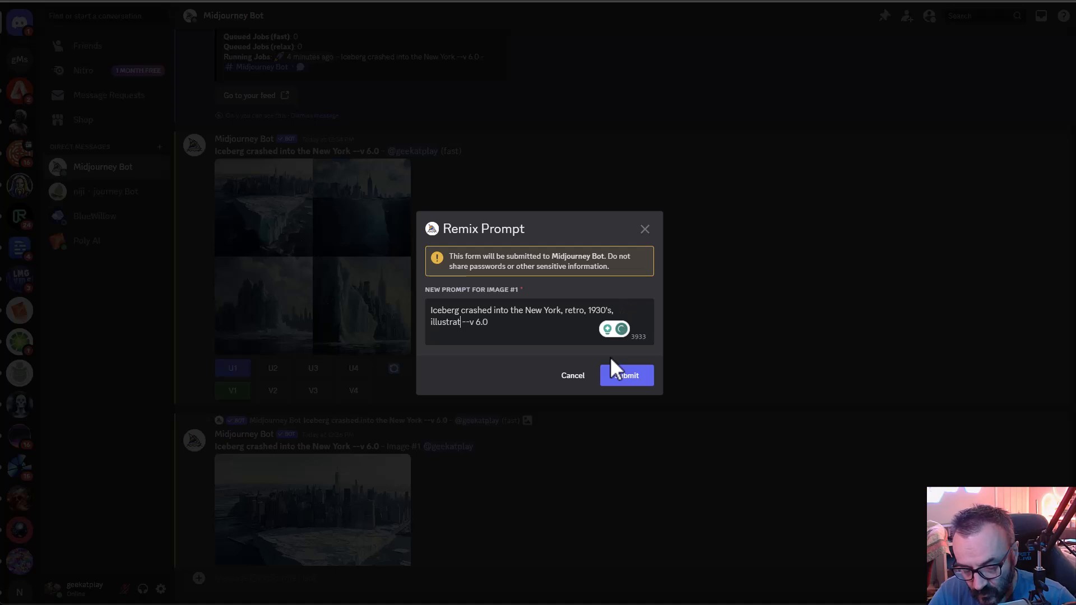
pyautogui.write('l painting')
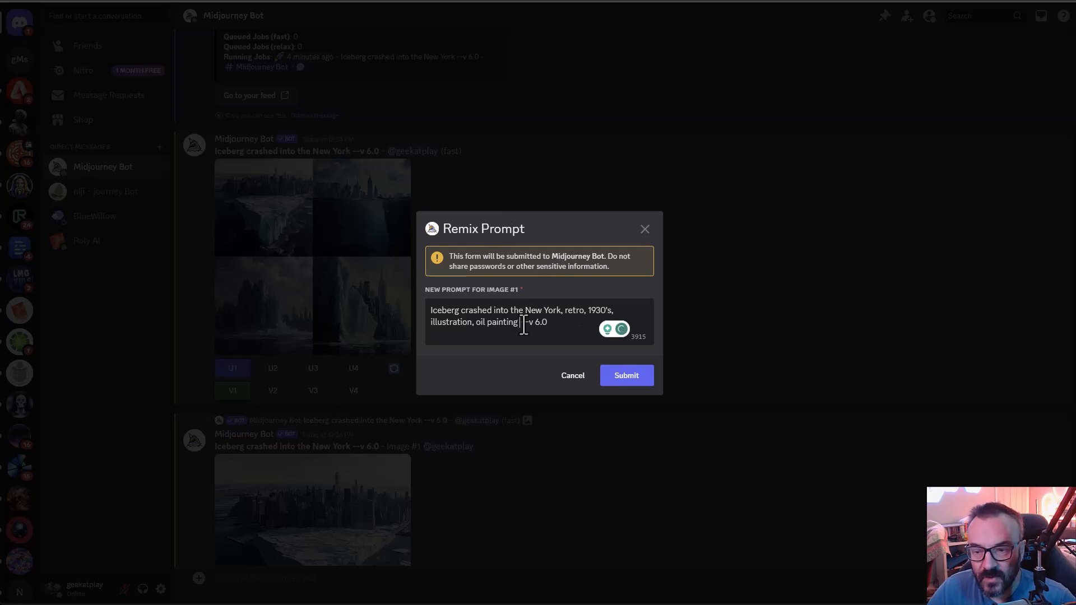
pyautogui.moveTo(524, 324); pyautogui.dragTo(546, 326)
pyautogui.click(546, 326)
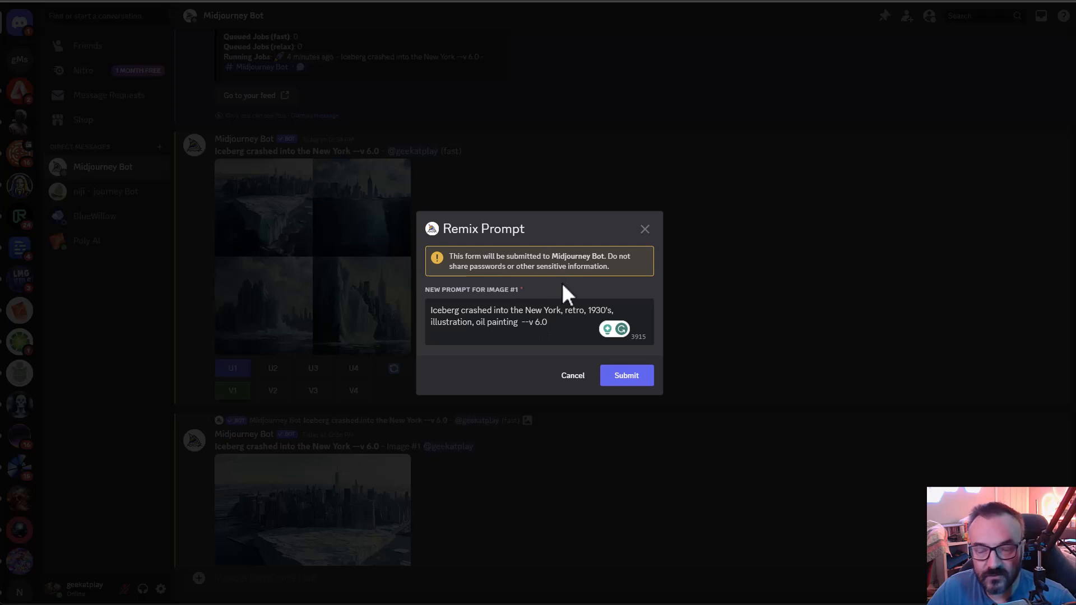
pyautogui.click(648, 379)
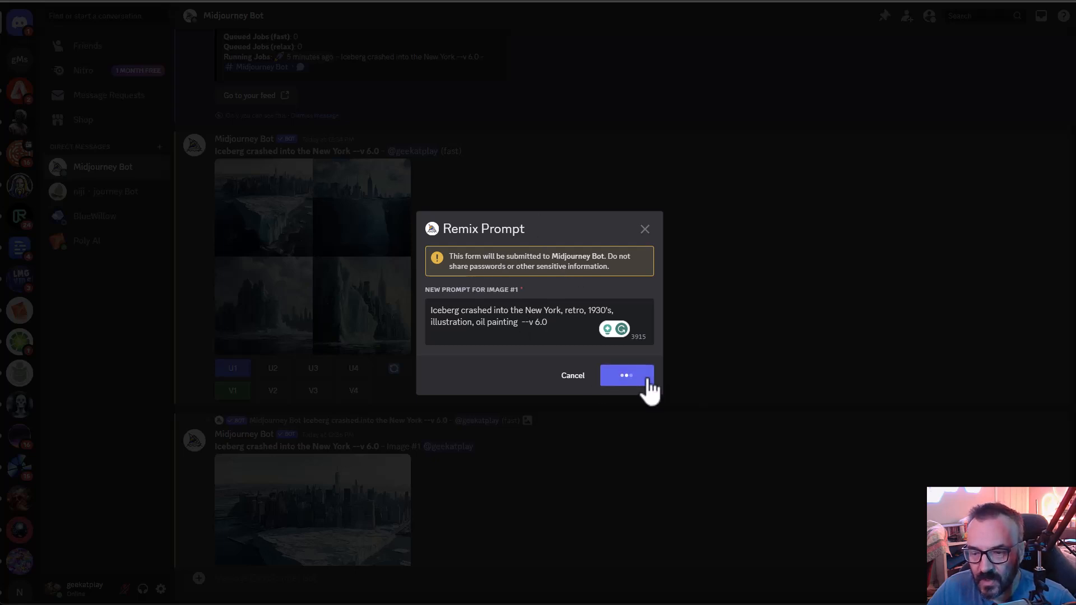
pyautogui.scroll(-5, 405, 396)
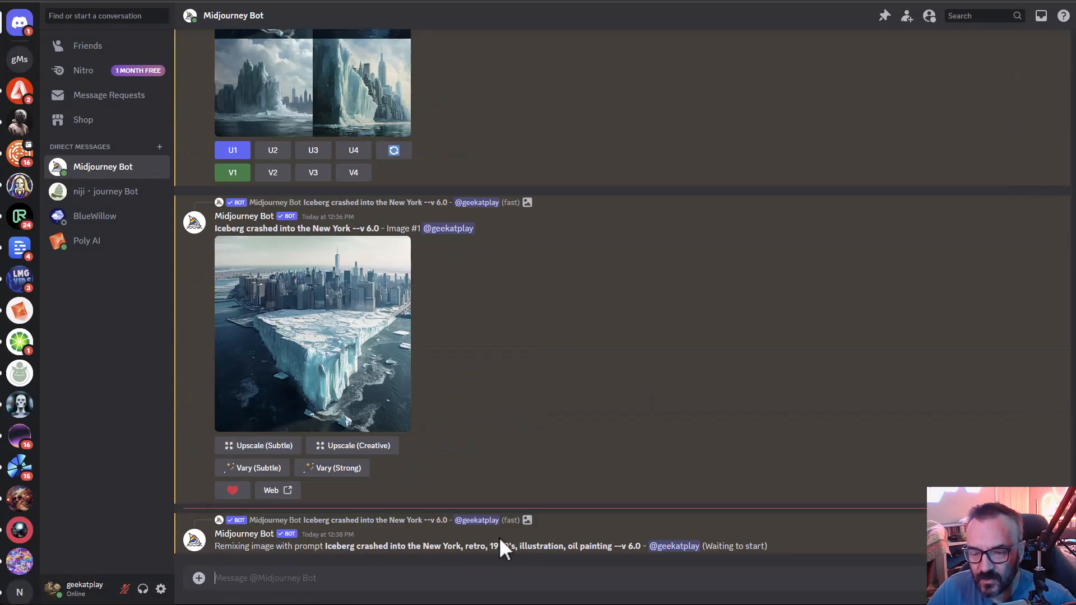
pyautogui.scroll(4, 554, 278)
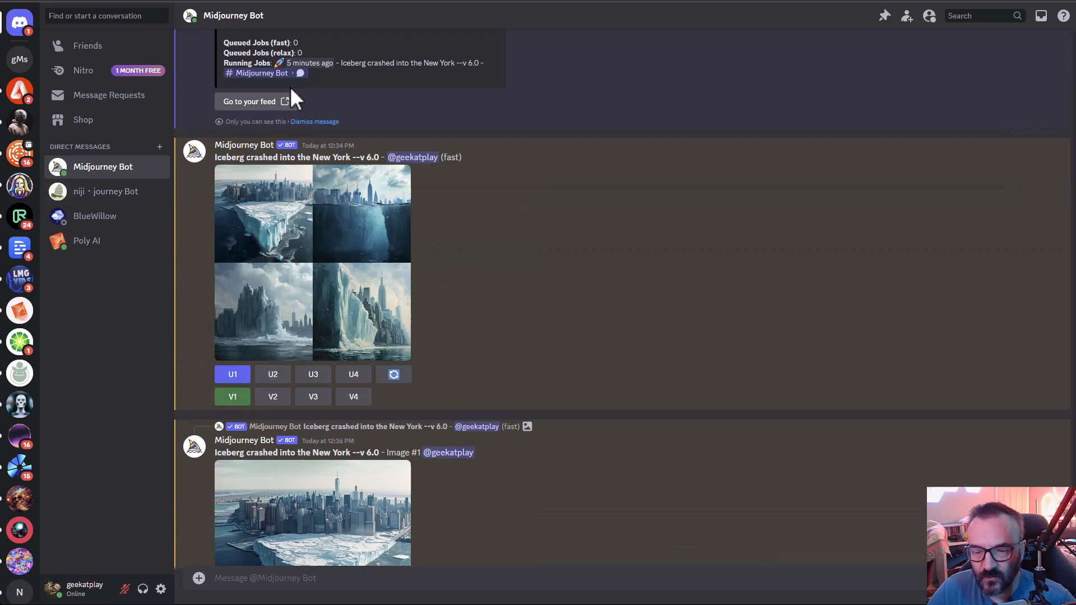
pyautogui.click(399, 378)
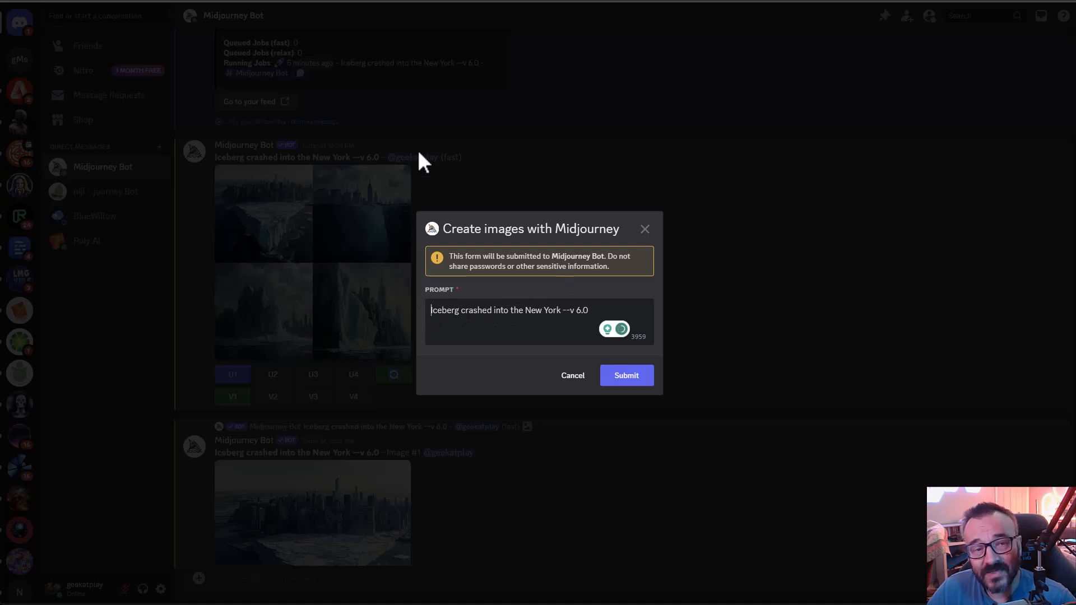
pyautogui.click(573, 377)
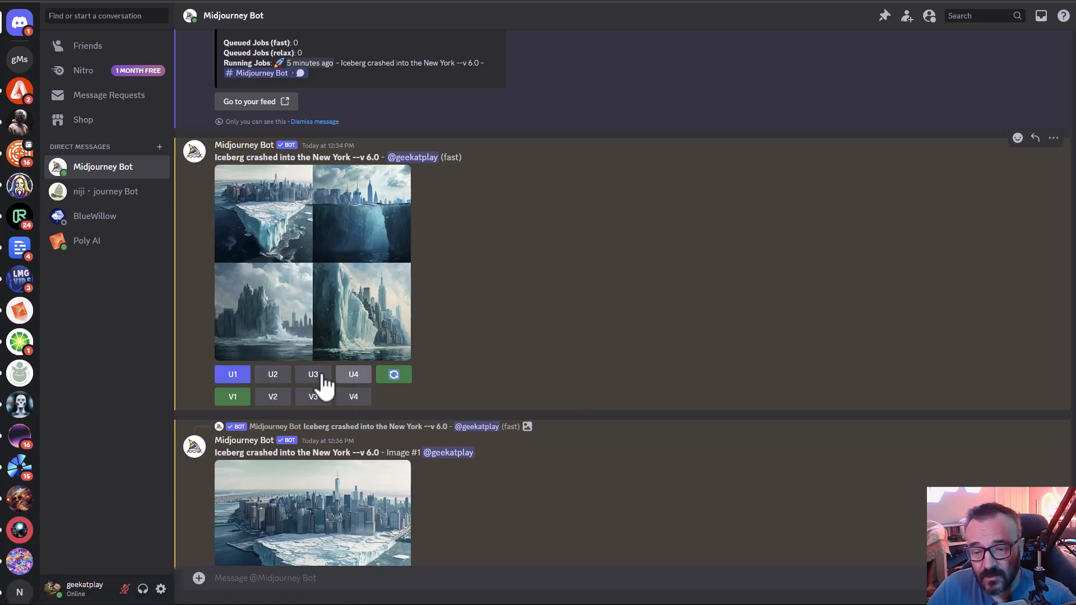
# Upscale the second image of the original iceberg grid
pyautogui.click(279, 379)
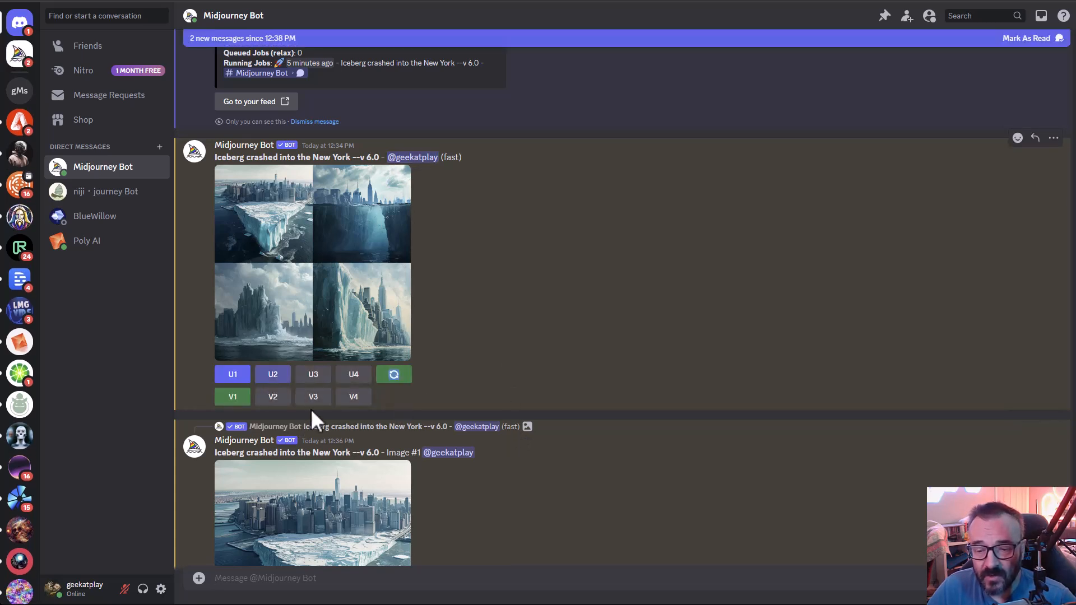
pyautogui.click(270, 377)
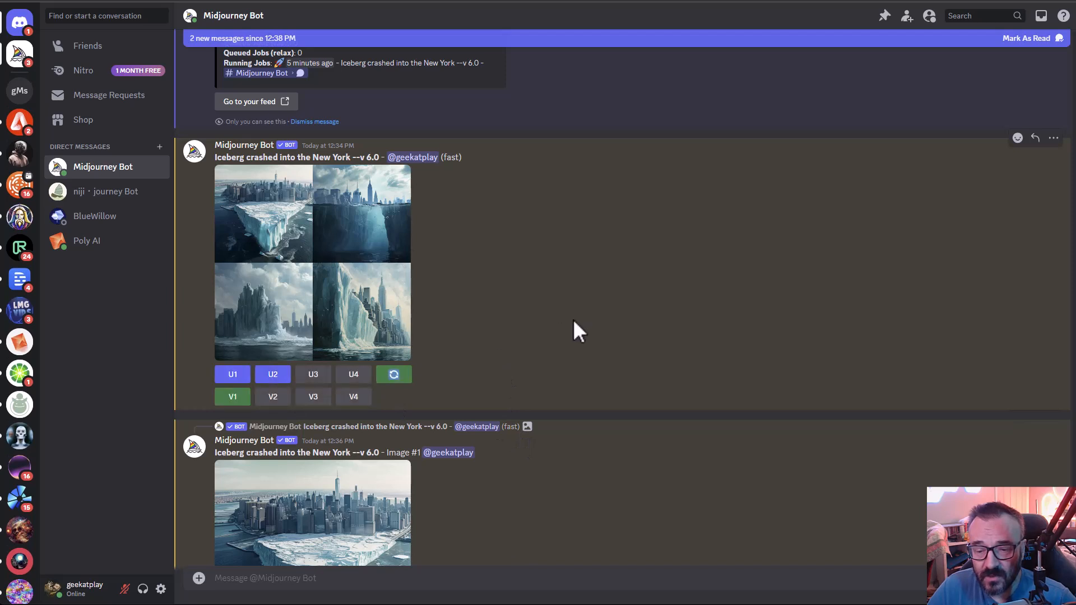
pyautogui.click(272, 376)
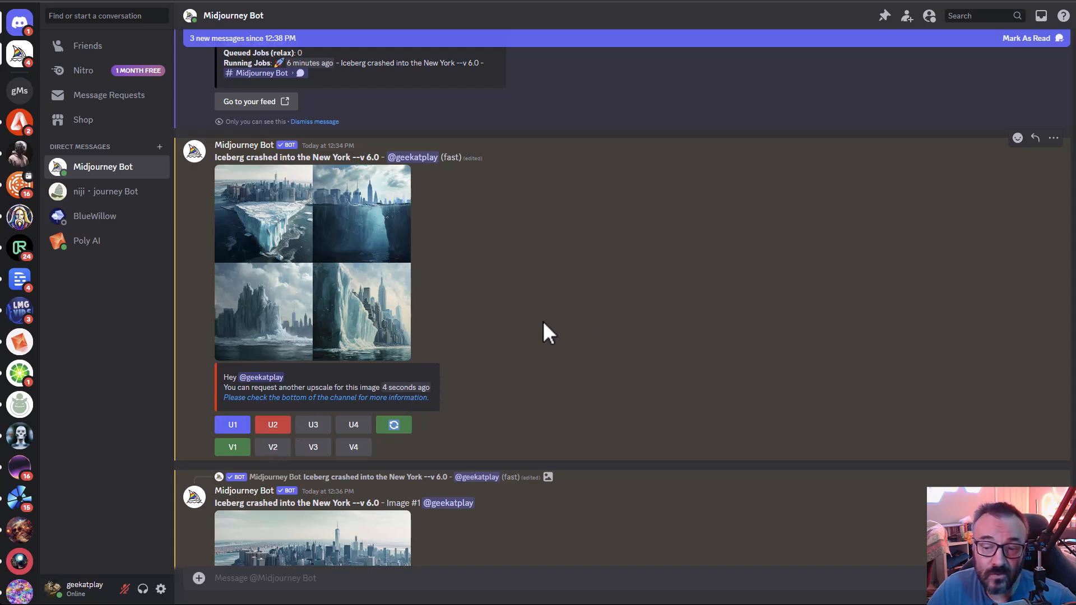
# View the upscaled second iceberg image enlarged and close its preview
pyautogui.scroll(-5, 542, 321)
pyautogui.scroll(-4, 493, 338)
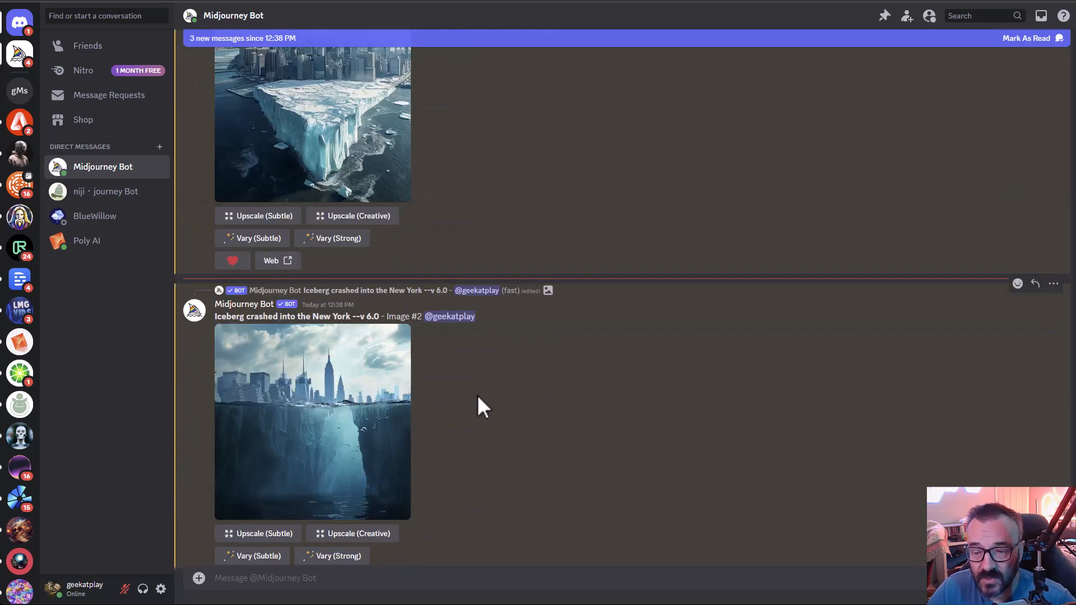
pyautogui.scroll(-3, 461, 393)
pyautogui.click(331, 283)
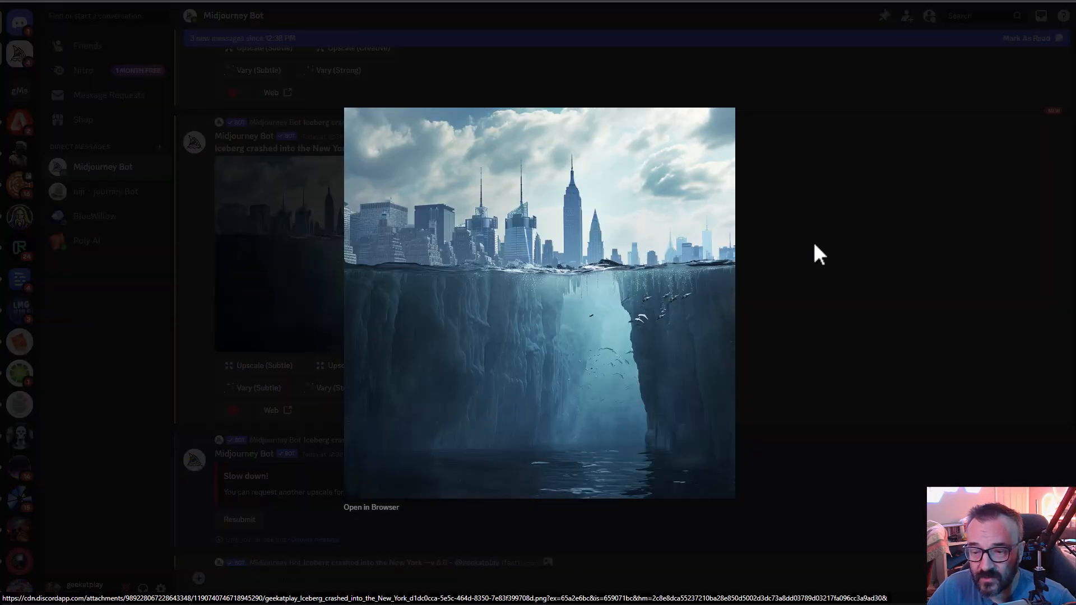
pyautogui.click(842, 289)
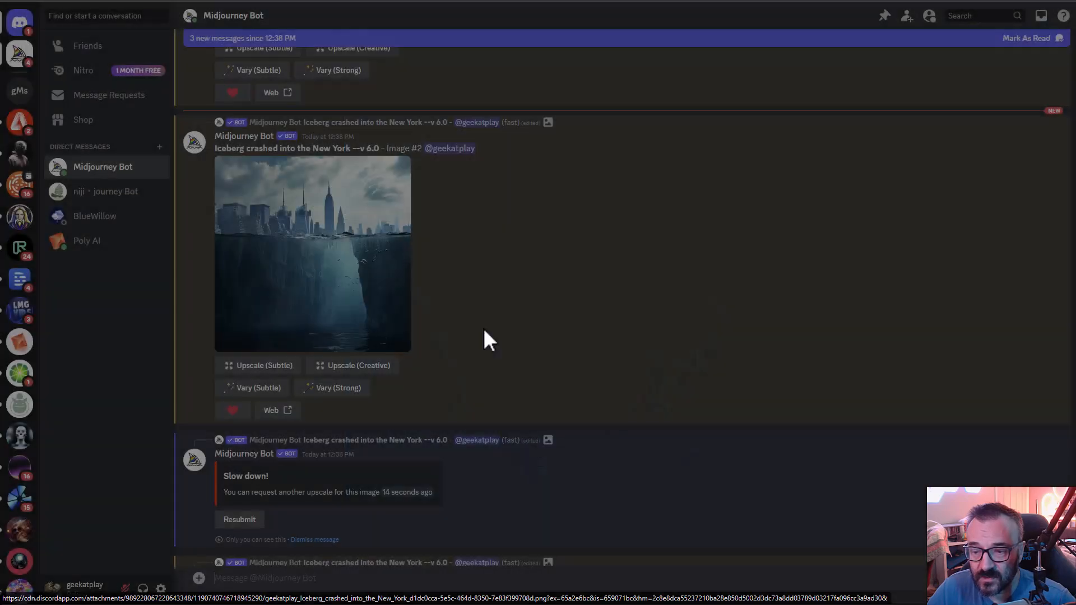
# View the remixed retro oil-painting iceberg grid enlarged and close its preview
pyautogui.scroll(-4, 452, 311)
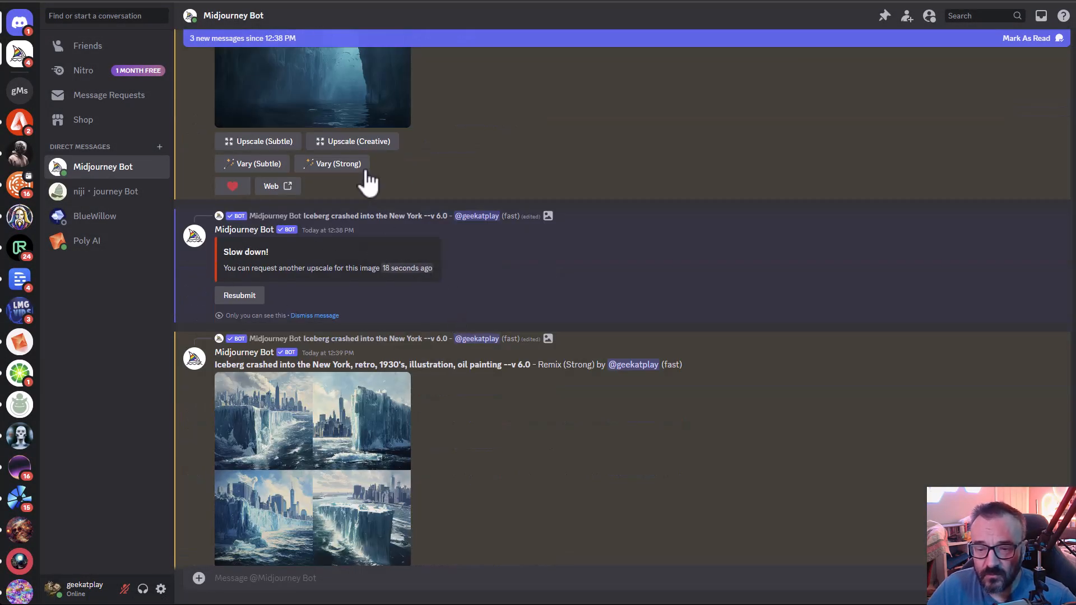
pyautogui.scroll(-1, 460, 342)
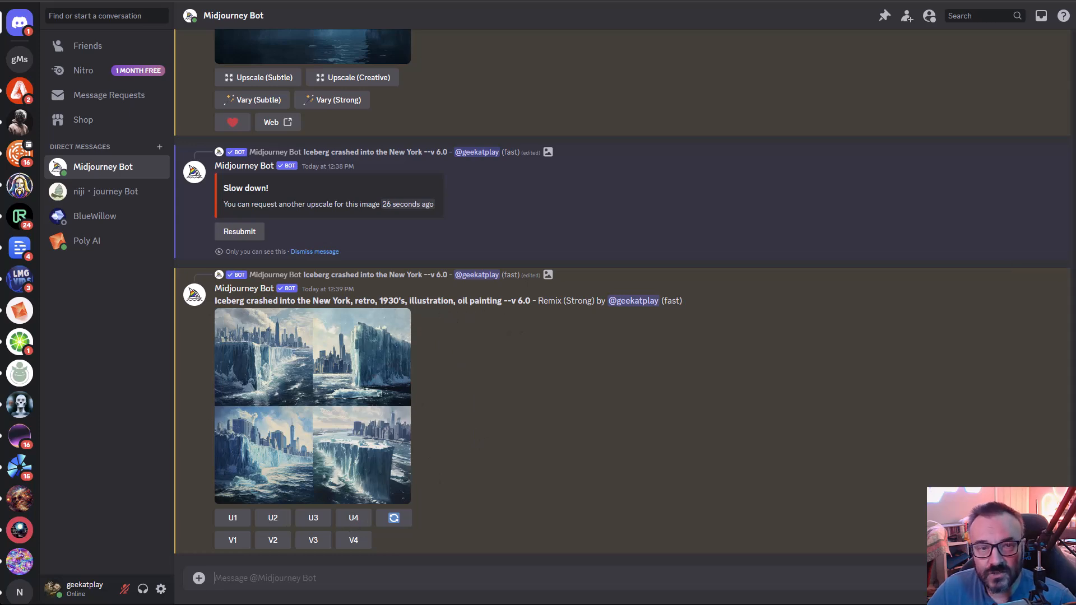
pyautogui.click(296, 368)
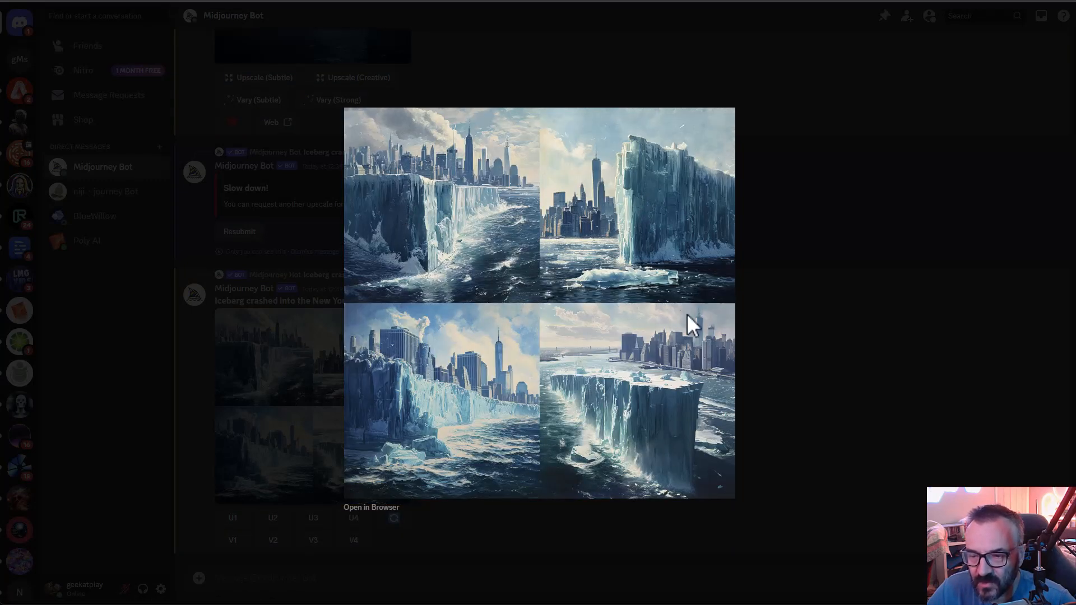
pyautogui.click(852, 352)
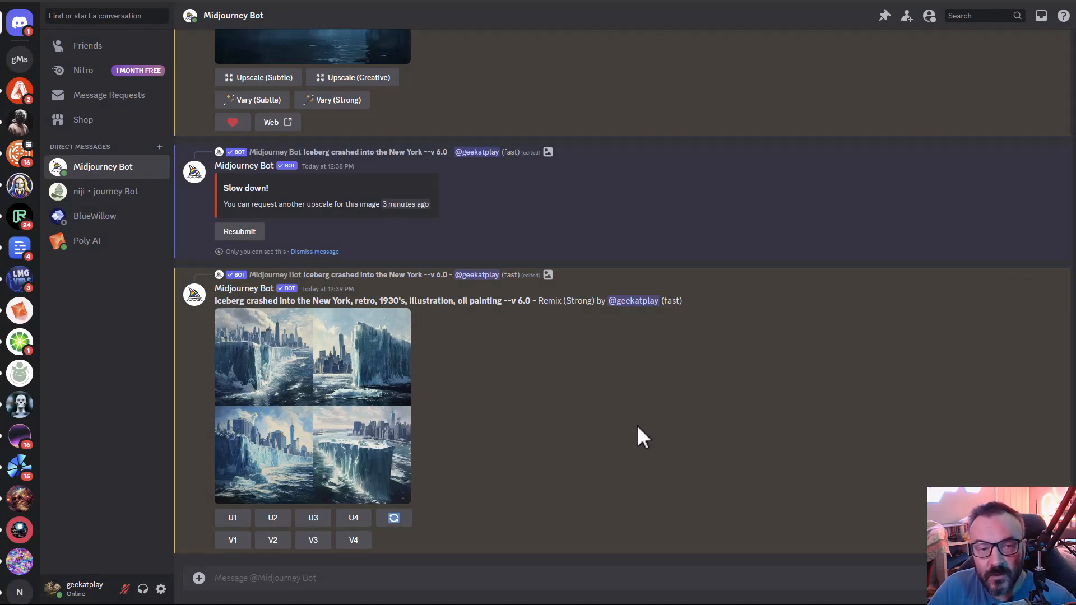
# Run the /settings command to show the Midjourney bot's personal settings
pyautogui.click(488, 586)
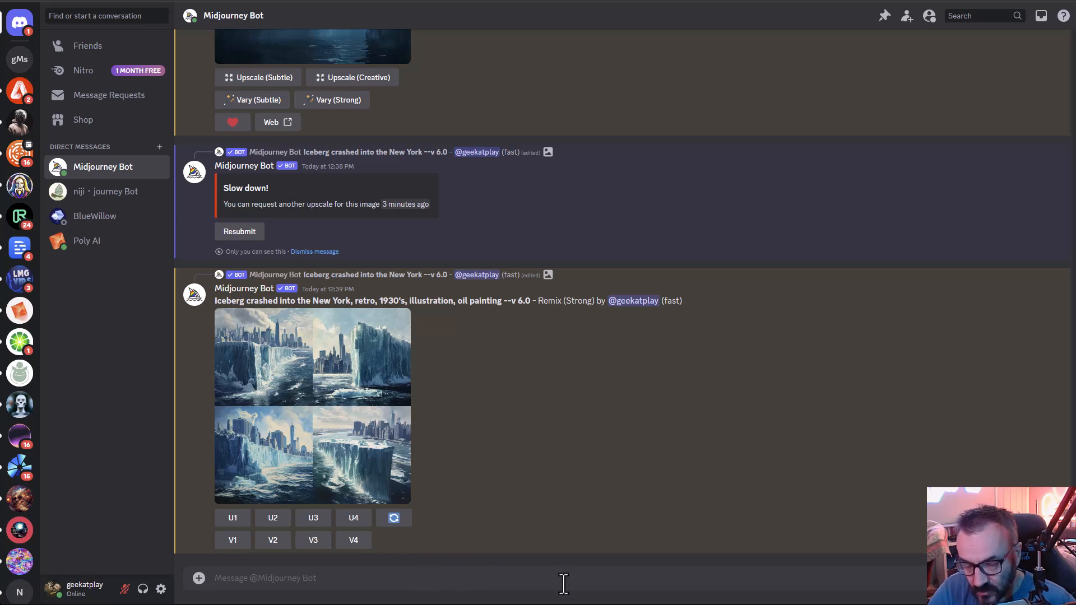
pyautogui.write('/set')
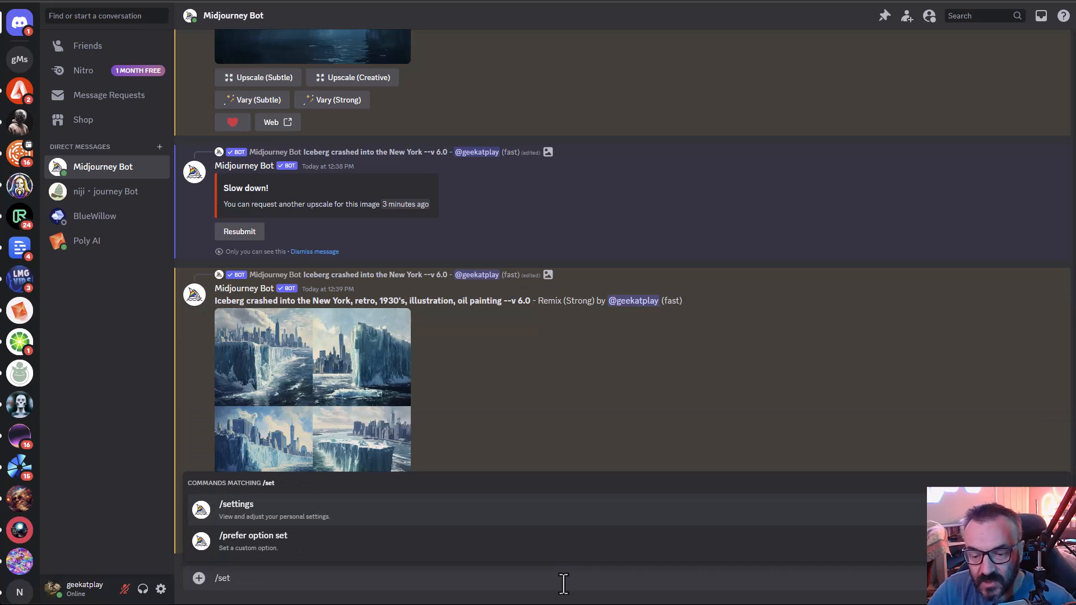
pyautogui.press('Return')
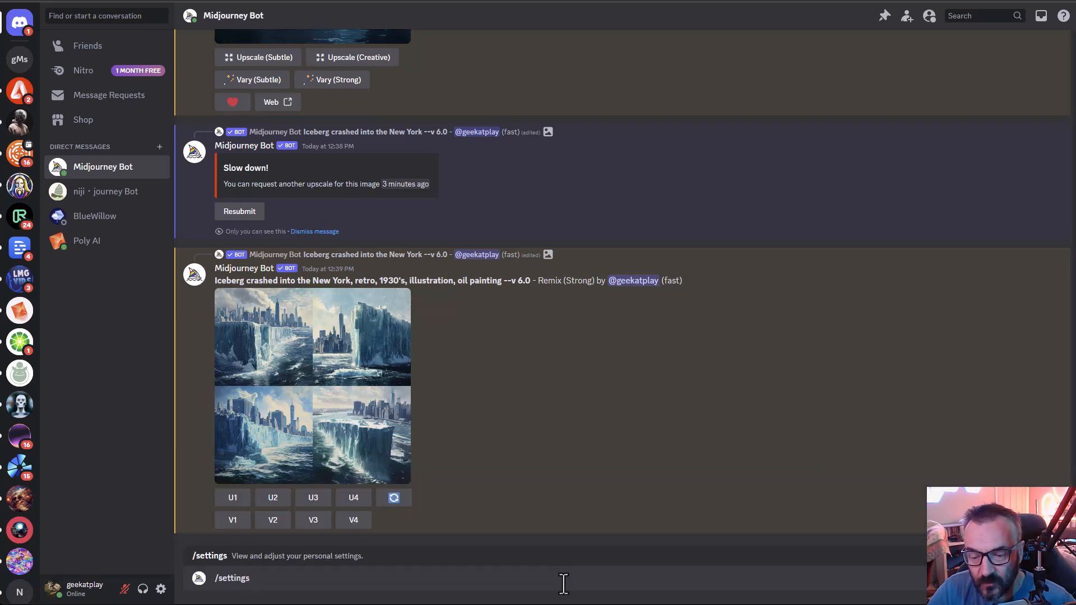
pyautogui.press('Return')
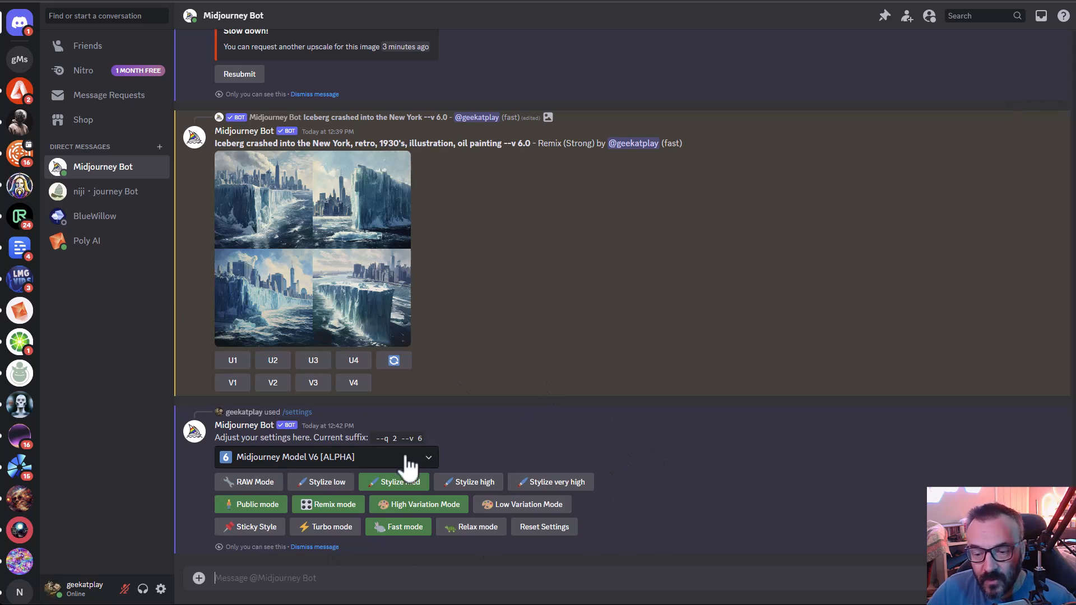
# Review the available model versions in the bot settings and select Midjourney Model V1
pyautogui.click(428, 459)
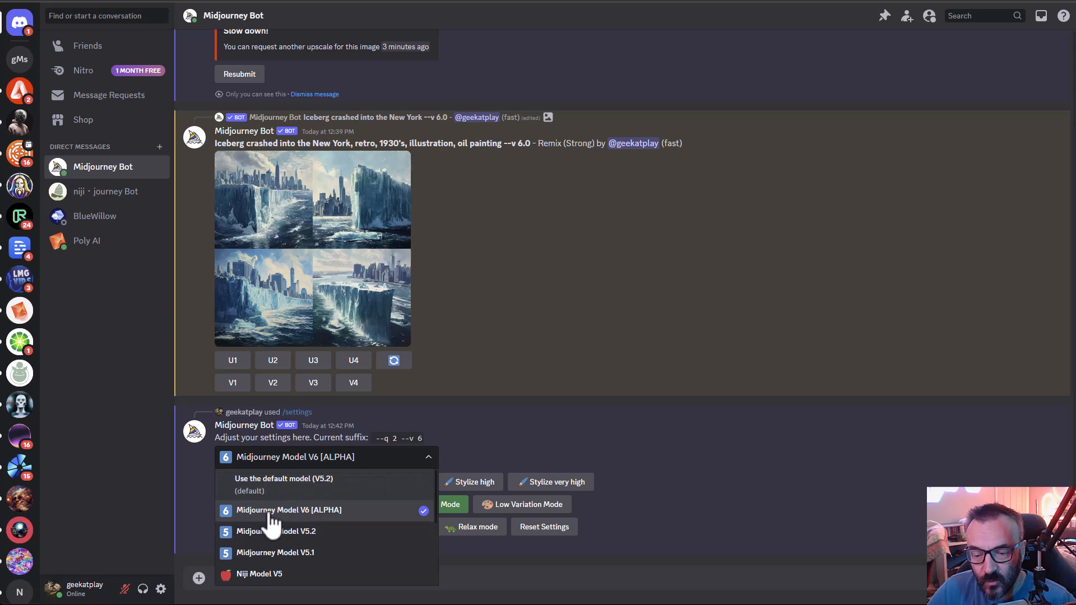
pyautogui.scroll(-2, 323, 567)
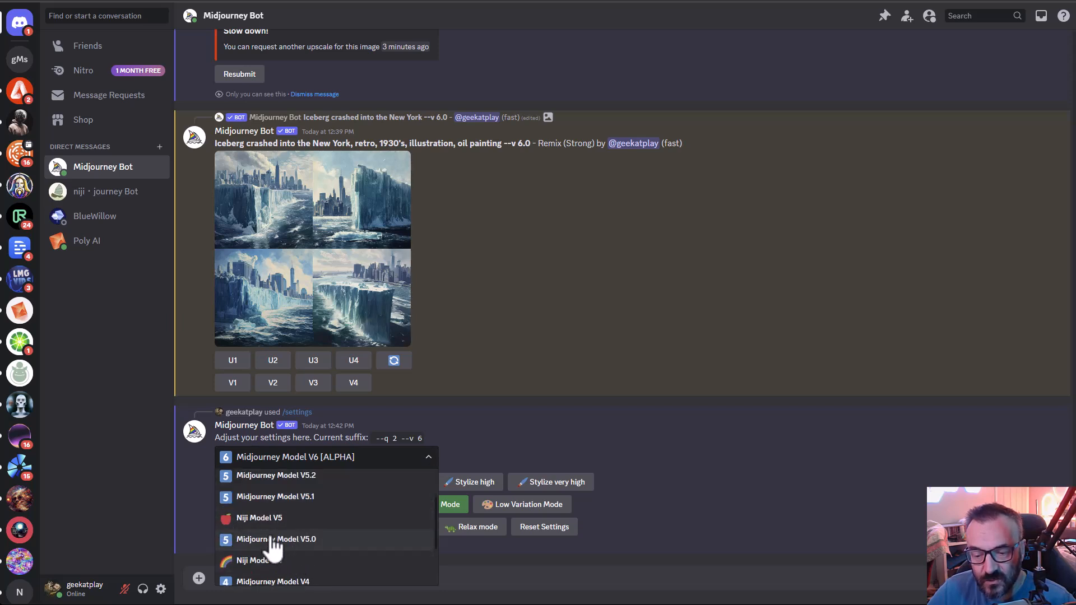
pyautogui.scroll(-2, 272, 548)
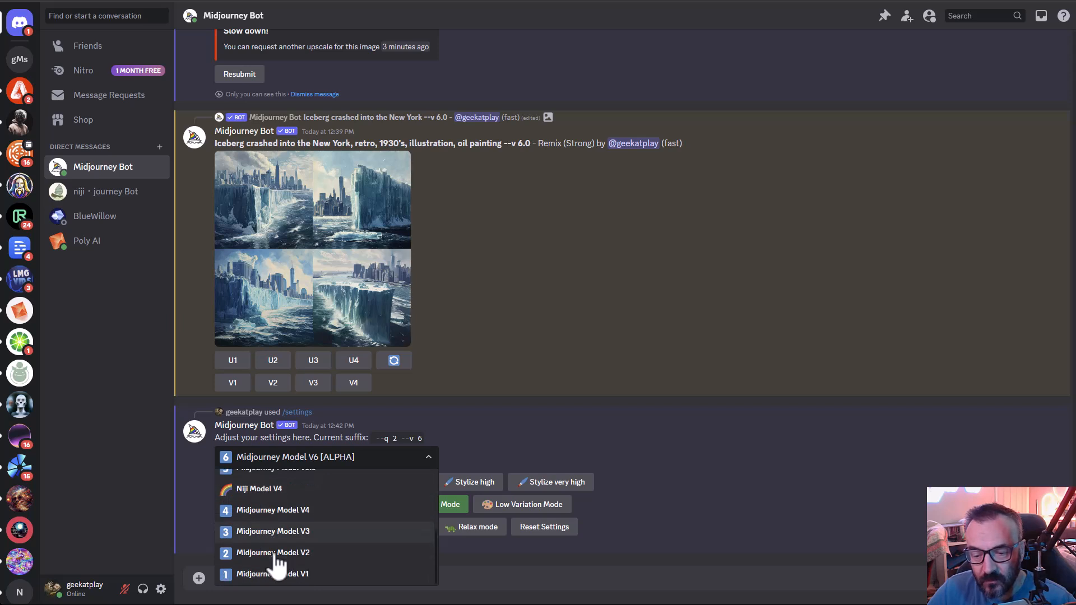
pyautogui.scroll(-1, 305, 576)
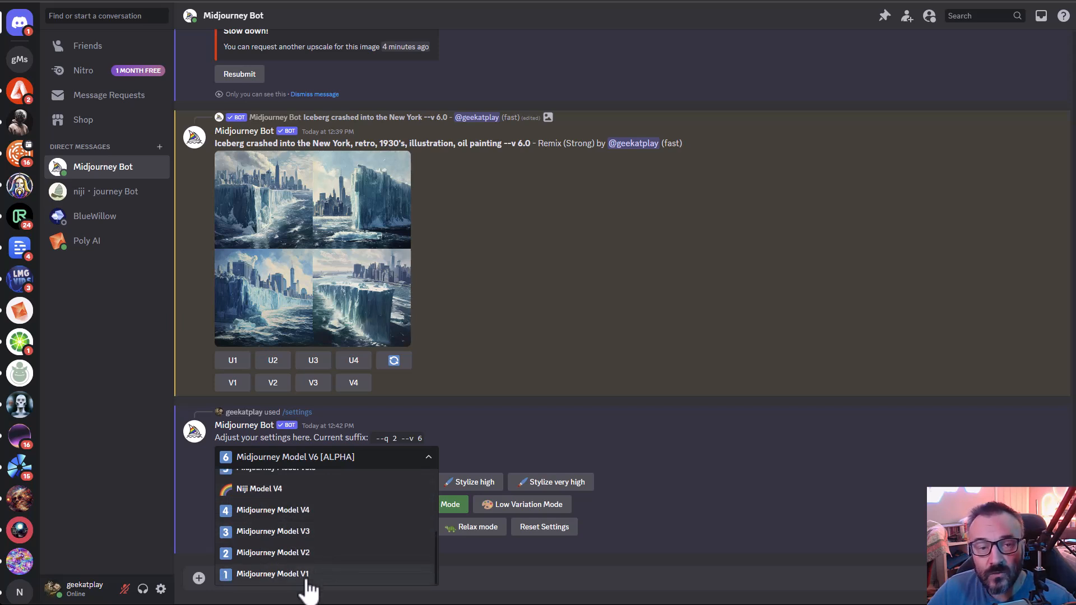
pyautogui.click(552, 411)
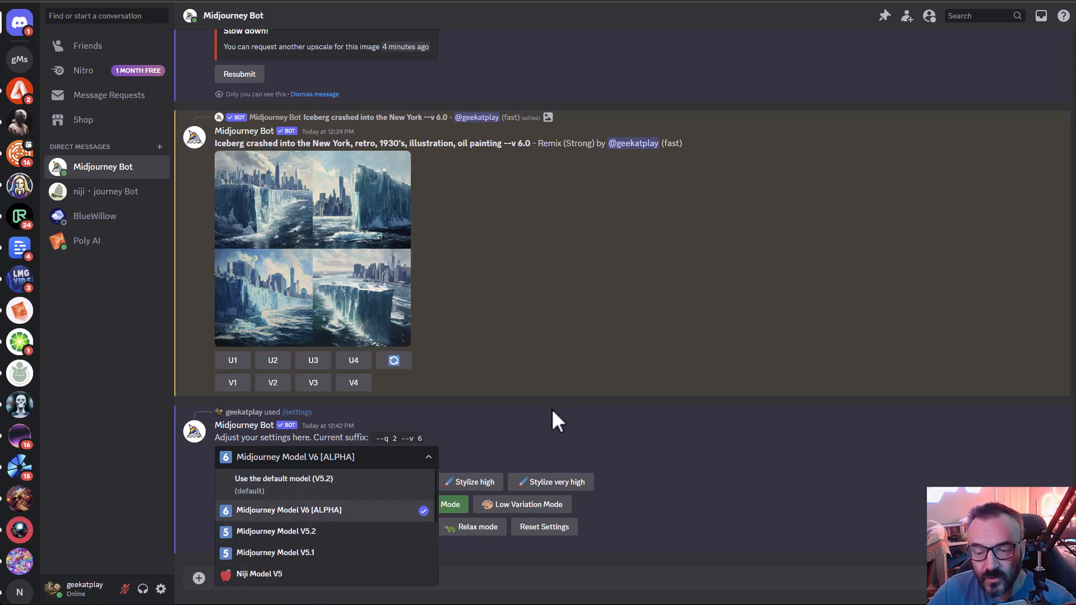
pyautogui.click(432, 465)
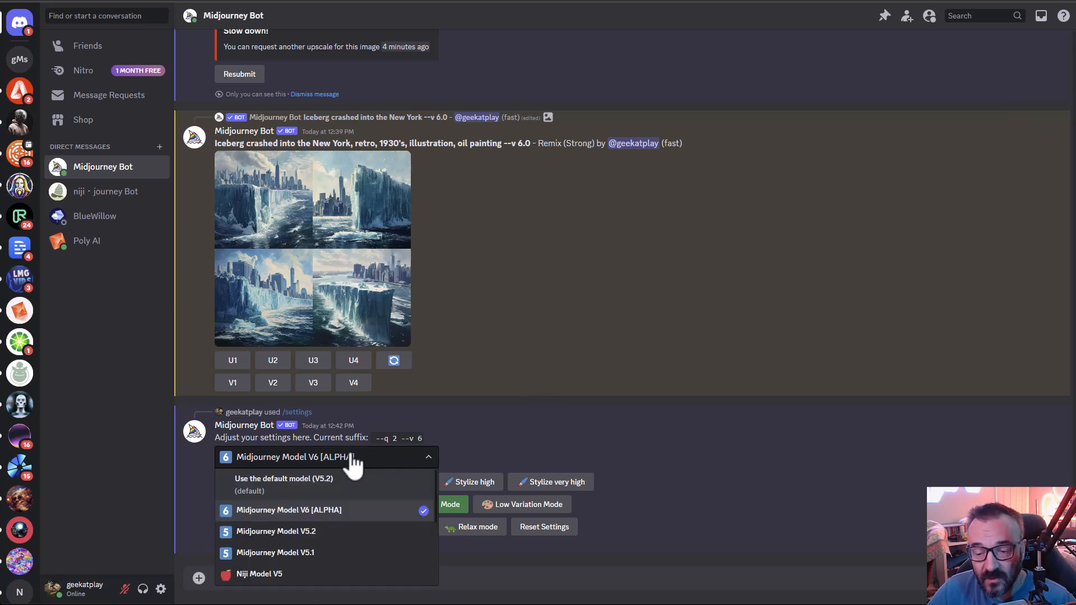
pyautogui.scroll(-2, 318, 555)
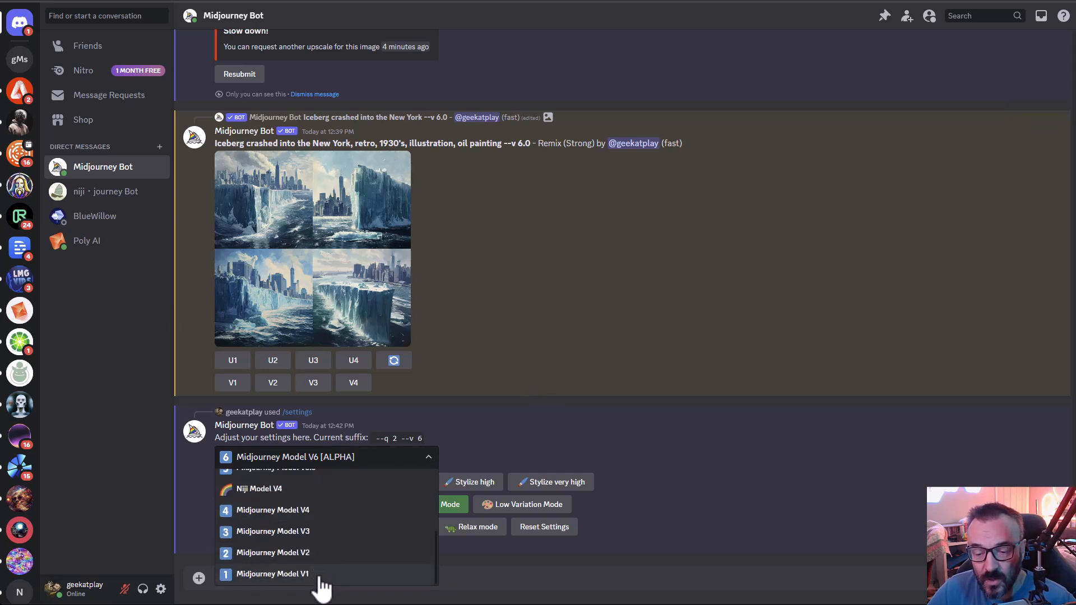
pyautogui.click(321, 575)
pyautogui.click(306, 578)
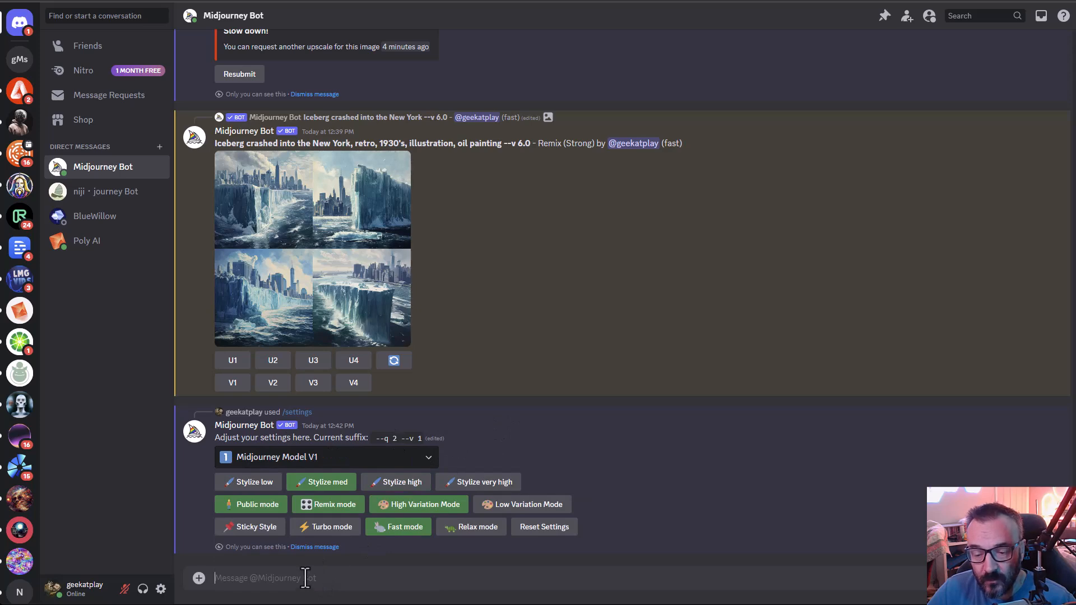
# Generate an image grid with the /imagine command using the prompt "apple with hands" and check the appended suffix
pyautogui.write('/')
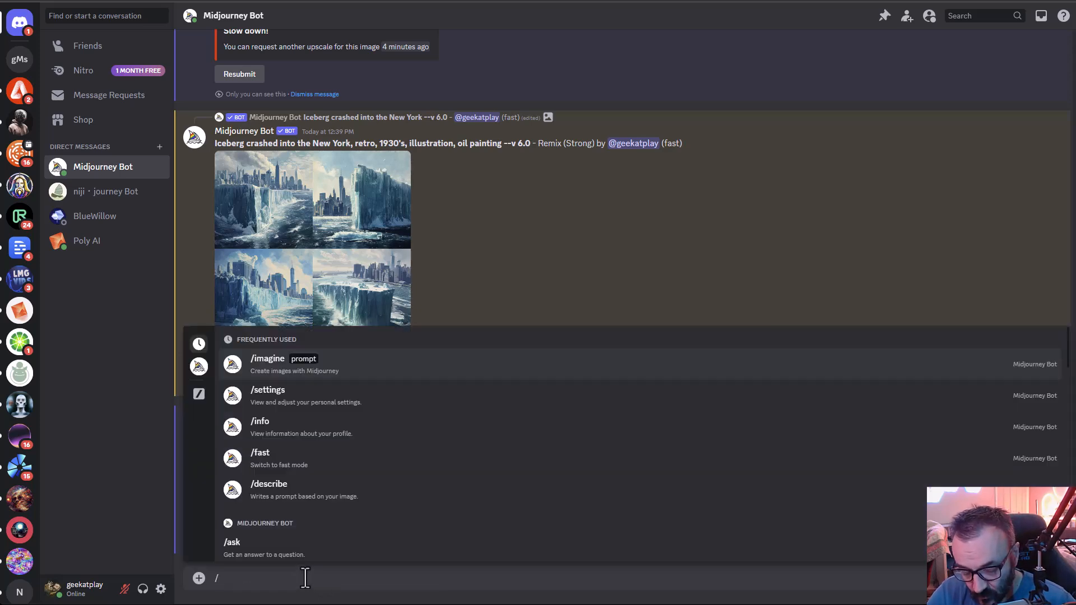
pyautogui.write('ima')
pyautogui.press('Tab')
pyautogui.write('ap')
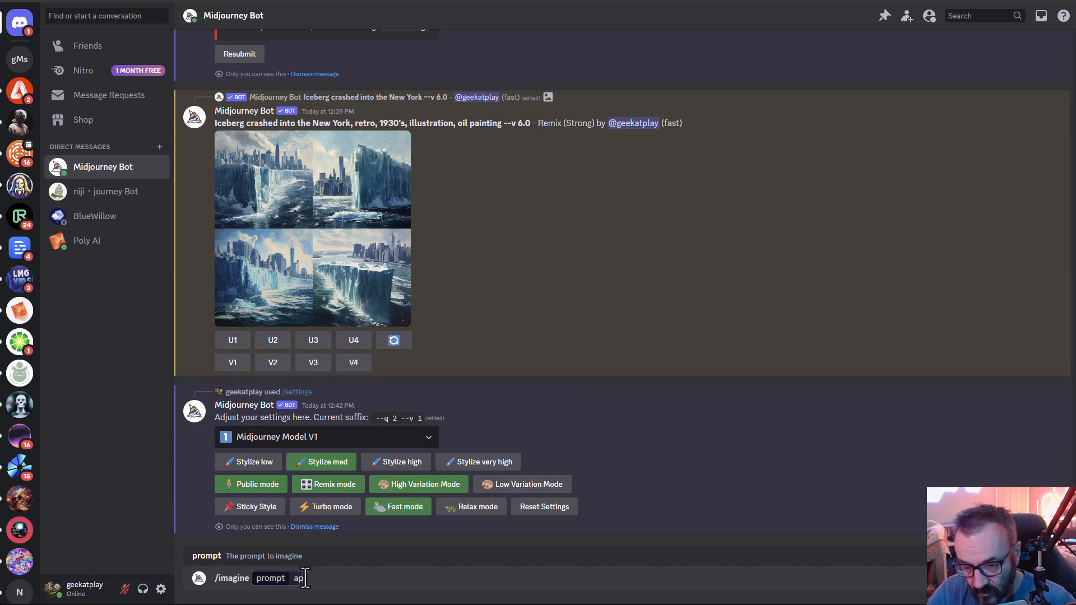
pyautogui.write('ple with hands')
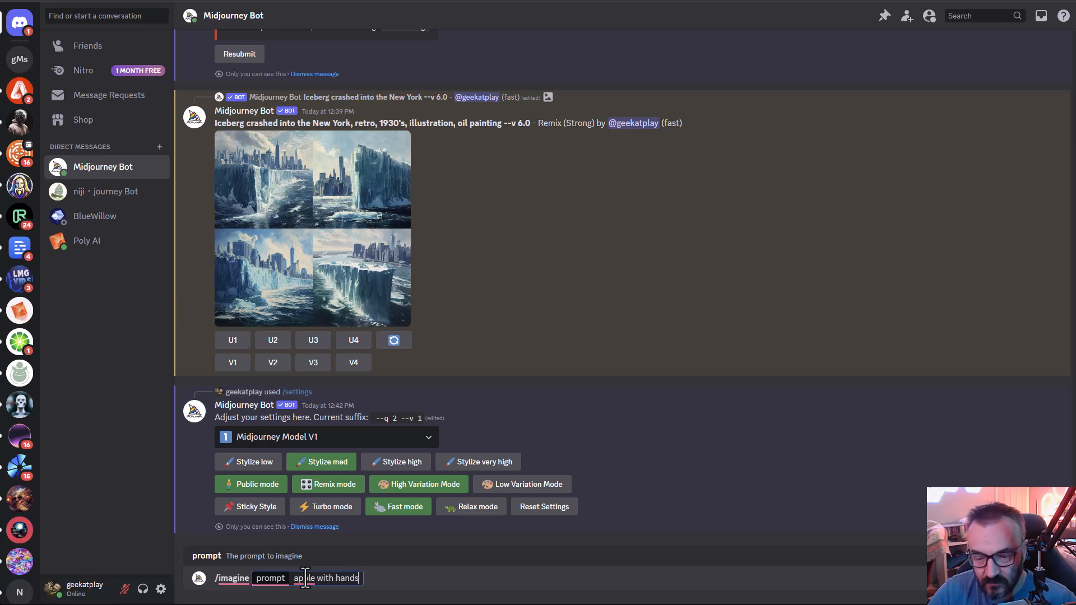
pyautogui.press('Return')
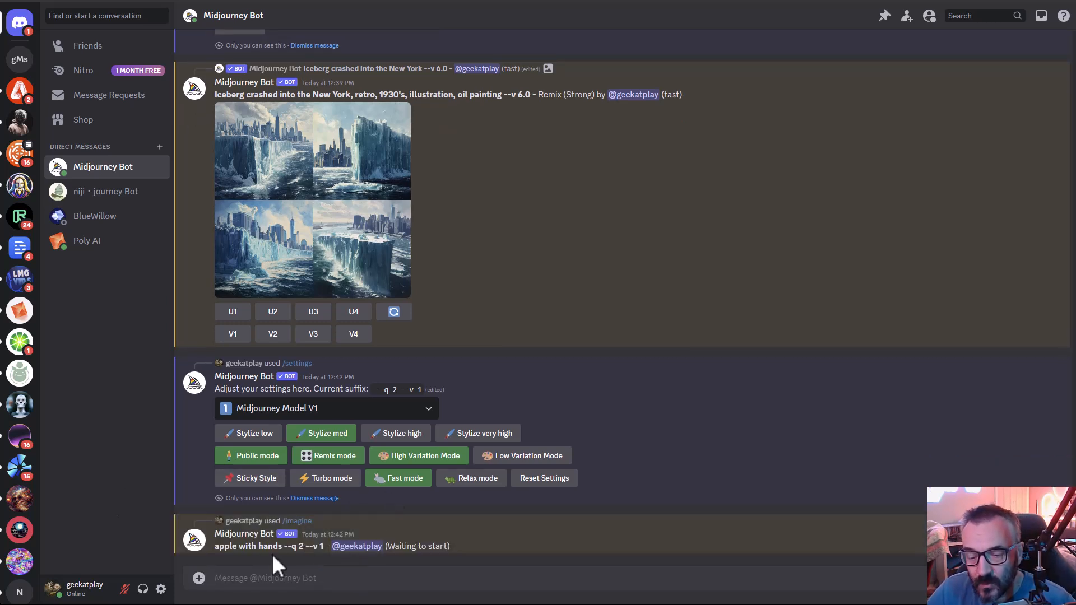
pyautogui.moveTo(284, 547)
pyautogui.mouseDown()
pyautogui.moveTo(322, 546)
pyautogui.moveTo(285, 547)
pyautogui.moveTo(300, 548)
pyautogui.mouseUp()
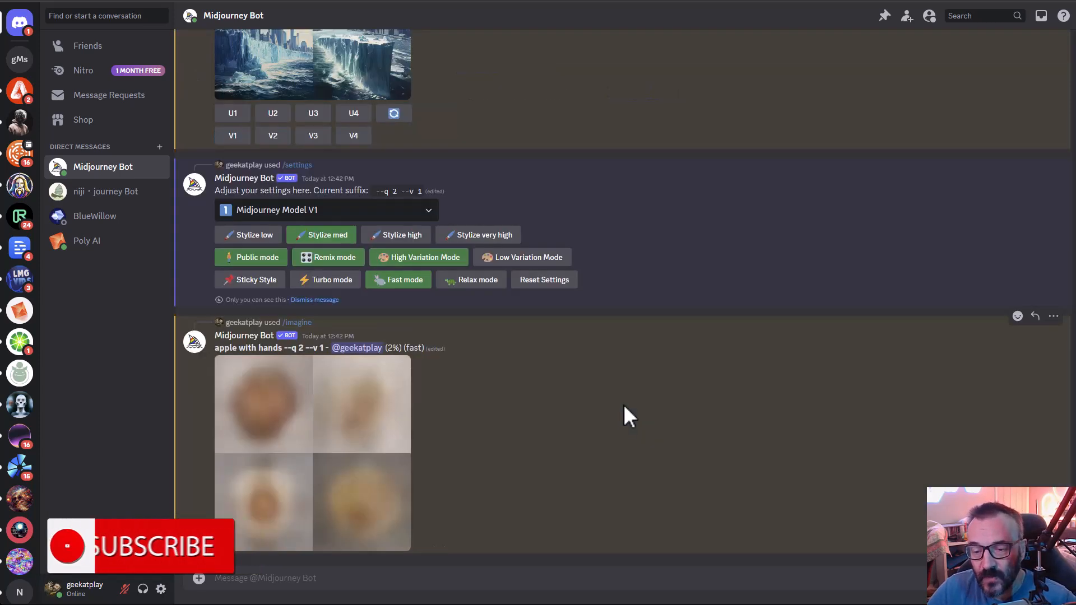
# Try to switch the bot settings from public mode to private mode
pyautogui.scroll(2, 600, 348)
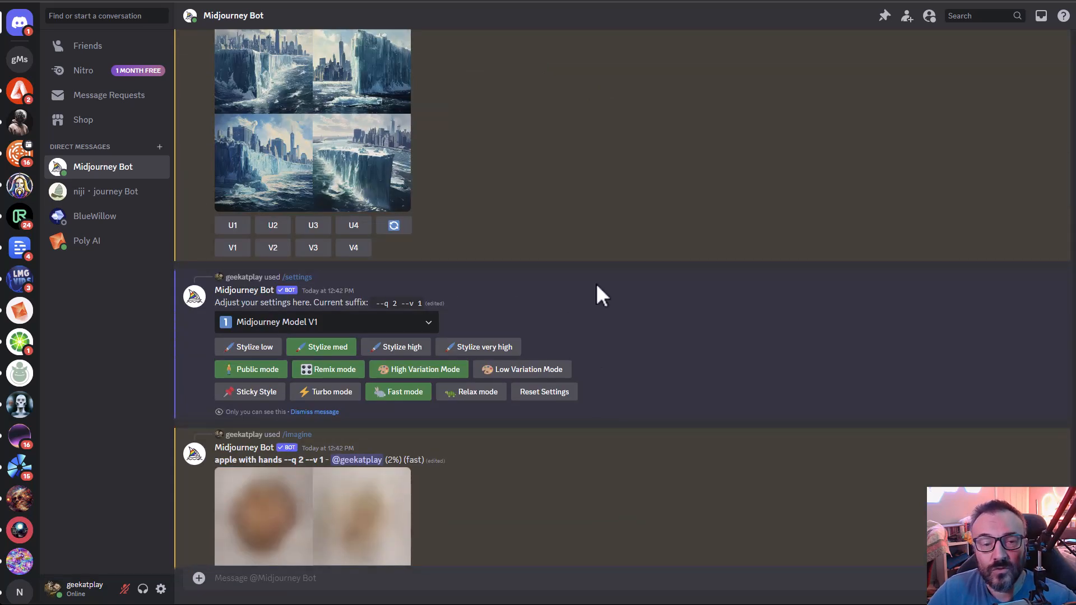
pyautogui.click(249, 383)
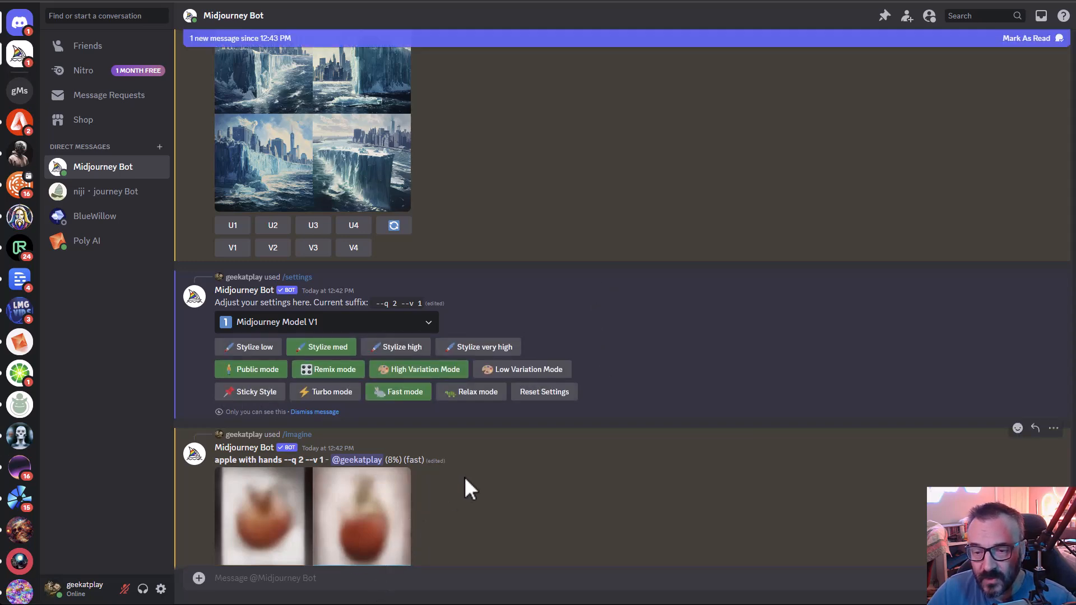
pyautogui.scroll(-3, 464, 476)
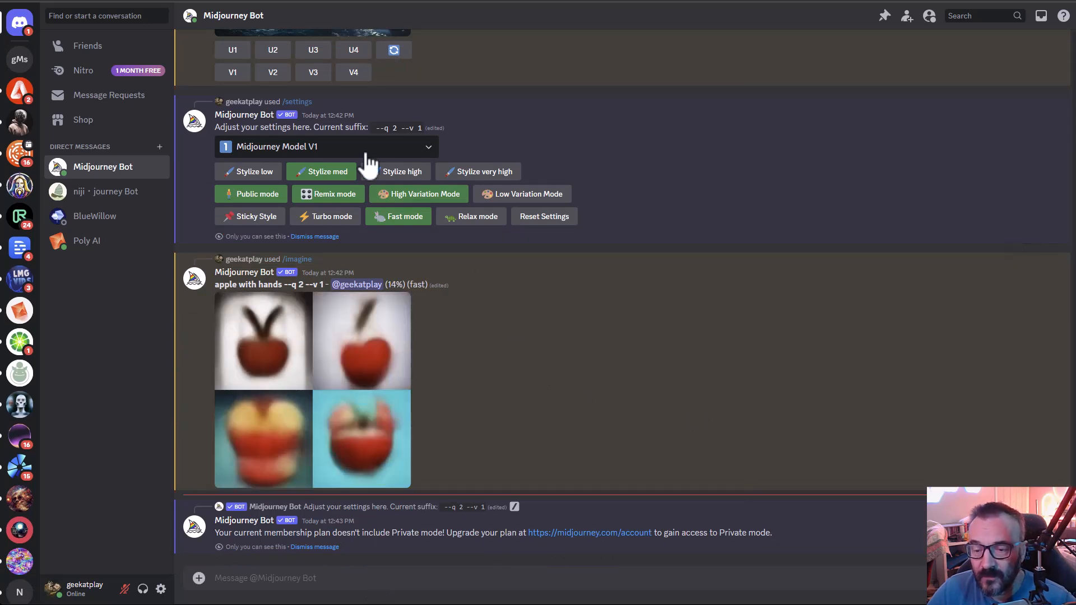
# Turn off Remix mode and create variations of the first image in the retro oil-painting iceberg grid
pyautogui.scroll(3, 507, 315)
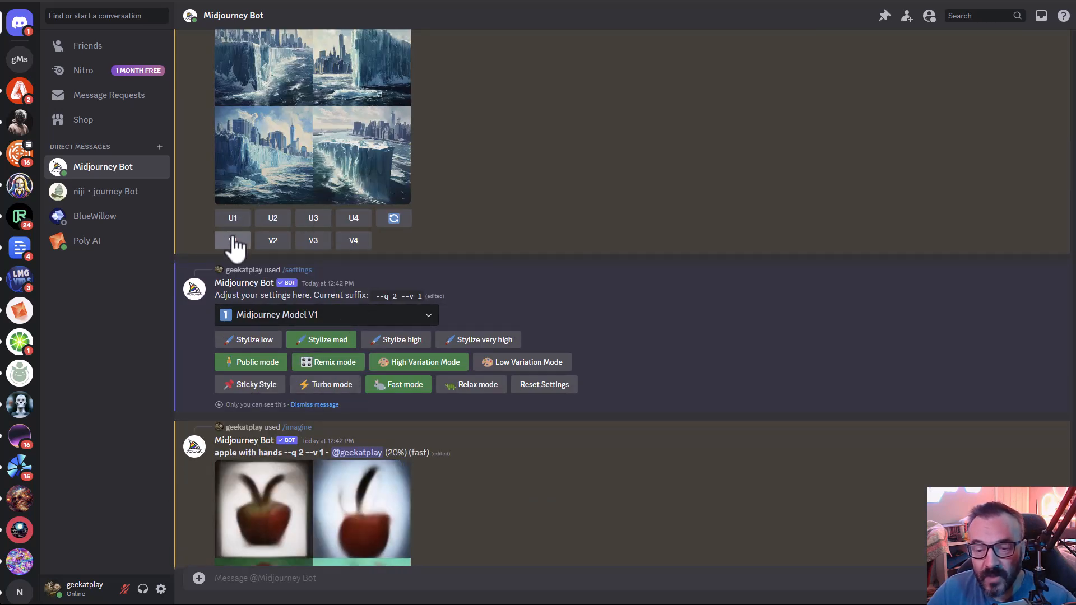
pyautogui.click(331, 365)
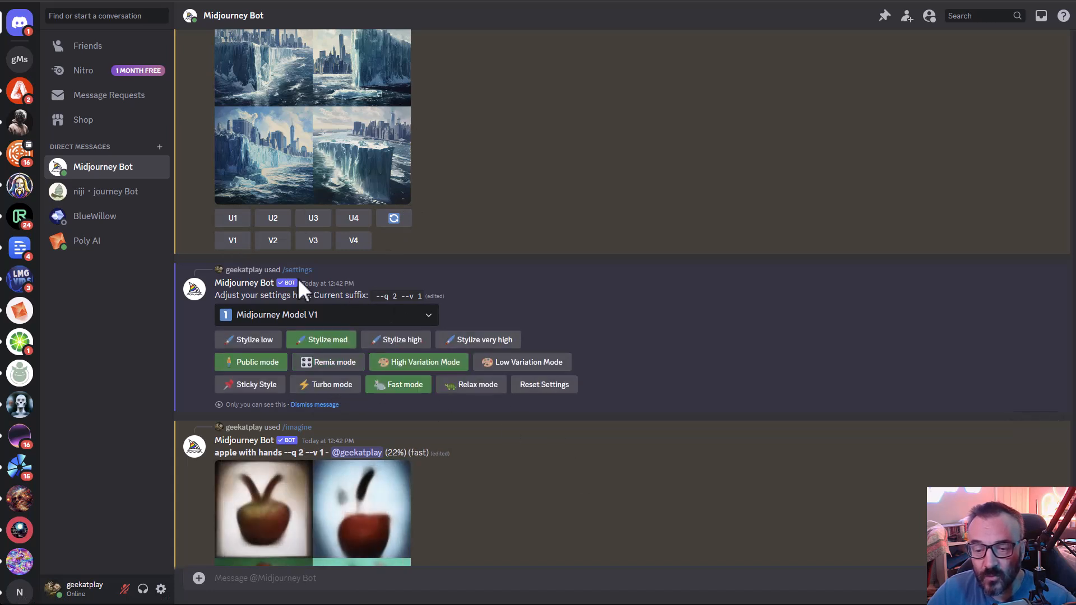
pyautogui.click(240, 241)
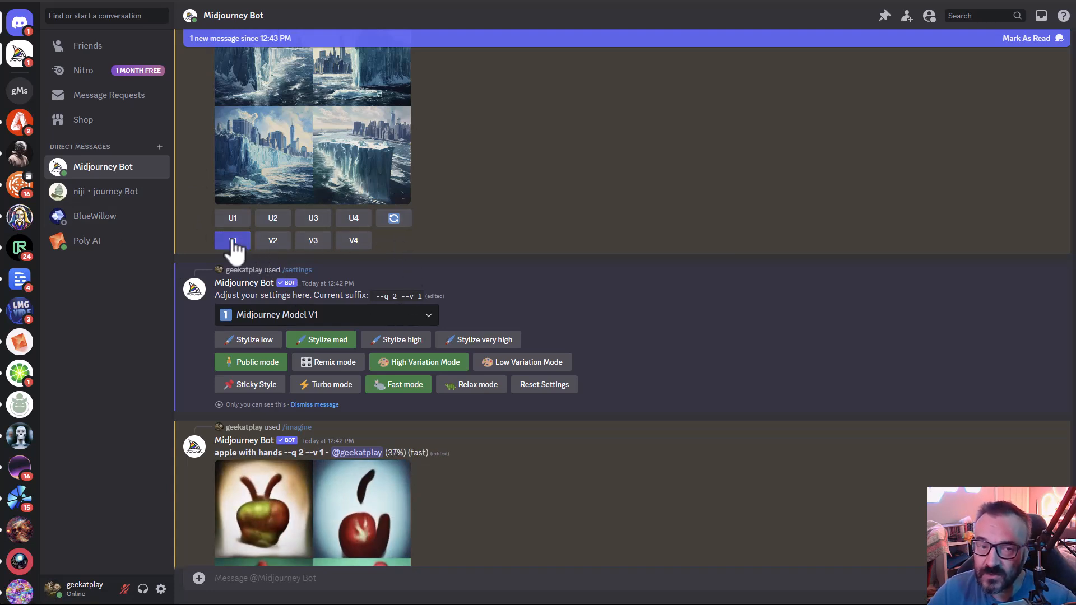
# Turn Remix mode back on and remix the second retro iceberg image, adding ", surrealistic" before --v 6.0 in its prompt
pyautogui.click(327, 364)
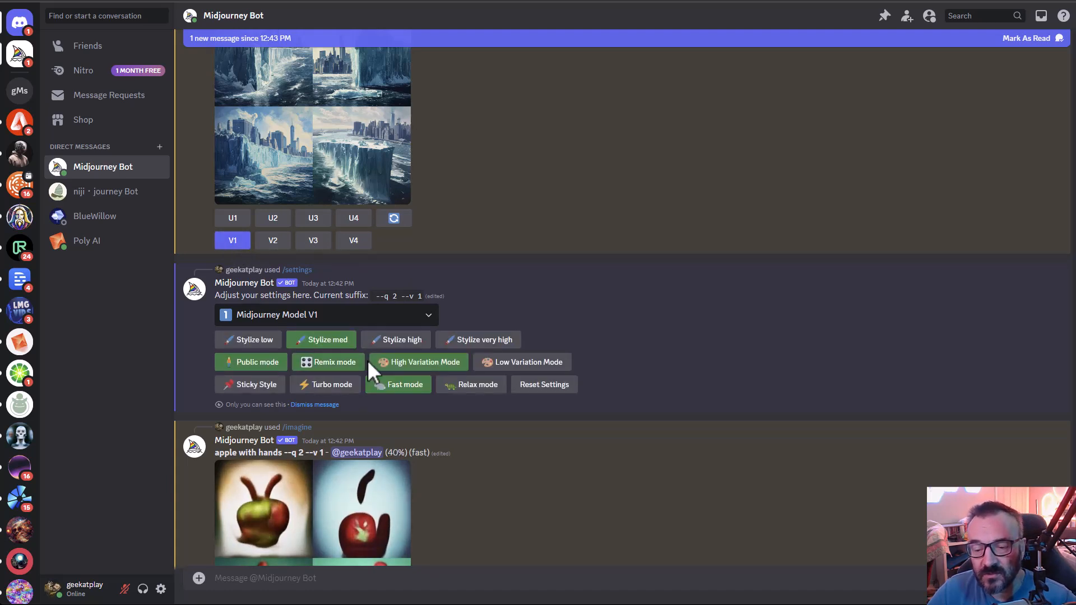
pyautogui.click(275, 242)
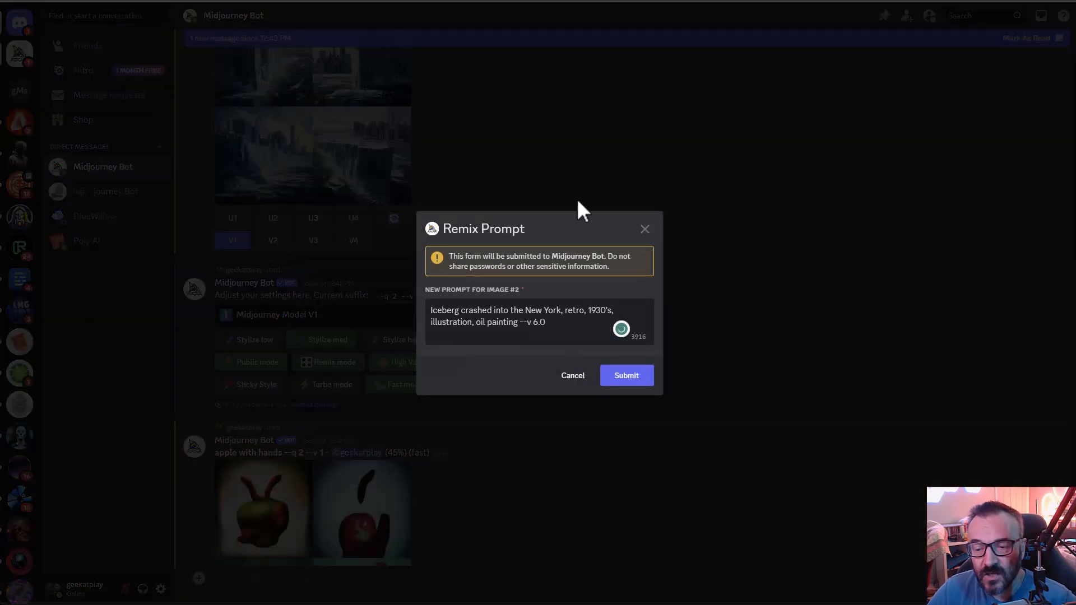
pyautogui.click(518, 322)
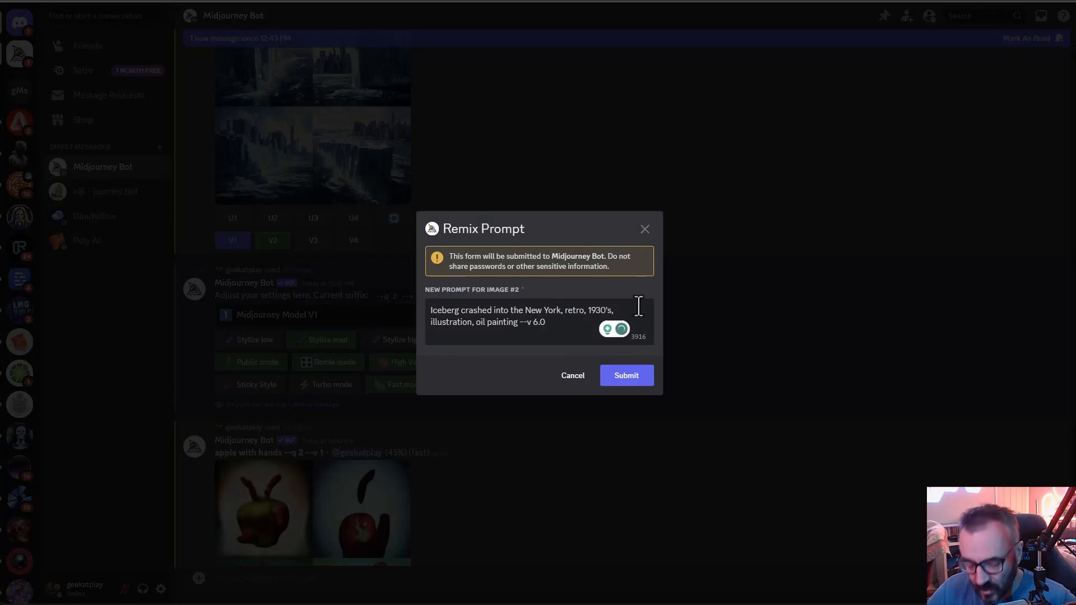
pyautogui.write(', s')
pyautogui.write('urreal')
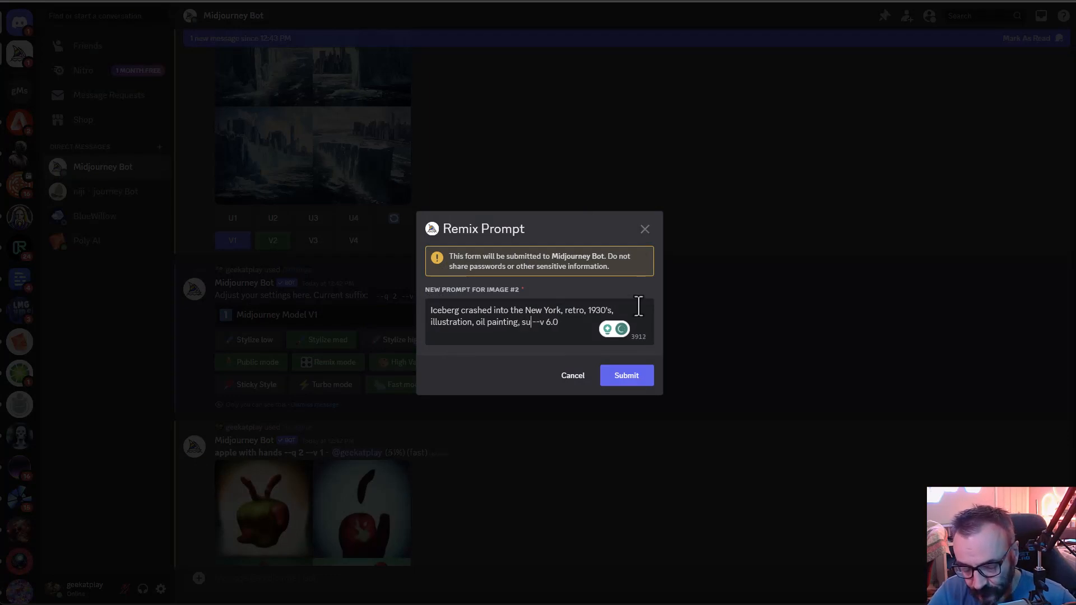
pyautogui.write('istic')
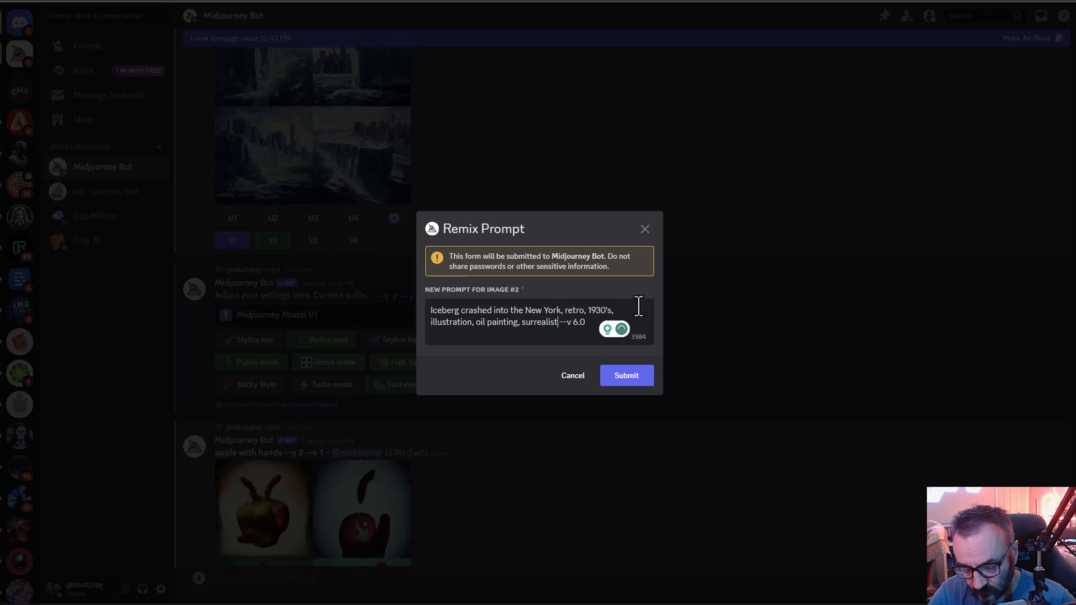
pyautogui.click(623, 377)
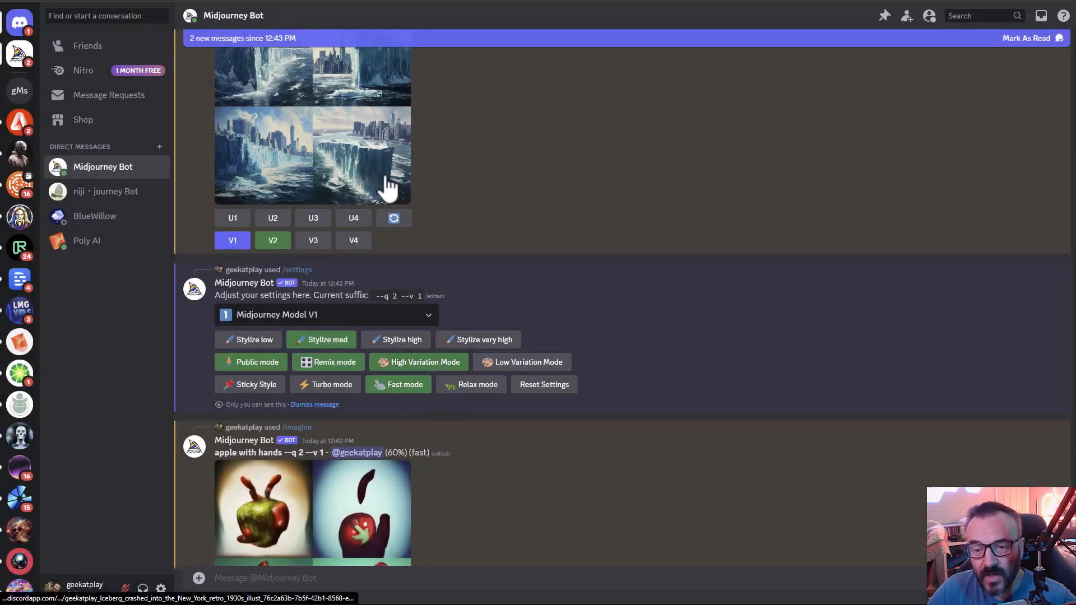
# Examine the iceberg variations, the "apple with hands" grid and the surrealistic remix, including the model version in its prompt
pyautogui.scroll(1, 469, 238)
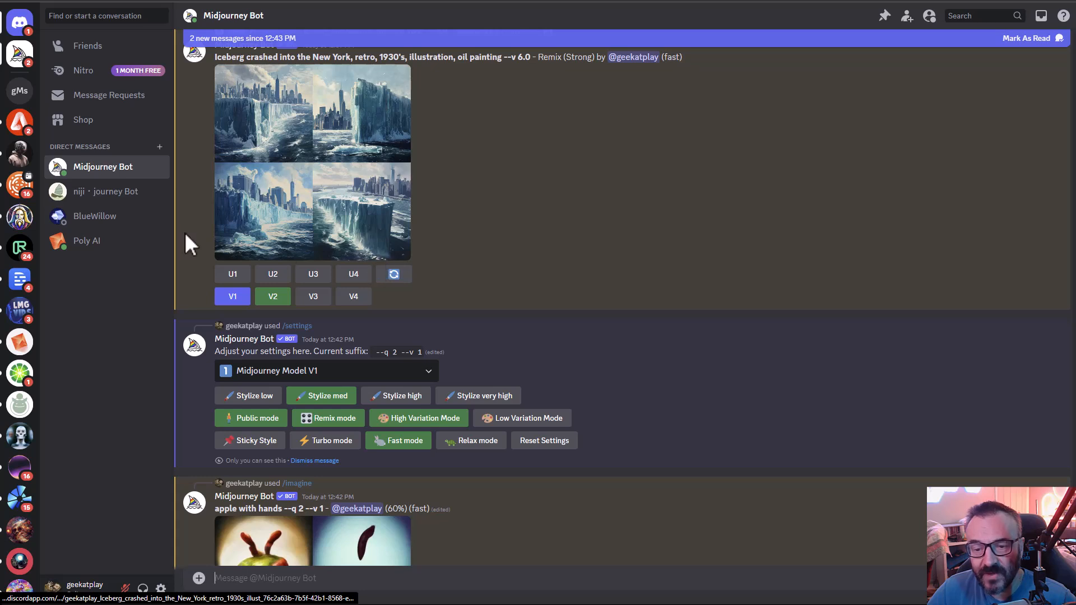
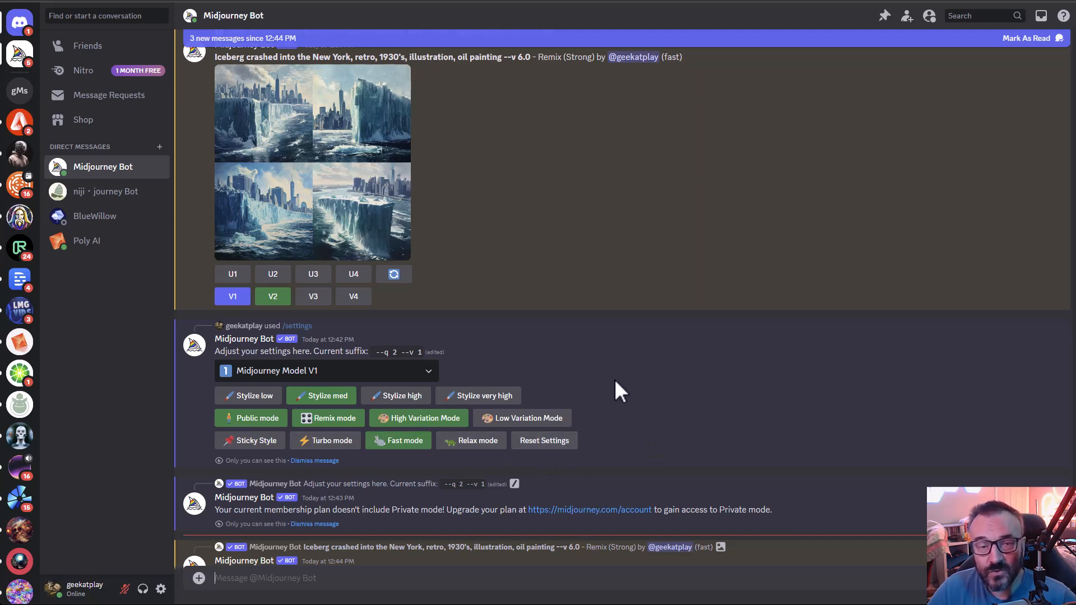
pyautogui.scroll(-6, 547, 456)
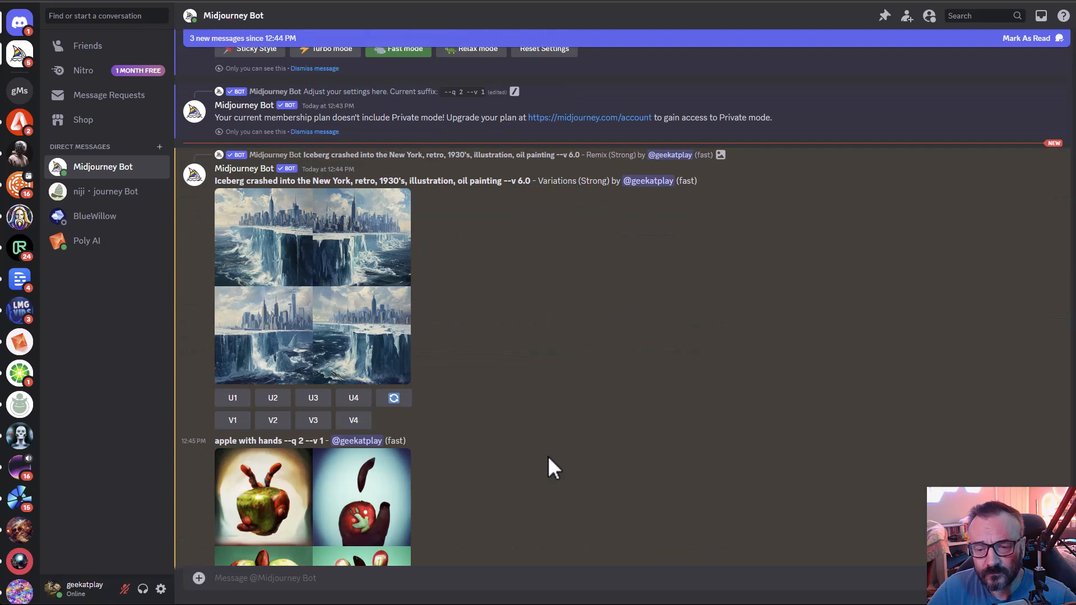
pyautogui.scroll(3, 522, 437)
pyautogui.scroll(-1, 522, 436)
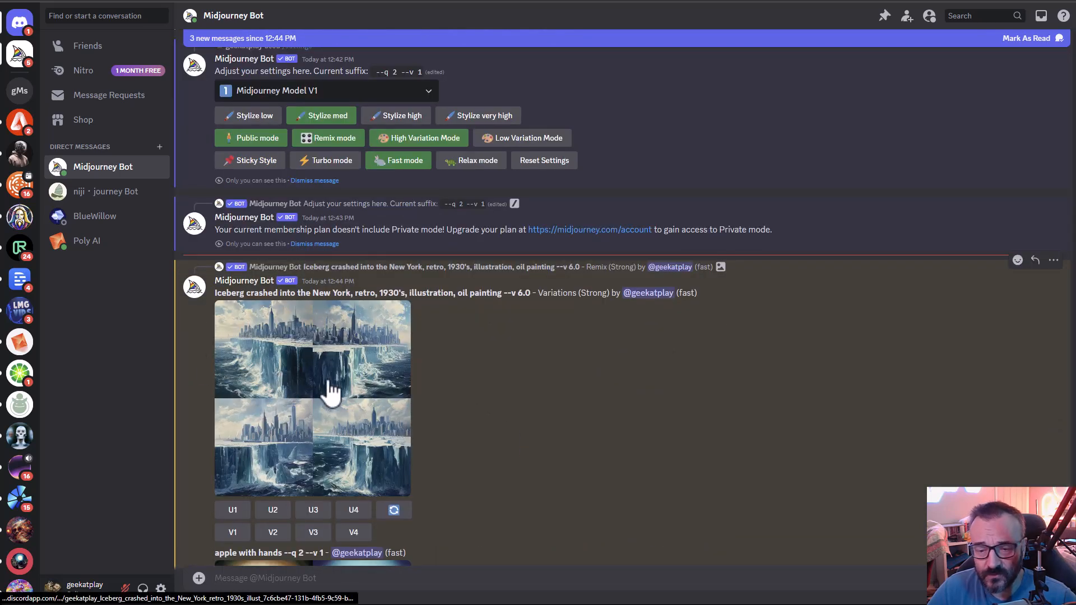
pyautogui.scroll(-7, 442, 426)
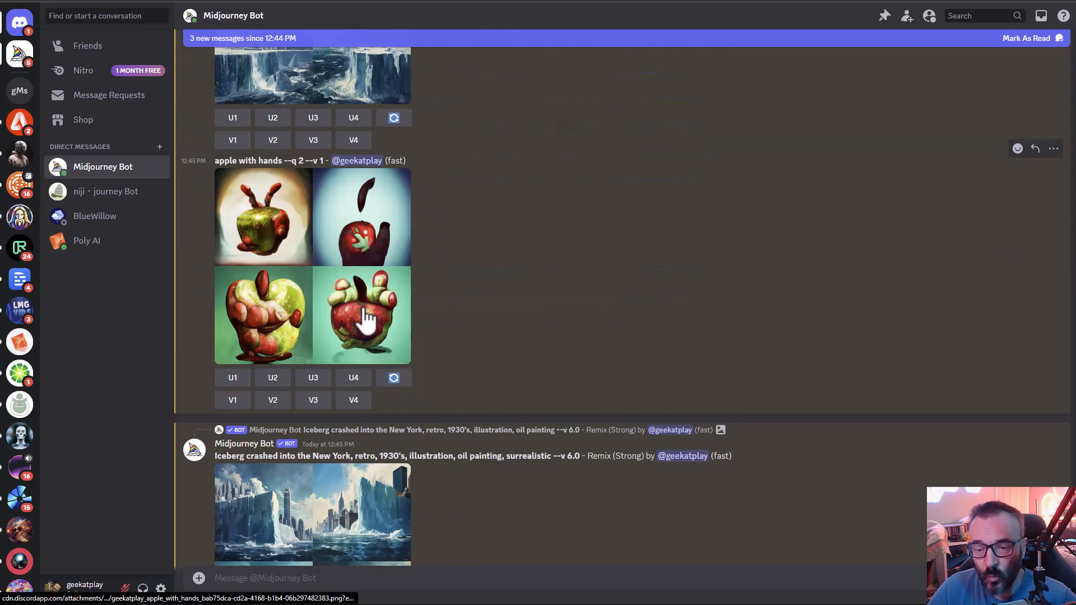
pyautogui.scroll(-3, 414, 376)
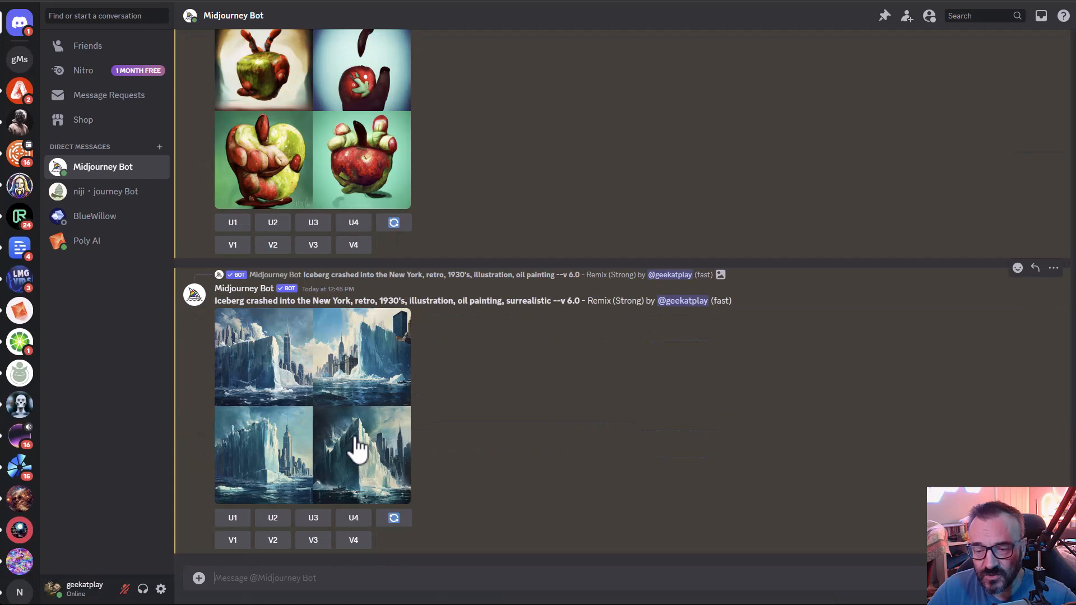
pyautogui.moveTo(560, 302); pyautogui.dragTo(579, 303)
pyautogui.scroll(3, 508, 358)
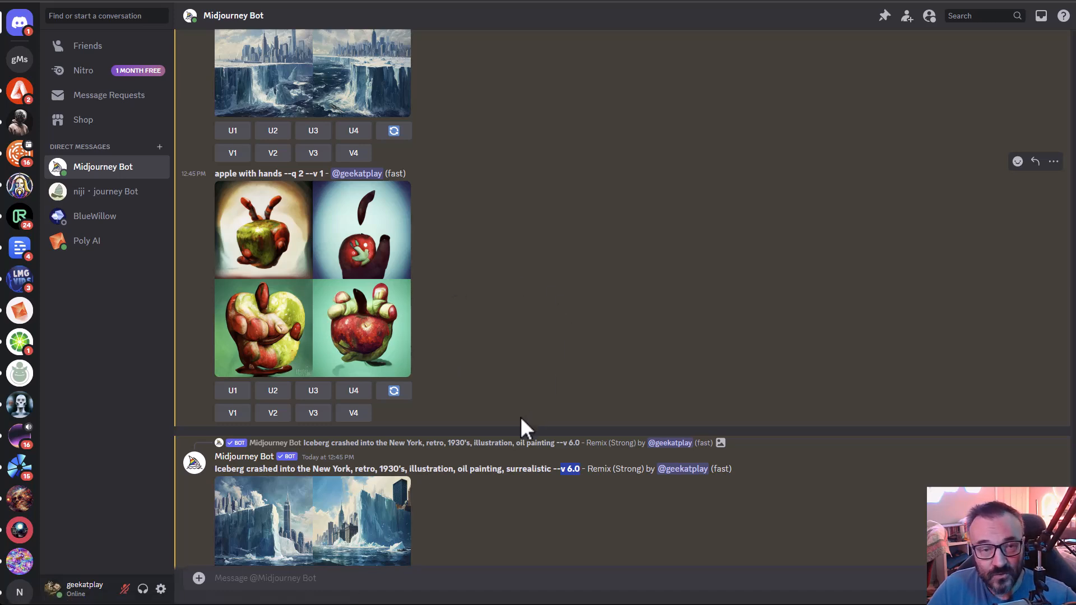
pyautogui.scroll(-3, 521, 427)
# Run the /settings command and select Midjourney Model V6 [ALPHA] as the bot's model
pyautogui.click(337, 580)
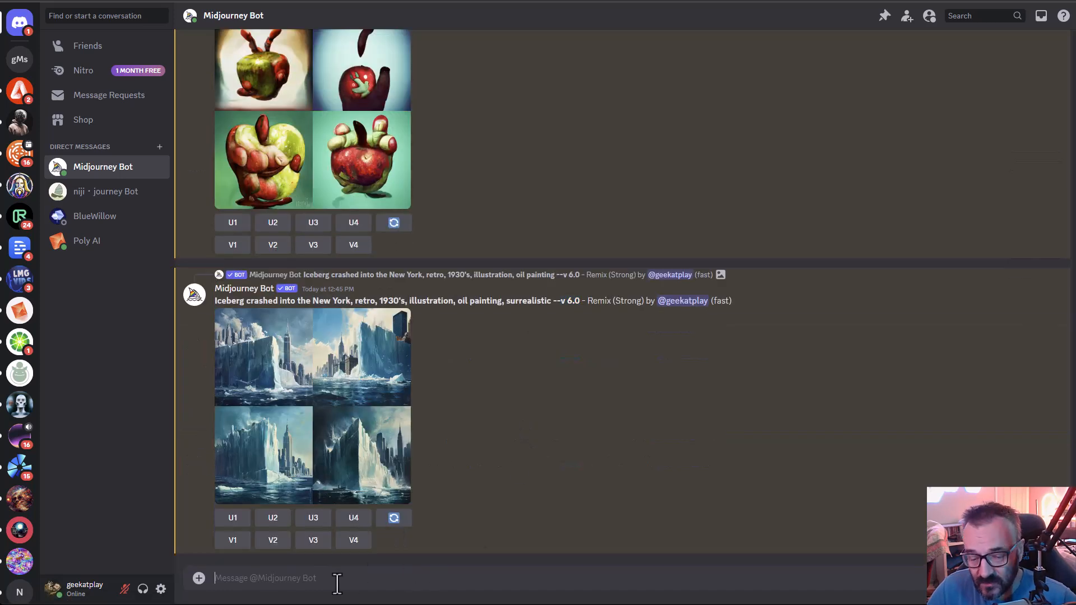
pyautogui.write('/se')
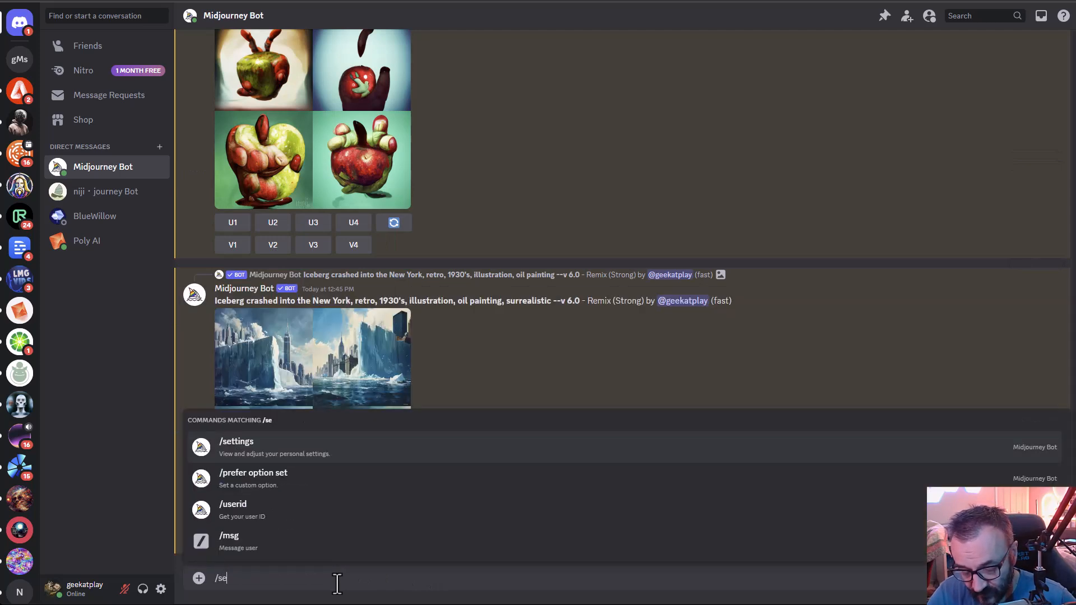
pyautogui.write('ttings')
pyautogui.press('Tab')
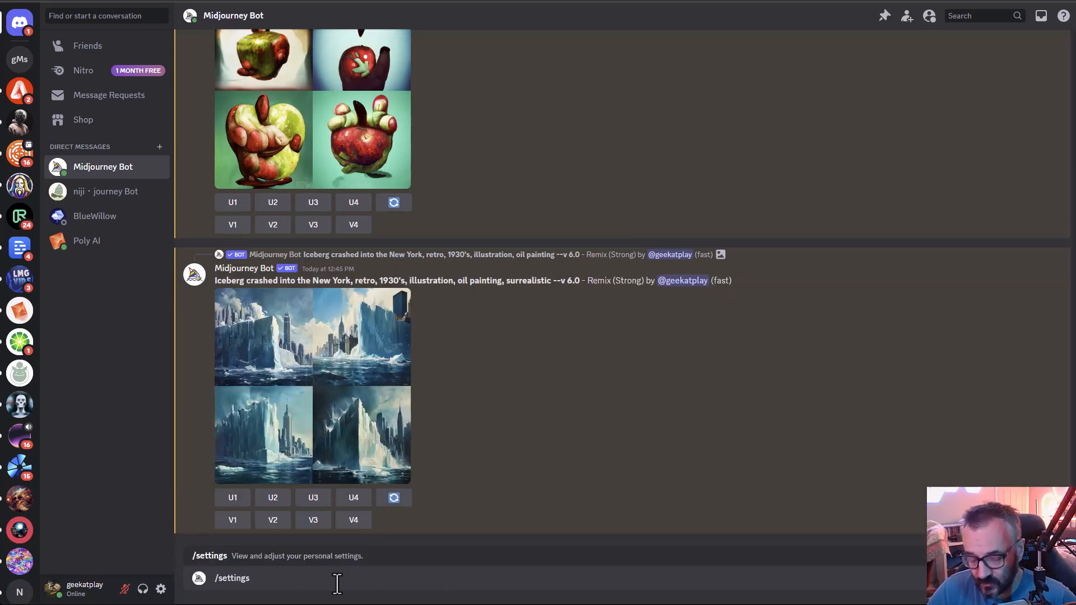
pyautogui.press('Return')
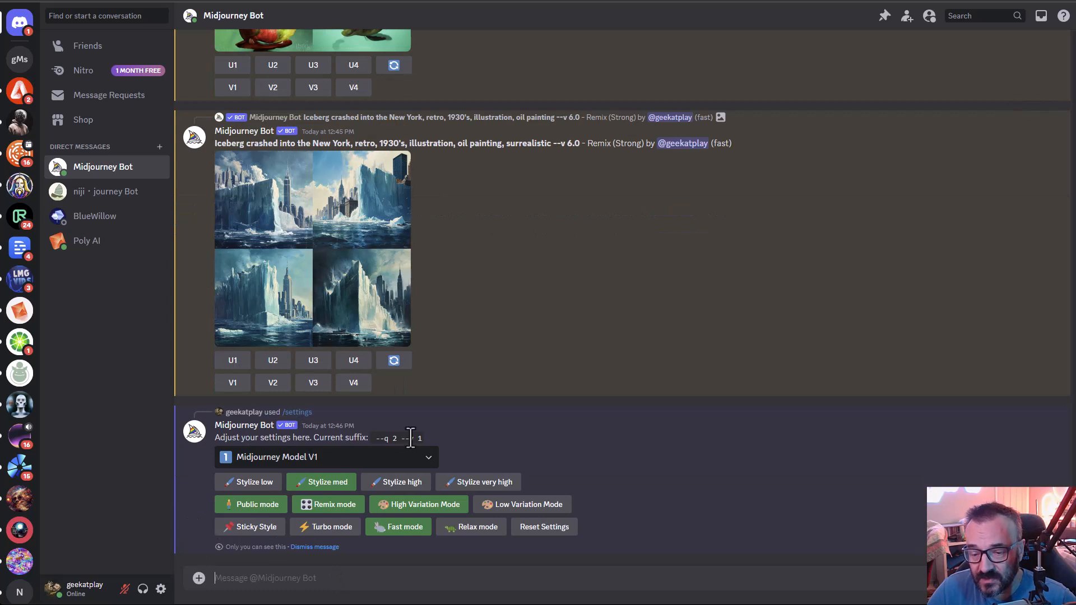
pyautogui.click(423, 458)
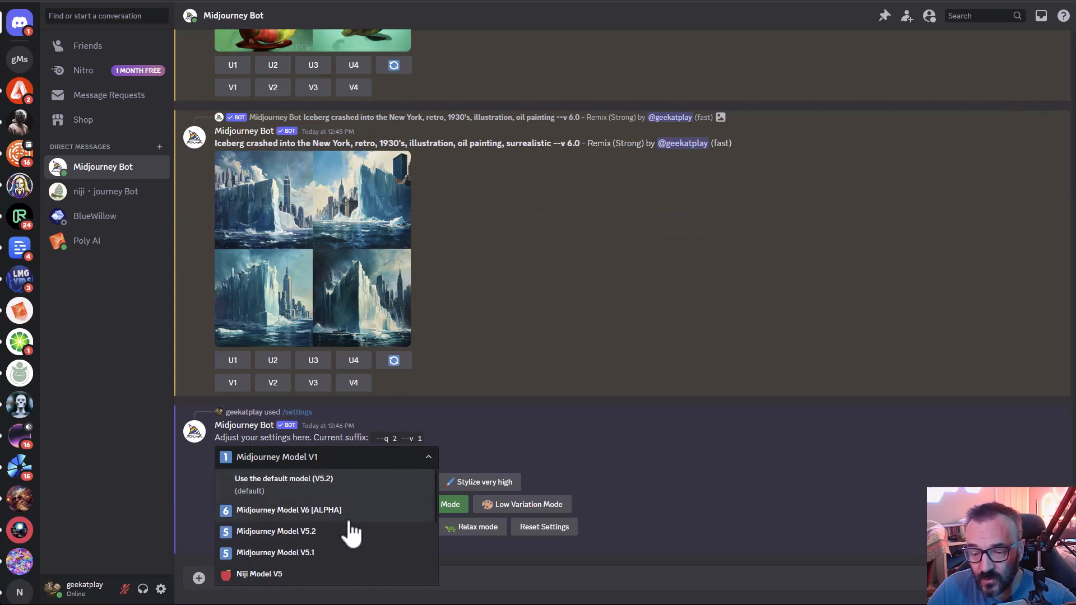
pyautogui.click(334, 519)
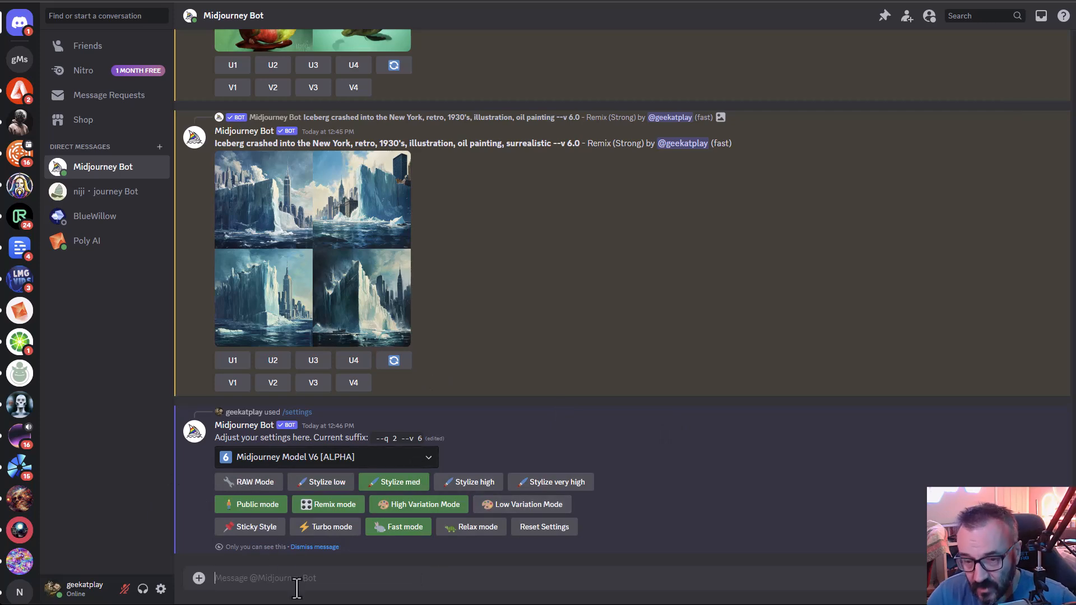
# Copy the text "apple with hands" from the --v 1 grid's prompt and generate it again with /imagine
pyautogui.scroll(6, 497, 247)
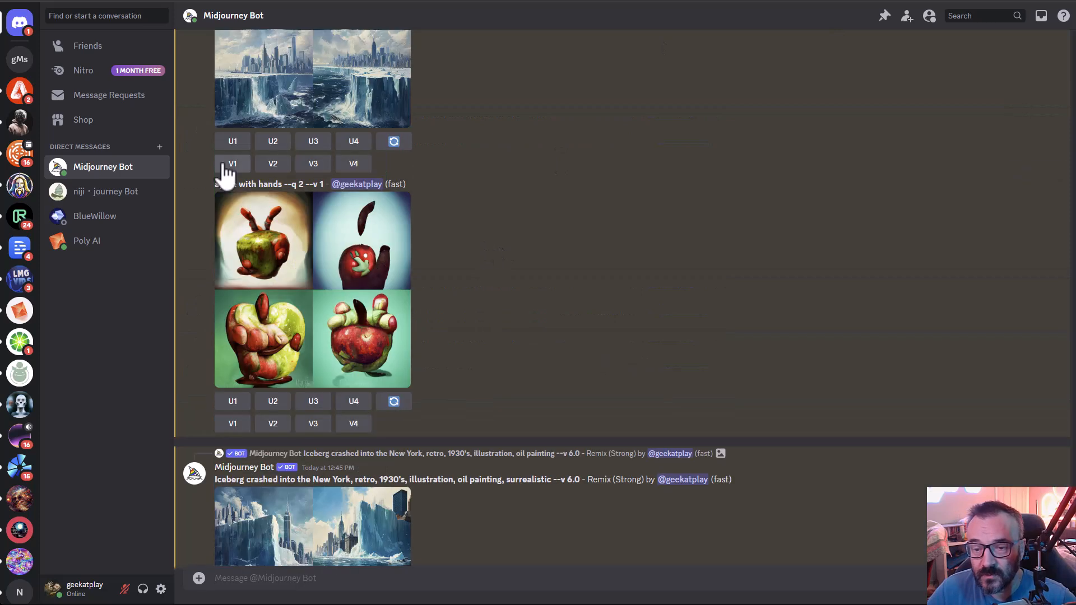
pyautogui.moveTo(214, 184); pyautogui.dragTo(283, 186)
pyautogui.hotkey('ctrl', 'c')
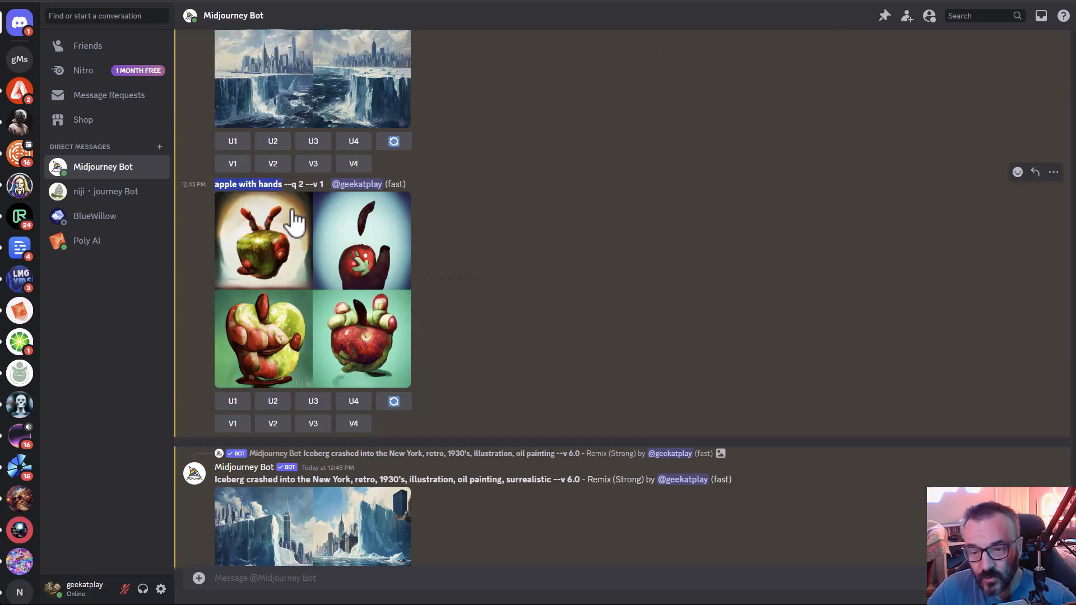
pyautogui.scroll(-6, 482, 400)
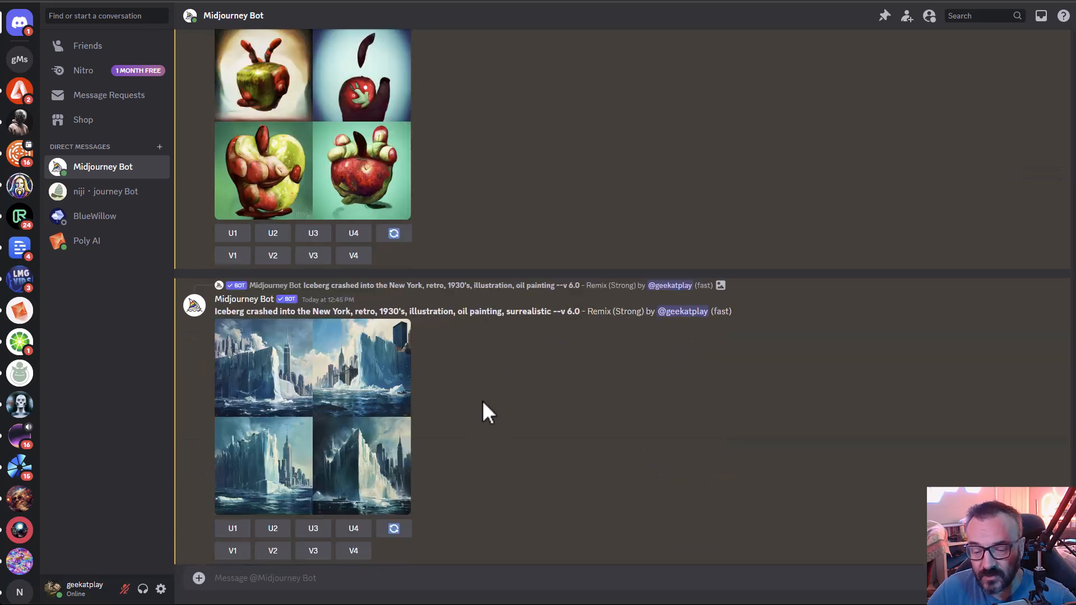
pyautogui.click(379, 578)
pyautogui.write('/im')
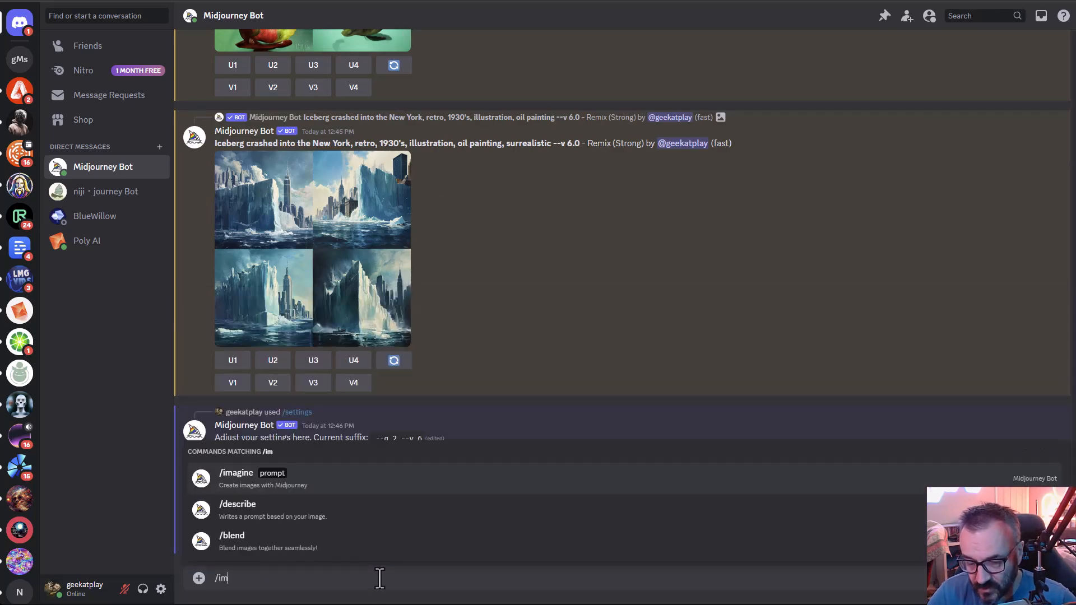
pyautogui.press('Tab')
pyautogui.hotkey('ctrl', 'v')
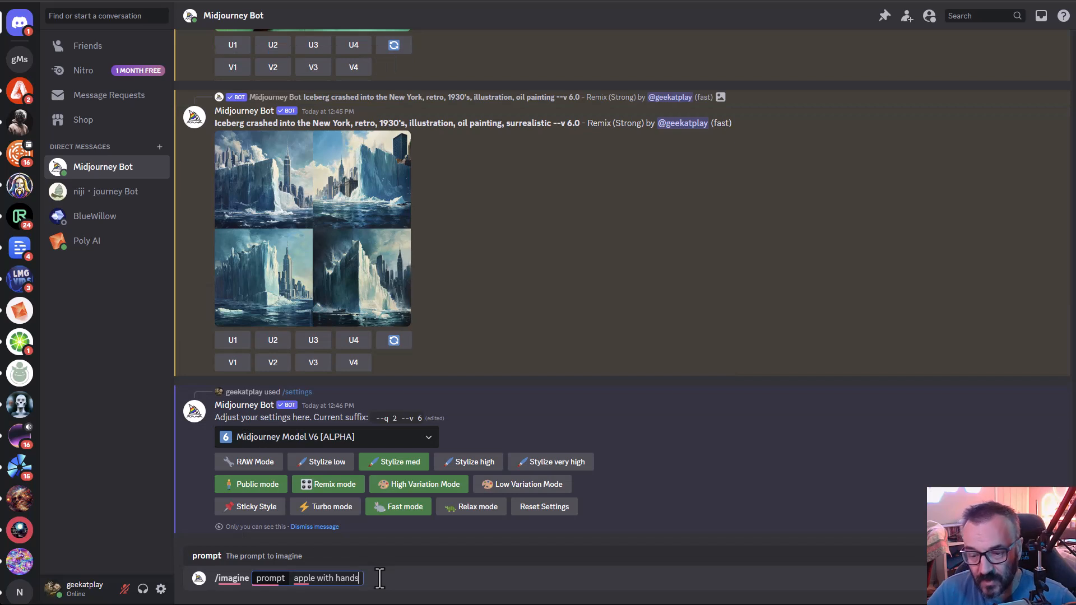
pyautogui.press('Return')
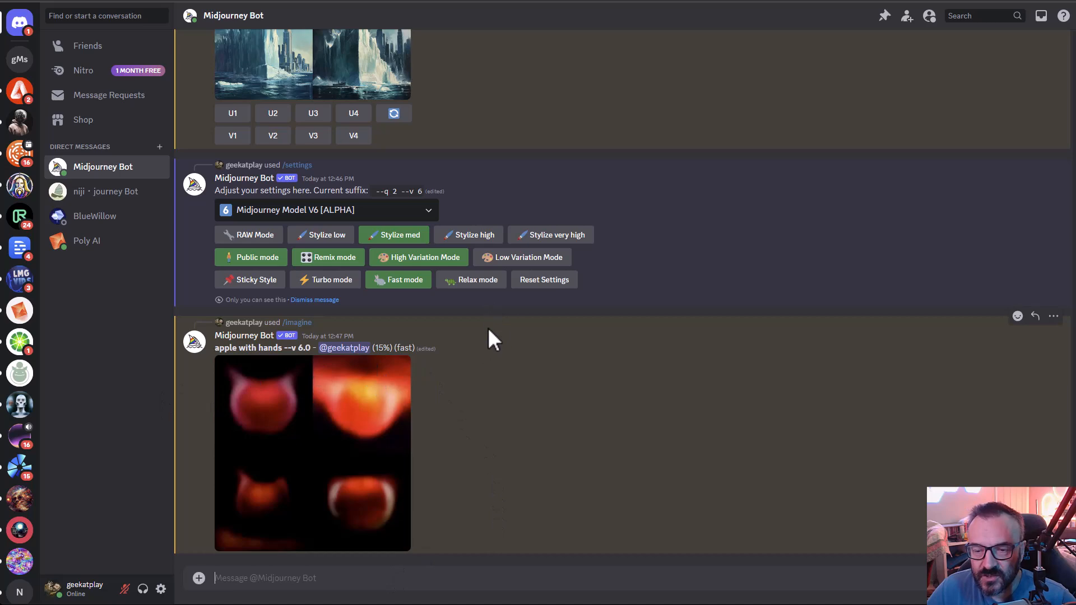
pyautogui.scroll(5, 488, 330)
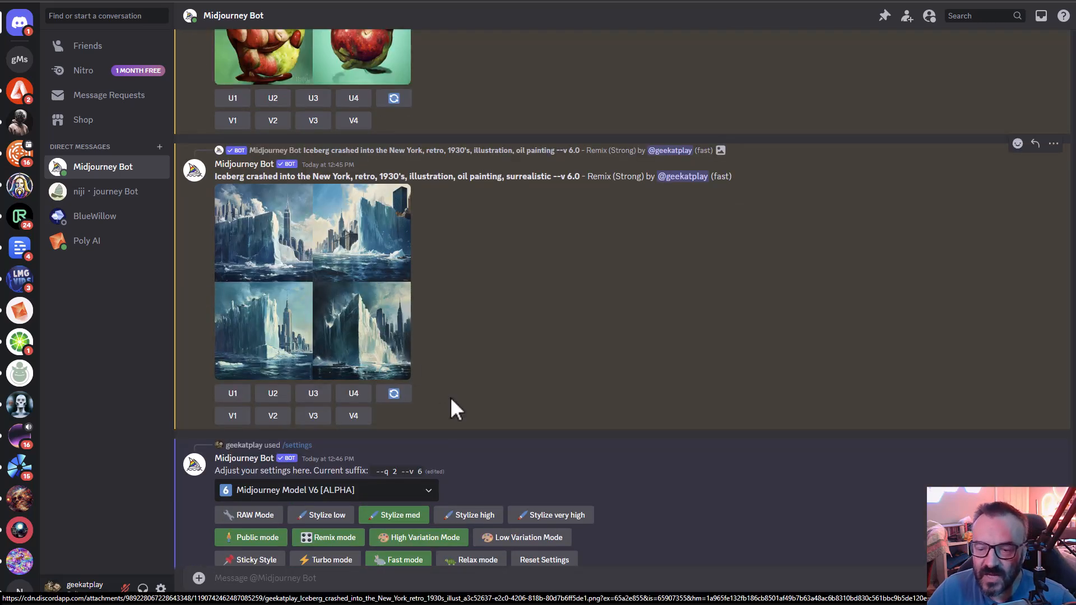
pyautogui.scroll(-5, 452, 408)
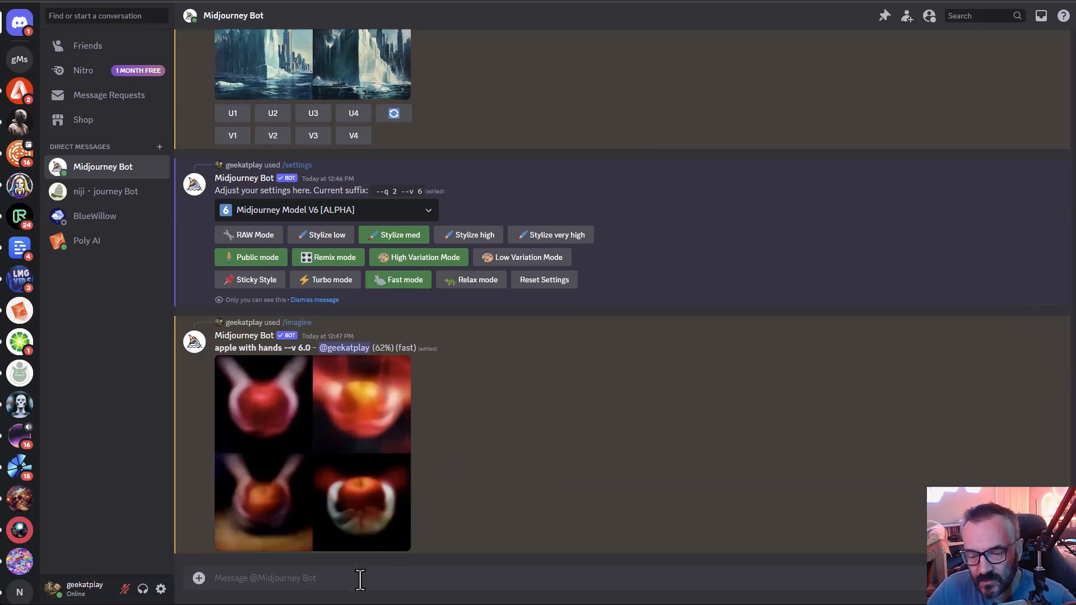
# Write a new /imagine prompt reading "Rococo portrait of the young women in Rococ dress, Rembrandt ligthing", without submitting it
pyautogui.write('/im')
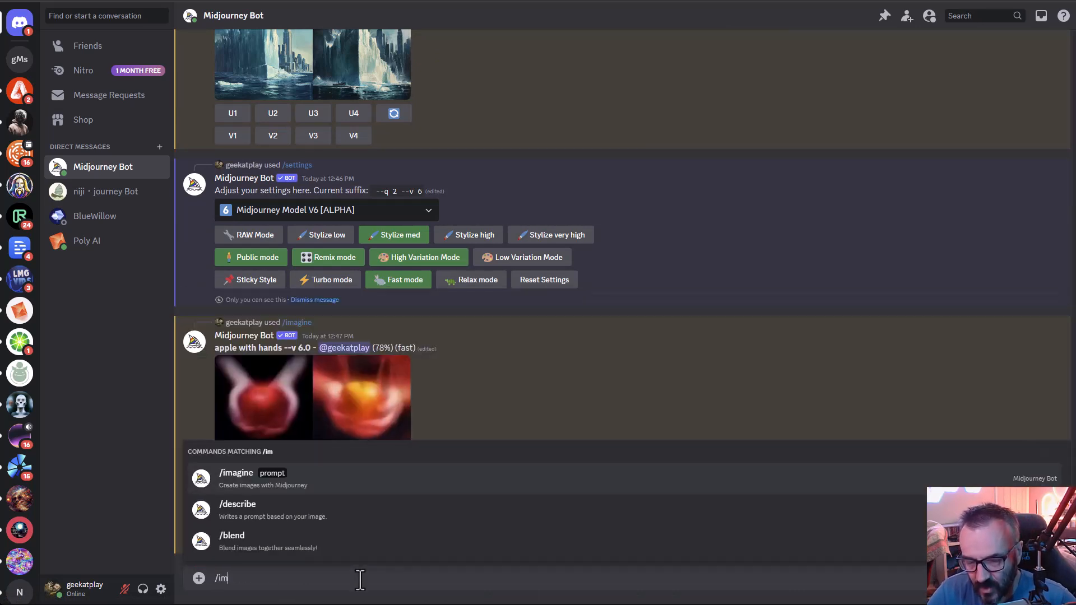
pyautogui.press('Tab')
pyautogui.write('p')
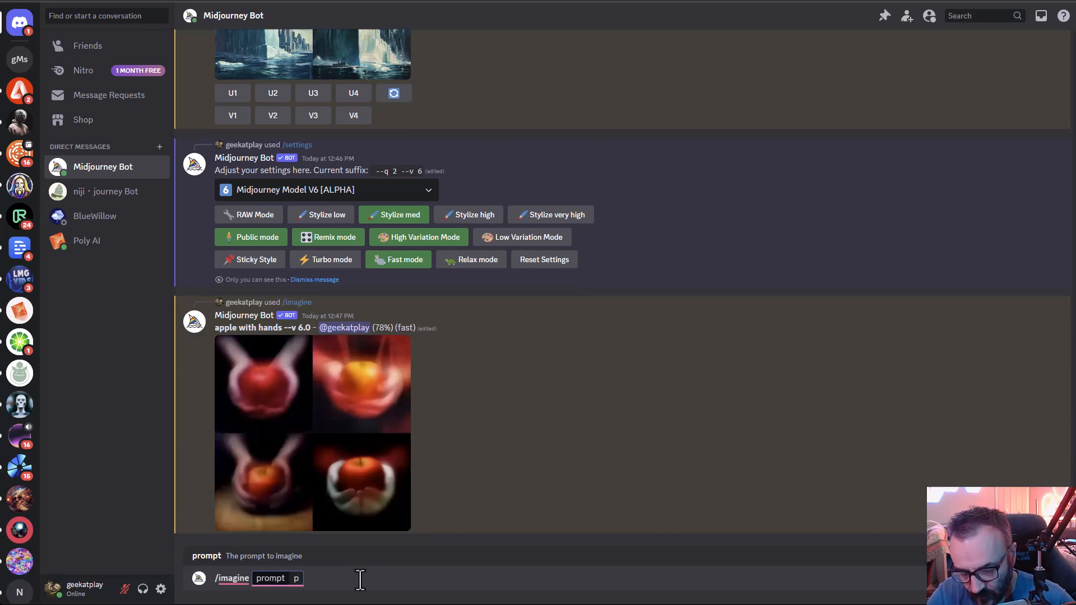
pyautogui.press('BackSpace')
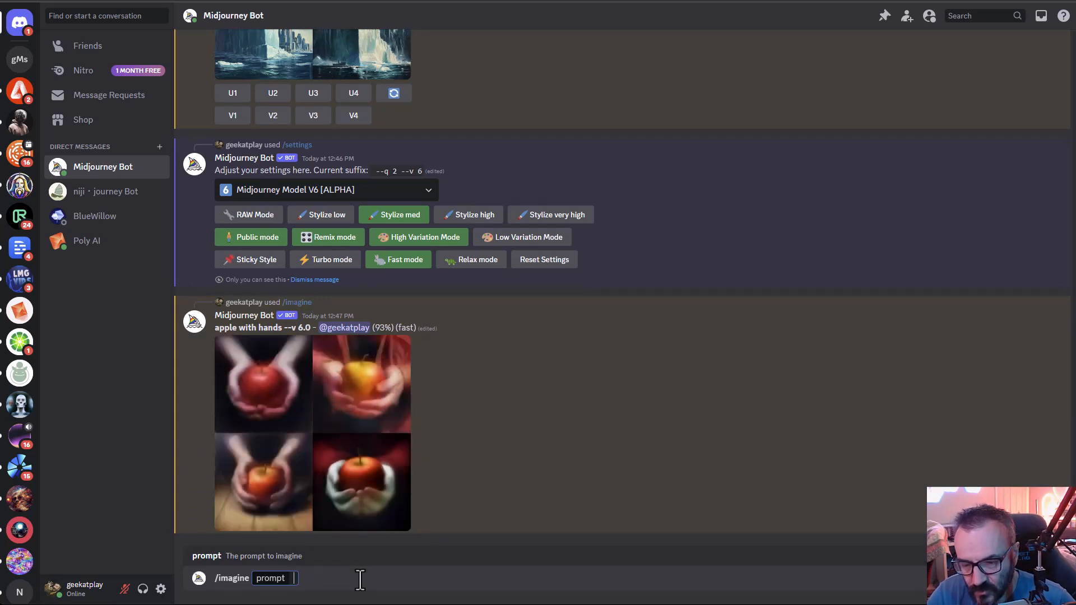
pyautogui.write('Rococo')
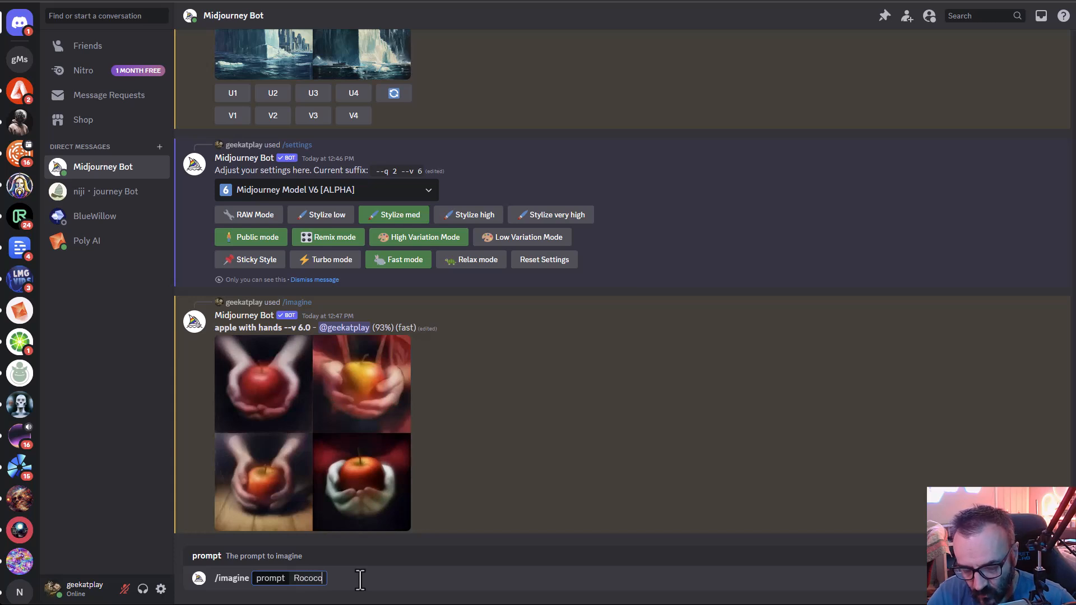
pyautogui.write(' portrait')
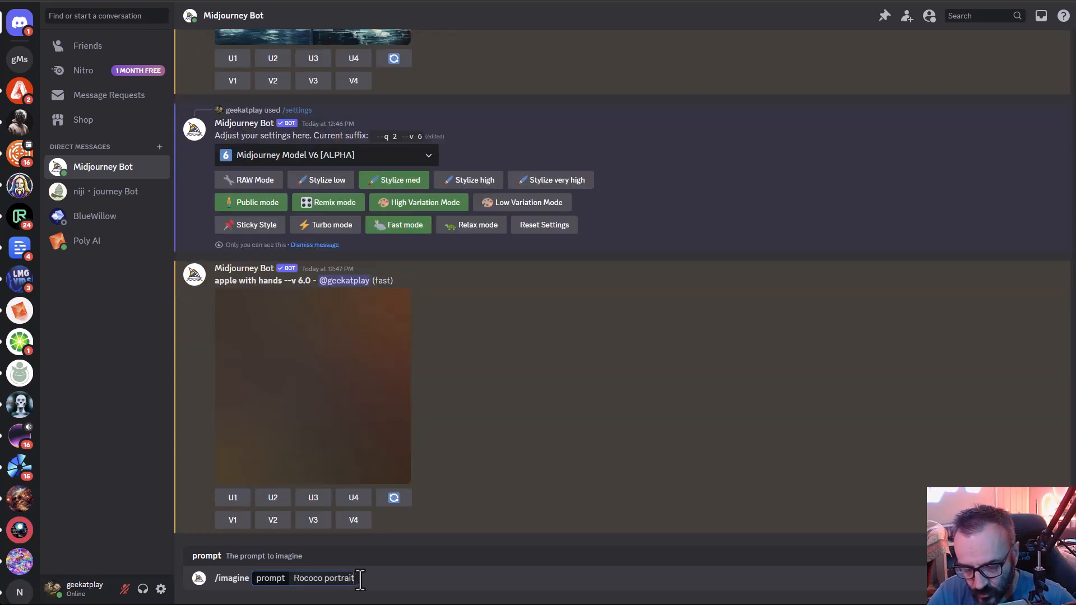
pyautogui.write(' of the you')
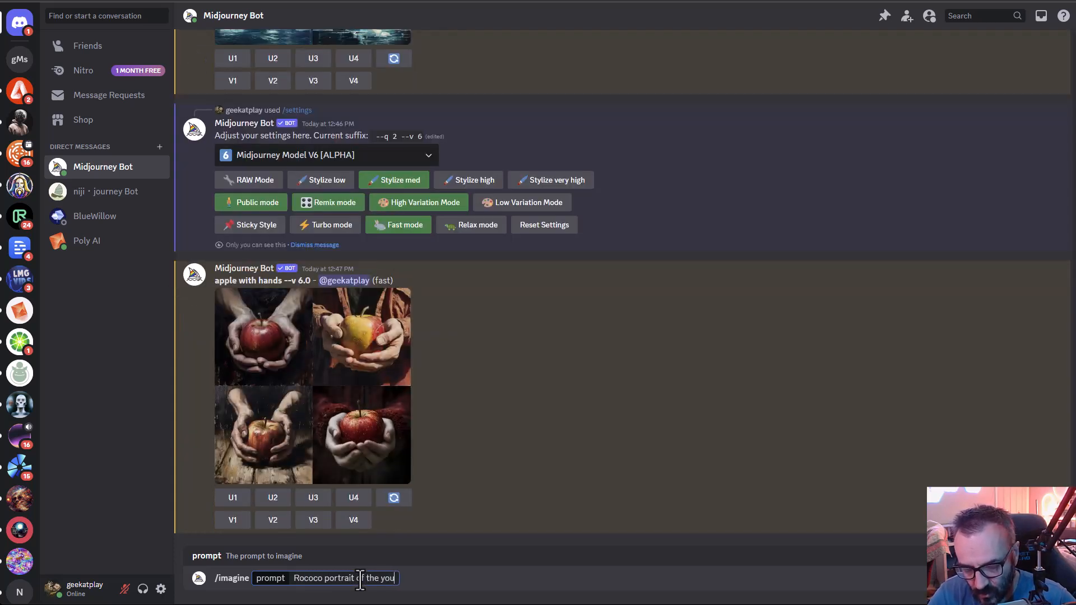
pyautogui.write('ng women i')
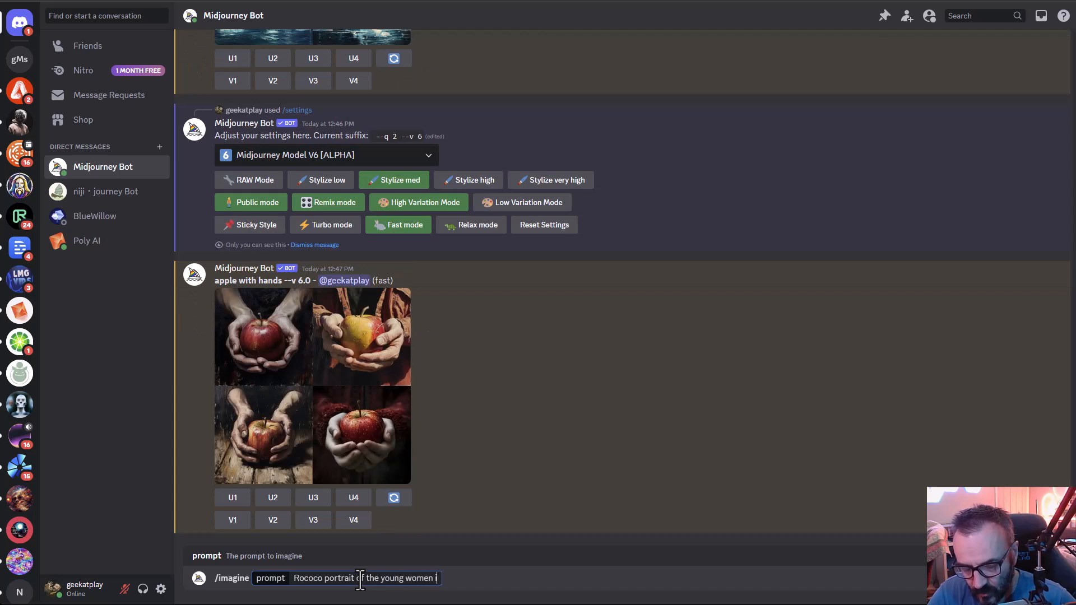
pyautogui.write('n R')
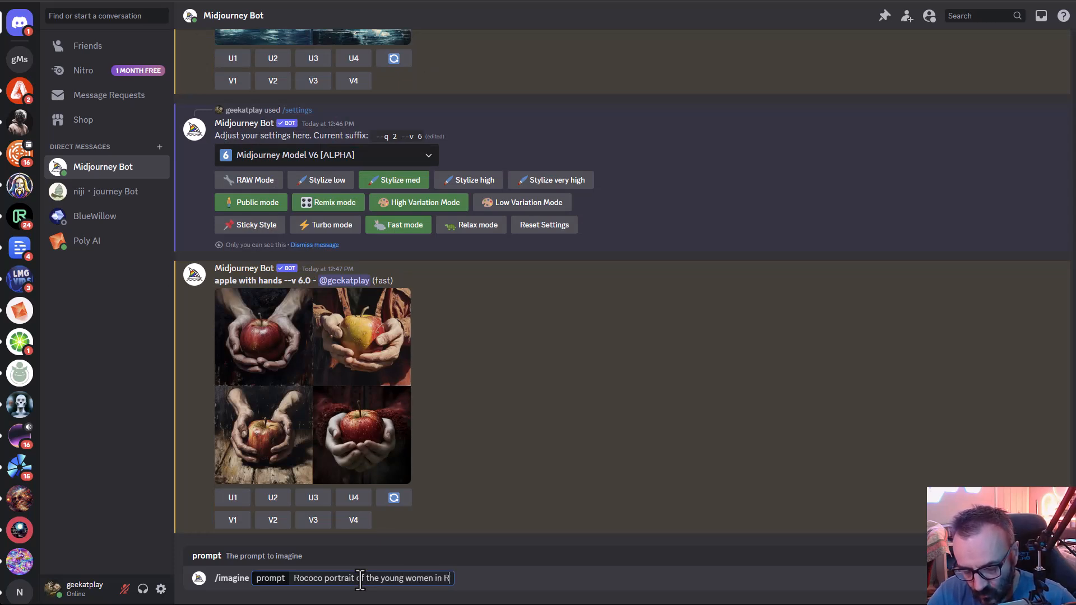
pyautogui.write('ococ dress')
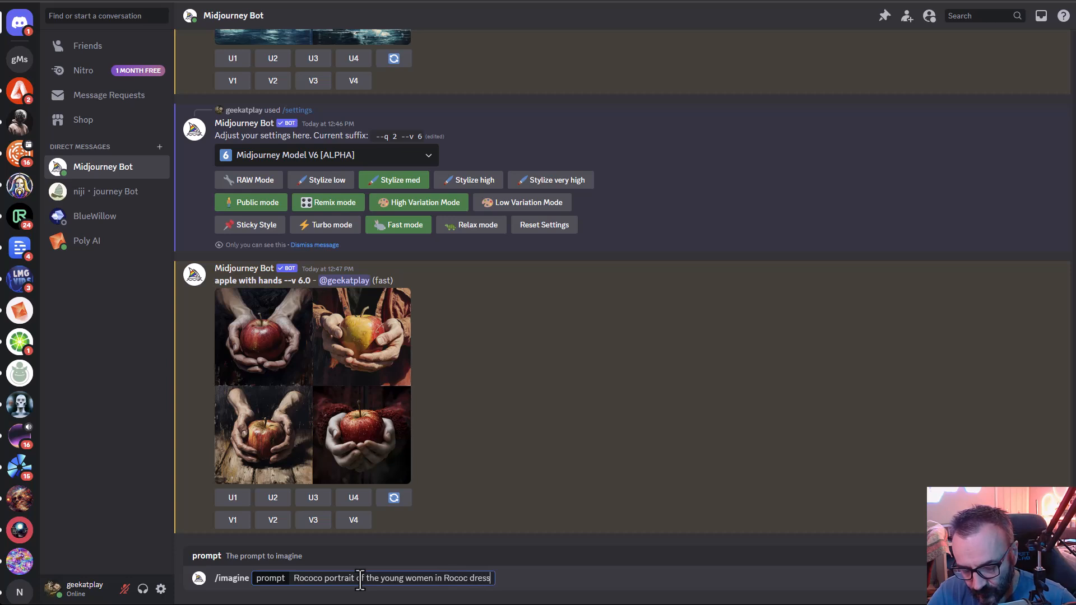
pyautogui.write(', Rembrandt ligthing')
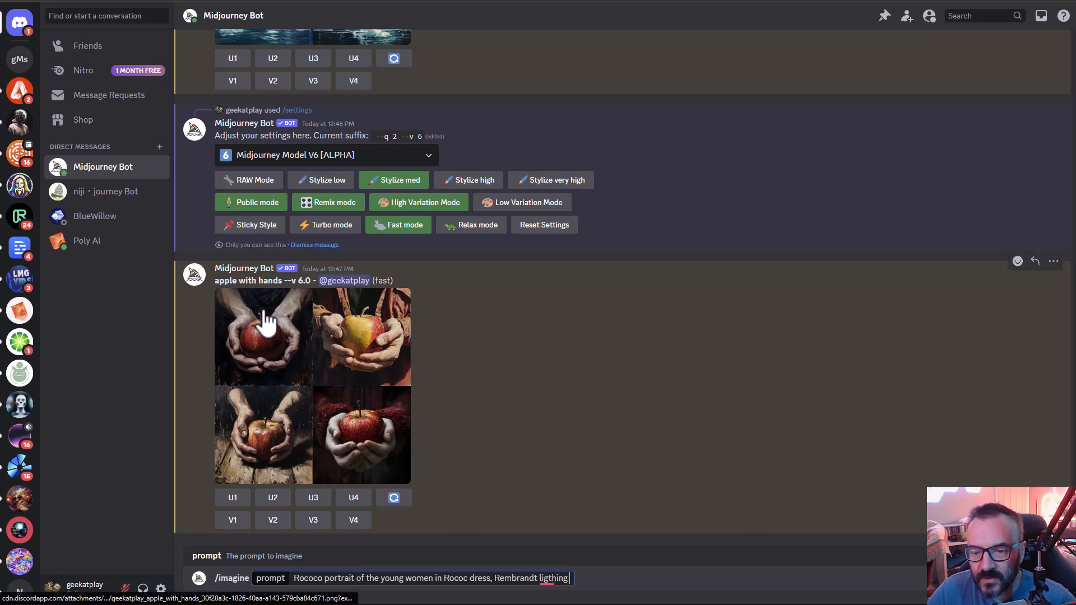
# Compare the "apple with hands" grids from model versions 1 and 6.0, viewing the version 6.0 grid enlarged
pyautogui.scroll(5, 359, 386)
pyautogui.scroll(5, 359, 387)
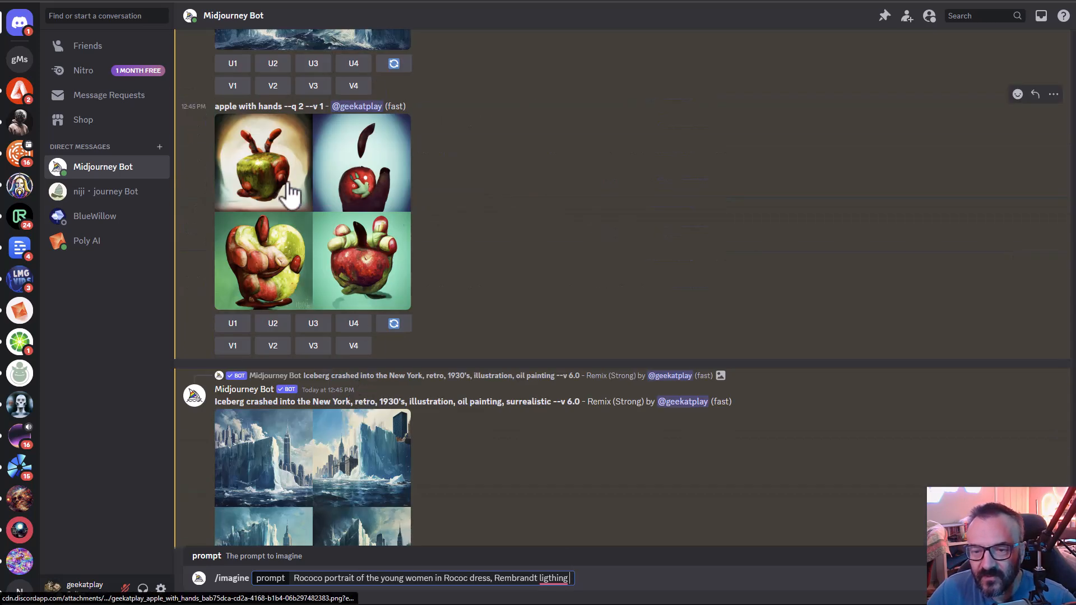
pyautogui.scroll(-10, 374, 436)
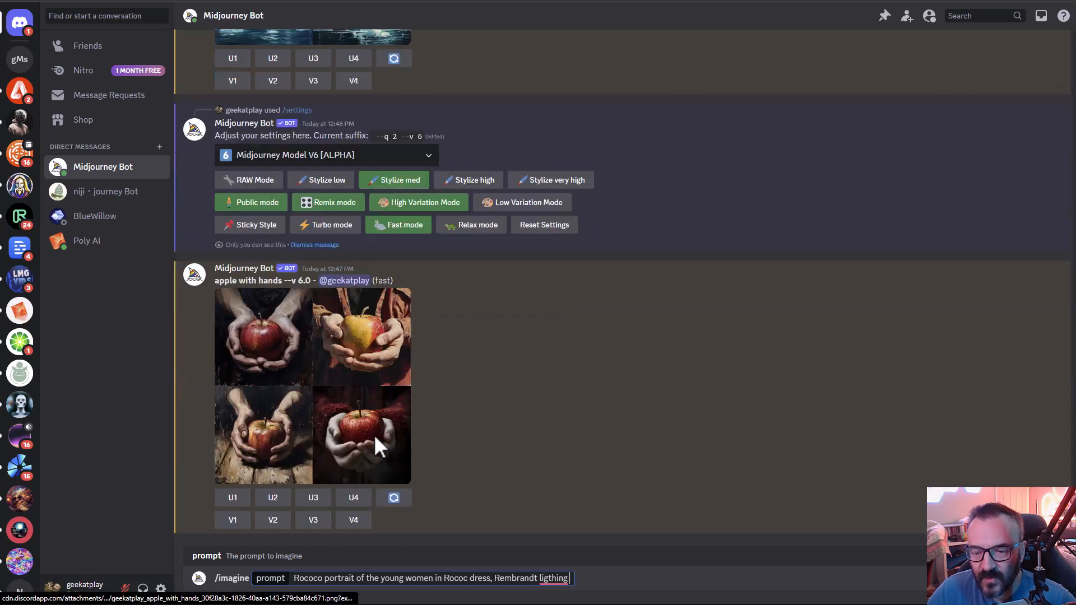
pyautogui.click(353, 341)
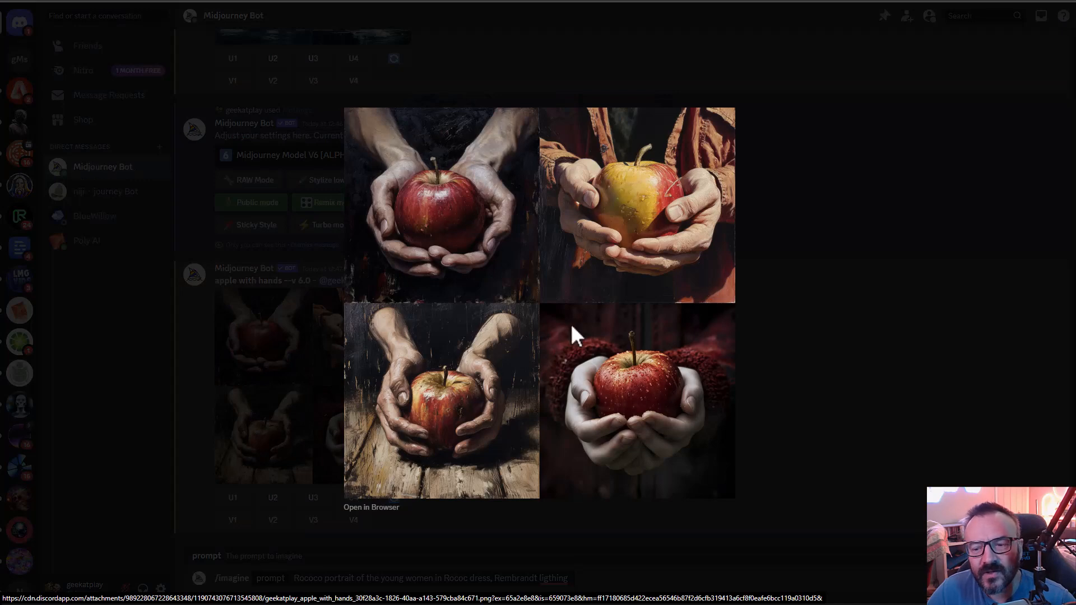
pyautogui.click(850, 326)
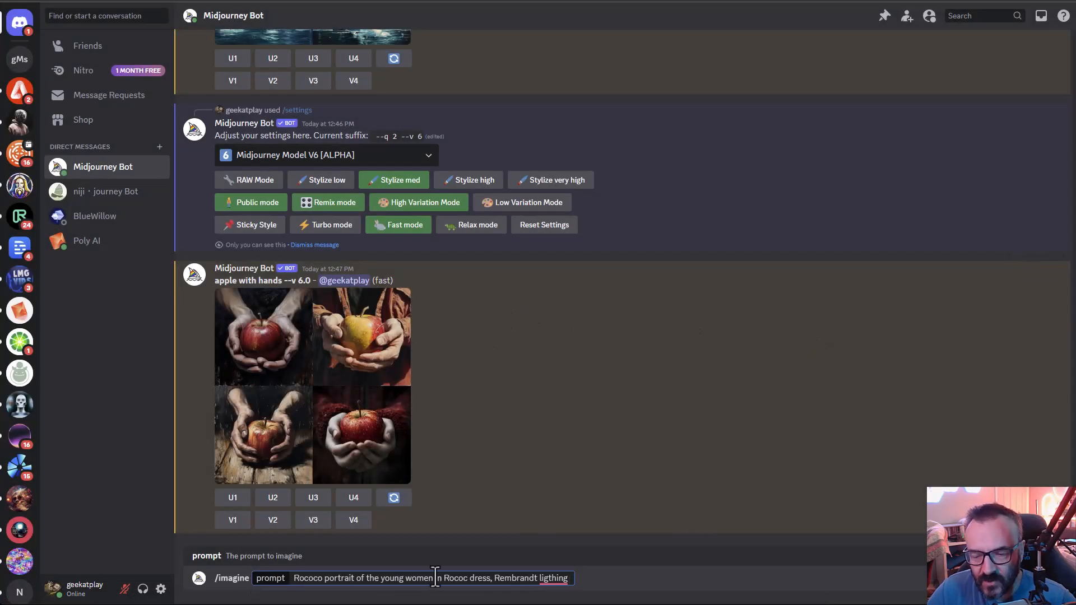
# Correct the misspelled last word to "lighting", put the full prompt text on the clipboard, and submit the Rococo portrait prompt
pyautogui.rightClick(553, 578)
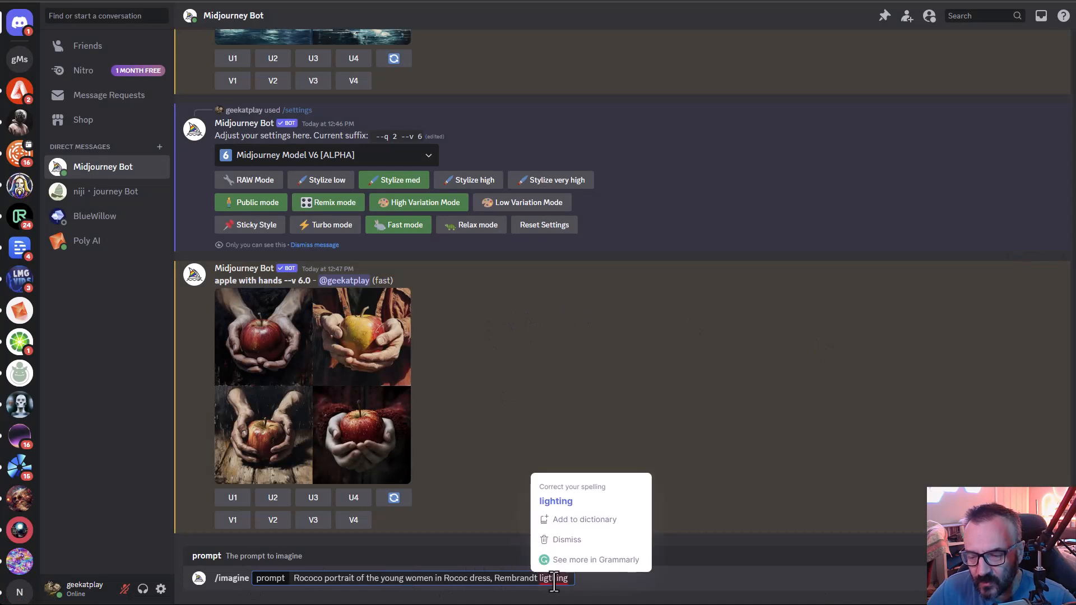
pyautogui.click(583, 502)
pyautogui.click(569, 581)
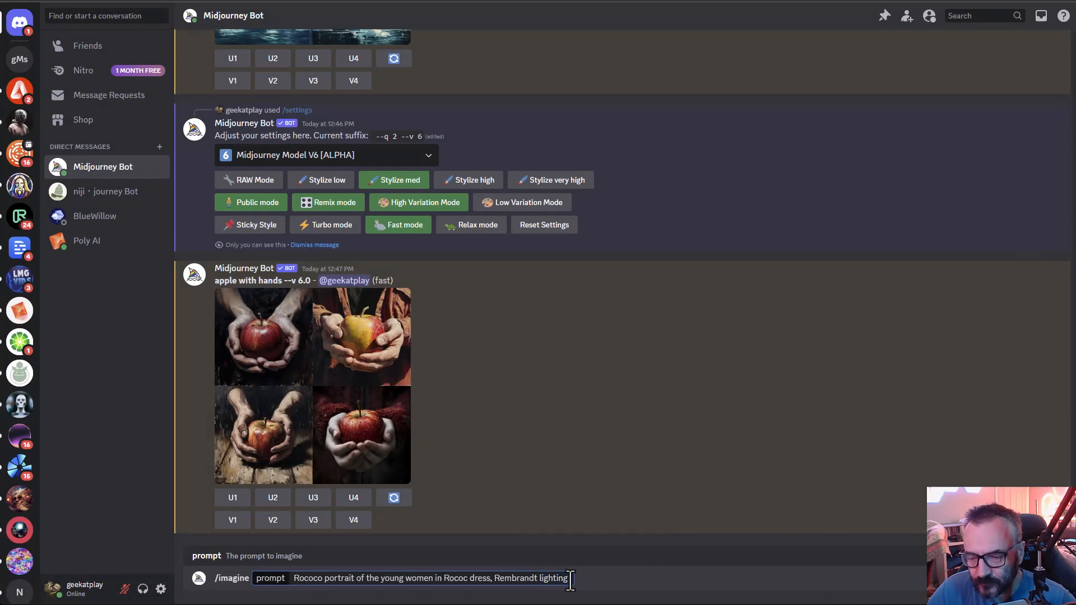
pyautogui.moveTo(569, 580); pyautogui.dragTo(287, 579)
pyautogui.hotkey('ctrl', 'x')
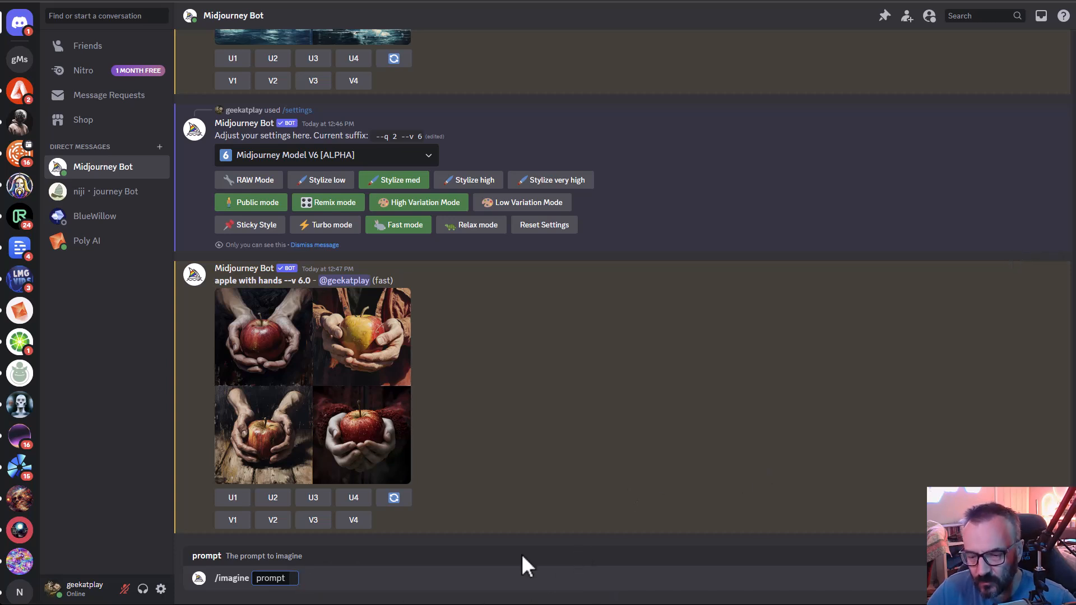
pyautogui.hotkey('ctrl', 'z')
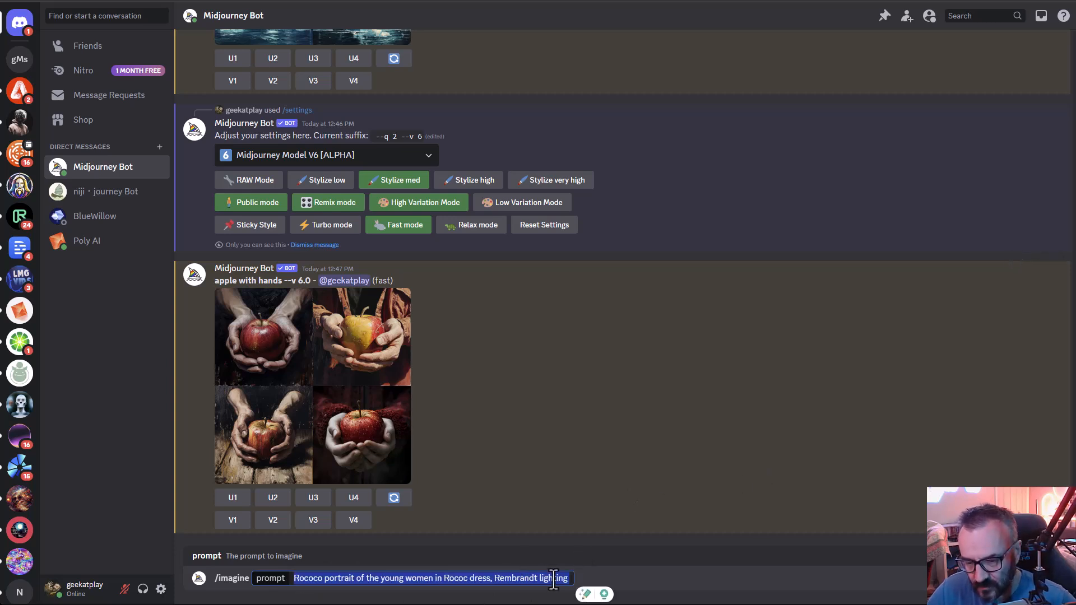
pyautogui.click(572, 580)
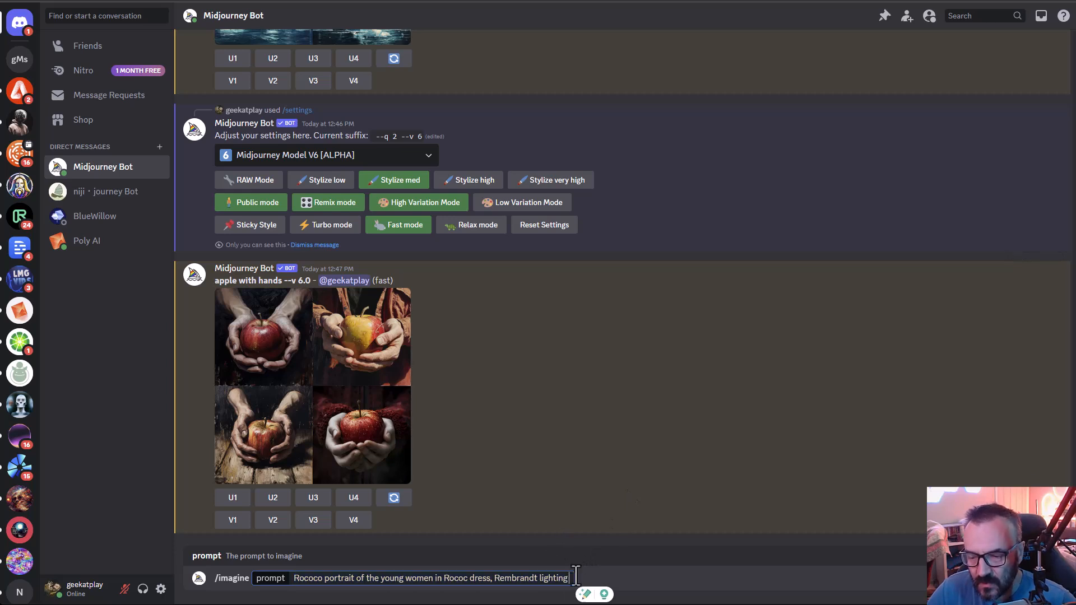
pyautogui.press('Return')
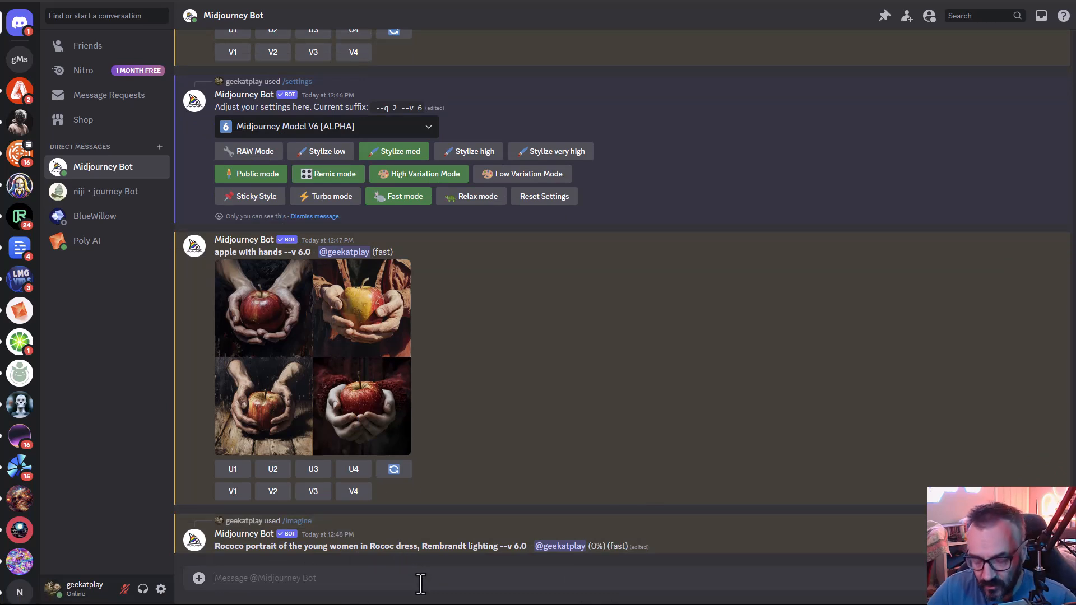
# Start another /imagine command with the copied Rococo portrait prompt and append "--" for a parameter
pyautogui.write('/imag')
pyautogui.press('Tab')
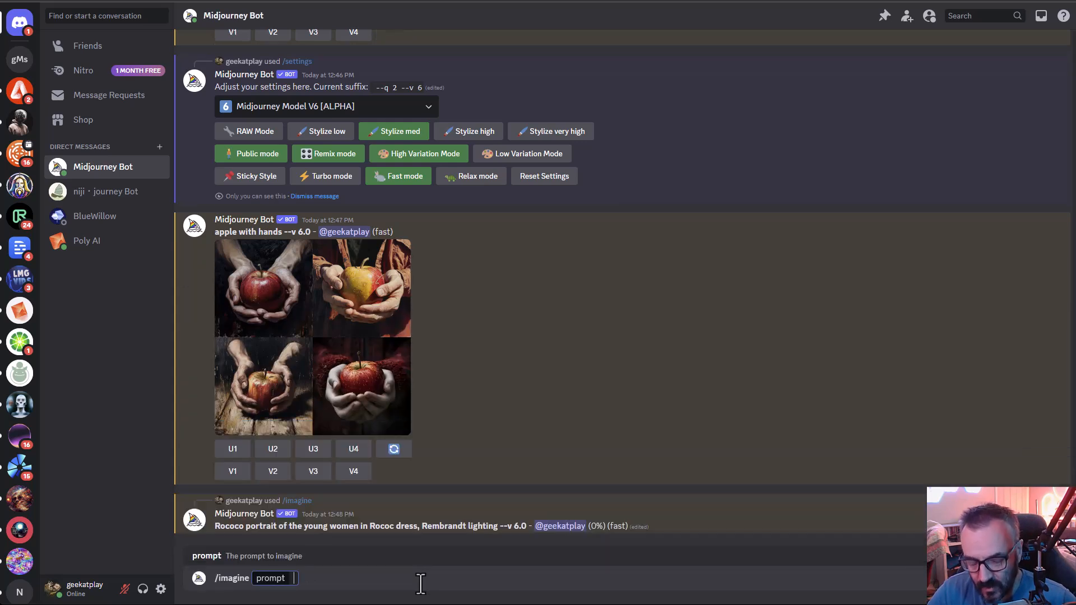
pyautogui.hotkey('ctrl', 'v')
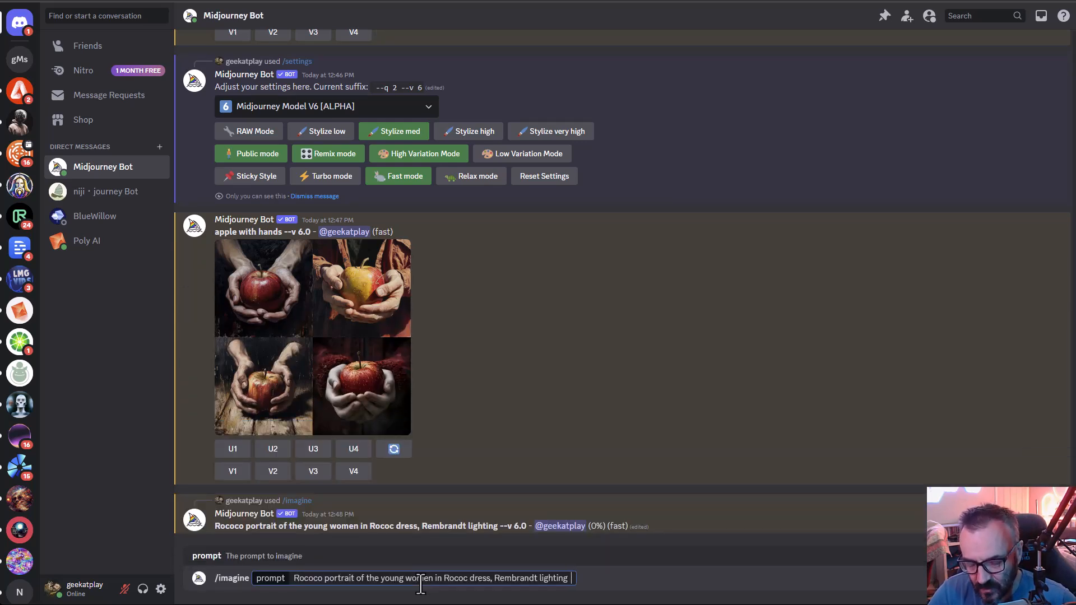
pyautogui.write('--')
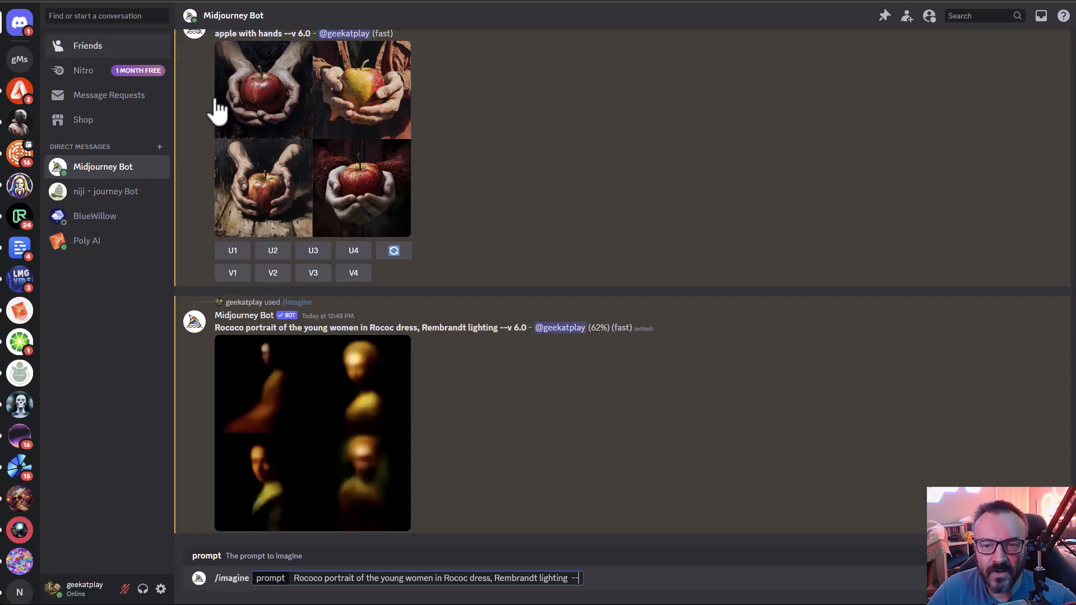
# View the version 6.0 Rococo portrait grid enlarged and return to the chat
pyautogui.click(79, 0)
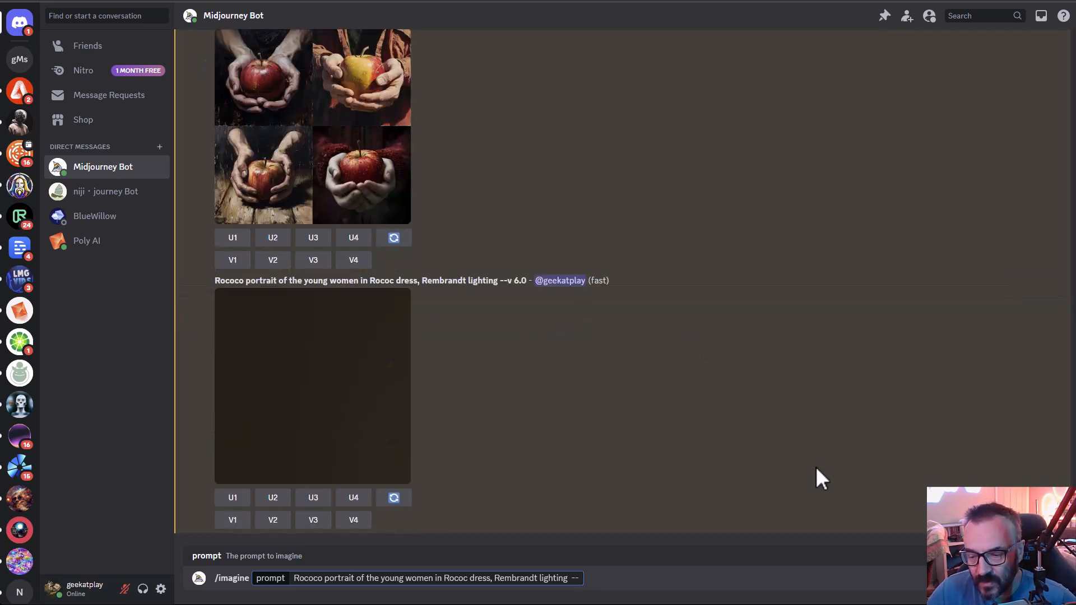
pyautogui.click(343, 359)
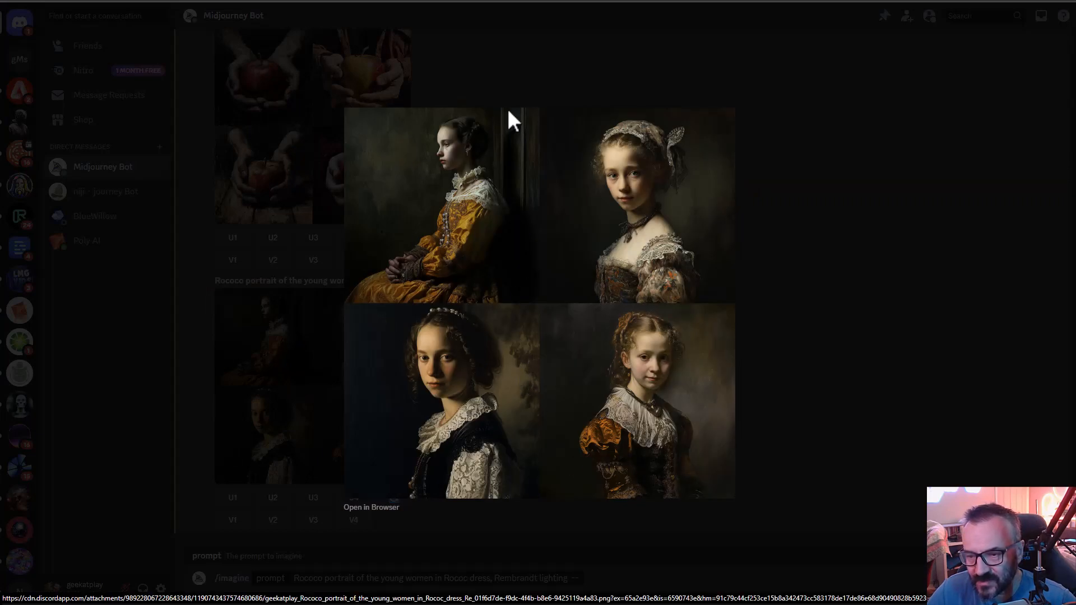
pyautogui.click(769, 402)
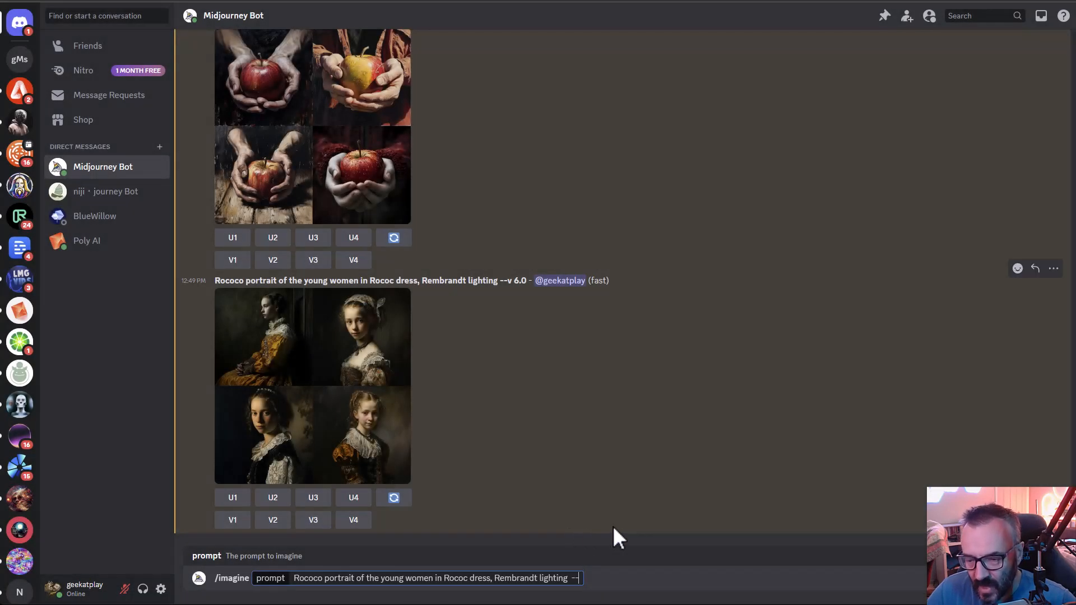
# Complete the pending Rococo portrait prompt's parameter as "--ar 2:3" and submit it
pyautogui.write('ar')
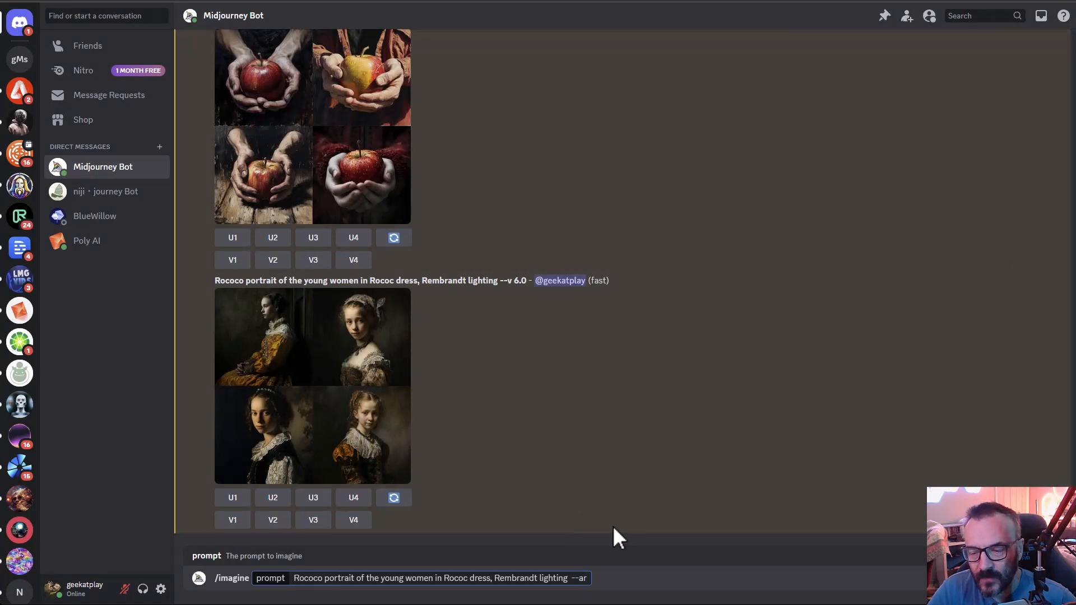
pyautogui.write(' 2:3')
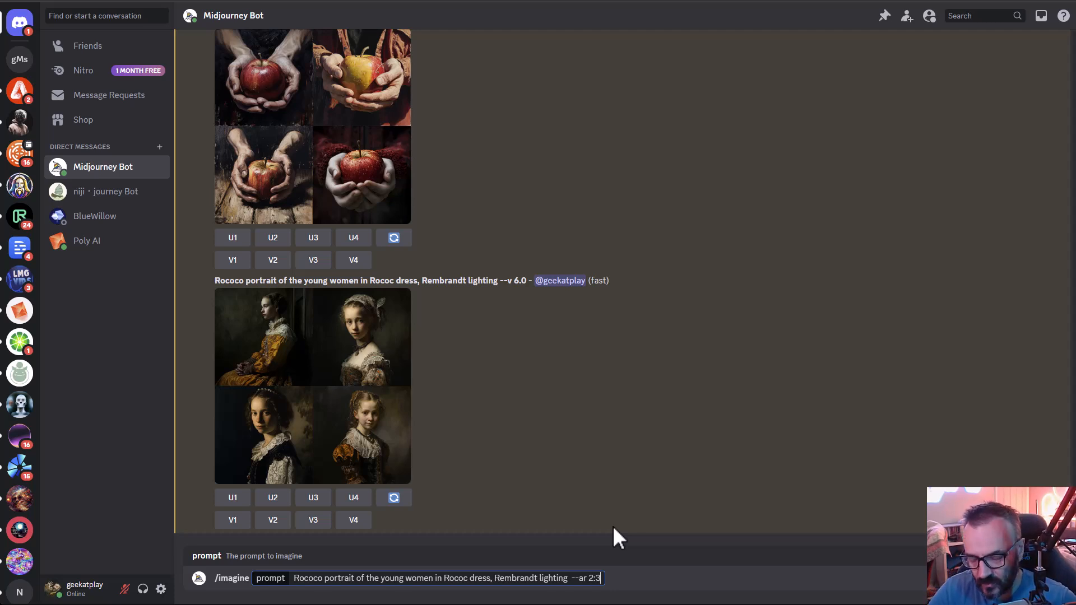
pyautogui.press('Return')
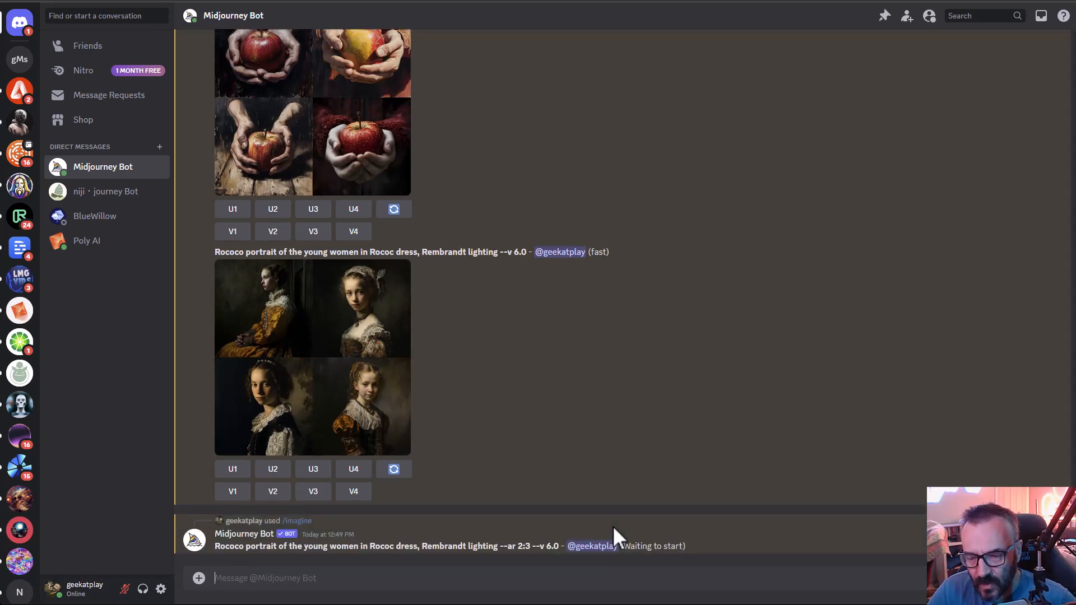
# Start a new /imagine prompt that begins with "Beautiful seascape,"
pyautogui.write('/im')
pyautogui.press('Tab')
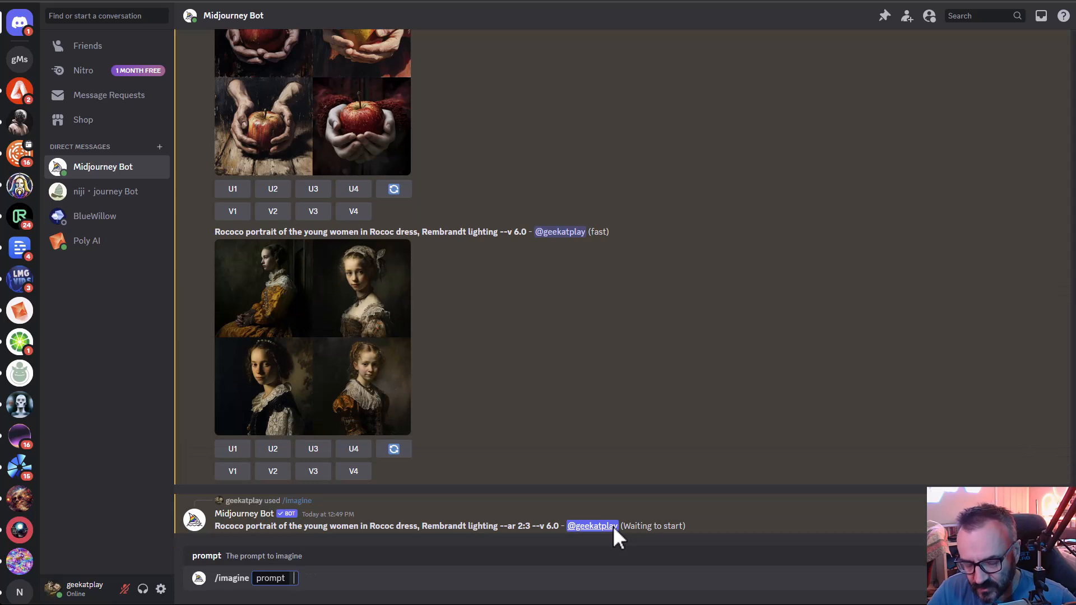
pyautogui.write('Be')
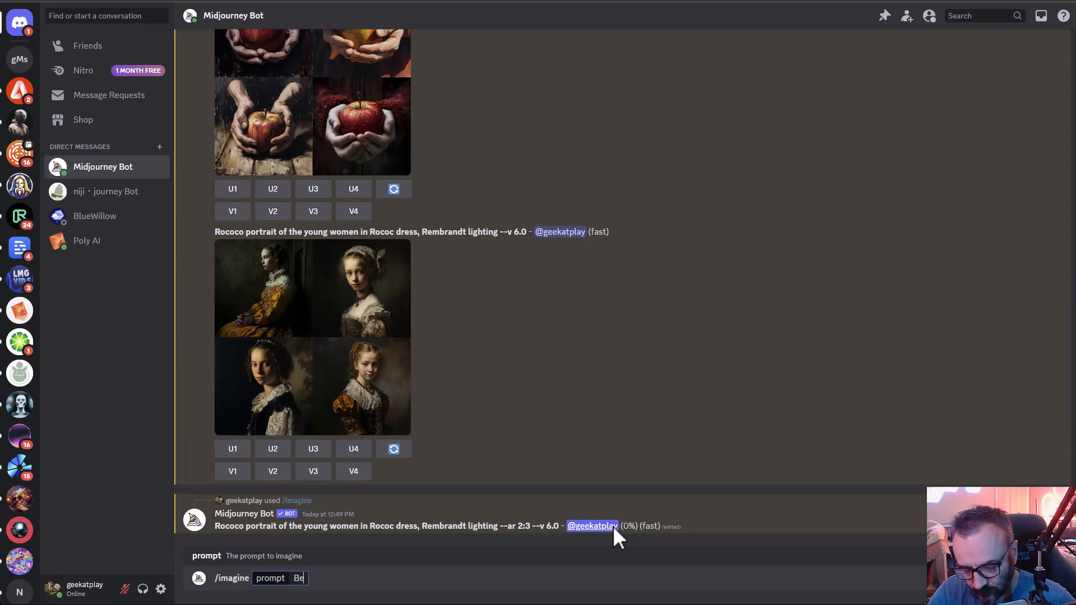
pyautogui.write('autiful')
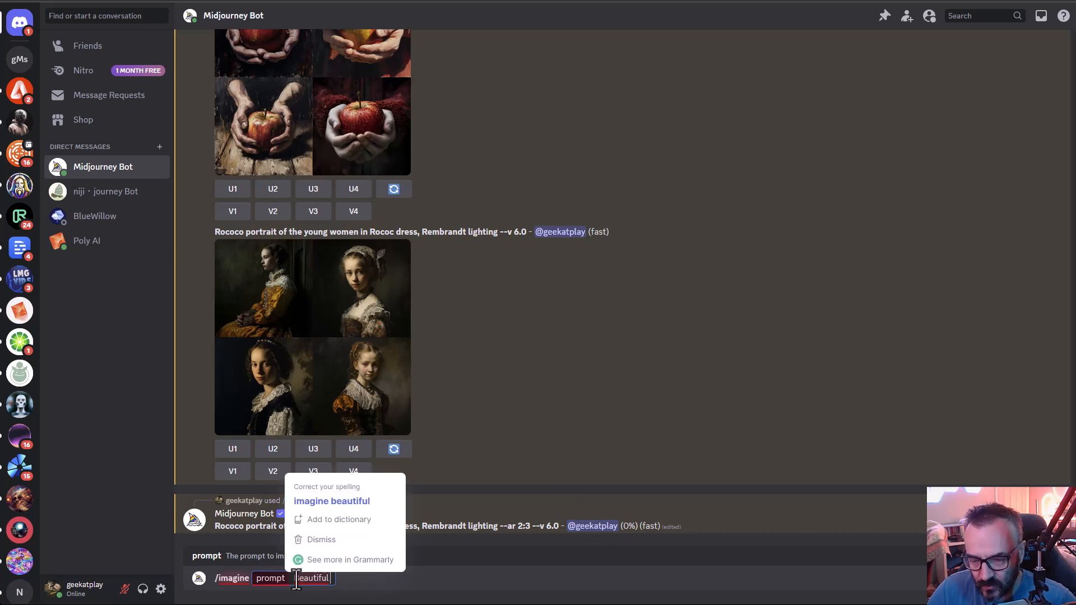
pyautogui.click(333, 580)
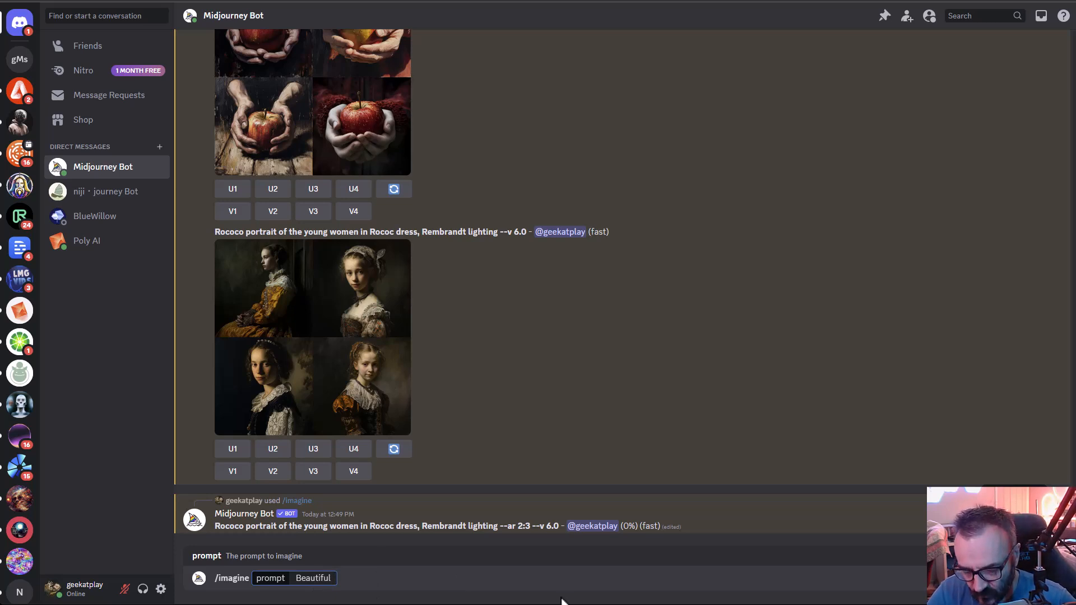
pyautogui.write('landsc')
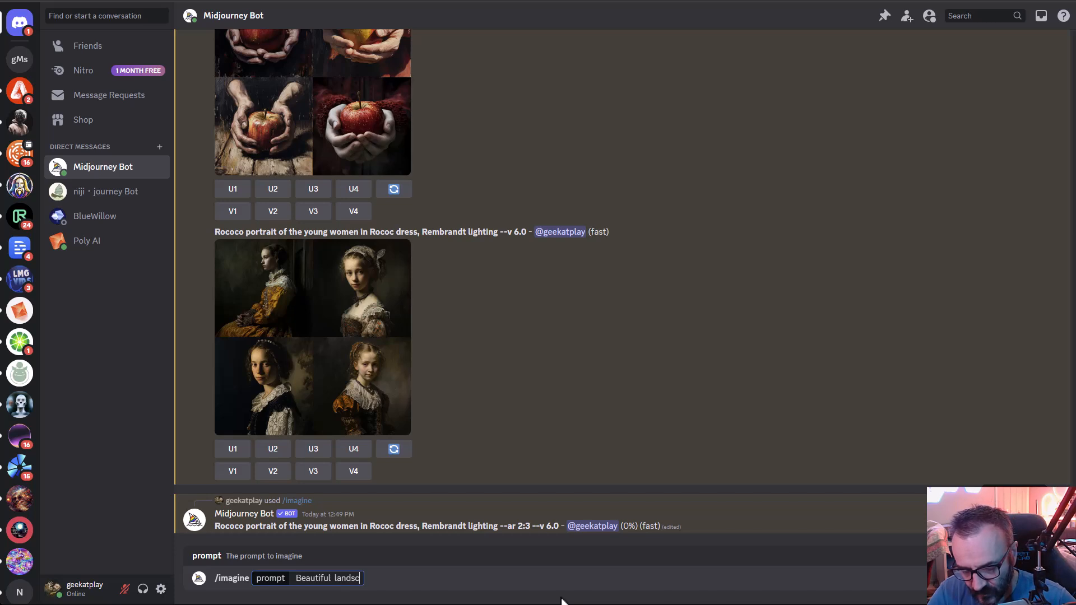
pyautogui.press('BackSpace')
pyautogui.press('BackSpace')
pyautogui.press('BackSpace')
pyautogui.press('BackSpace')
pyautogui.press('BackSpace')
pyautogui.press('BackSpace')
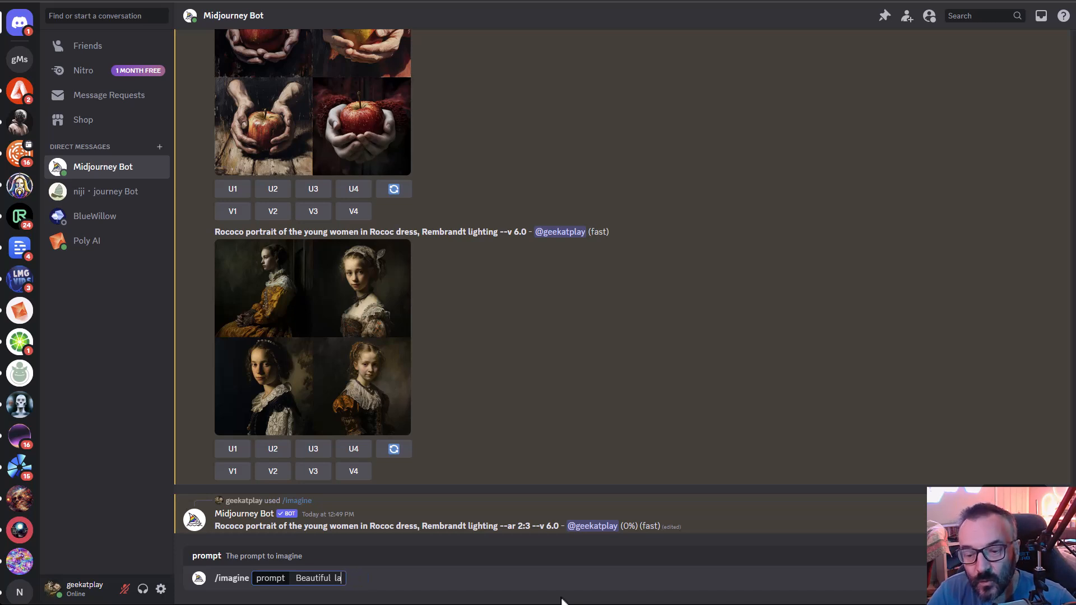
pyautogui.write('sea')
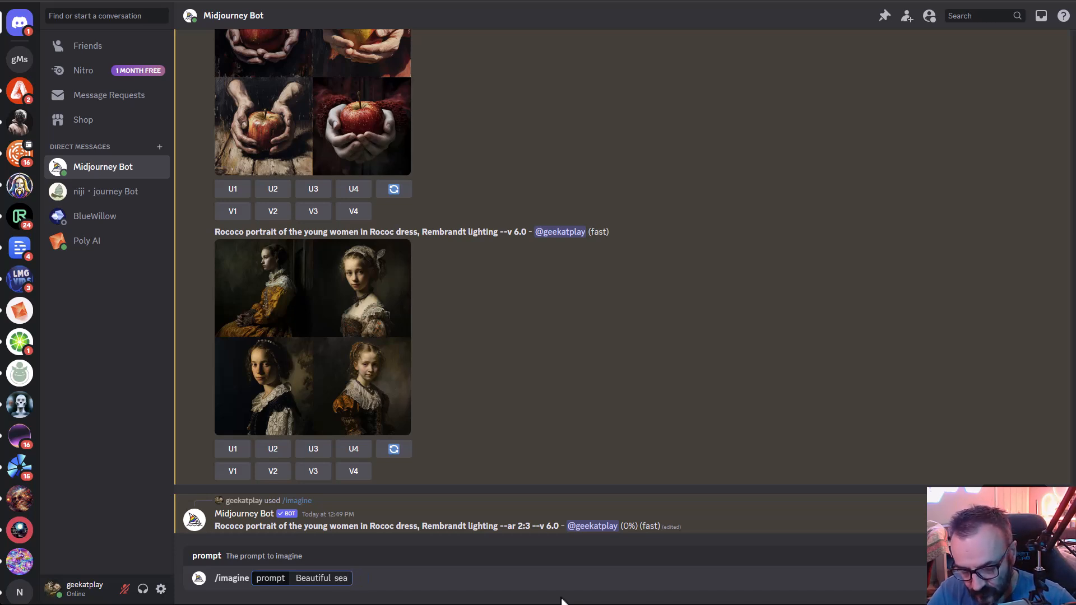
pyautogui.write('scape,')
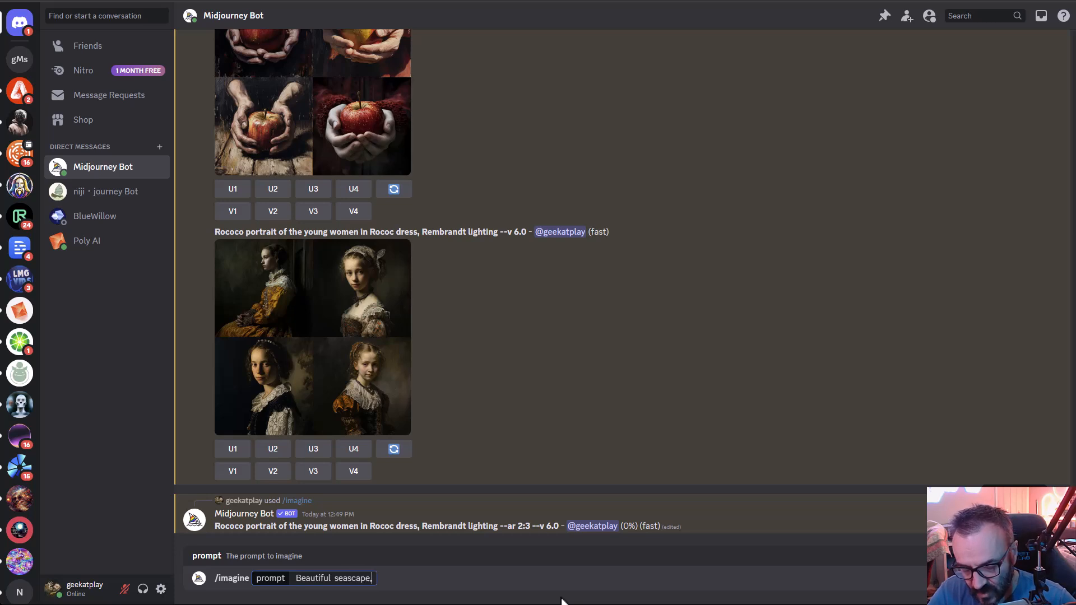
# Continue the seascape prompt with "shtorm, pirate ship, charshing into sharp rocks, golden hour"
pyautogui.write(' shtor')
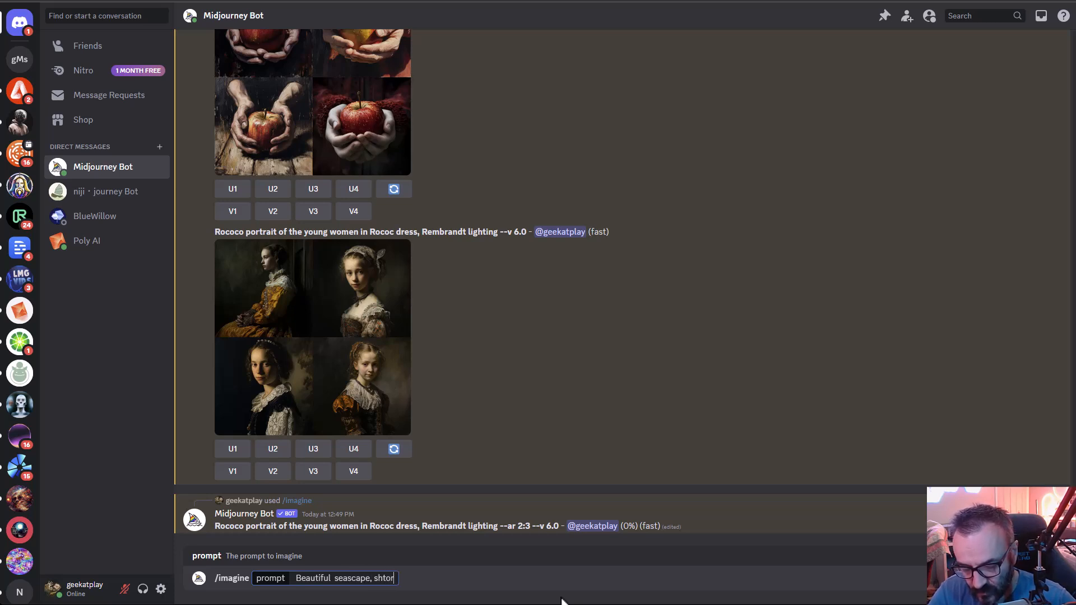
pyautogui.write('m, pira')
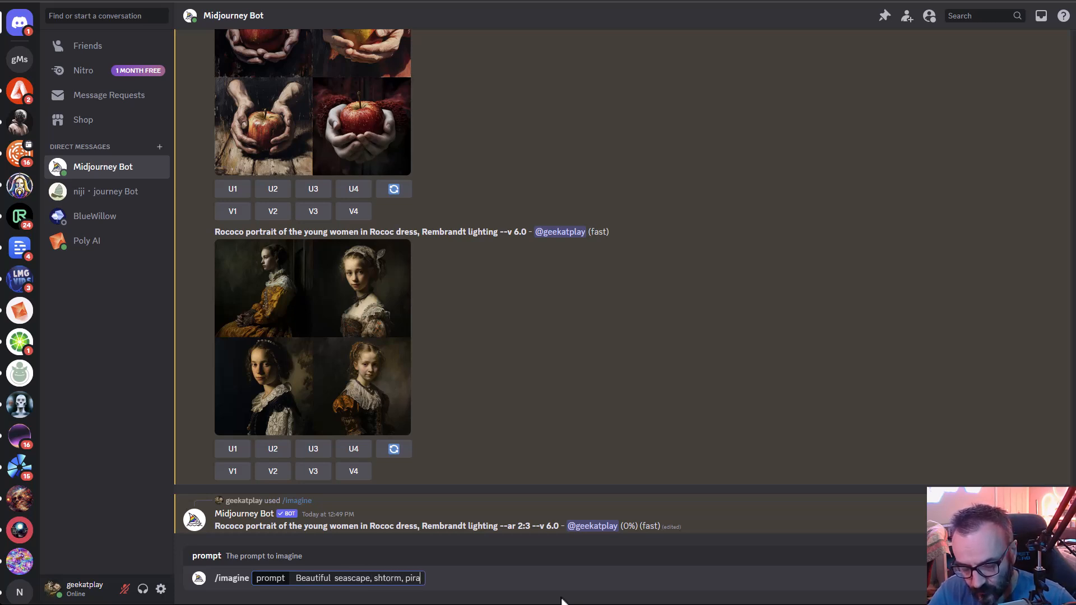
pyautogui.write('te ship')
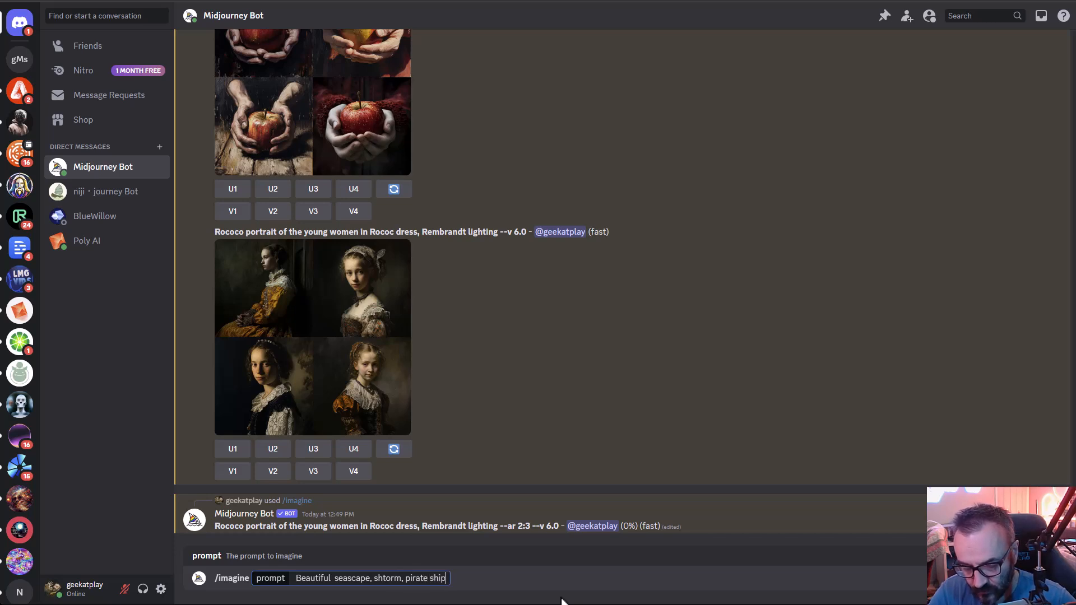
pyautogui.write(', charsh')
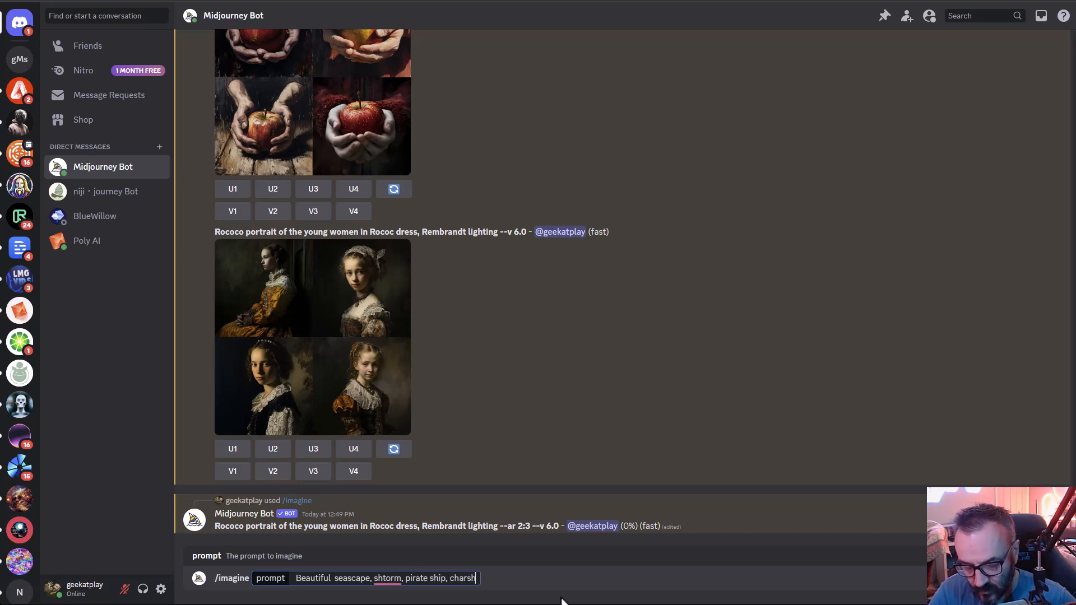
pyautogui.write('ing in t')
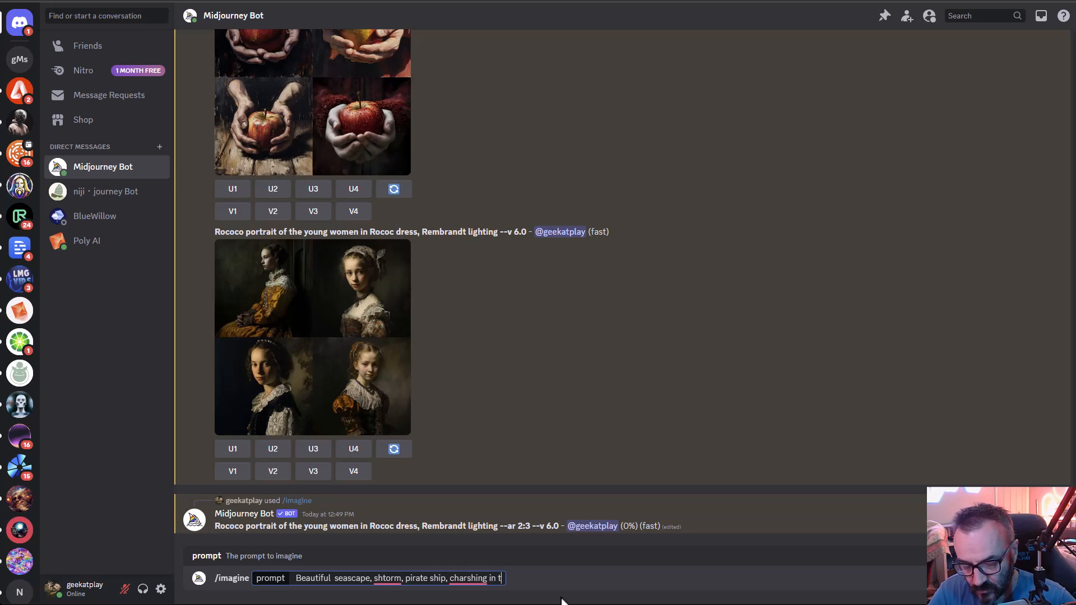
pyautogui.press('BackSpace')
pyautogui.press('BackSpace')
pyautogui.write('in')
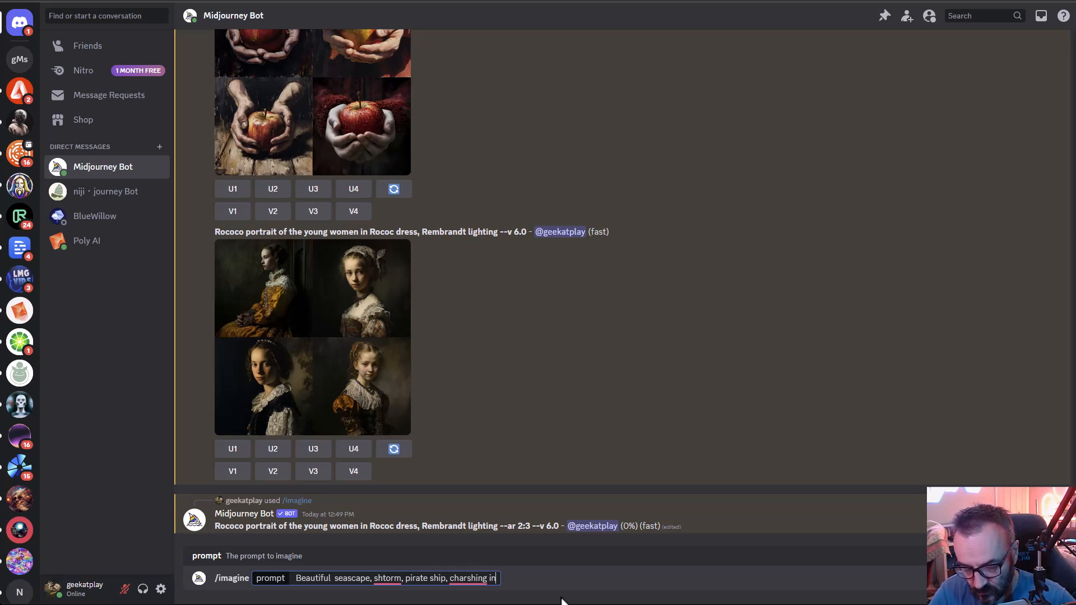
pyautogui.write('to sharp')
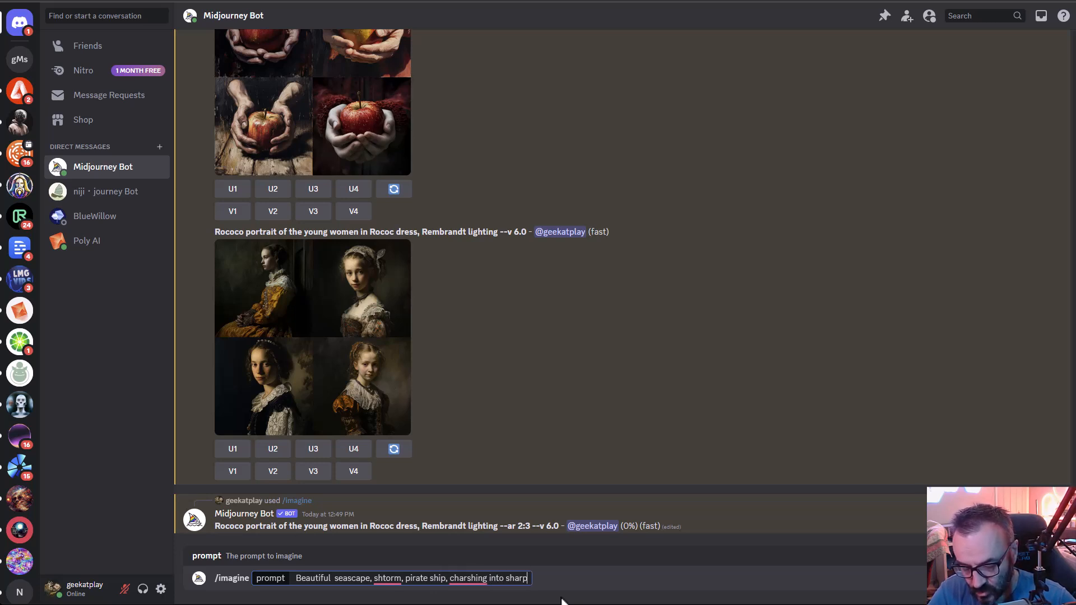
pyautogui.write(' rocks, ')
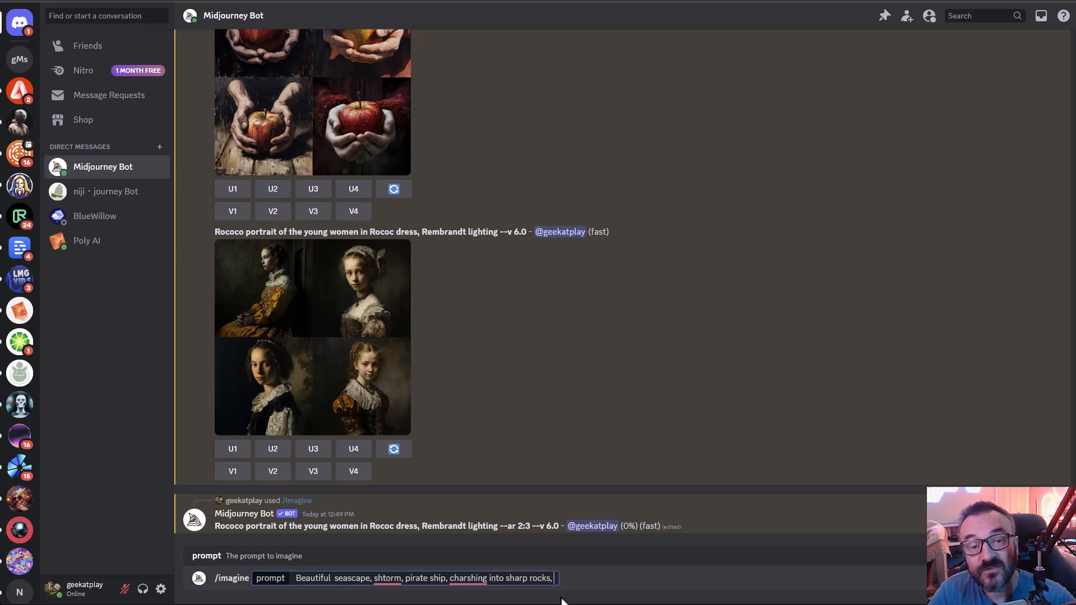
pyautogui.write('golden')
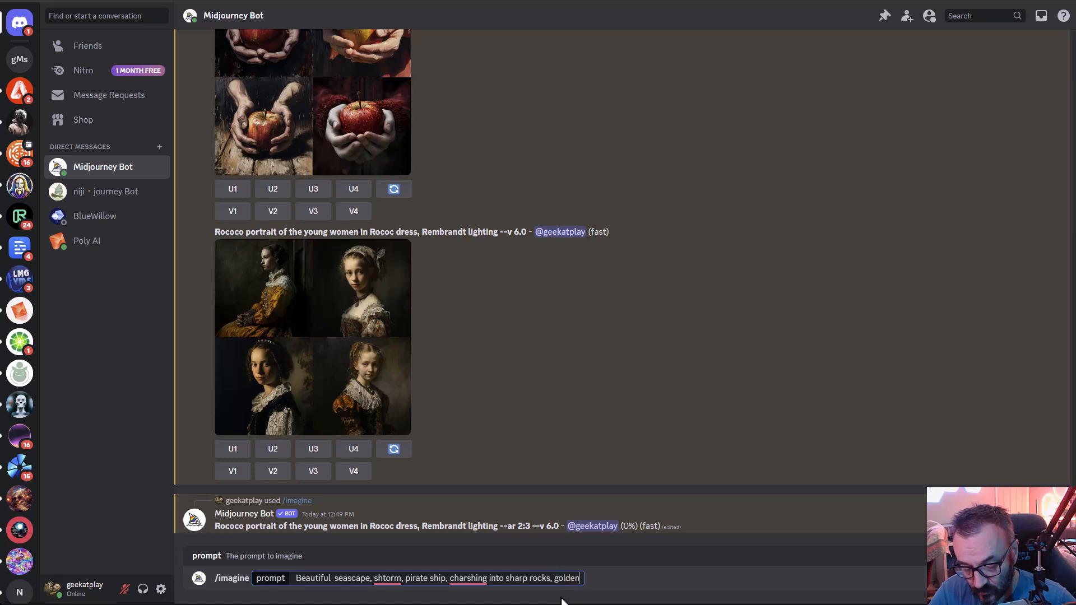
pyautogui.write(' hour')
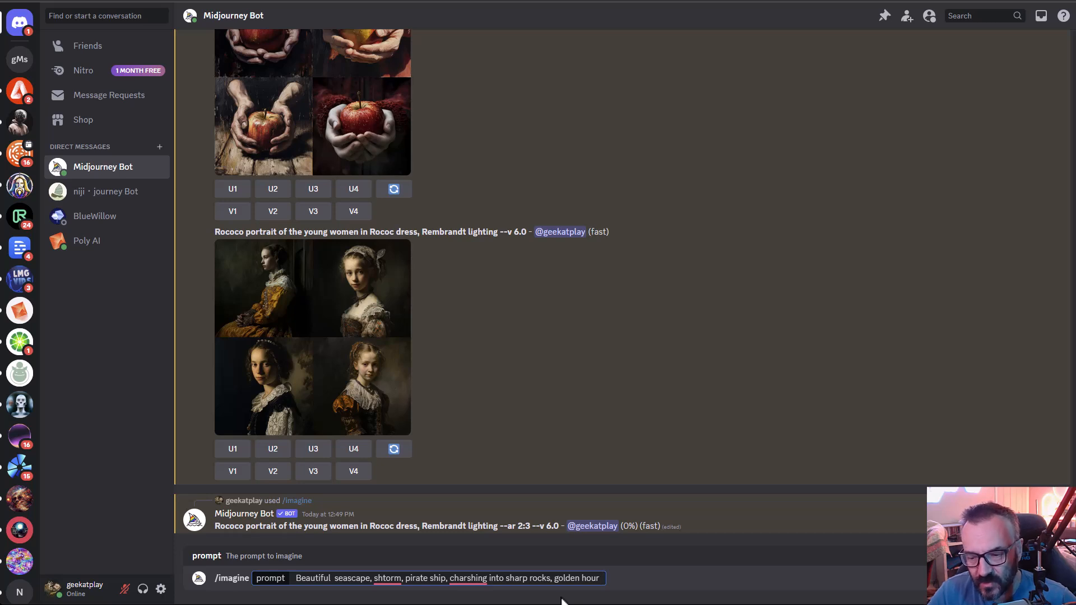
# Correct the two misspelled words in the seascape prompt to "crushing" and "storm"
pyautogui.moveTo(467, 578)
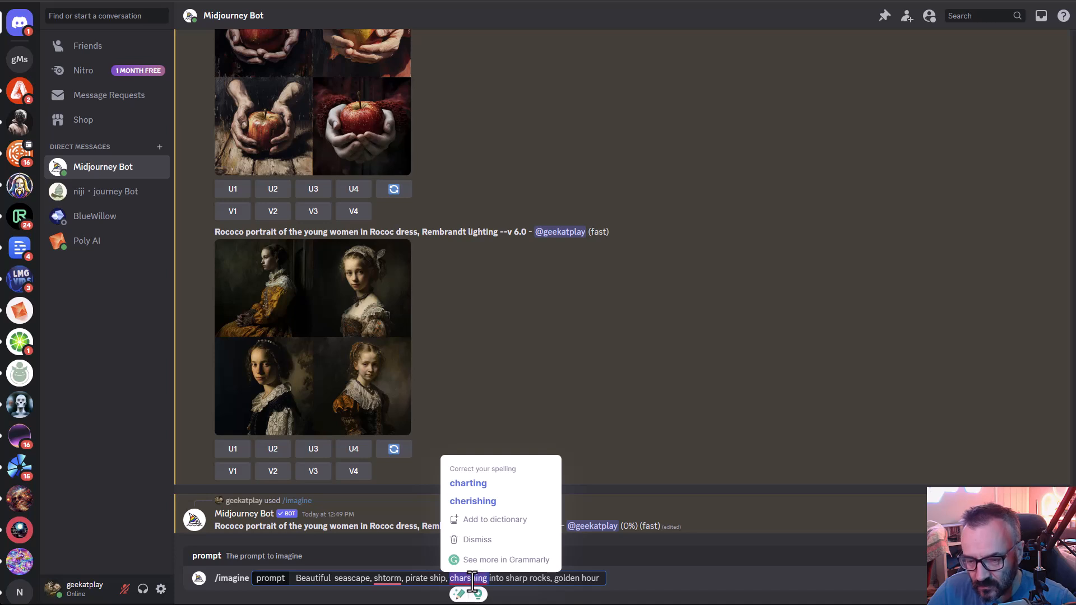
pyautogui.write('crushing')
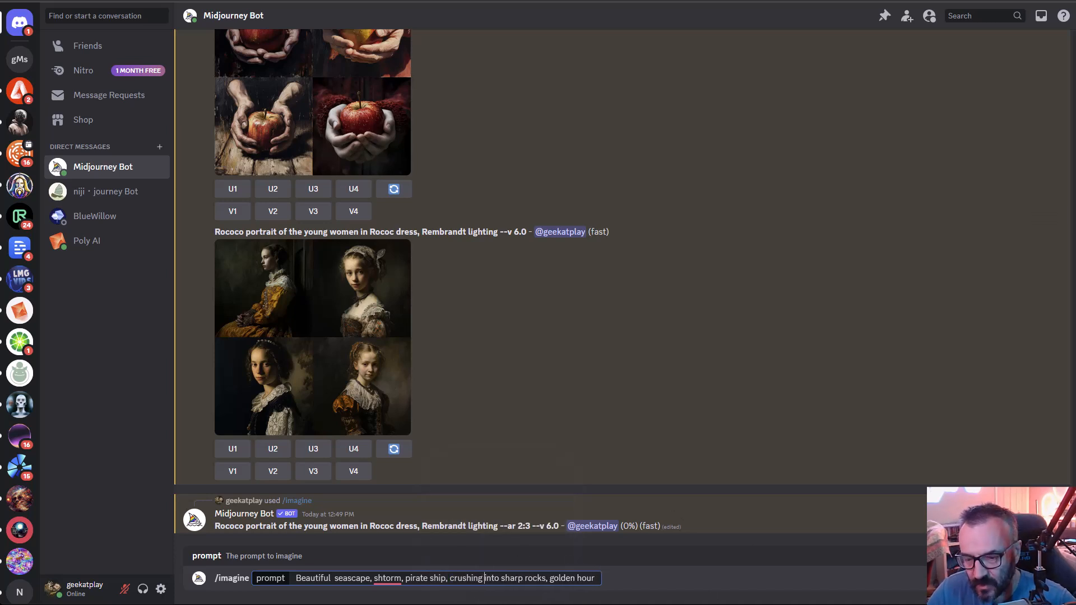
pyautogui.moveTo(389, 580)
pyautogui.click(403, 502)
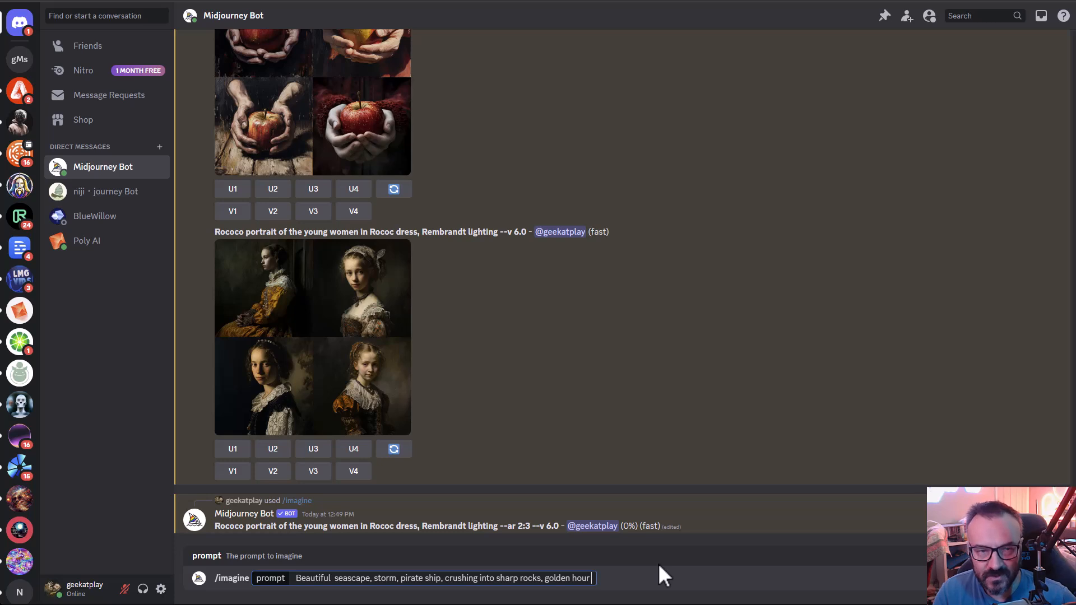
# Append "--ar 16:9" to the seascape prompt and submit it
pyautogui.write('-')
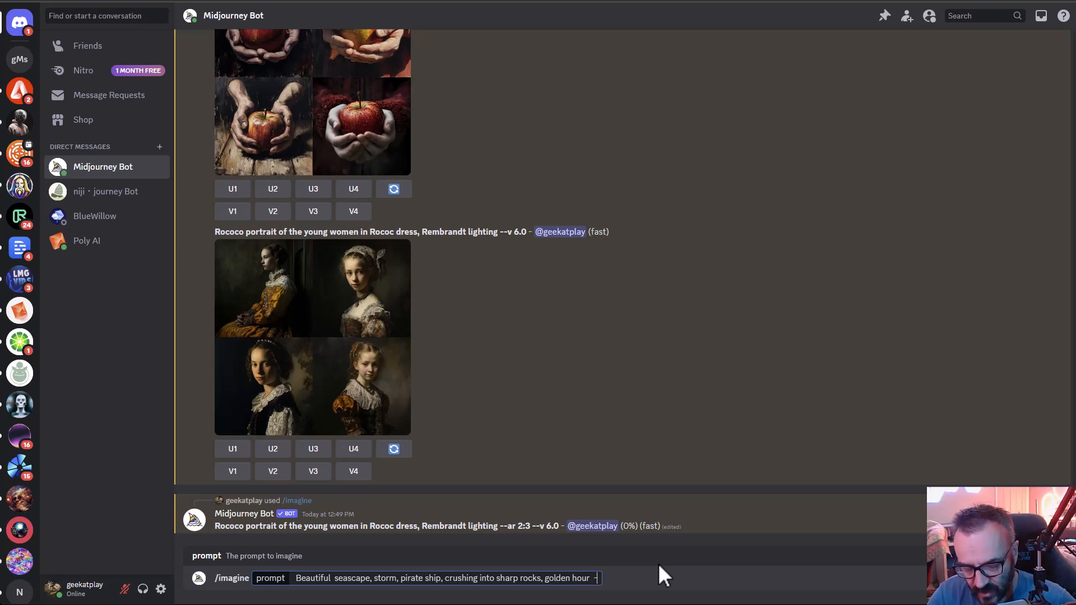
pyautogui.write('-ar')
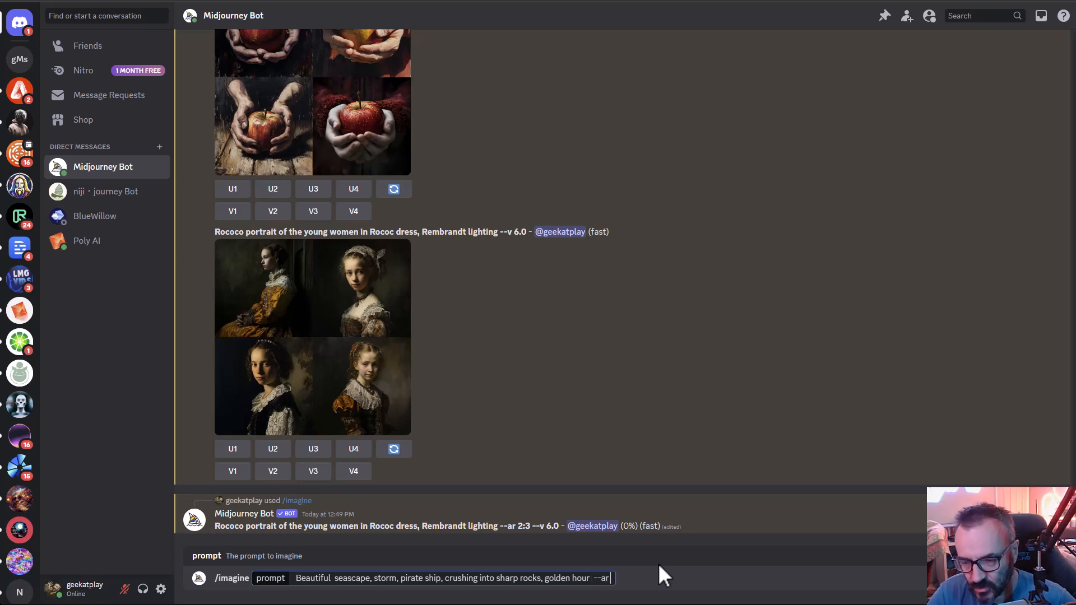
pyautogui.write(' 16:9')
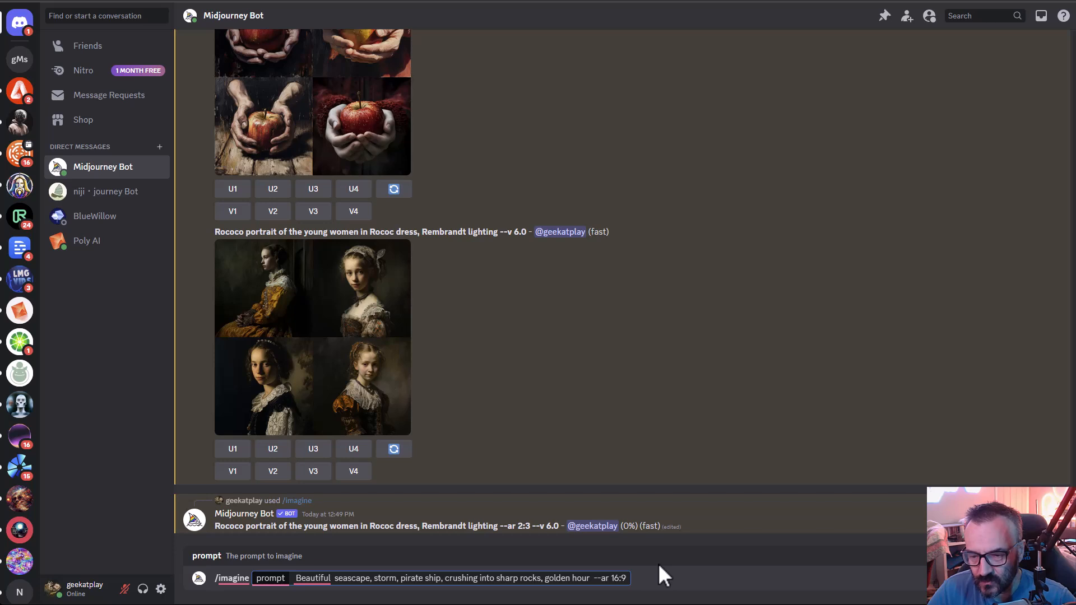
pyautogui.press('Return')
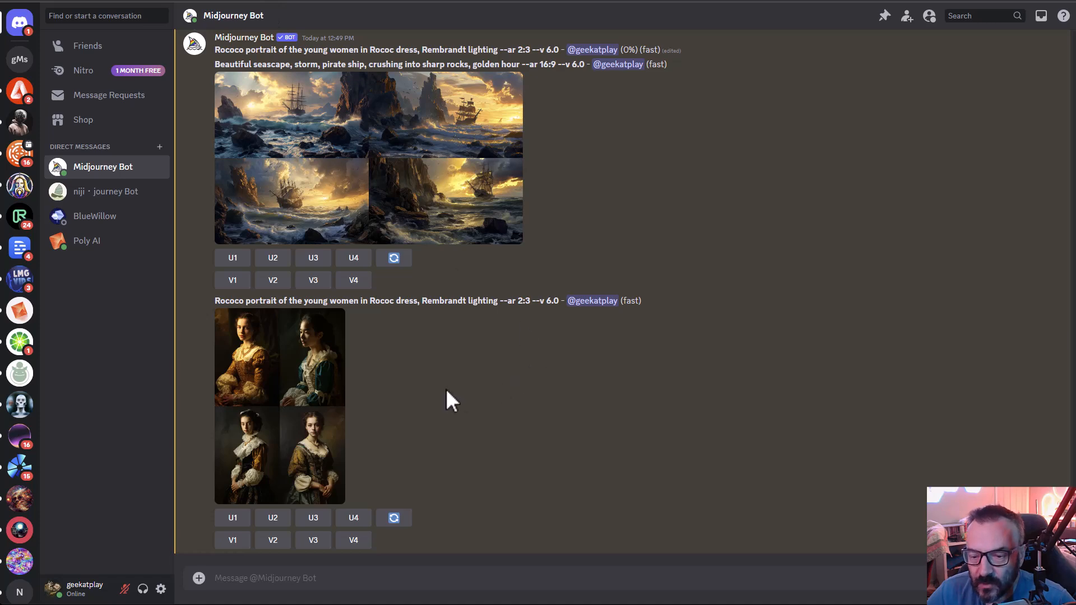
# Compare the 16:9 seascape grid and the 2:3 Rococo portrait grid by viewing each enlarged
pyautogui.scroll(2, 493, 402)
pyautogui.scroll(-2, 493, 403)
pyautogui.click(375, 210)
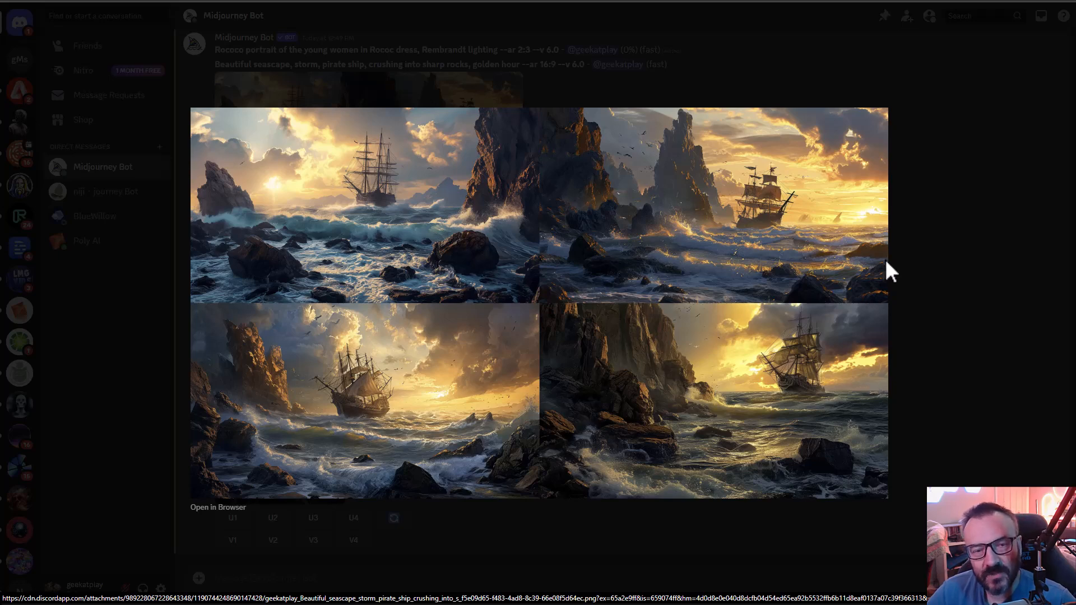
pyautogui.click(953, 345)
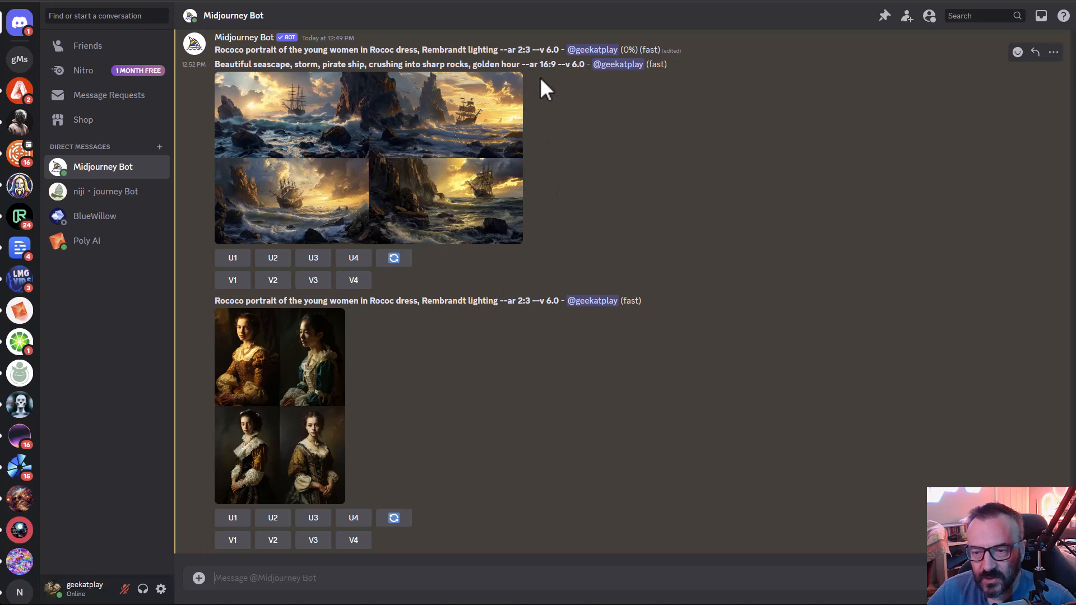
pyautogui.click(307, 424)
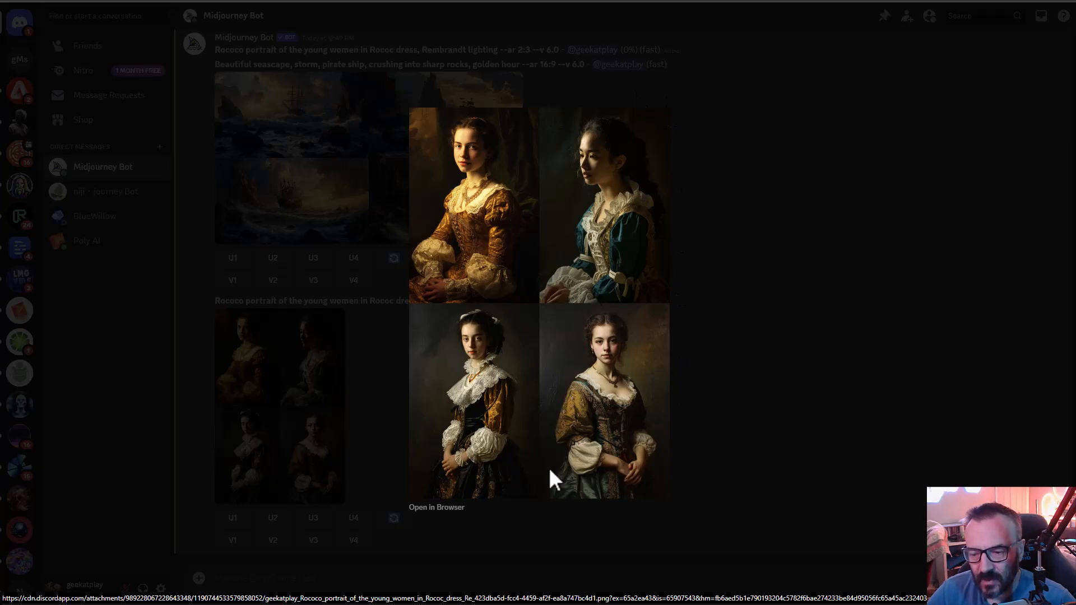
pyautogui.click(785, 399)
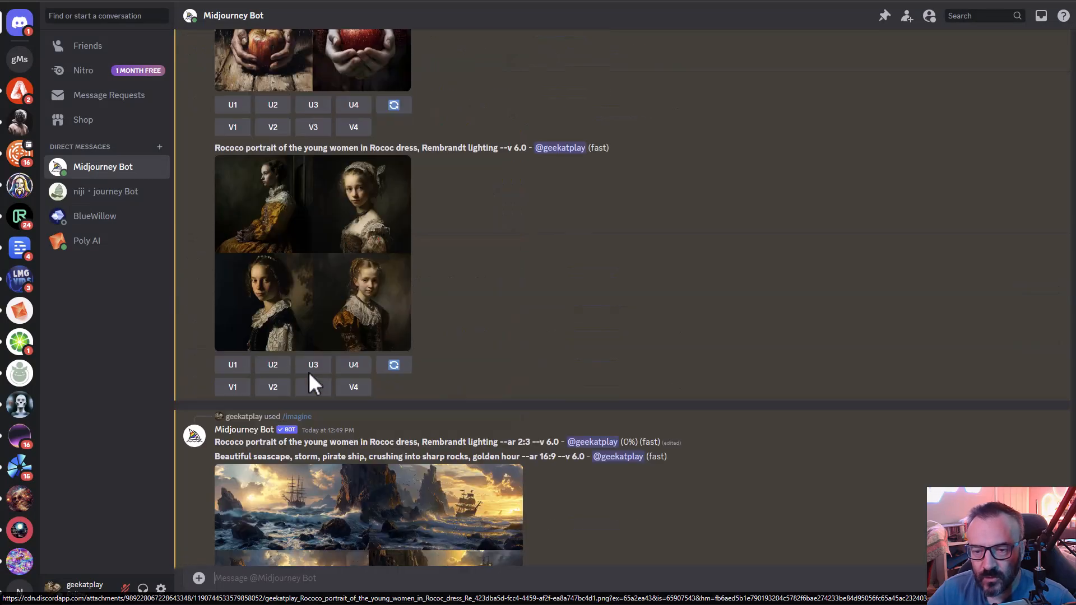
# Compare the Rococo portrait grid without an aspect ratio parameter against the 2:3 version by viewing each enlarged
pyautogui.click(327, 330)
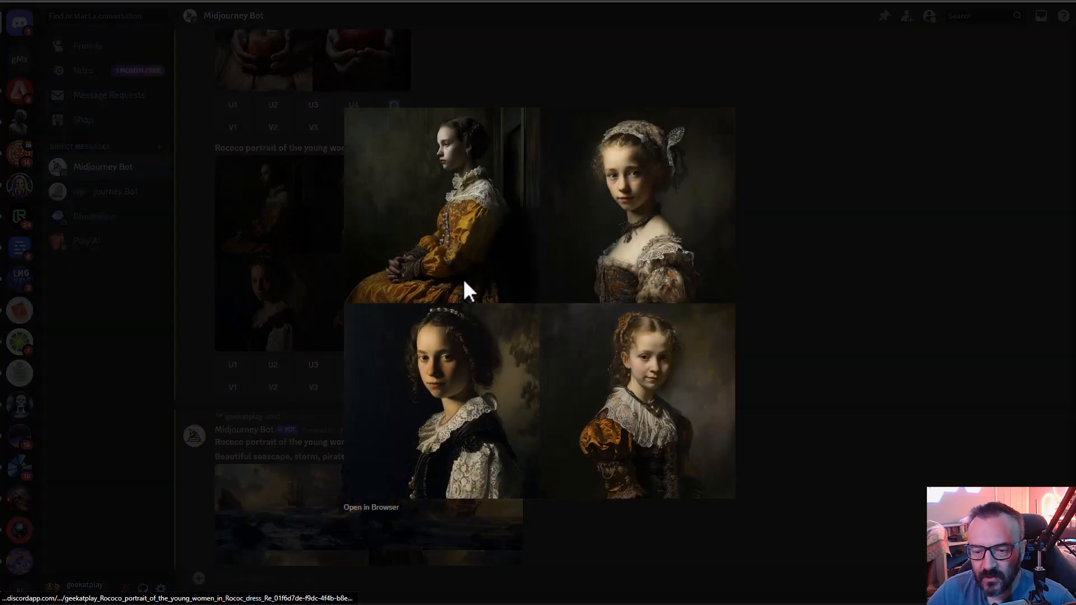
pyautogui.click(828, 276)
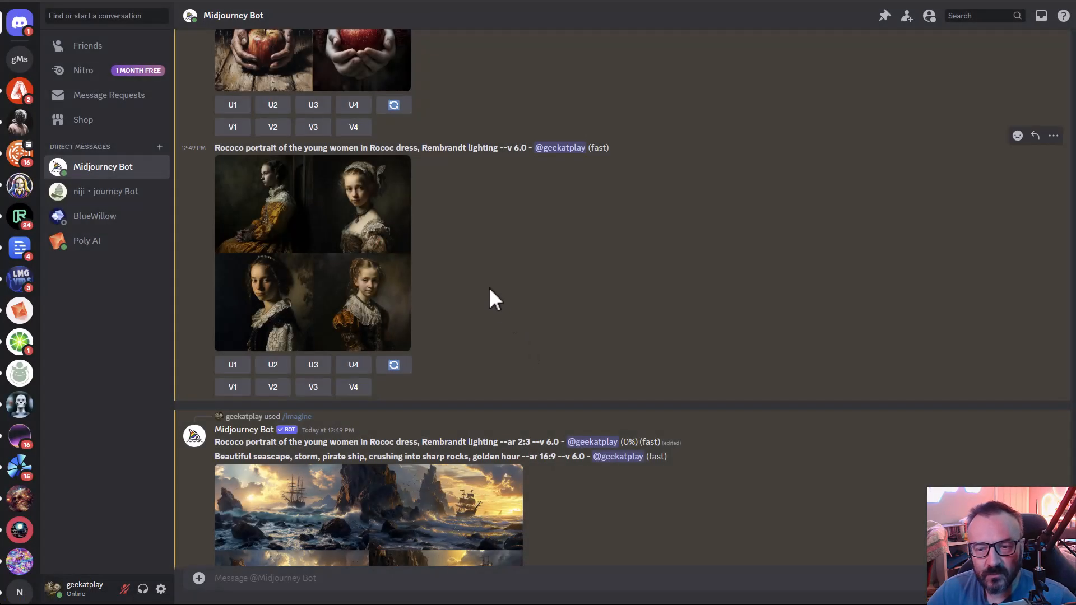
pyautogui.click(257, 397)
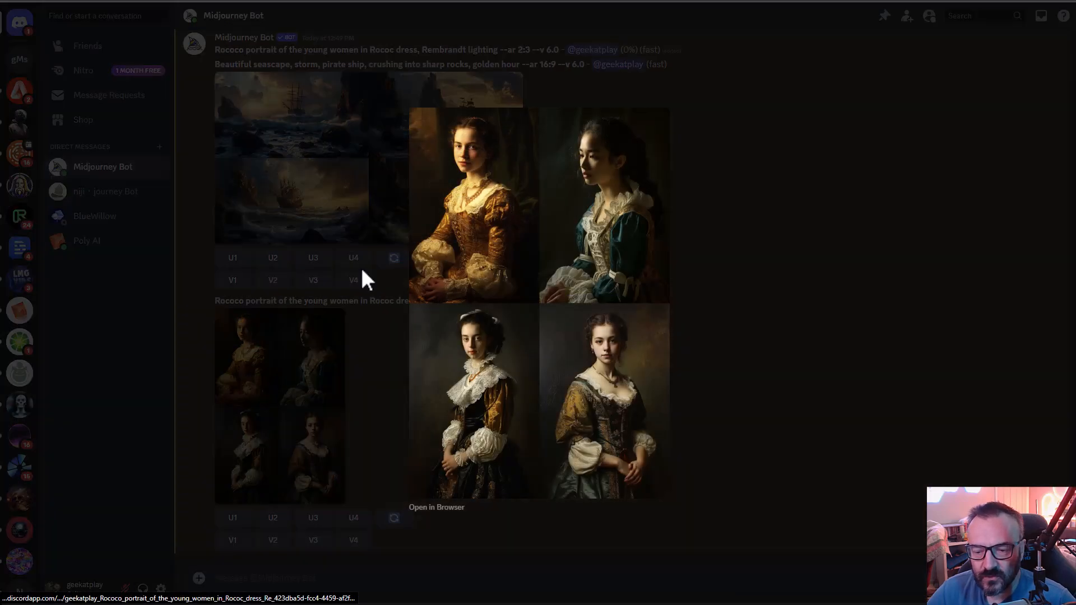
pyautogui.click(801, 322)
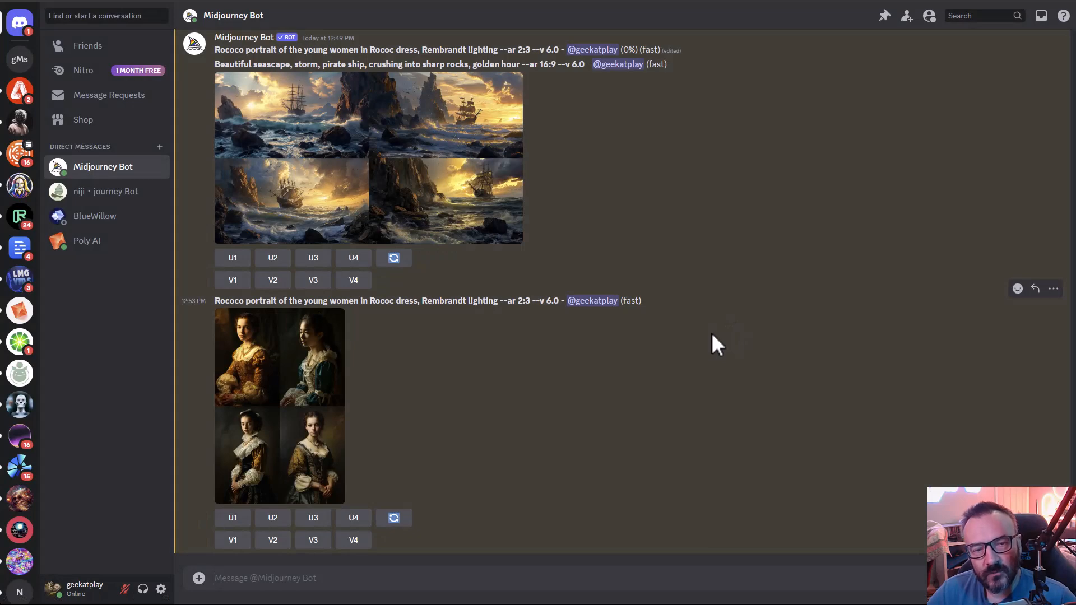
# Examine the "golden hour" wording in the seascape prompt, and the 2:3 Rococo portrait prompt with its grid enlarged
pyautogui.scroll(1, 483, 371)
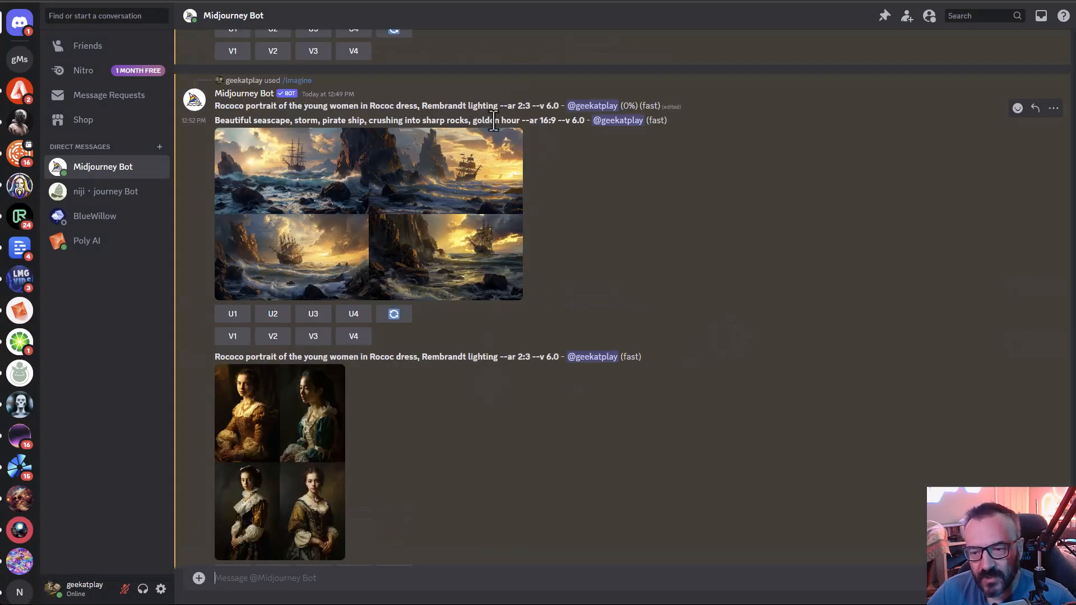
pyautogui.moveTo(473, 120); pyautogui.dragTo(520, 121)
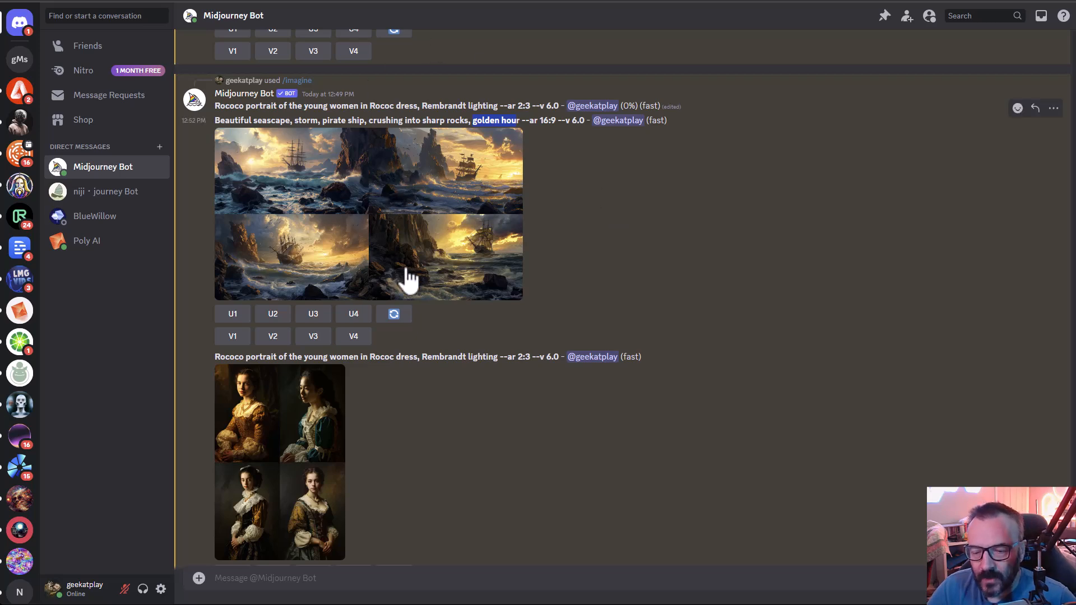
pyautogui.scroll(-1, 493, 165)
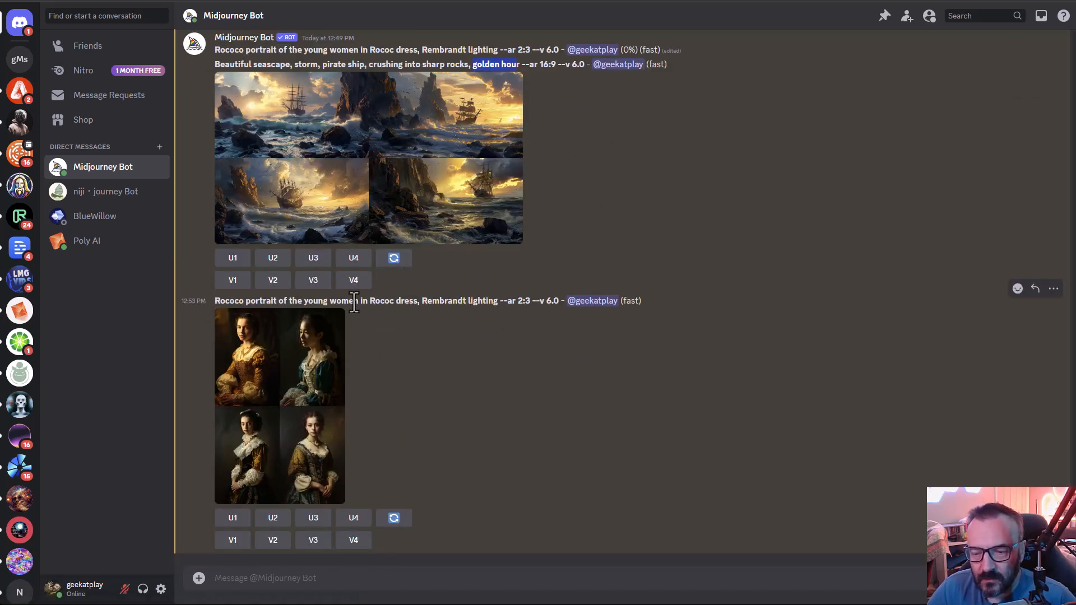
pyautogui.moveTo(216, 303); pyautogui.dragTo(476, 302)
pyautogui.click(289, 381)
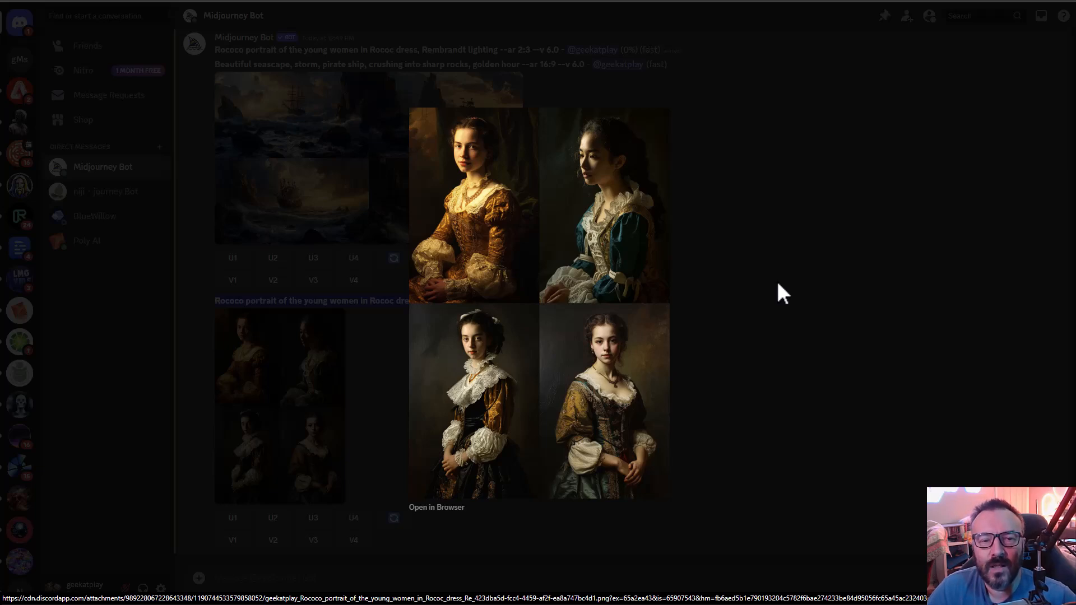
pyautogui.click(760, 337)
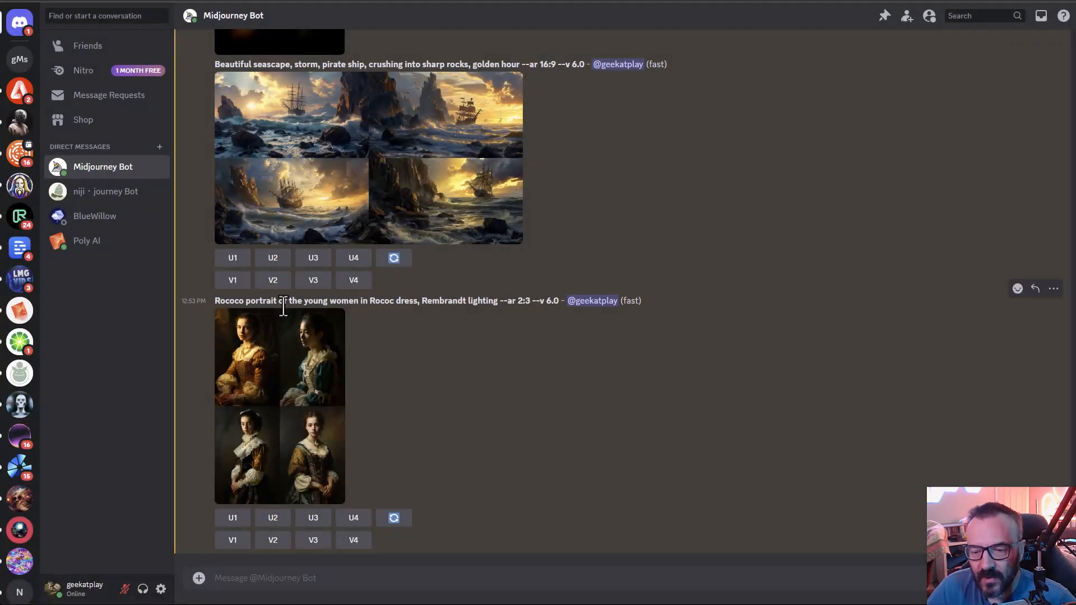
# Examine the subject wording and the "Rembrandt lighting" term in the 2:3 Rococo portrait prompt
pyautogui.moveTo(214, 301); pyautogui.dragTo(357, 307)
pyautogui.click(441, 301)
pyautogui.moveTo(422, 301); pyautogui.dragTo(495, 303)
pyautogui.click(470, 348)
# Copy the portrait prompt "Rococo portrait of the young women in Rococ dress, Rembrandt lighting --ar 2:3" into a new /imagine command
pyautogui.moveTo(215, 301); pyautogui.dragTo(531, 301)
pyautogui.hotkey('ctrl', 'c')
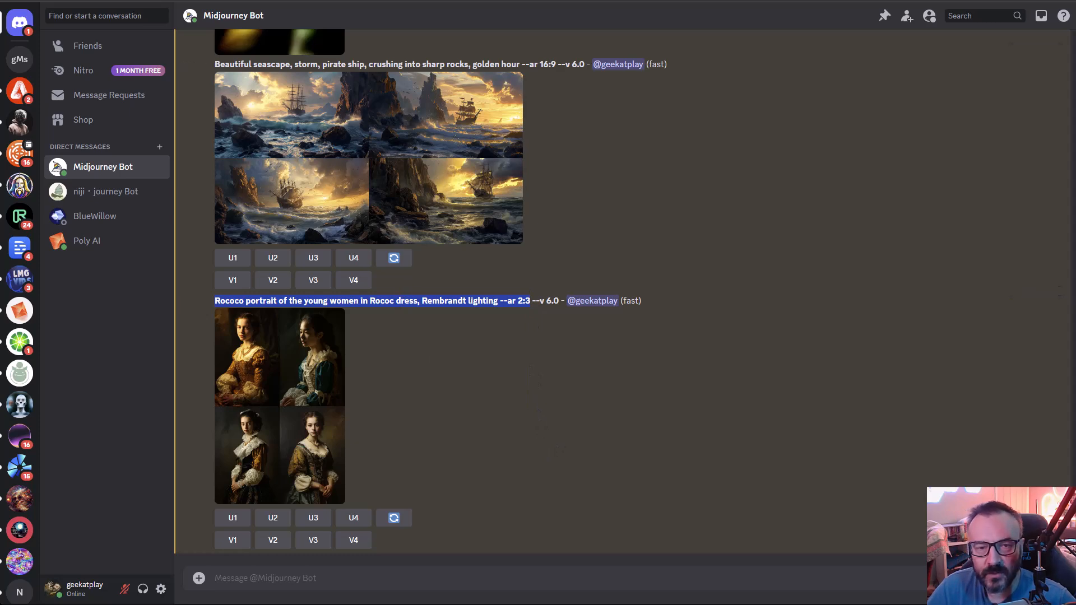
pyautogui.click(477, 580)
pyautogui.write('/im')
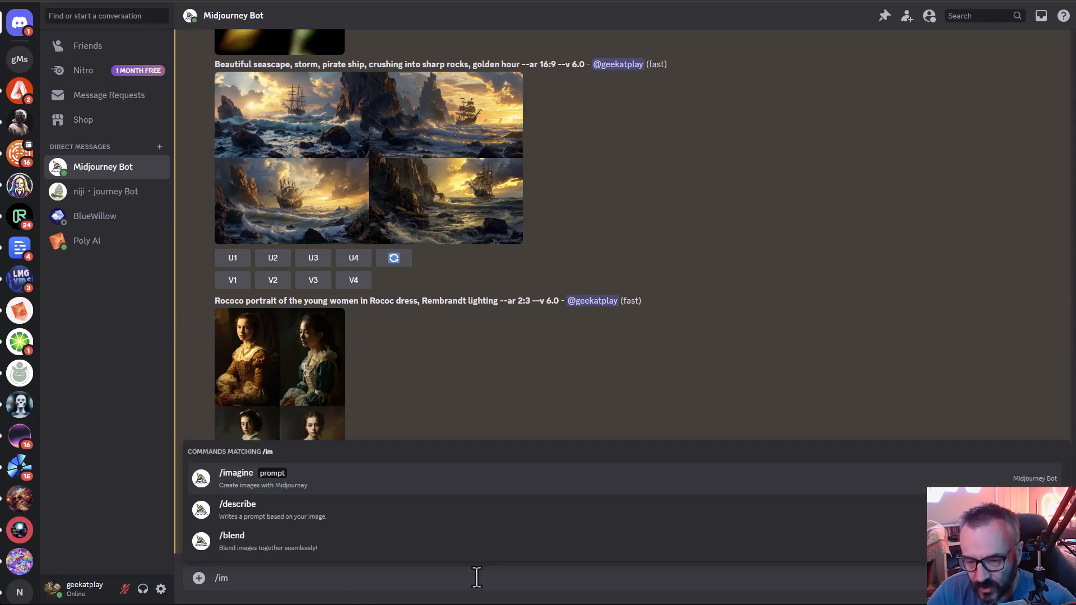
pyautogui.press('Tab')
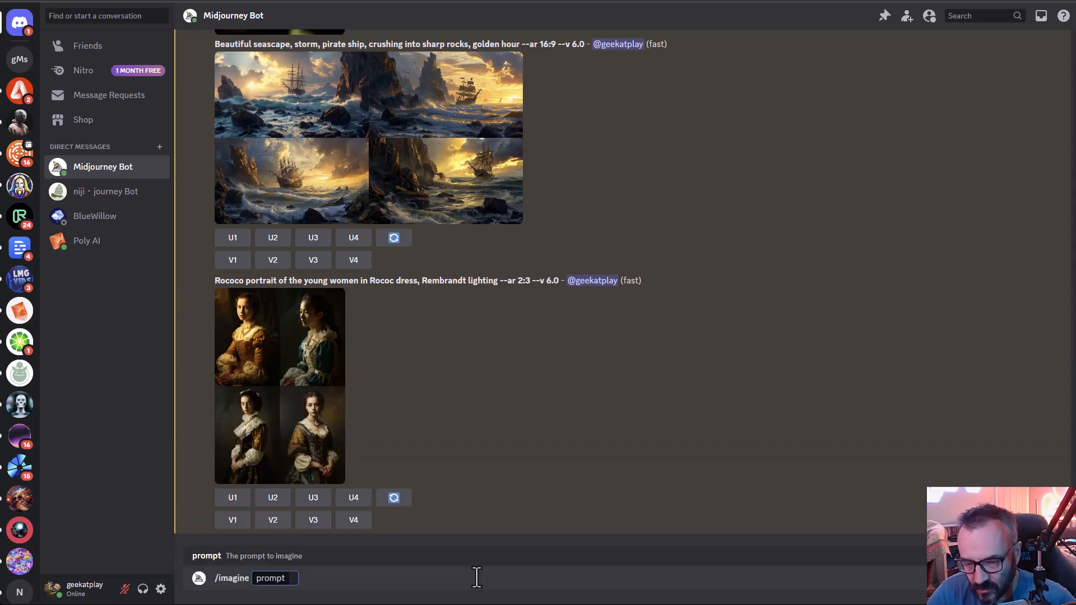
pyautogui.hotkey('ctrl', 'v')
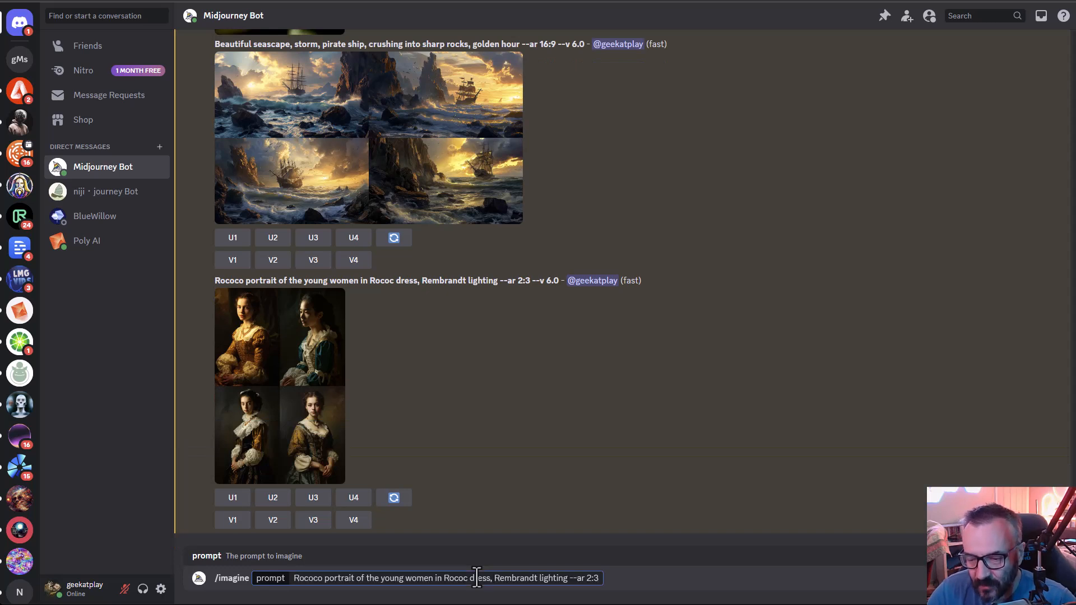
# Remove "Rembrandt lighting" from the copied portrait prompt and submit it with "--ar 2:3"
pyautogui.moveTo(493, 579); pyautogui.dragTo(568, 581)
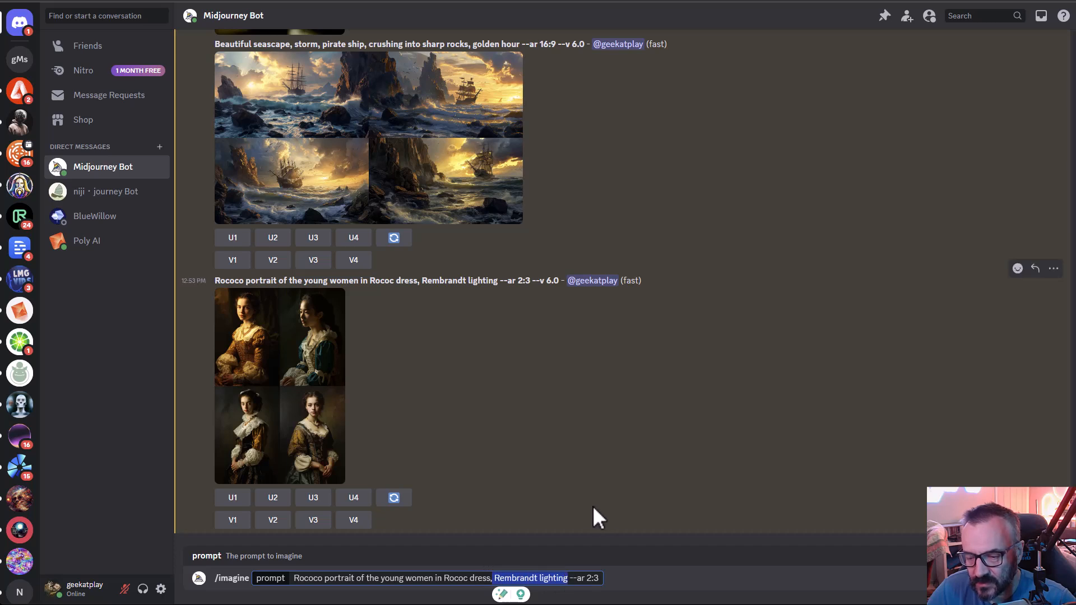
pyautogui.press('BackSpace')
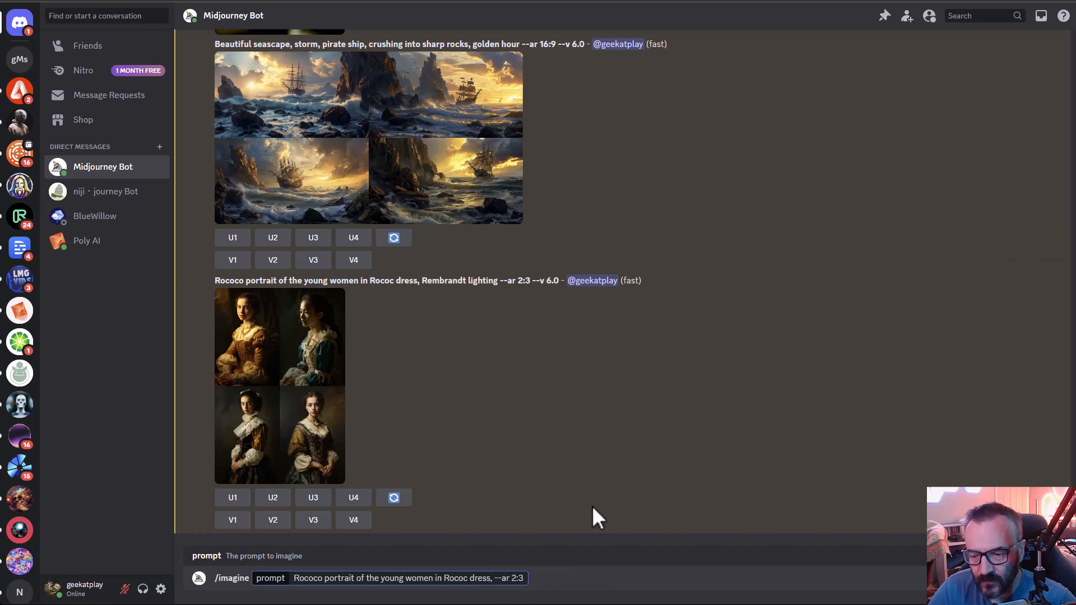
pyautogui.press('Return')
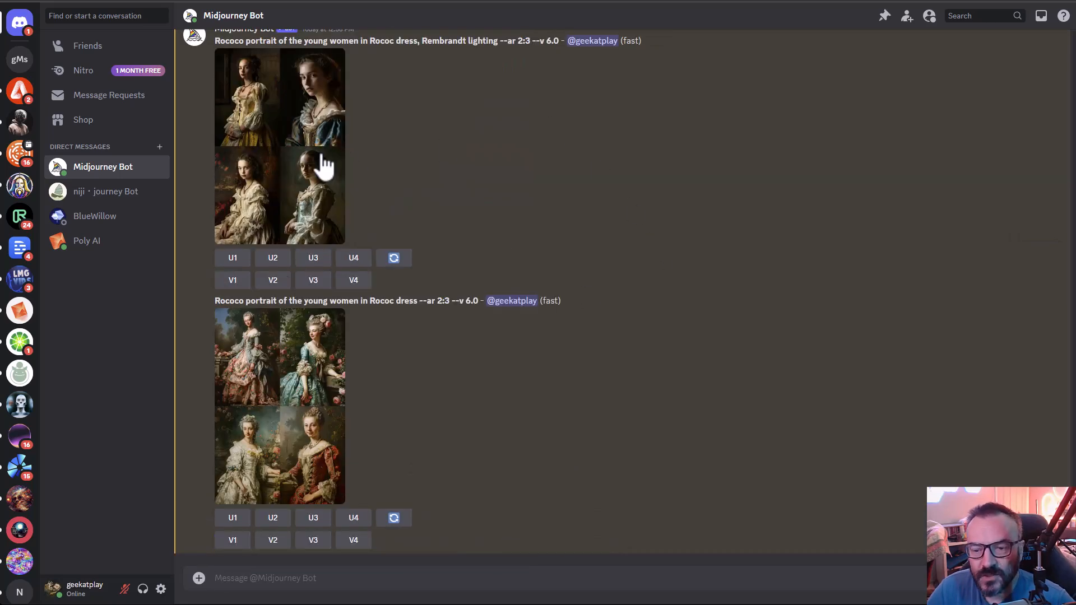
# Compare the 2:3 portrait grids with and without "Rembrandt lighting" by viewing each enlarged and reviewing their prompts
pyautogui.click(288, 151)
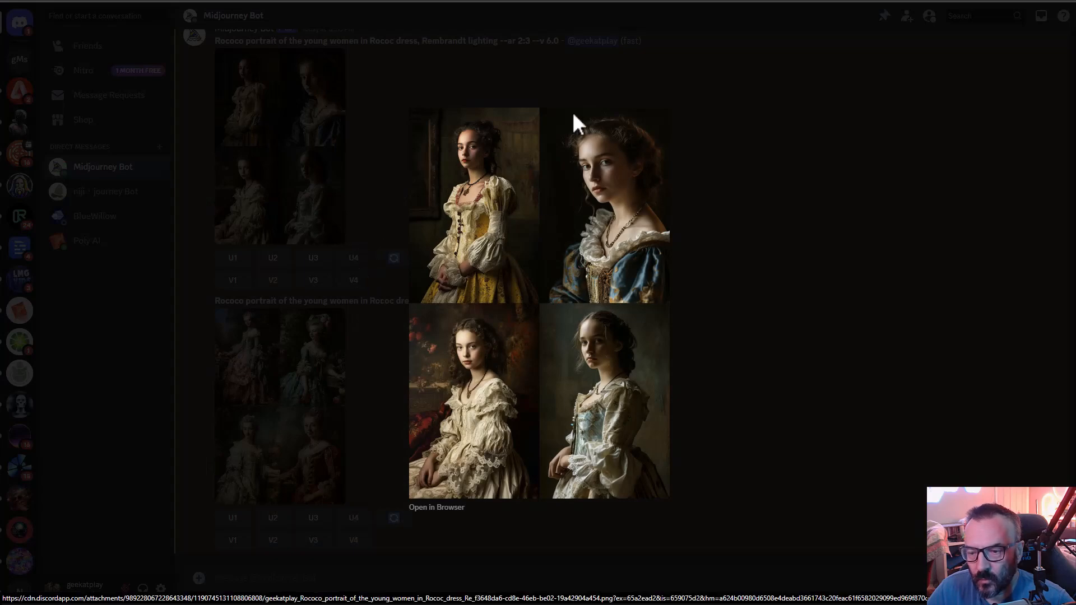
pyautogui.click(791, 303)
pyautogui.click(306, 440)
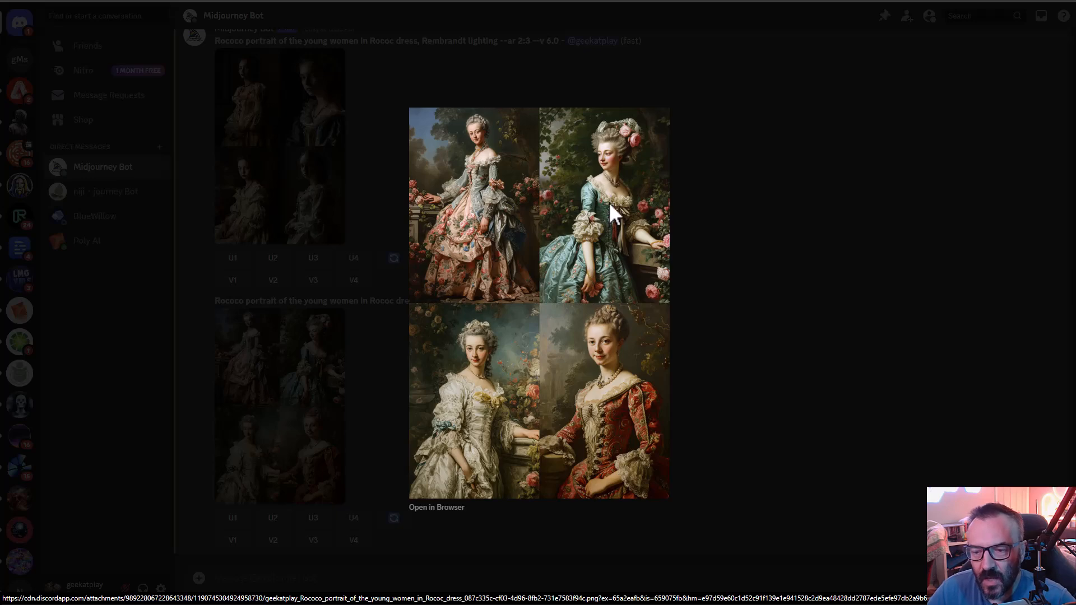
pyautogui.click(751, 296)
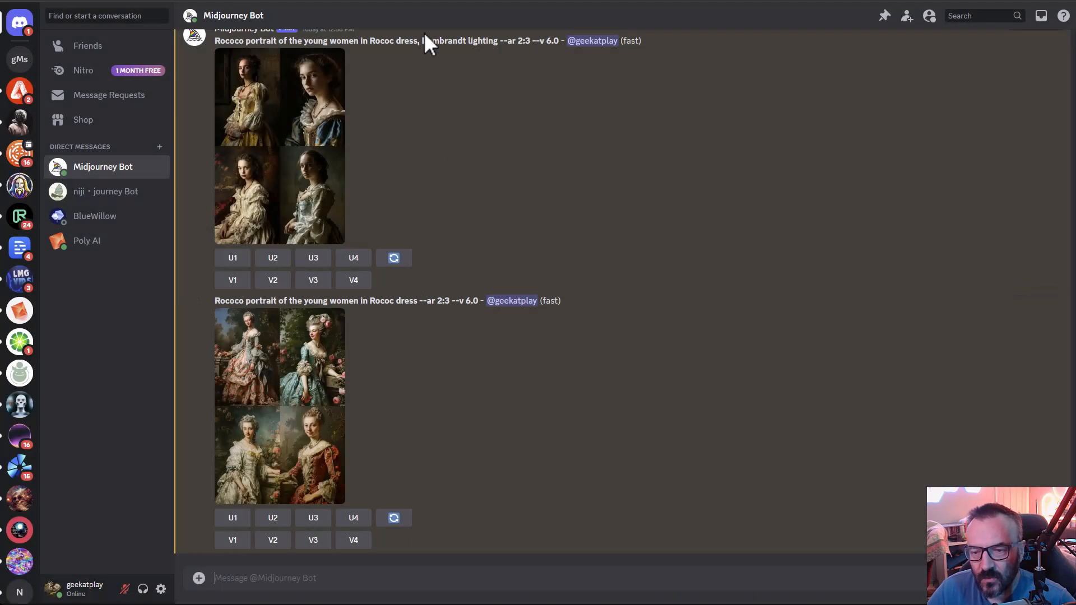
pyautogui.moveTo(422, 56); pyautogui.dragTo(493, 56)
pyautogui.click(509, 113)
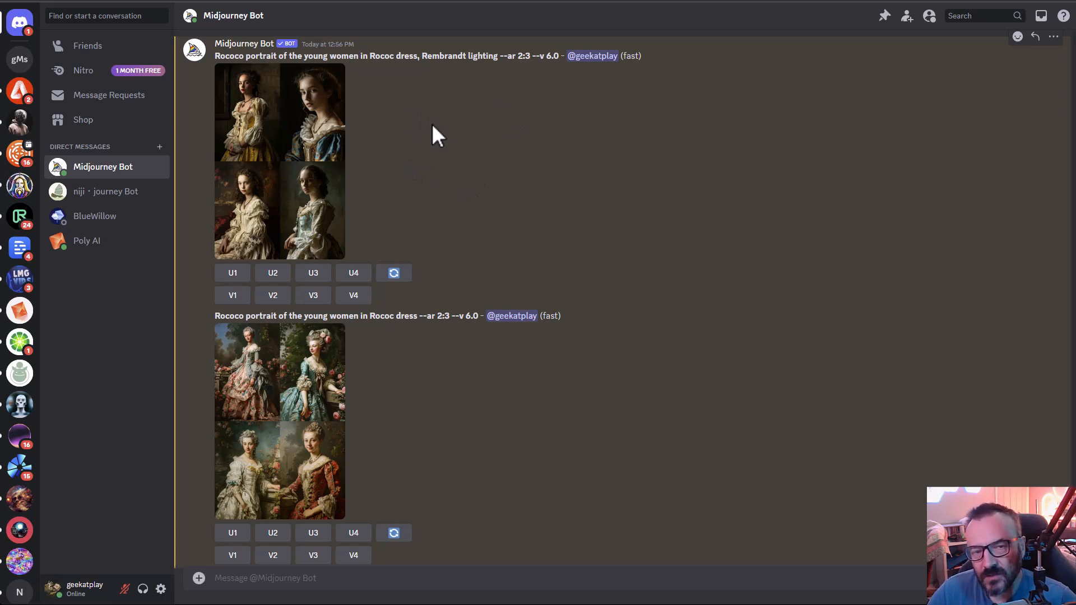
pyautogui.scroll(-1, 437, 381)
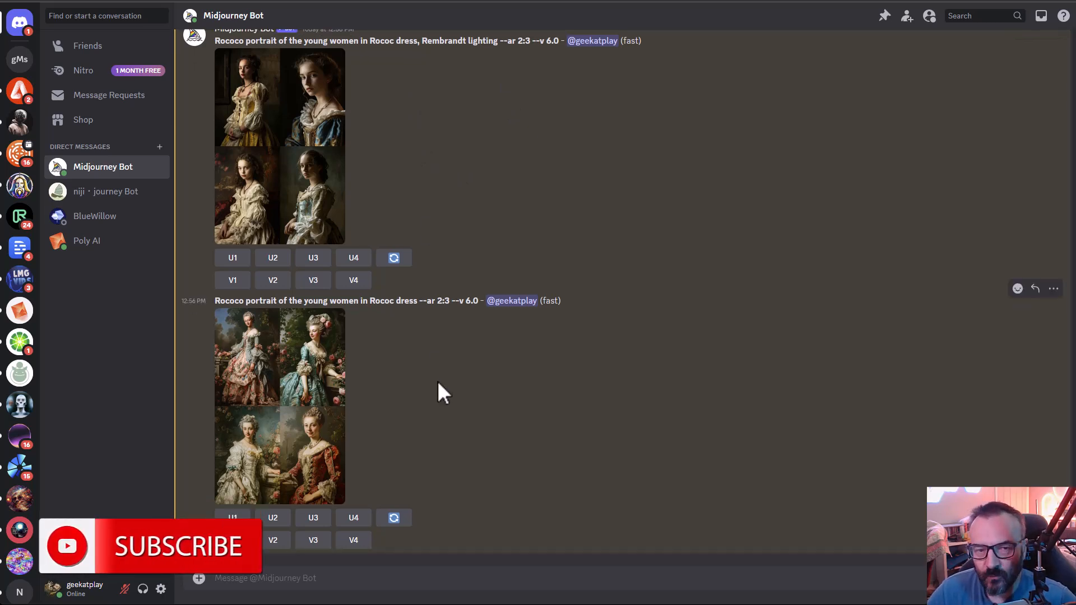